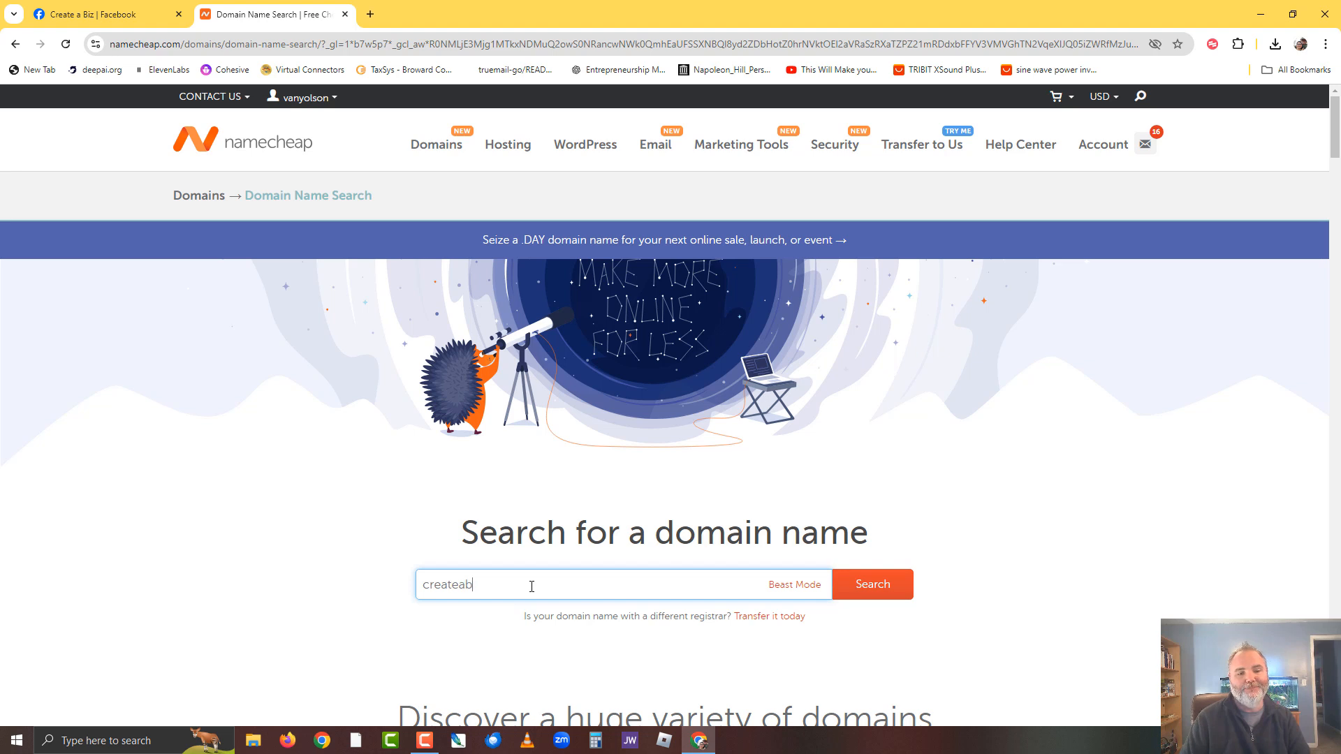
# - Search for createabiz.com on Namecheap, add it to the cart and begin checkout
pyautogui.press('Return')
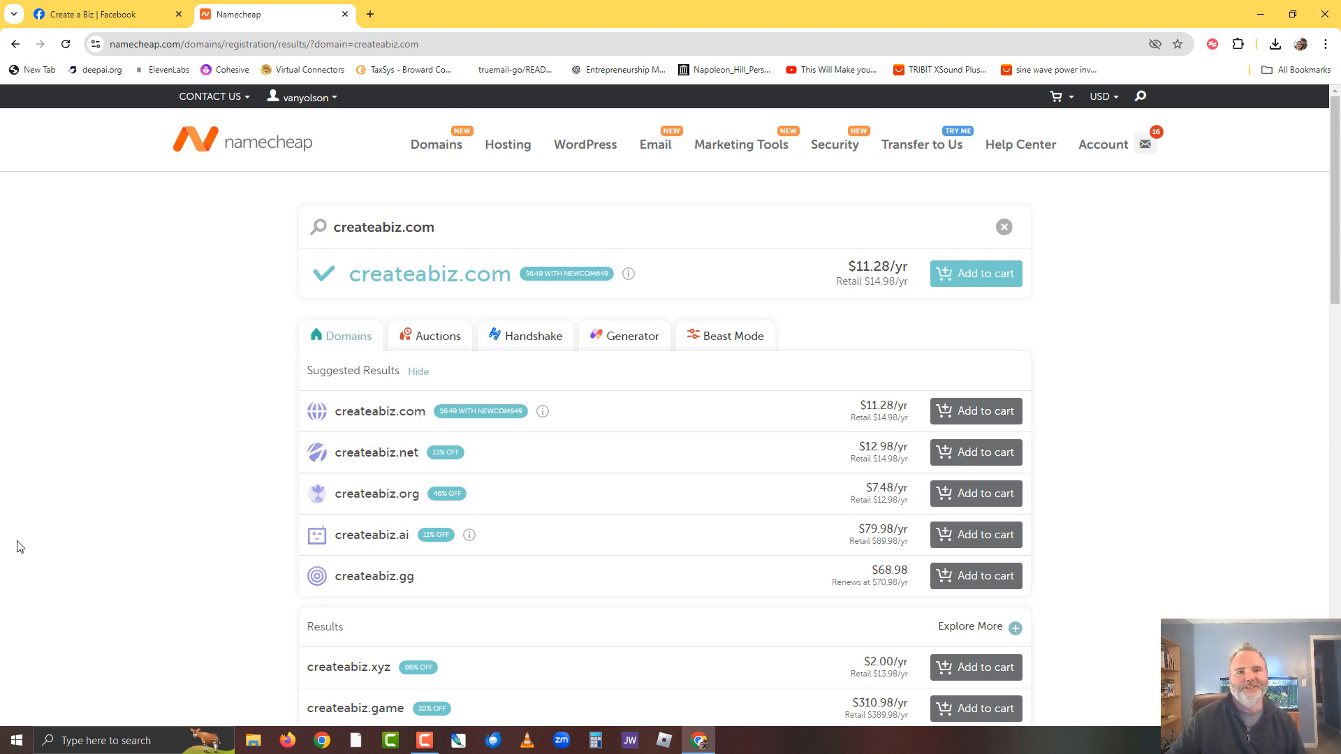
pyautogui.click(984, 279)
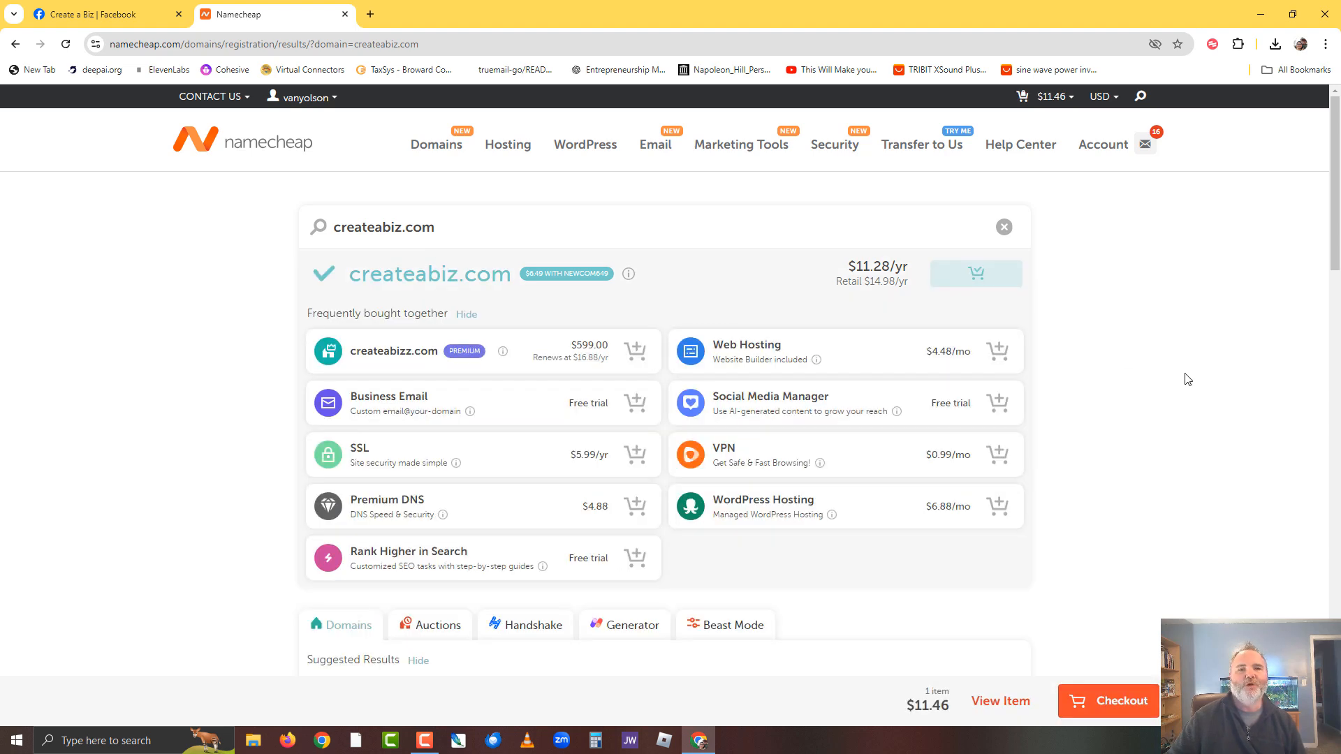
pyautogui.scroll(-5, 1187, 380)
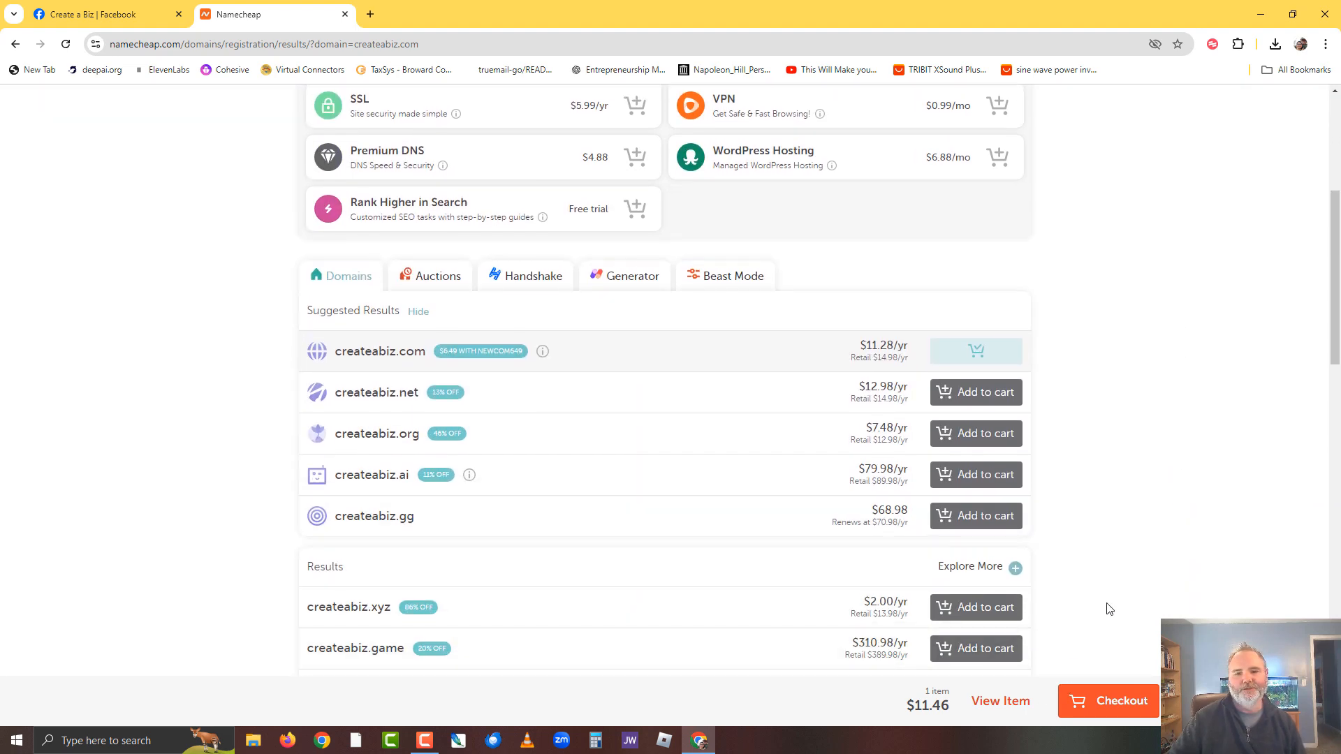
pyautogui.click(1108, 702)
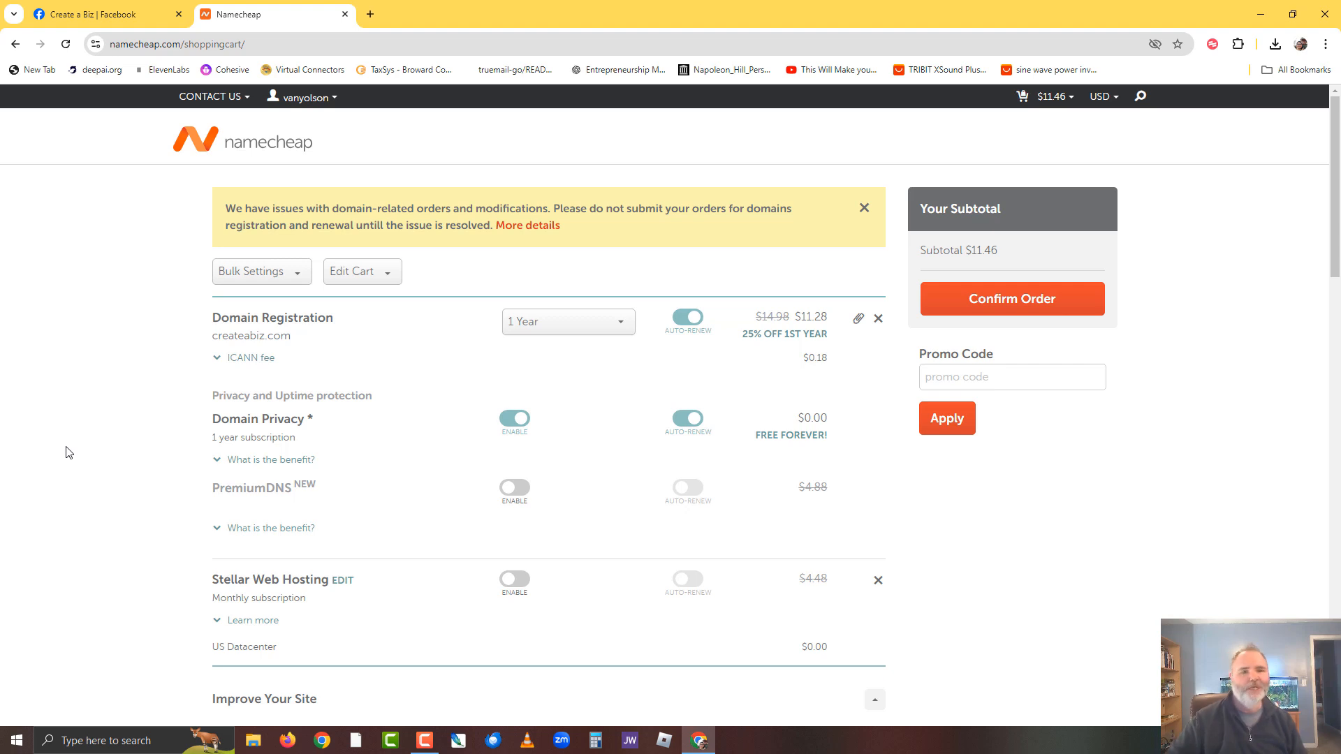
# - Review the shopping cart holding createabiz.com for 1 year at $11.46
pyautogui.scroll(-2, 87, 369)
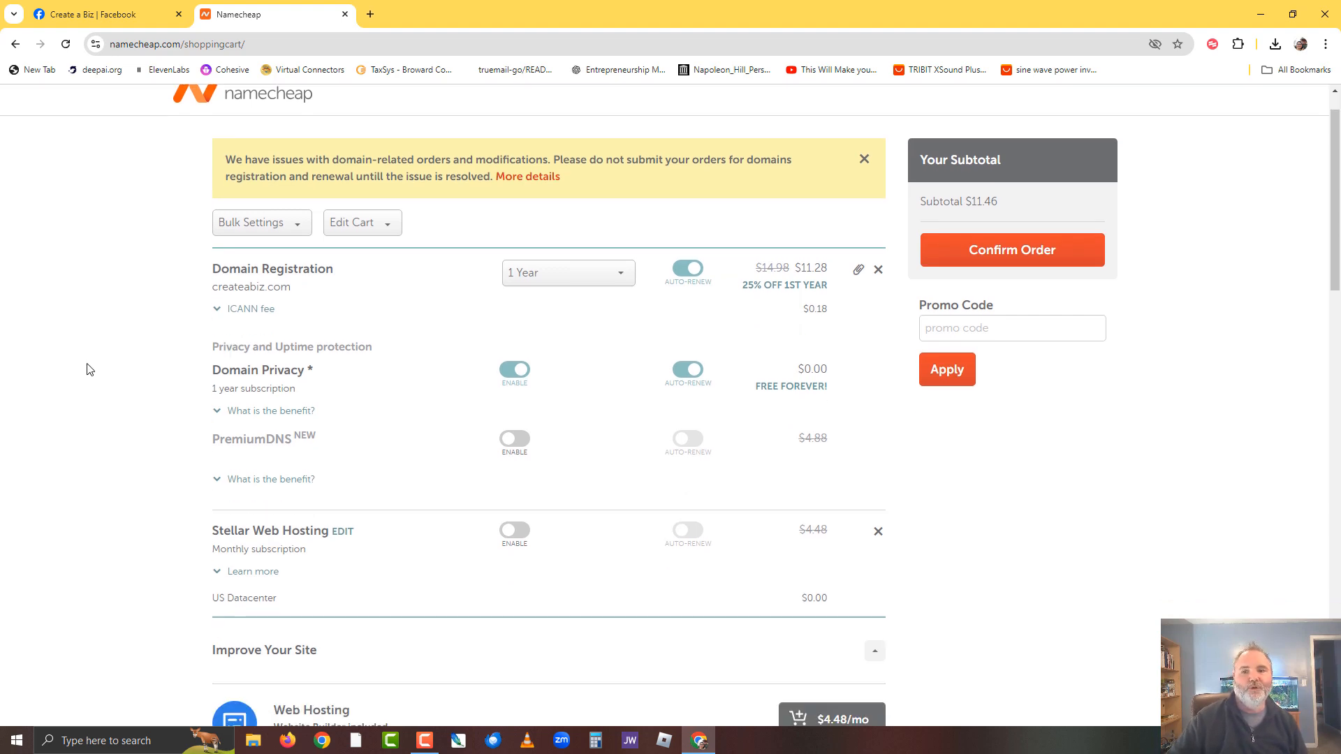
pyautogui.scroll(2, 87, 369)
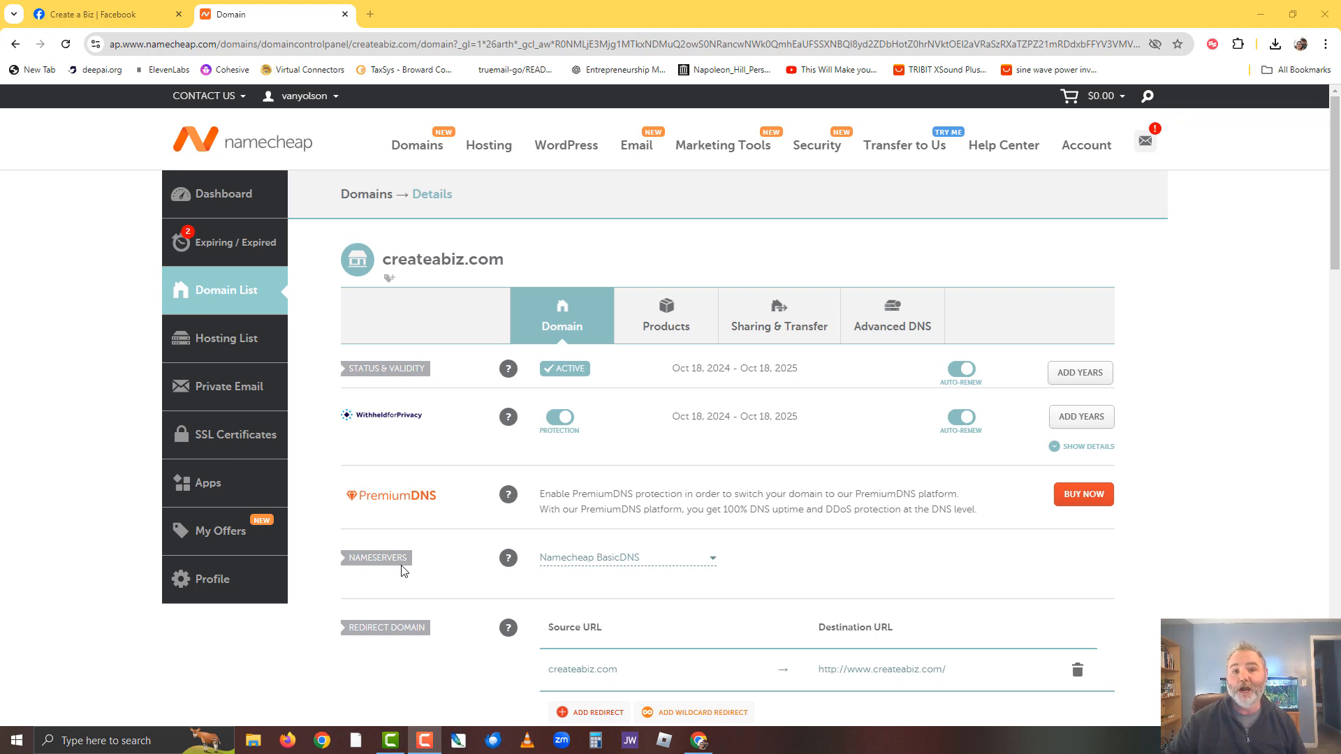
# - Switch createabiz.com to Custom DNS with ns1.contabo.net and ns2.contabo.net, and save
pyautogui.click(714, 562)
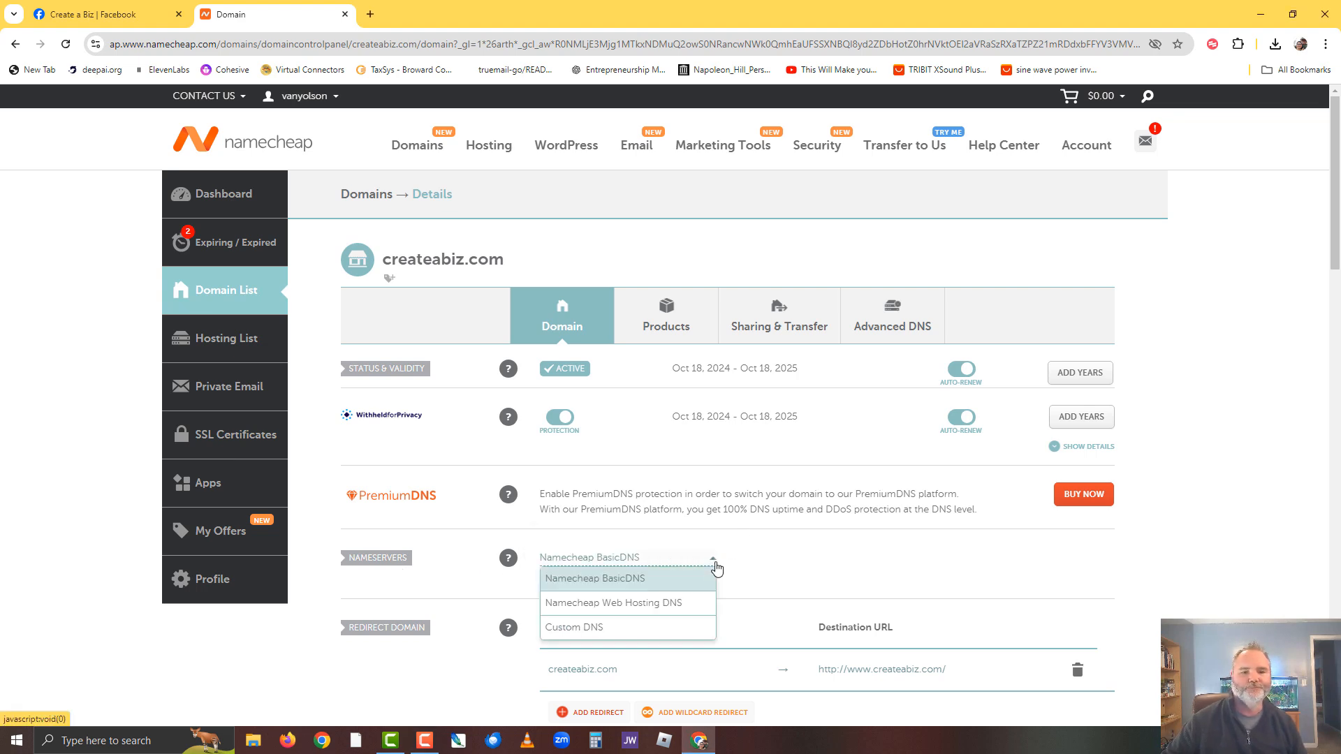
pyautogui.click(581, 636)
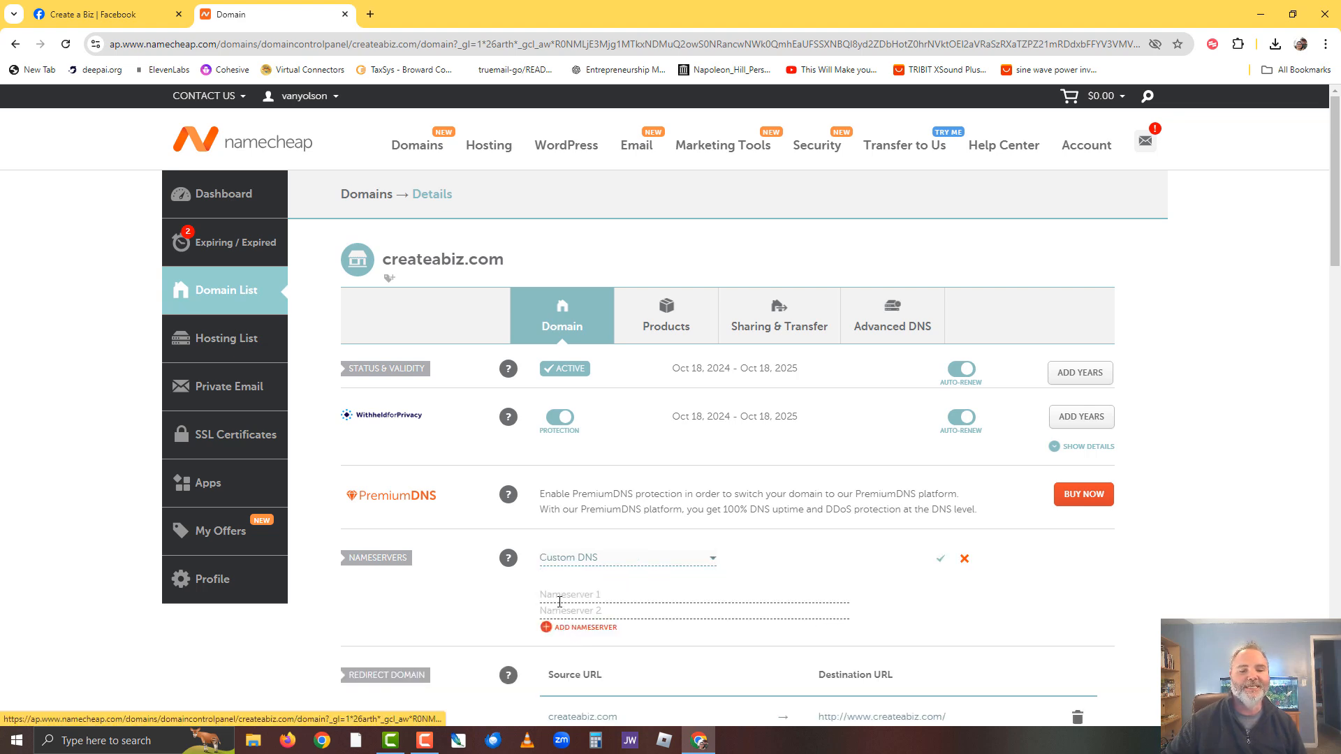
pyautogui.write('n')
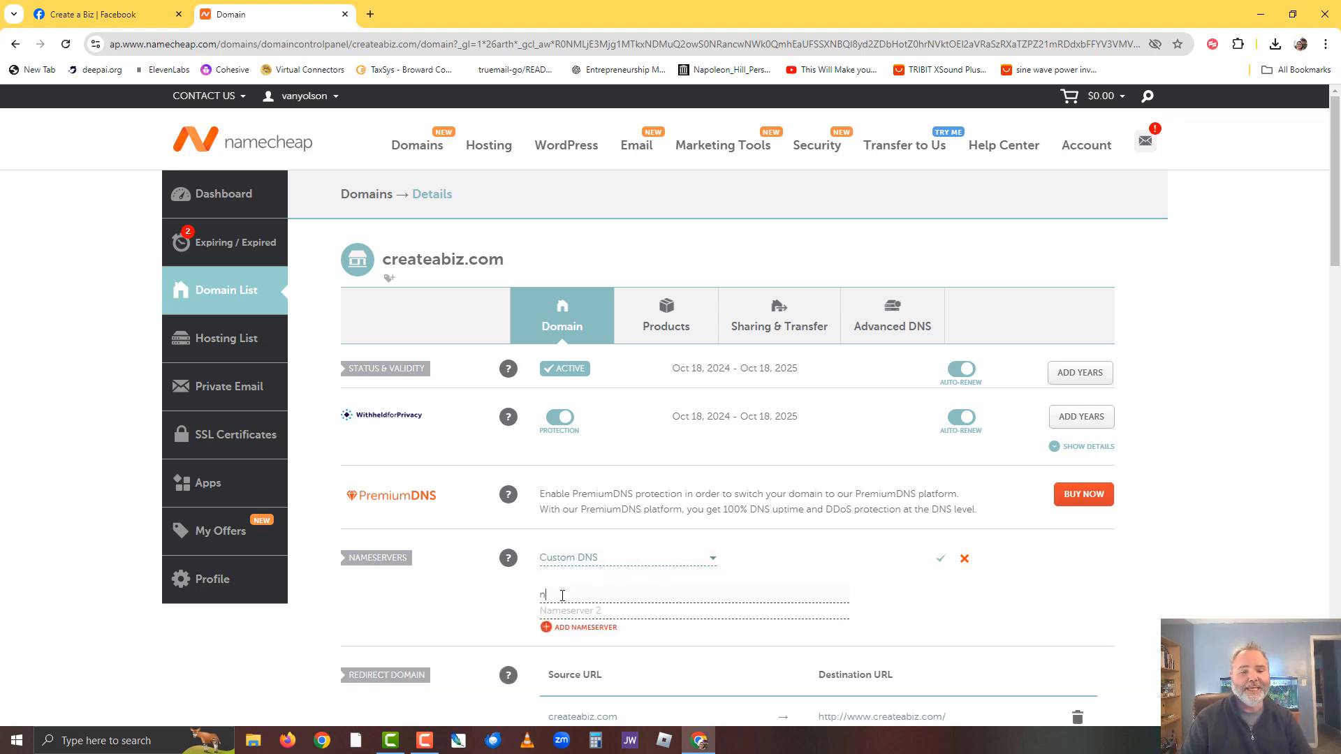
pyautogui.write('s.')
pyautogui.write('1')
pyautogui.write('1.c')
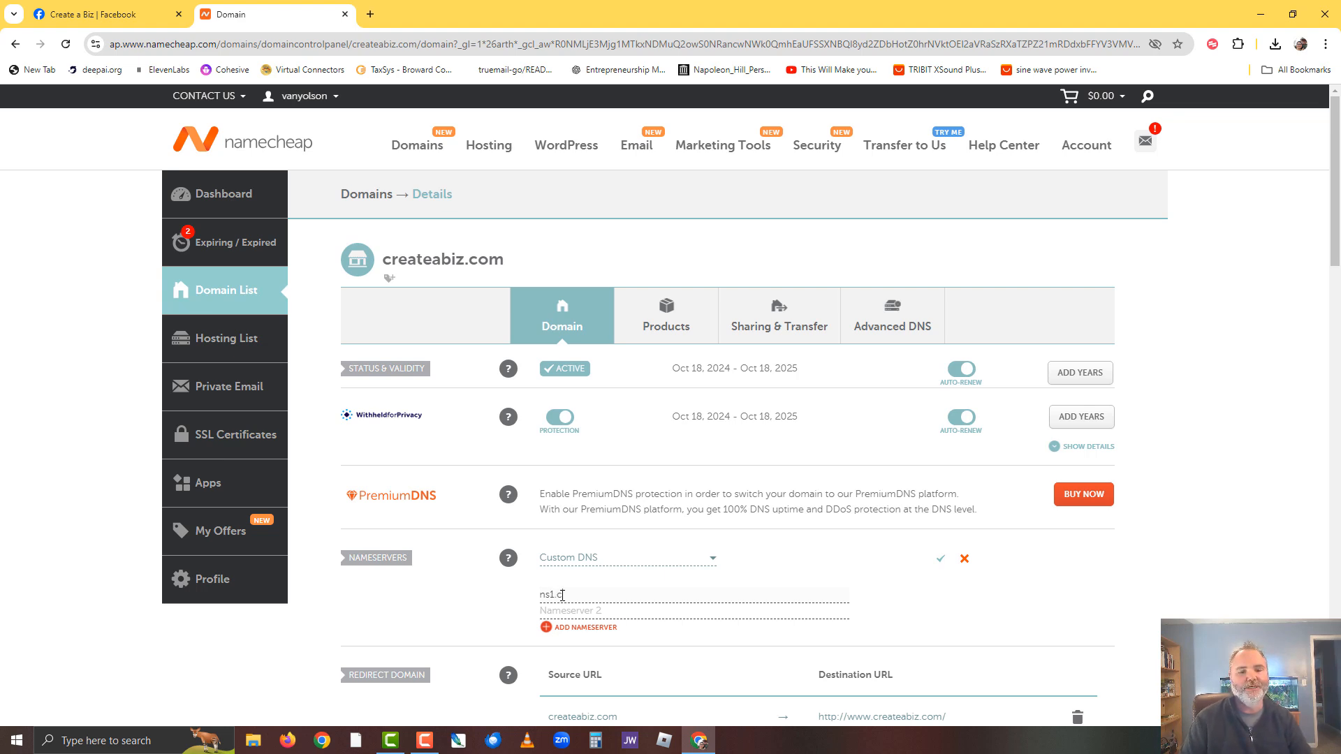
pyautogui.write('ontabo.net')
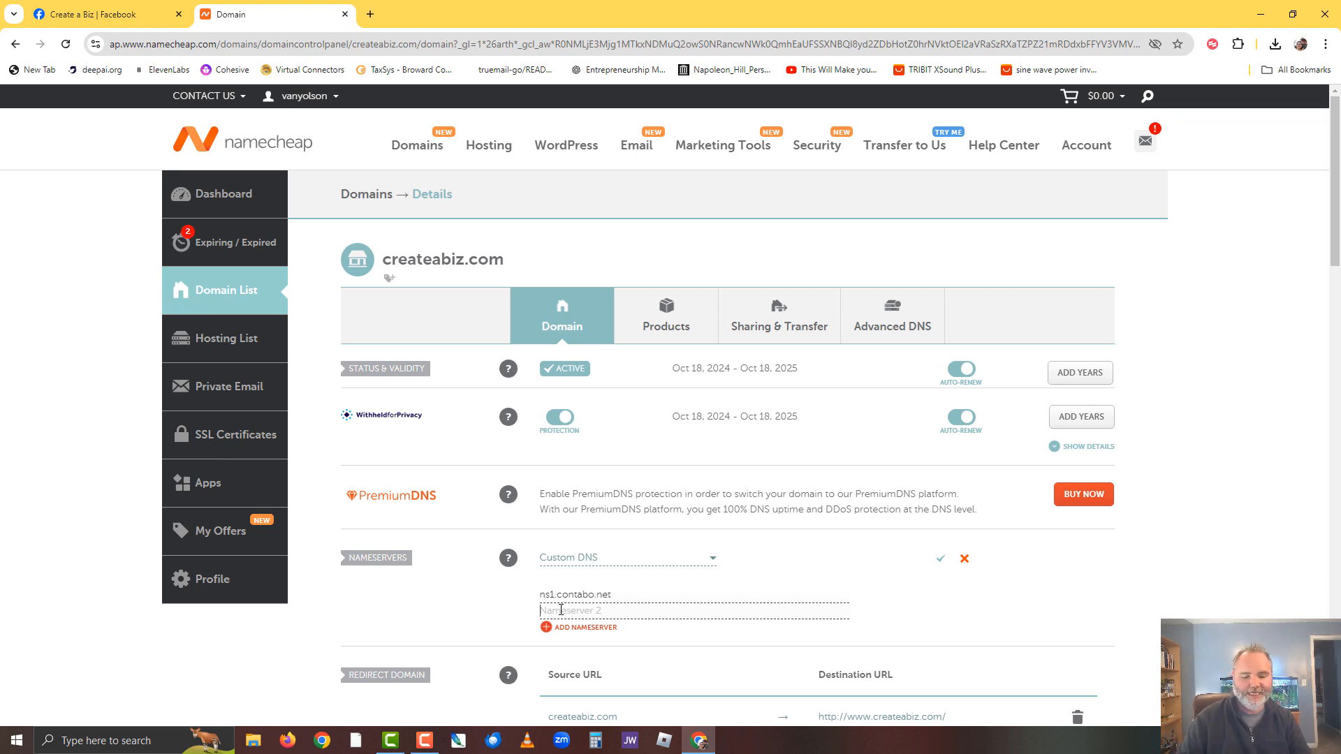
pyautogui.click(561, 610)
pyautogui.write('ns2.contabo.net')
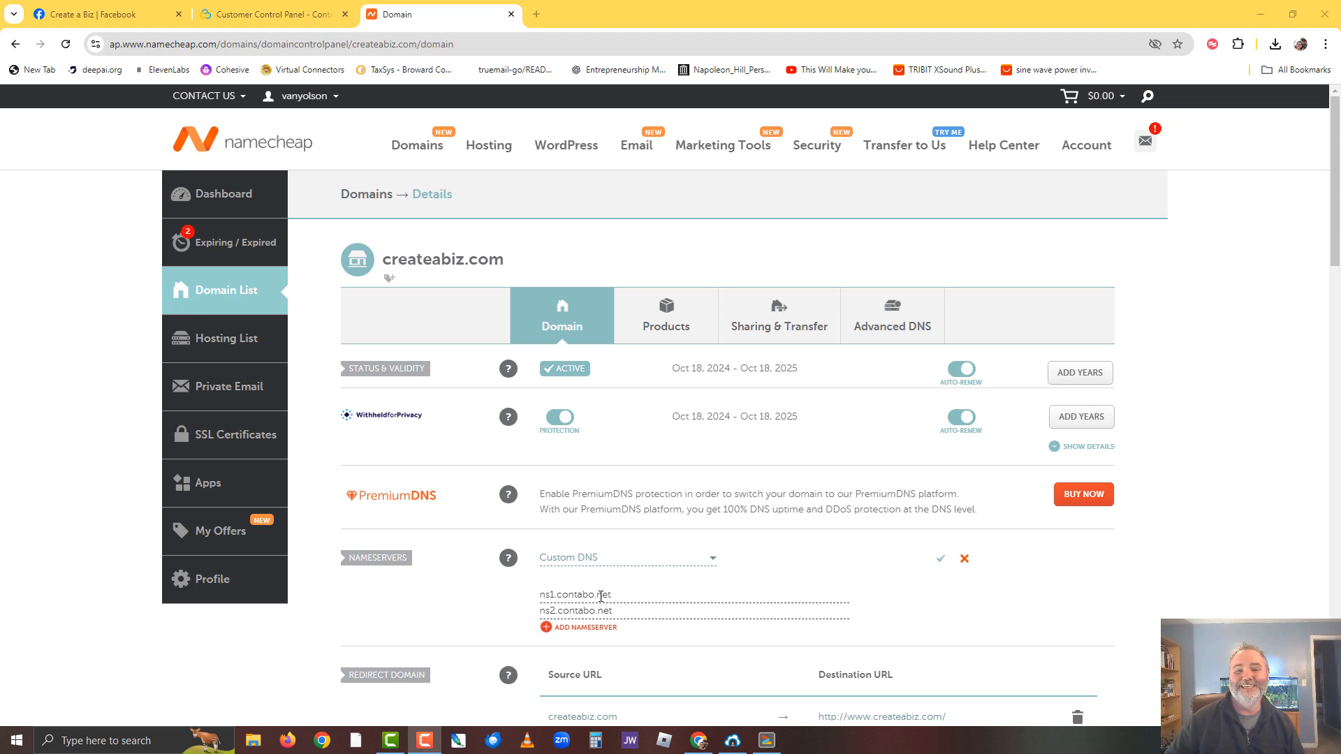
pyautogui.click(941, 563)
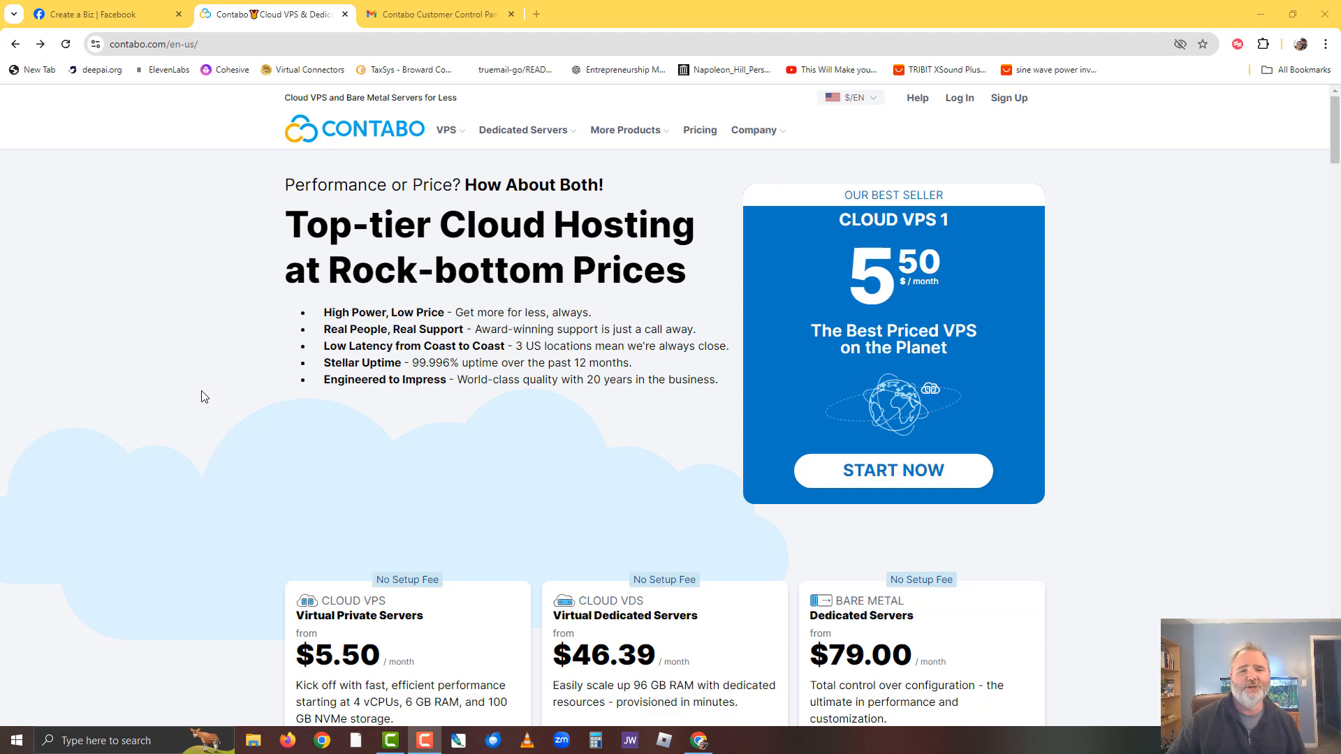
# - Browse the full list of Contabo Cloud VPS plans
pyautogui.scroll(-2, 173, 553)
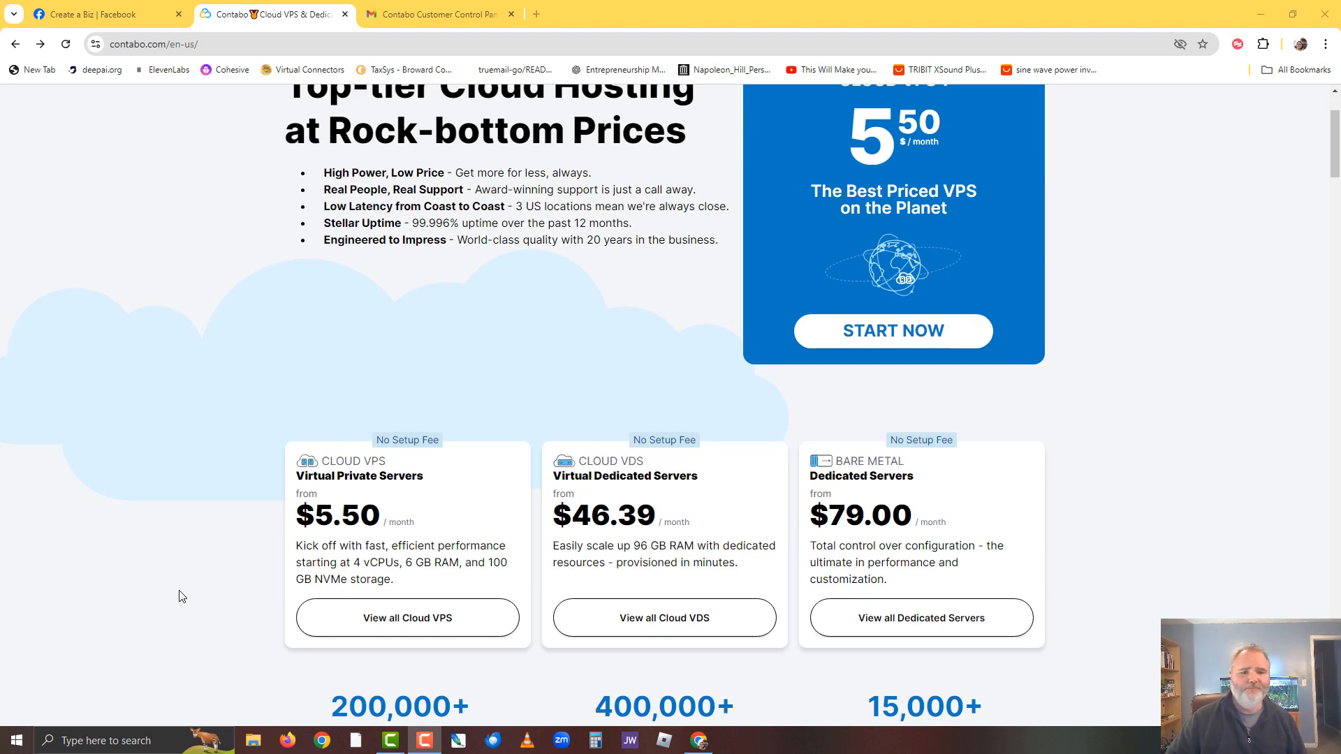
pyautogui.click(408, 627)
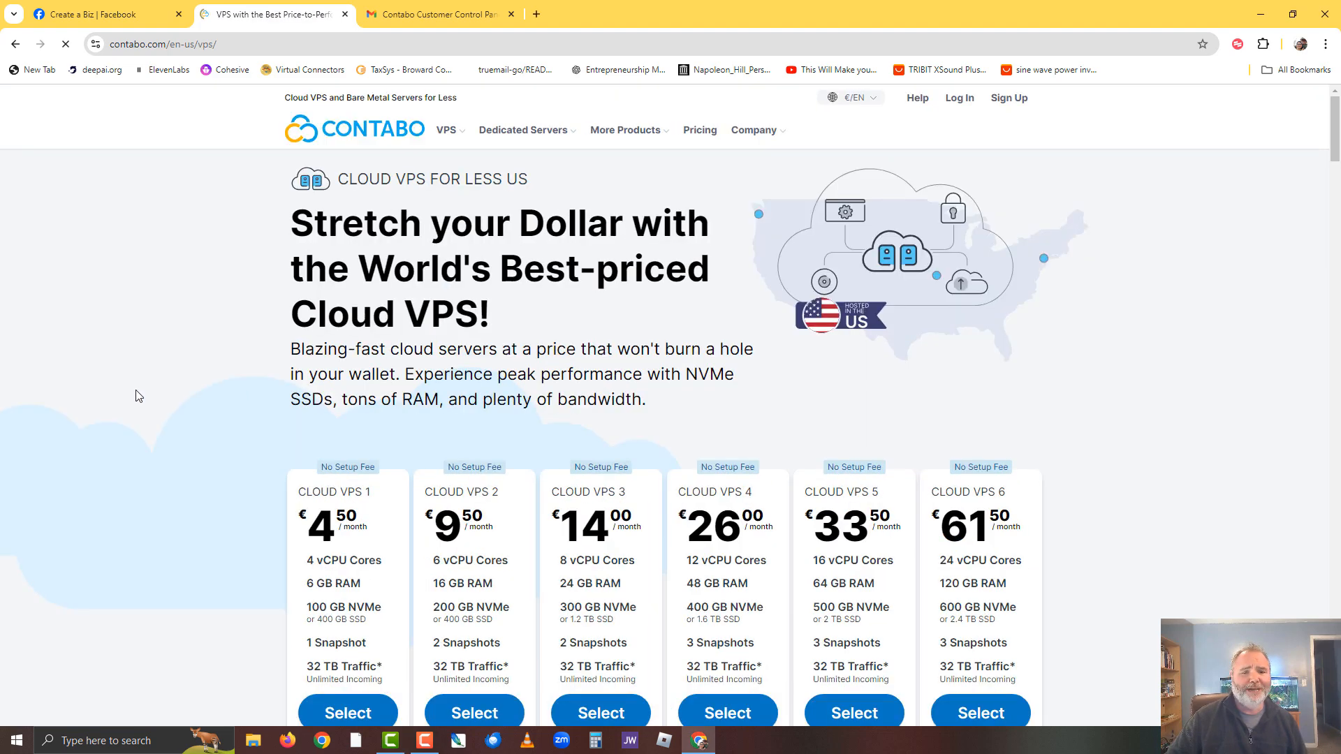
pyautogui.scroll(-2, 132, 392)
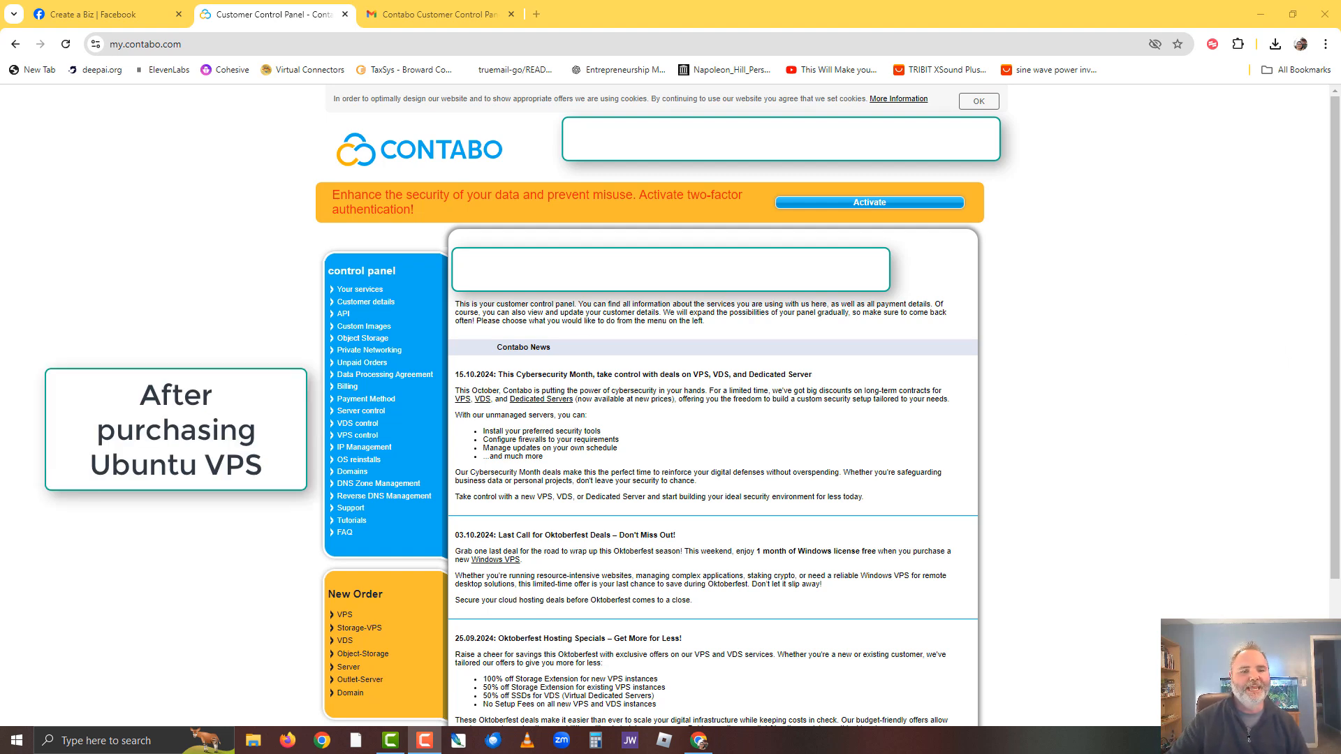
# - Create a DNS zone for createabiz.com with target IP 195.26.252.252
pyautogui.click(351, 497)
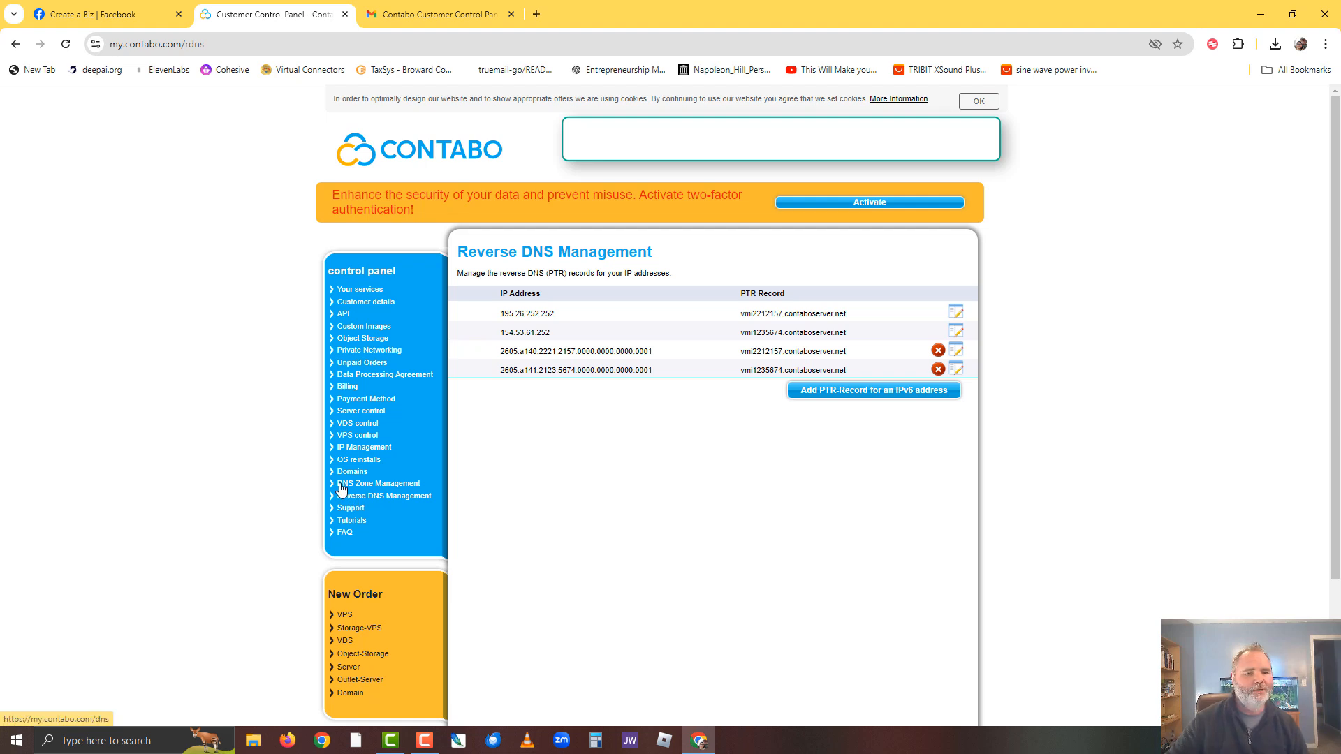
pyautogui.click(341, 488)
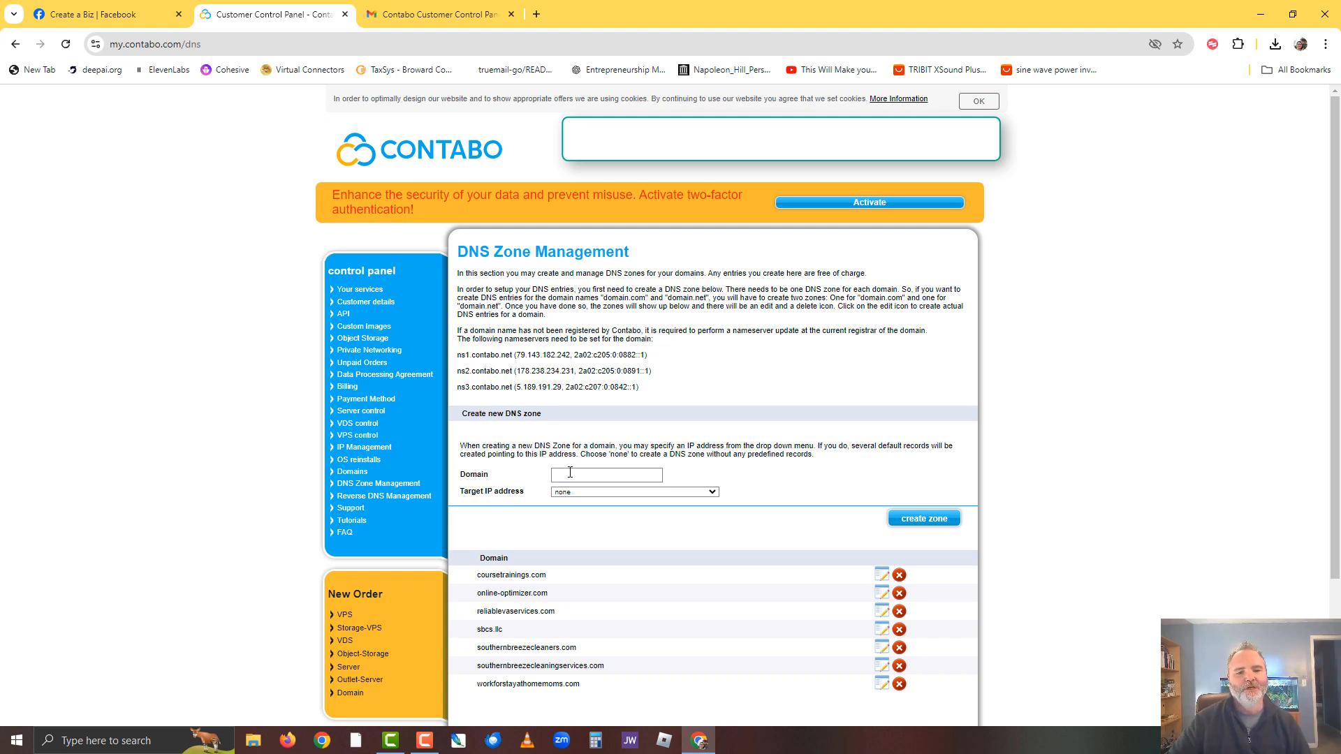
pyautogui.click(601, 475)
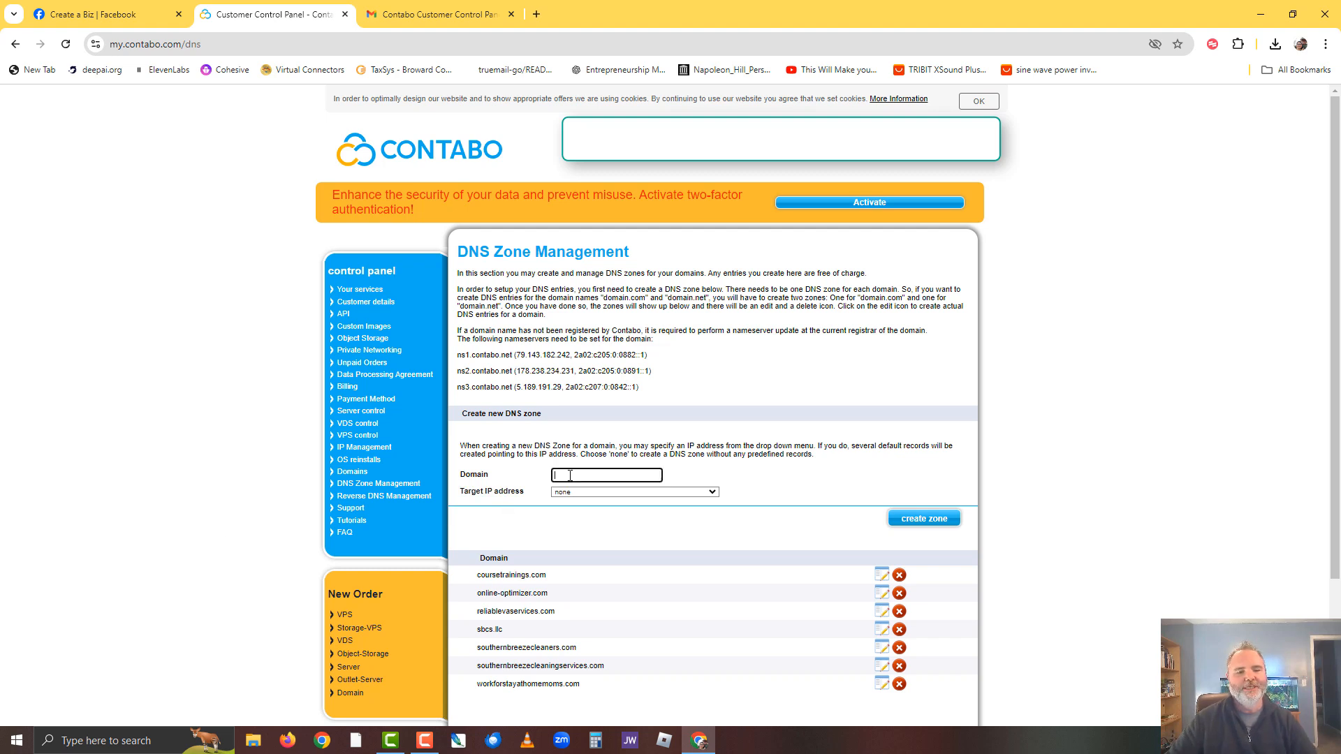
pyautogui.click(711, 493)
pyautogui.click(651, 526)
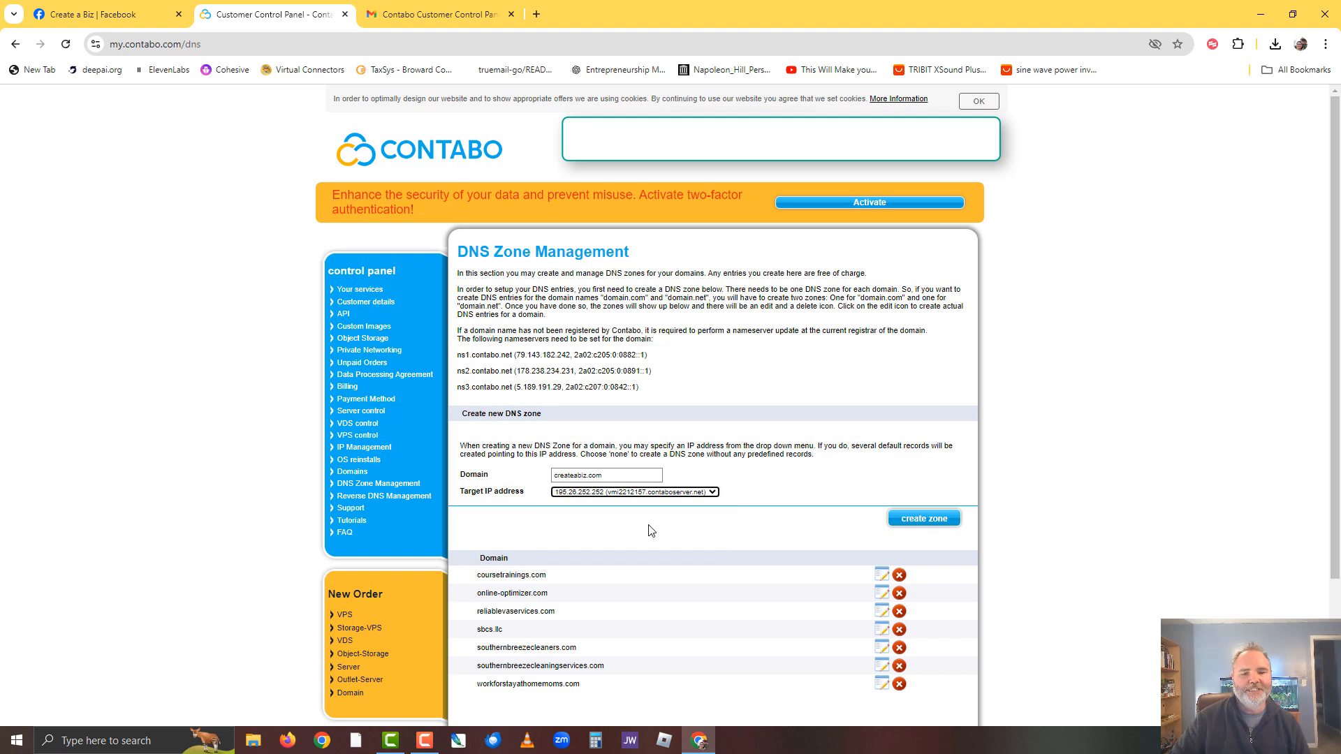
pyautogui.click(929, 522)
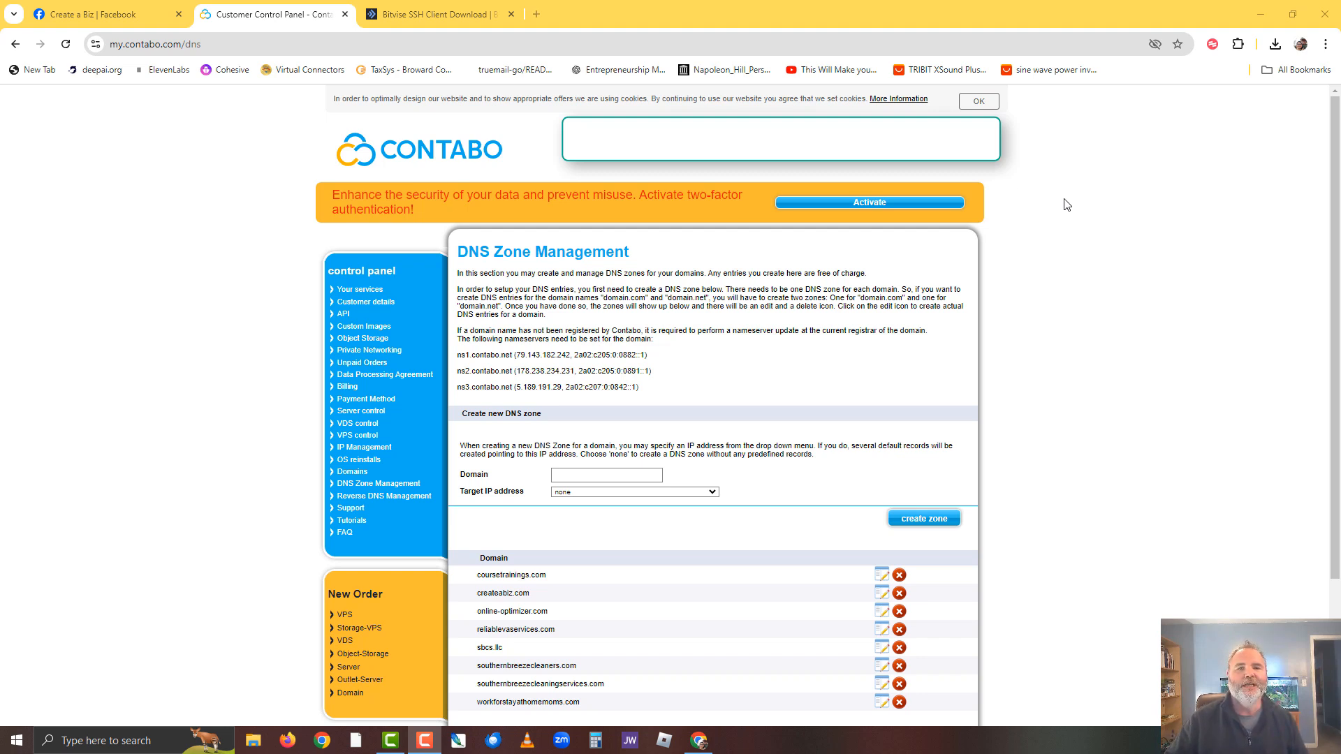
# - Visit the Bitvise SSH Client download page, then minimize Chrome to show the desktop
pyautogui.click(413, 21)
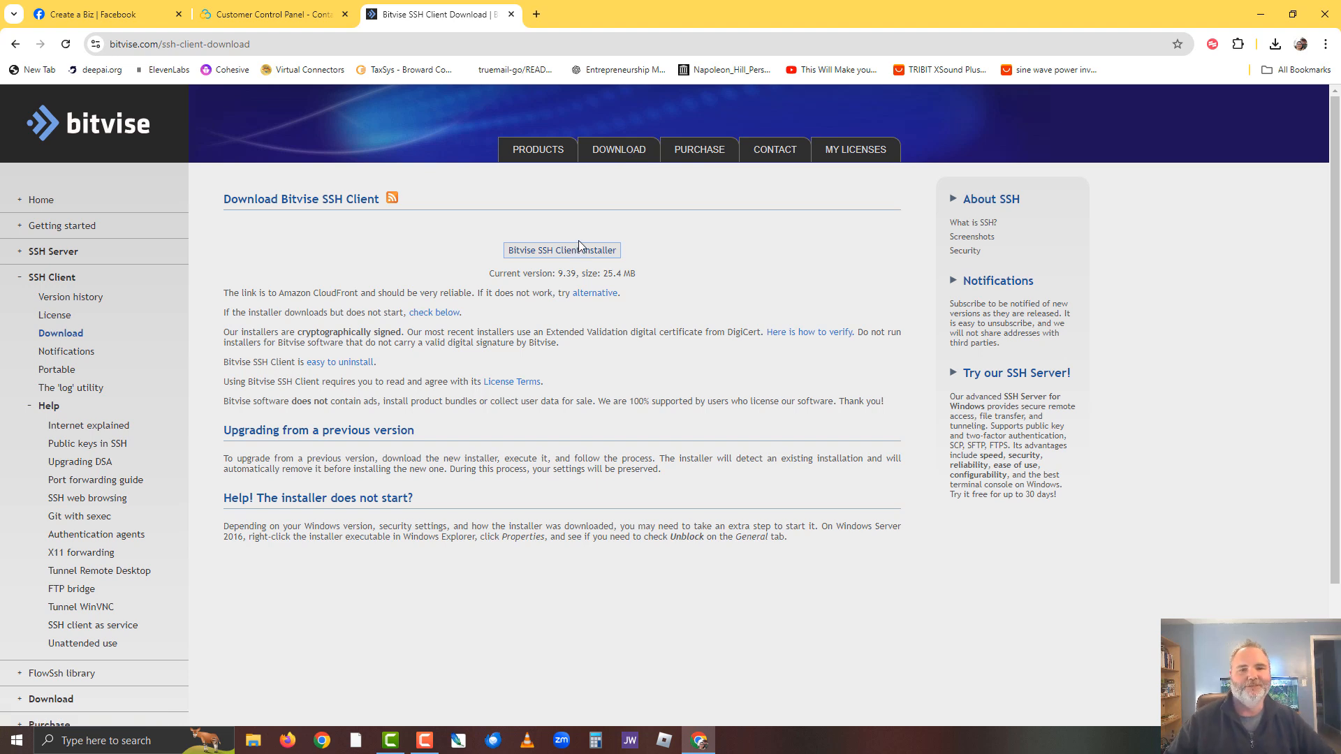
pyautogui.click(624, 149)
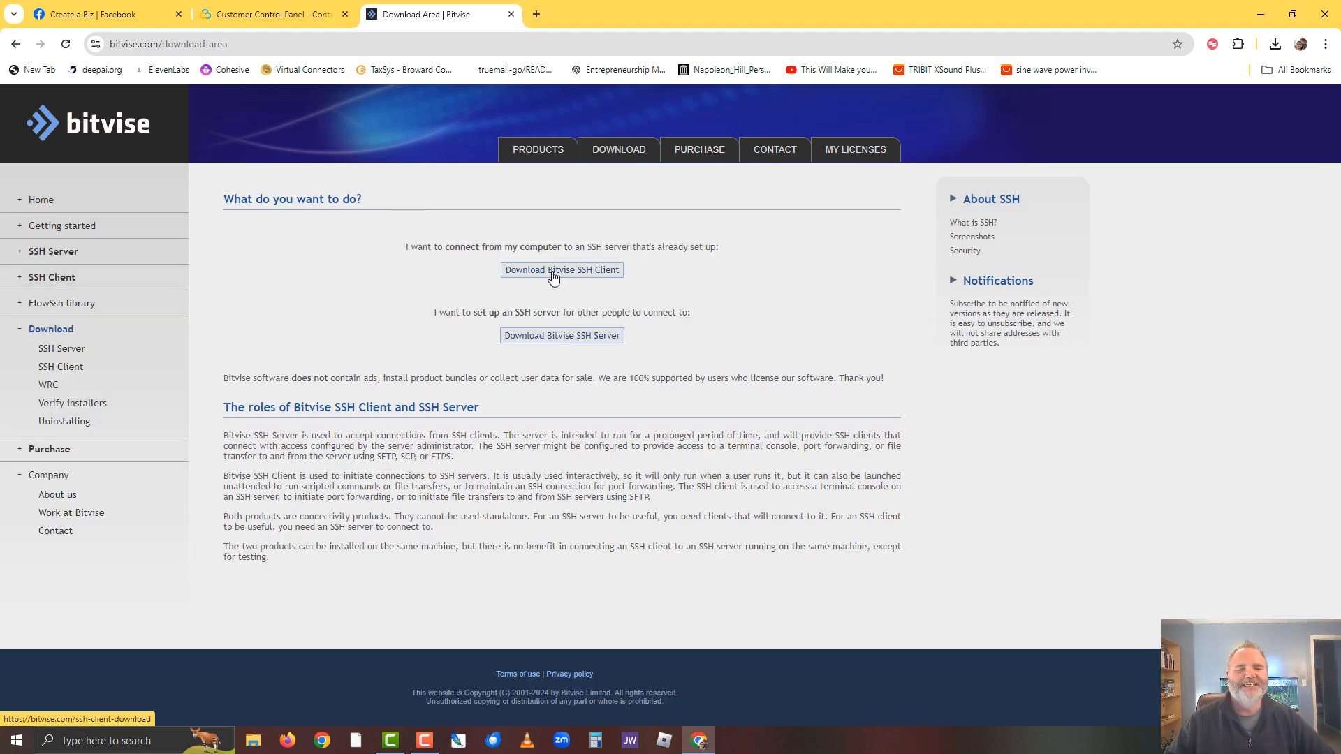
pyautogui.click(1262, 15)
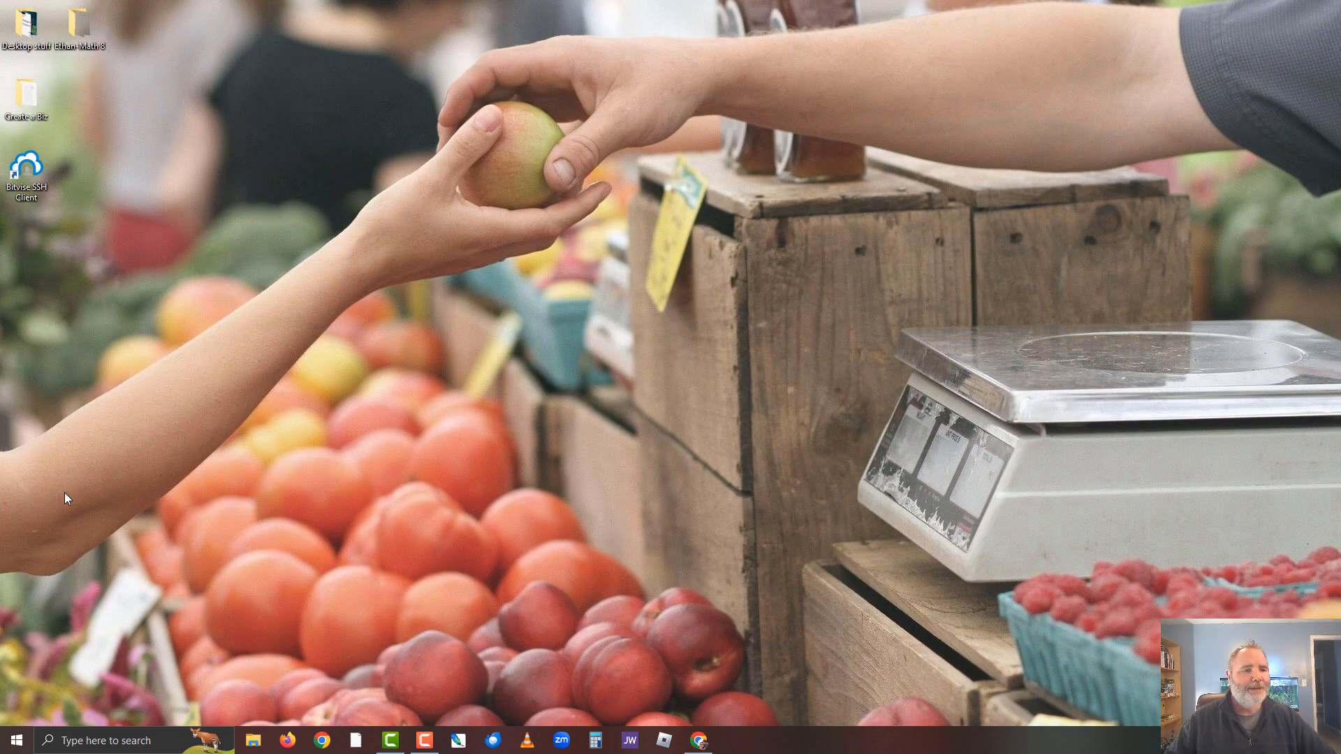
# - Launch Bitvise SSH Client from its desktop shortcut
pyautogui.doubleClick(23, 180)
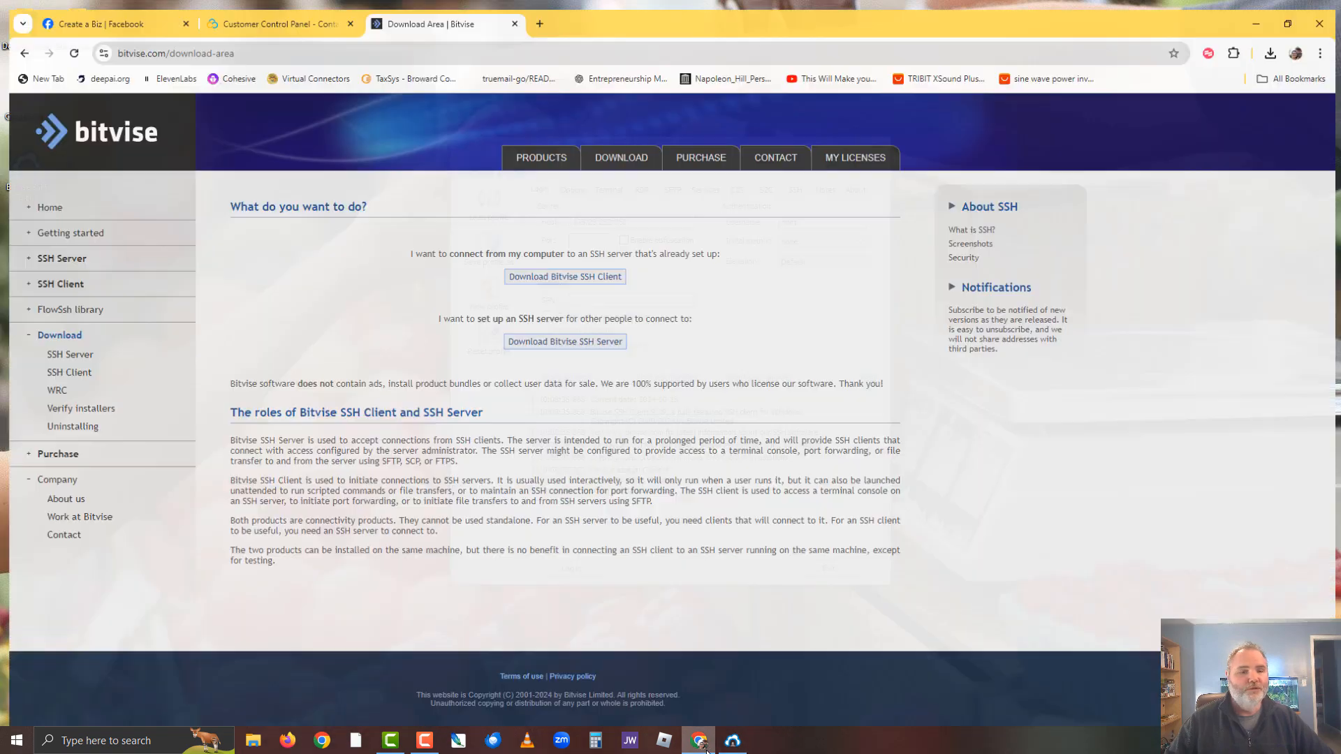
# - In Contabo's VPS control list, select the server IP 195.26.252.252
pyautogui.click(698, 741)
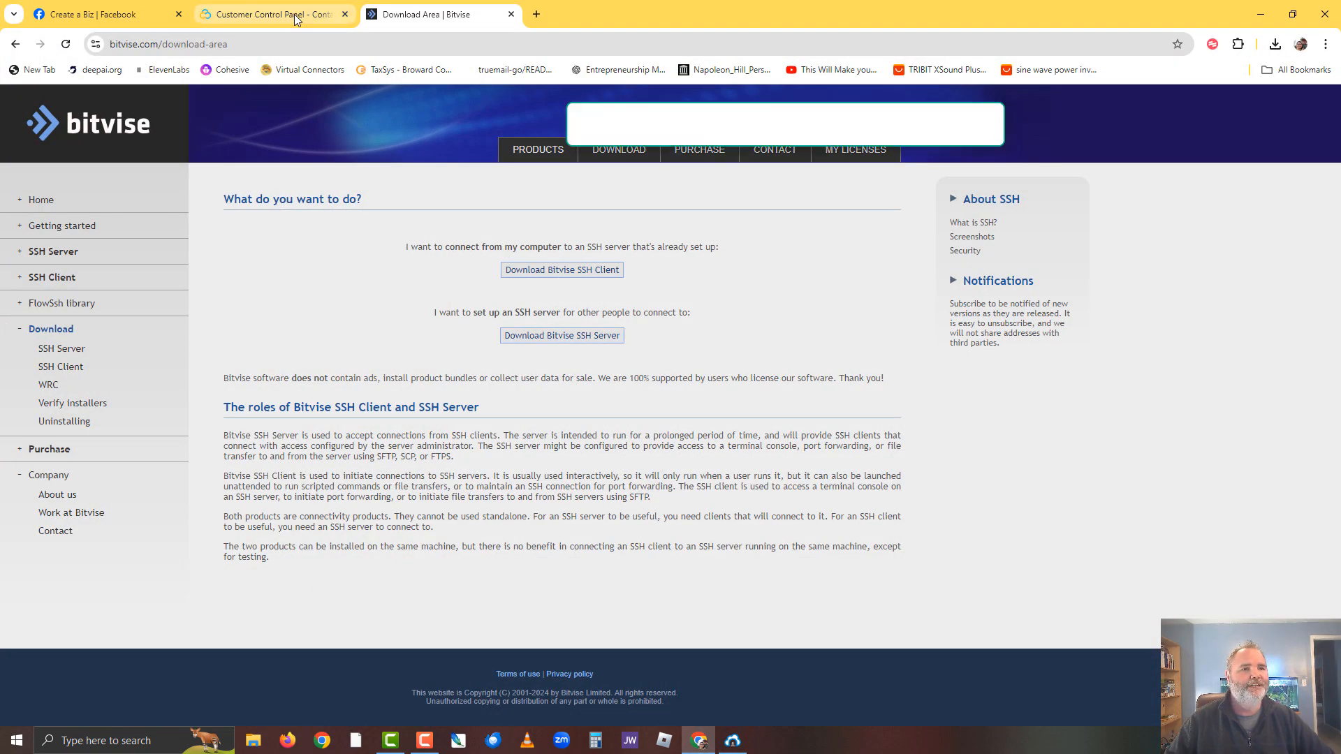
pyautogui.click(273, 14)
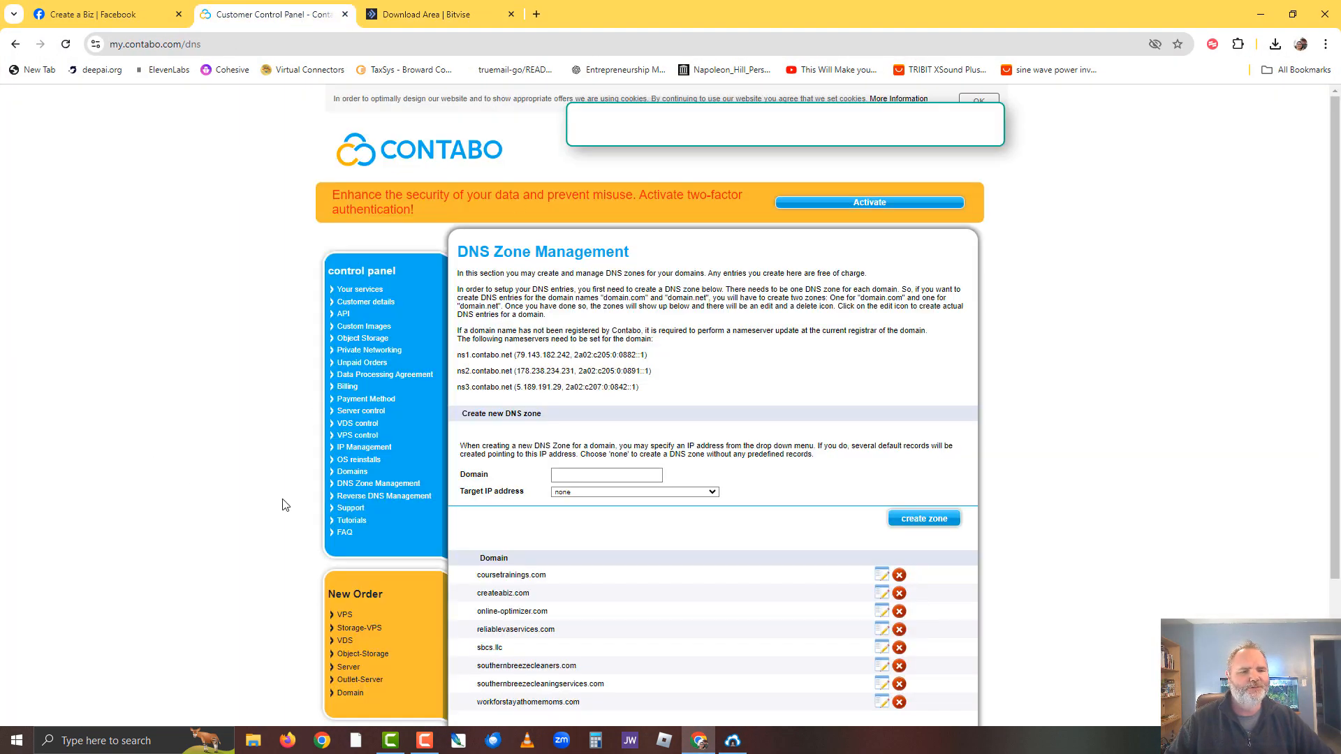
pyautogui.click(355, 440)
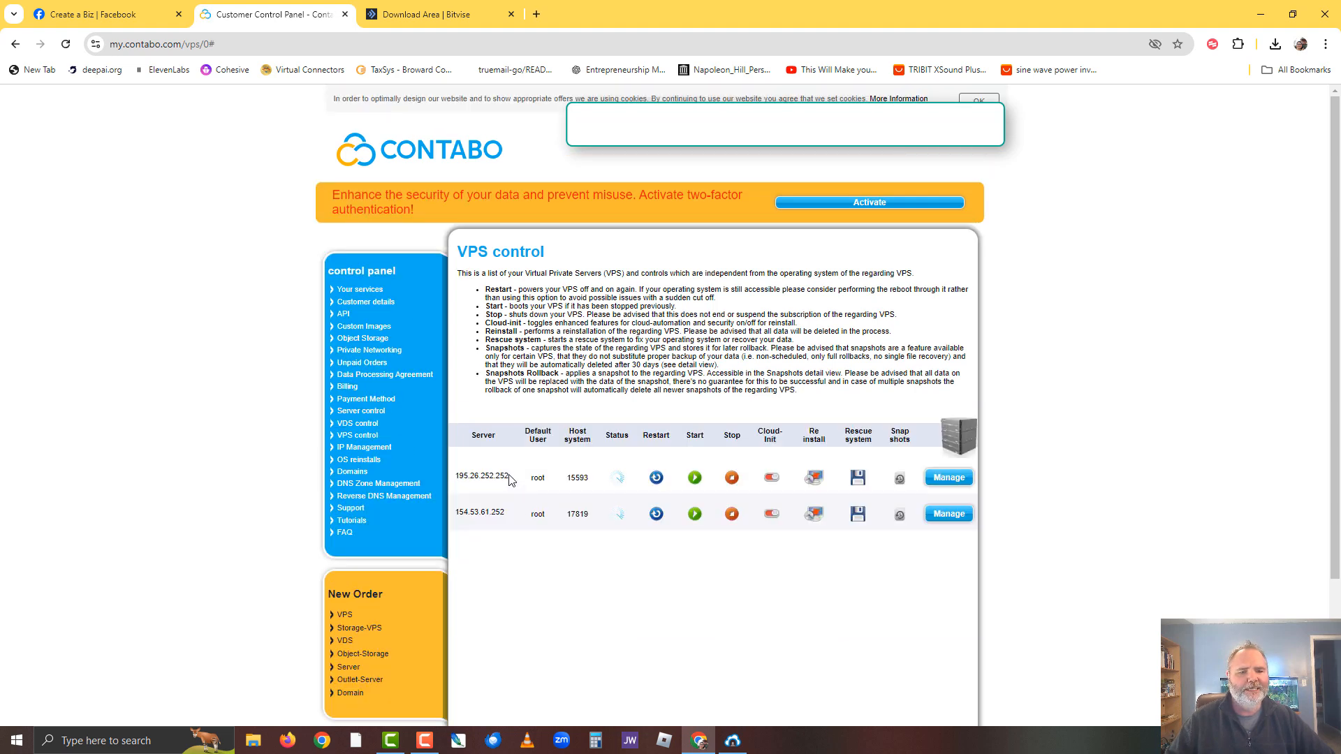
pyautogui.moveTo(514, 478); pyautogui.dragTo(455, 479)
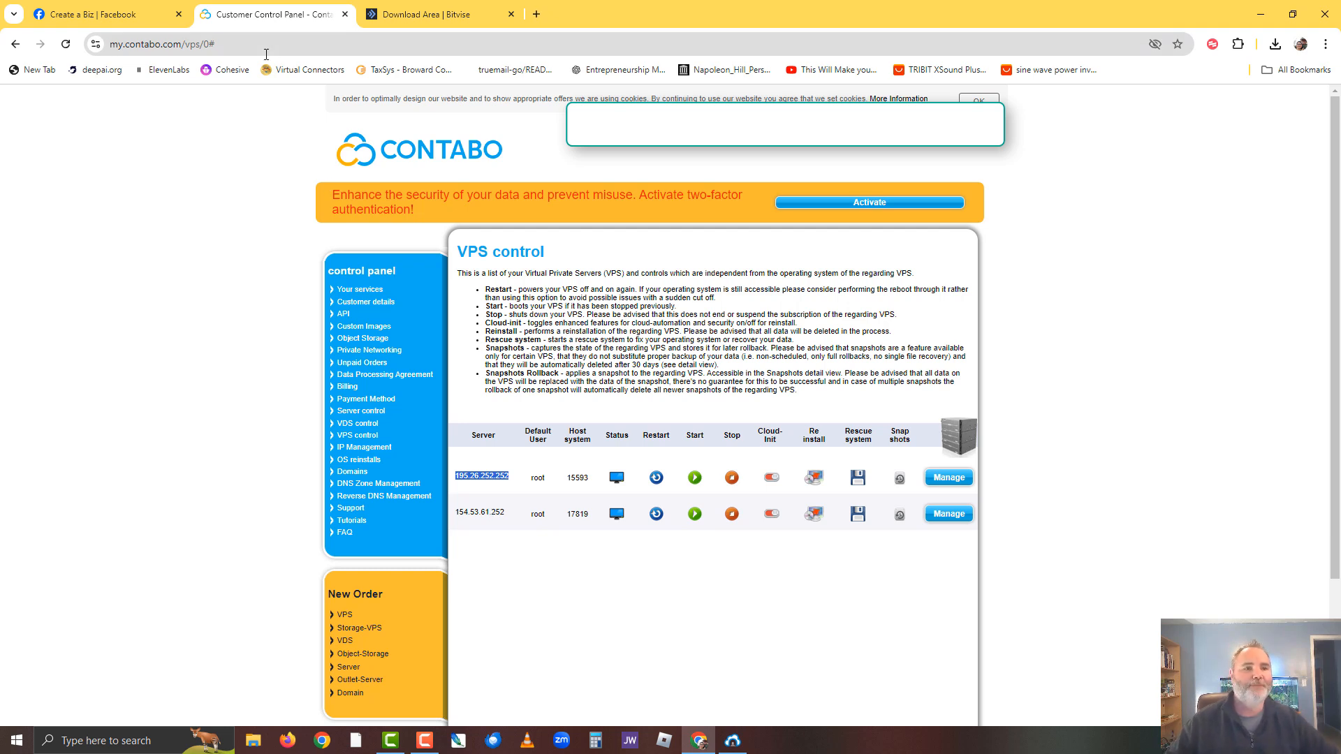
# - Log in to host 195.26.252.252 as root, entering the account password
pyautogui.click(732, 740)
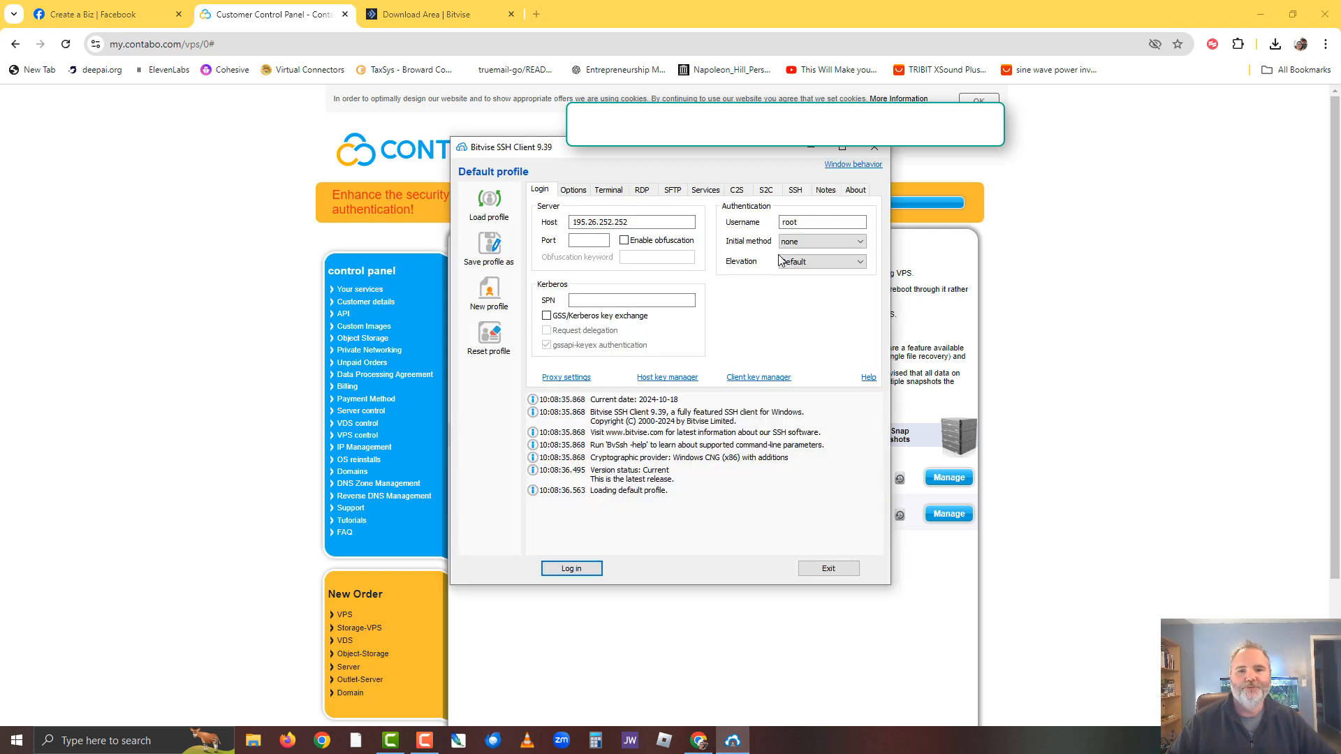
pyautogui.click(600, 223)
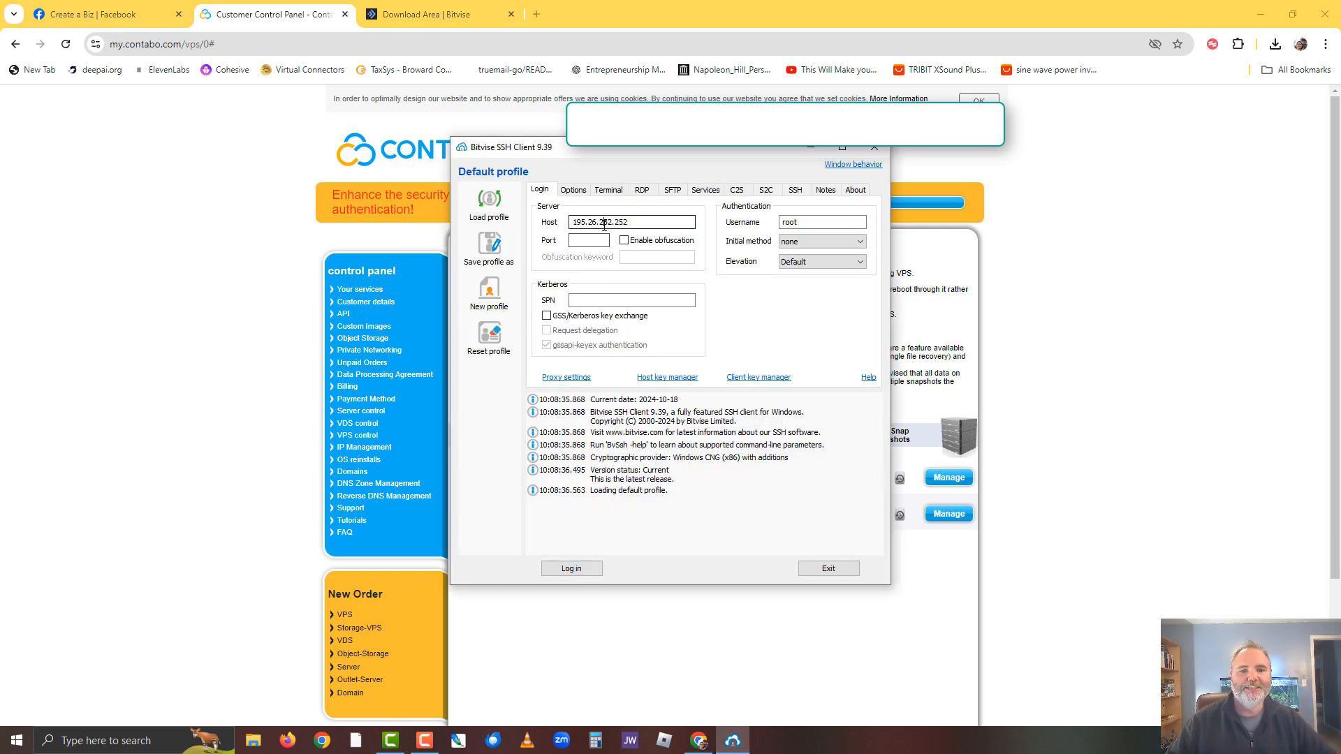
pyautogui.click(801, 221)
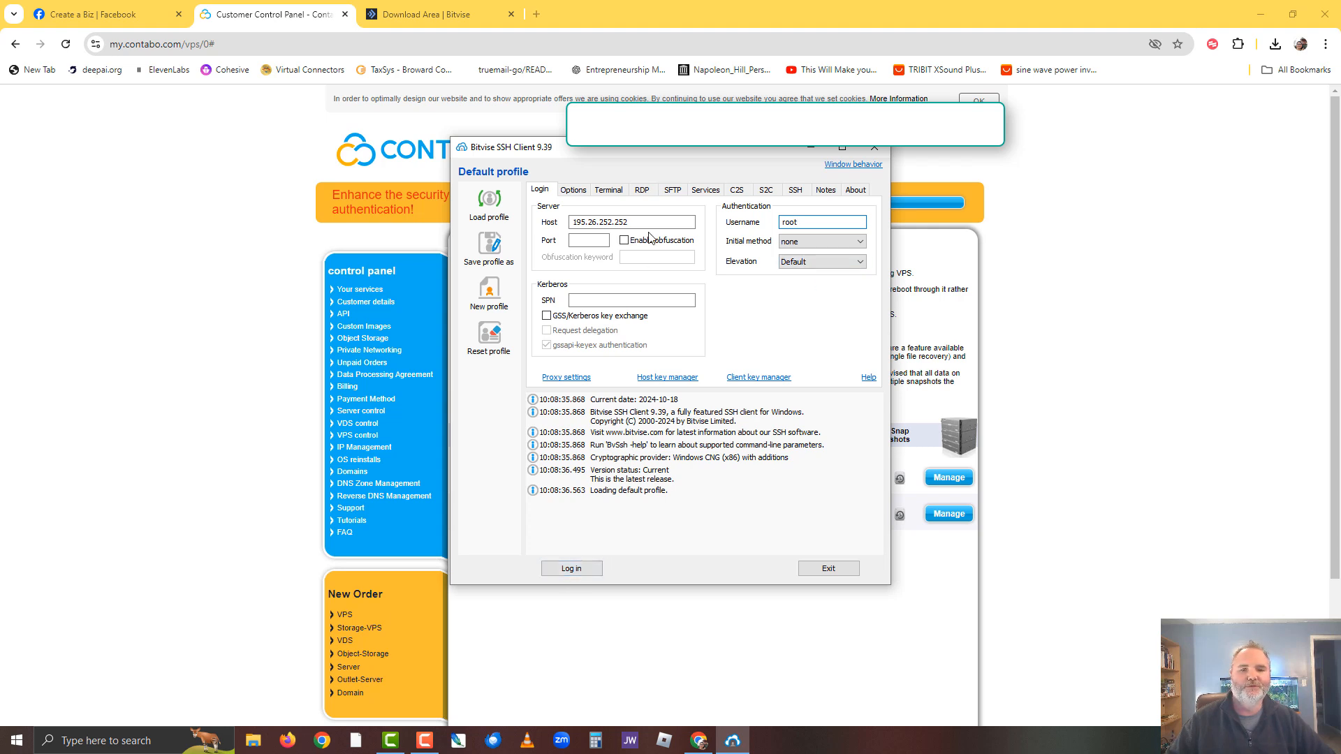
pyautogui.click(571, 570)
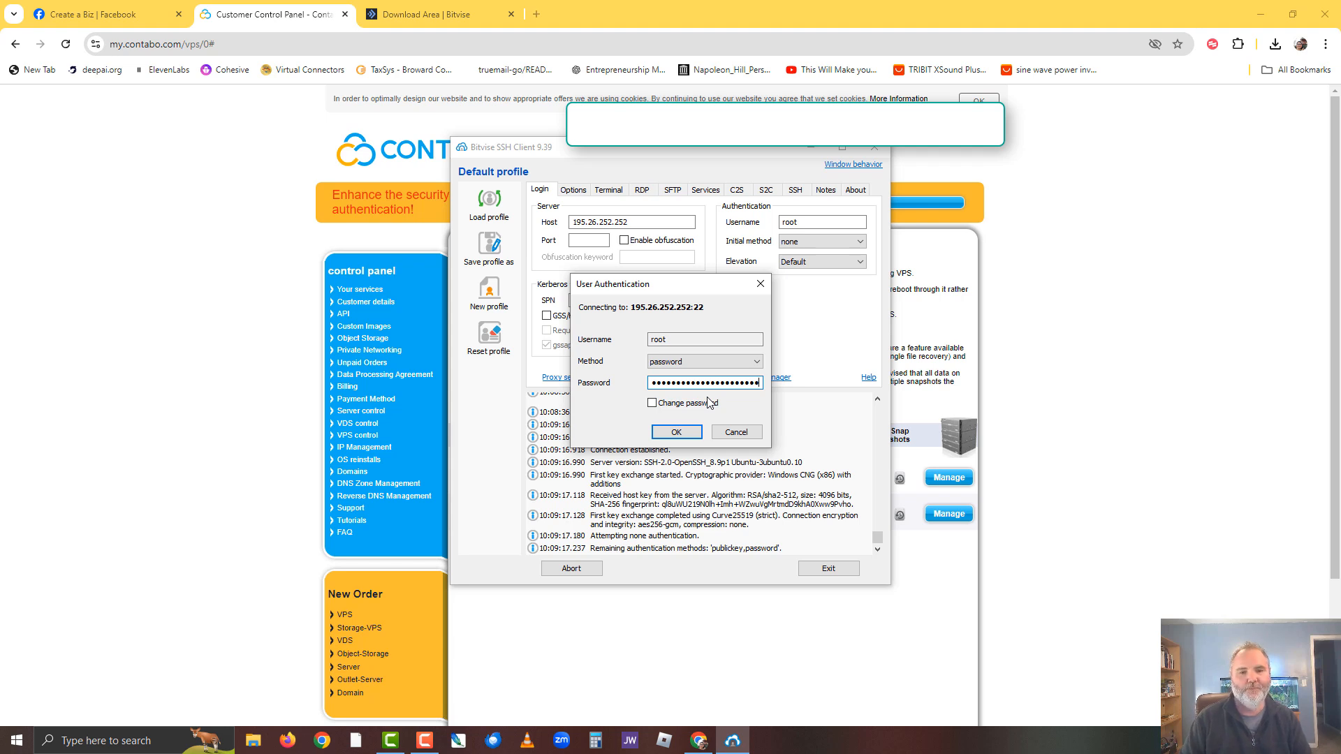
pyautogui.press('Return')
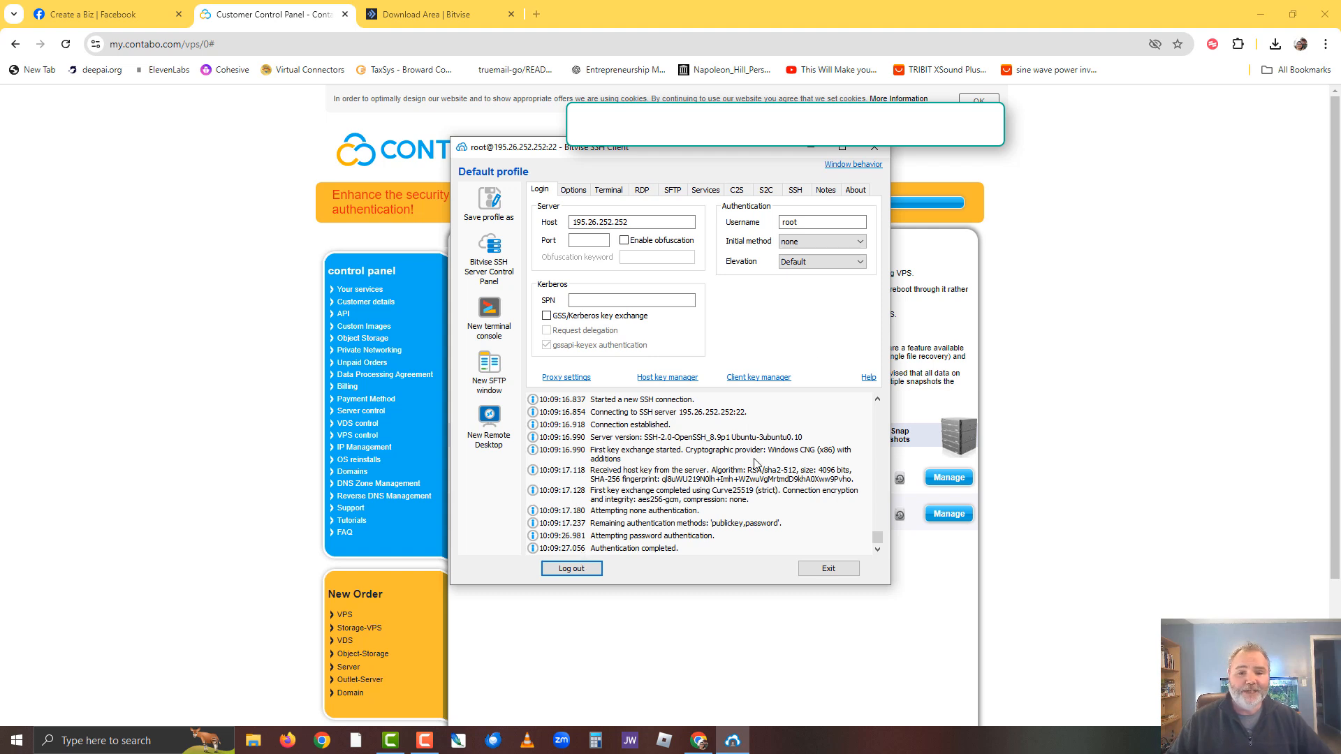
# - Open a new xterm terminal console on the Ubuntu 22.04.5 server
pyautogui.click(487, 312)
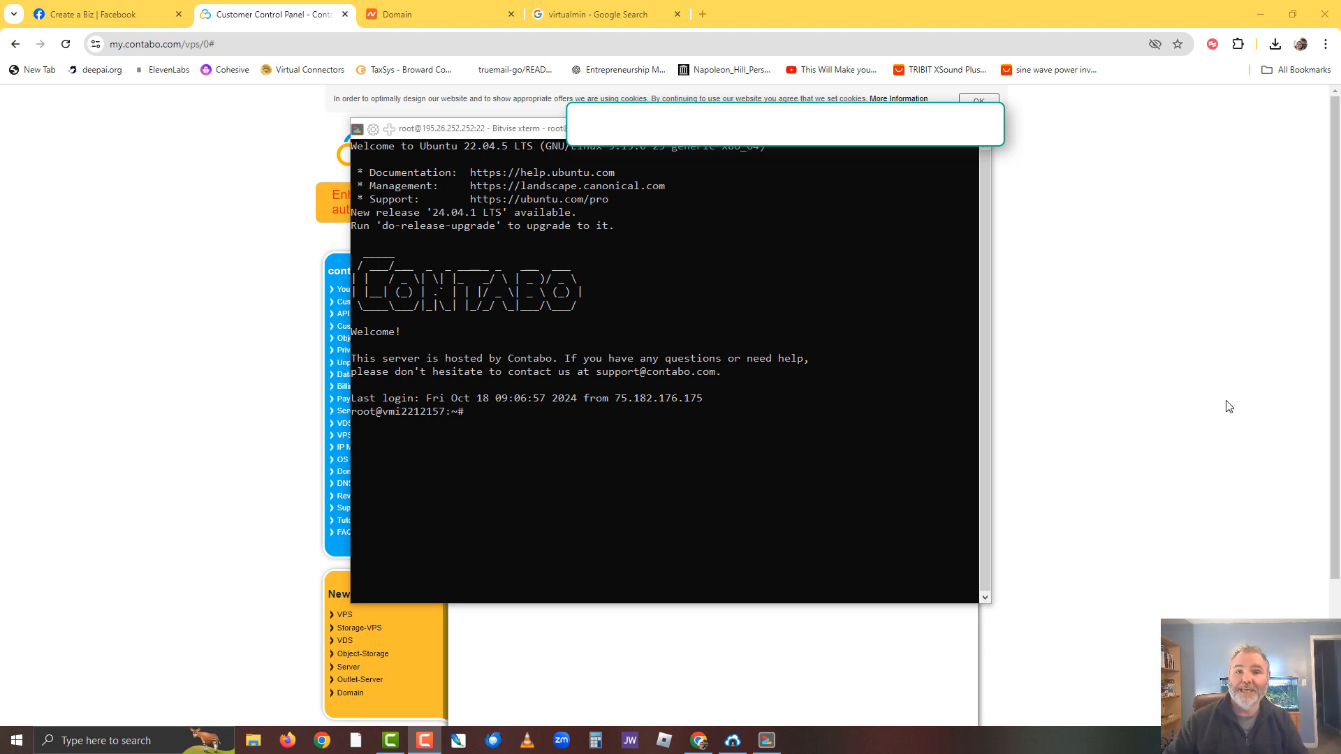
# - Go from the Virtualmin search result to Downloading and Installing, scrolled to the GPL install command
pyautogui.click(567, 17)
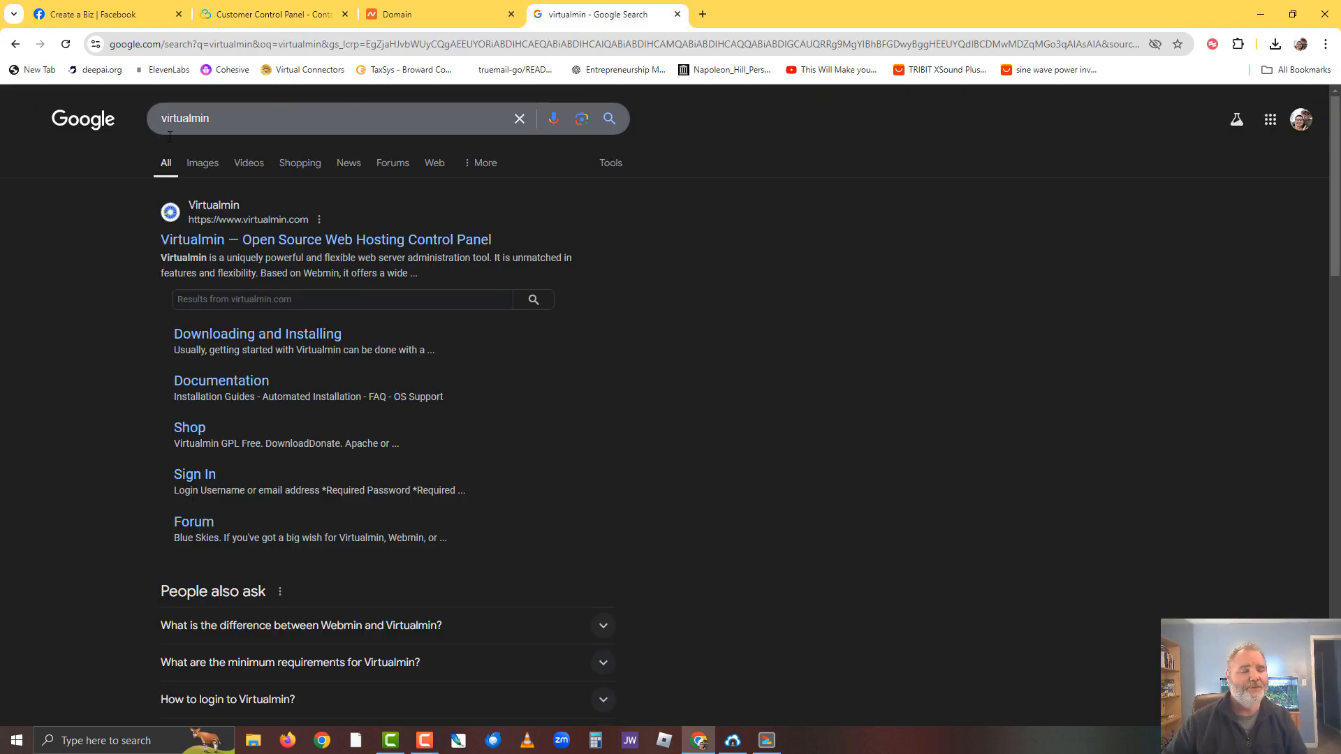
pyautogui.click(222, 245)
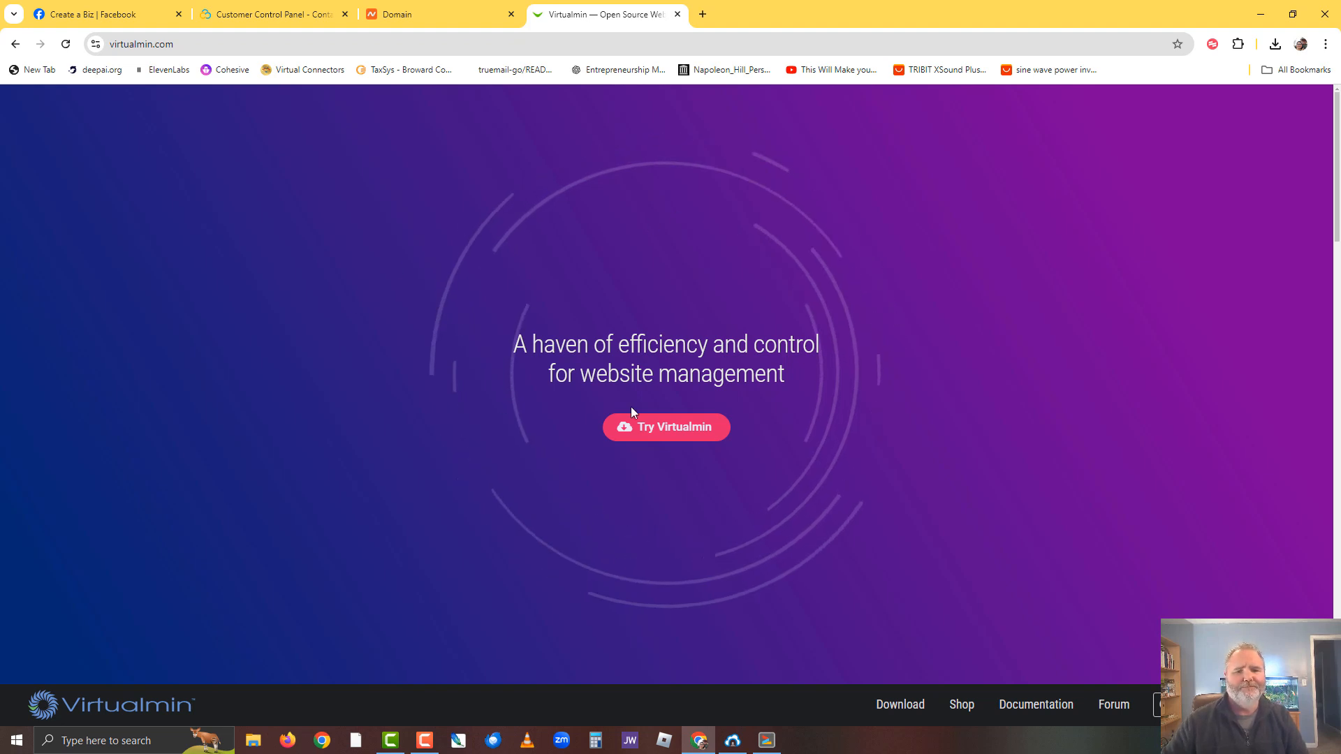
pyautogui.click(685, 429)
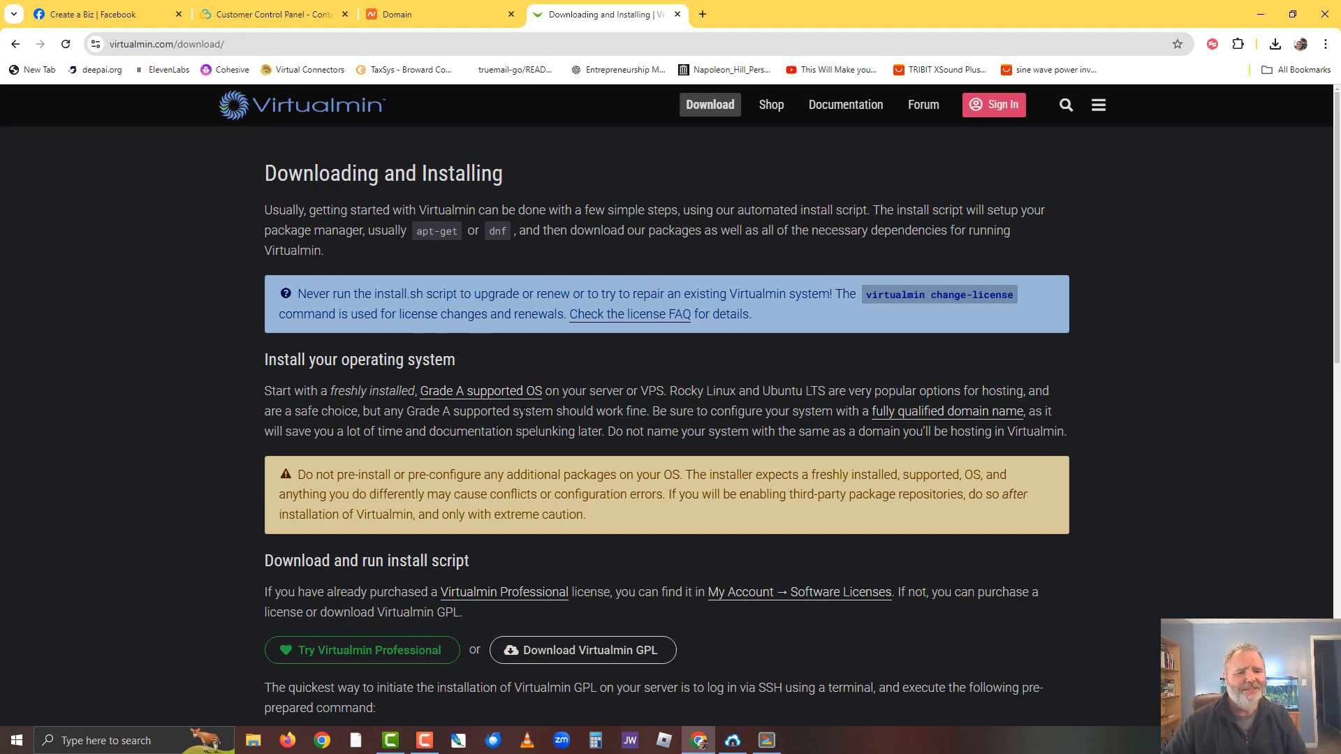
pyautogui.scroll(-4, 509, 401)
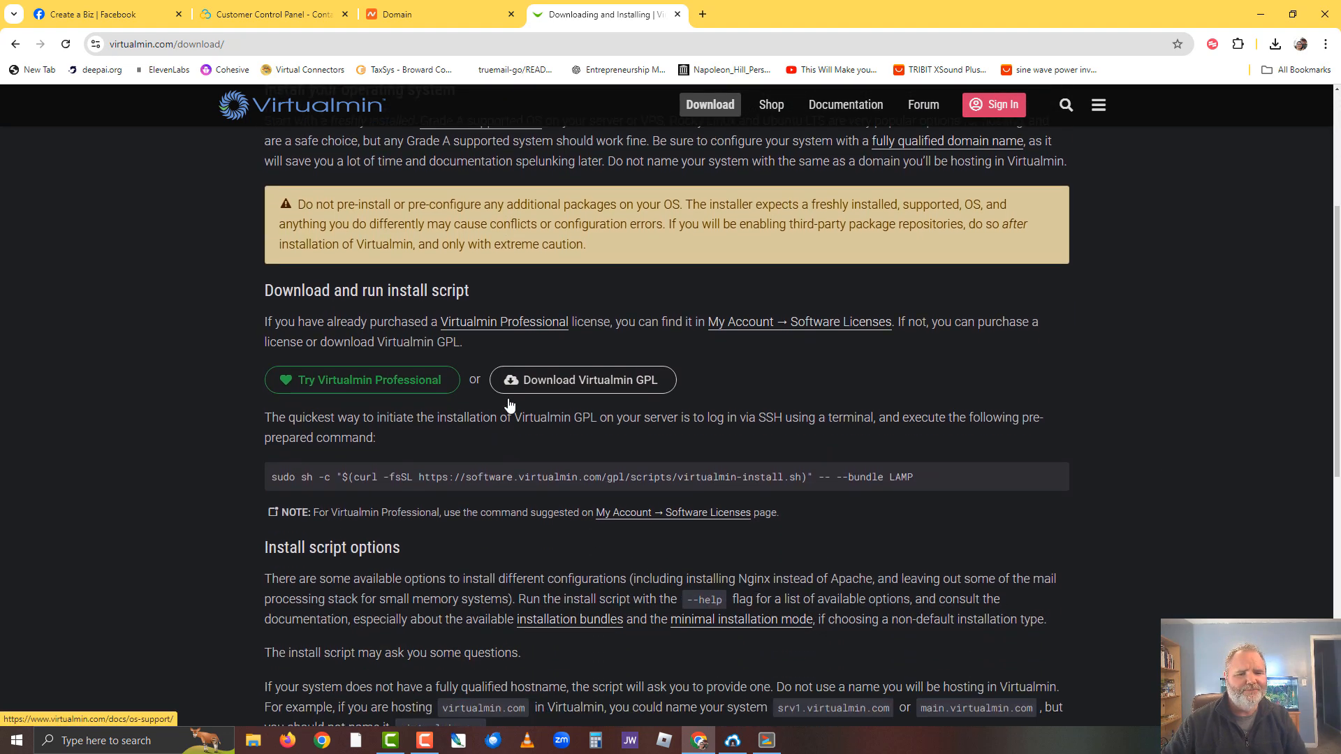
pyautogui.scroll(-1, 324, 353)
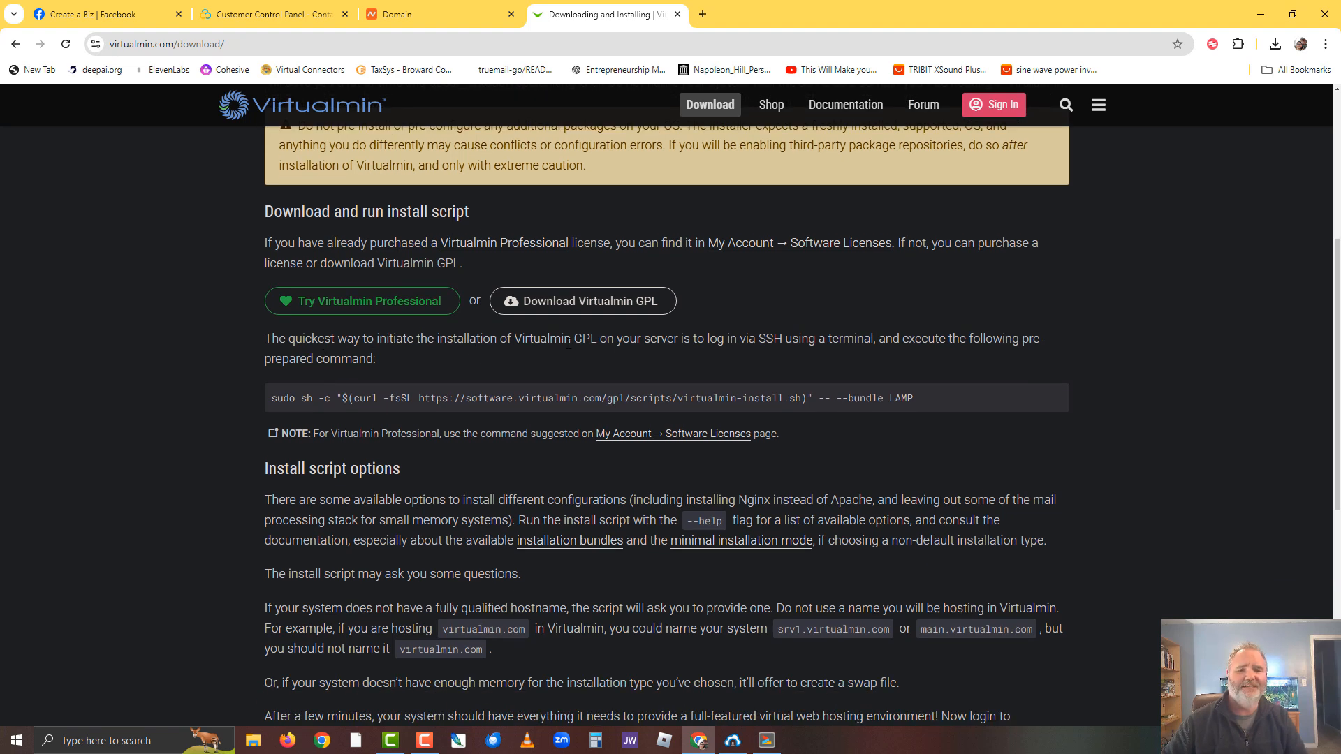
# - Copy the Virtualmin GPL install command and paste it at the root prompt in Bitvise
pyautogui.moveTo(949, 393)
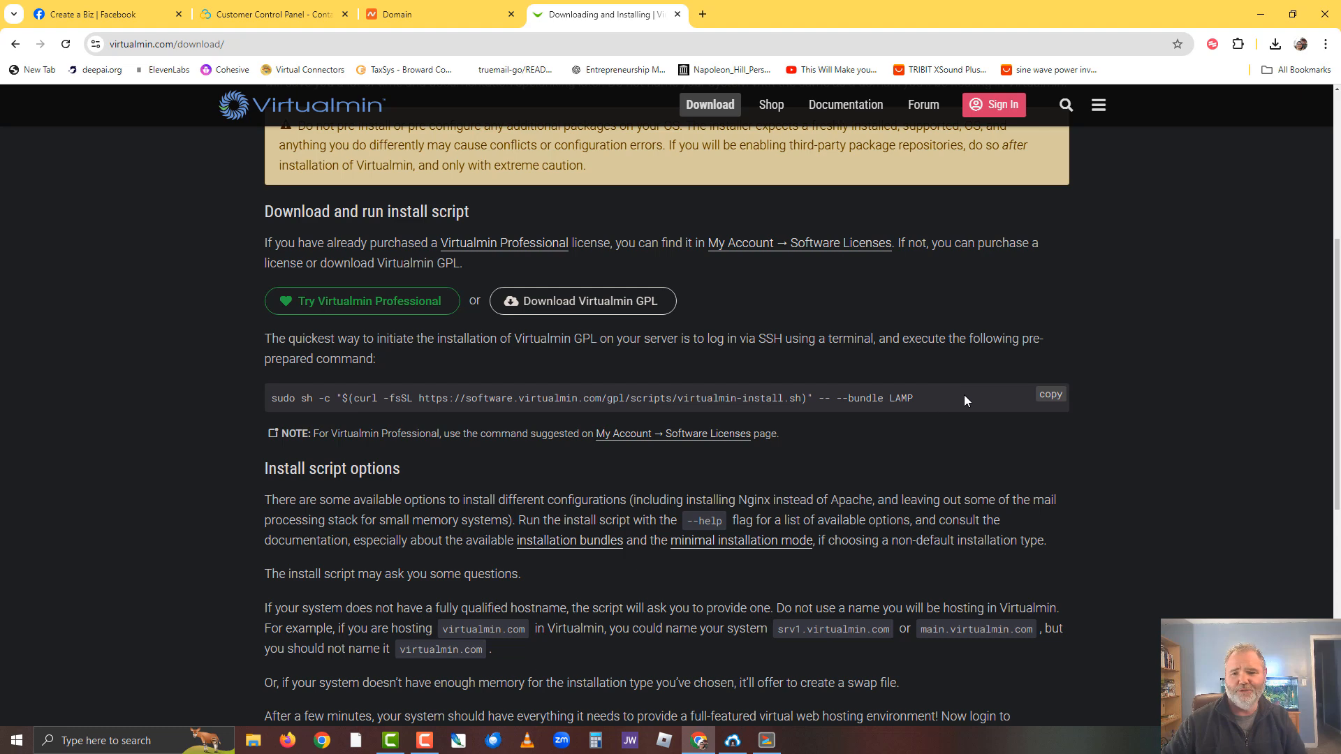
pyautogui.click(1058, 397)
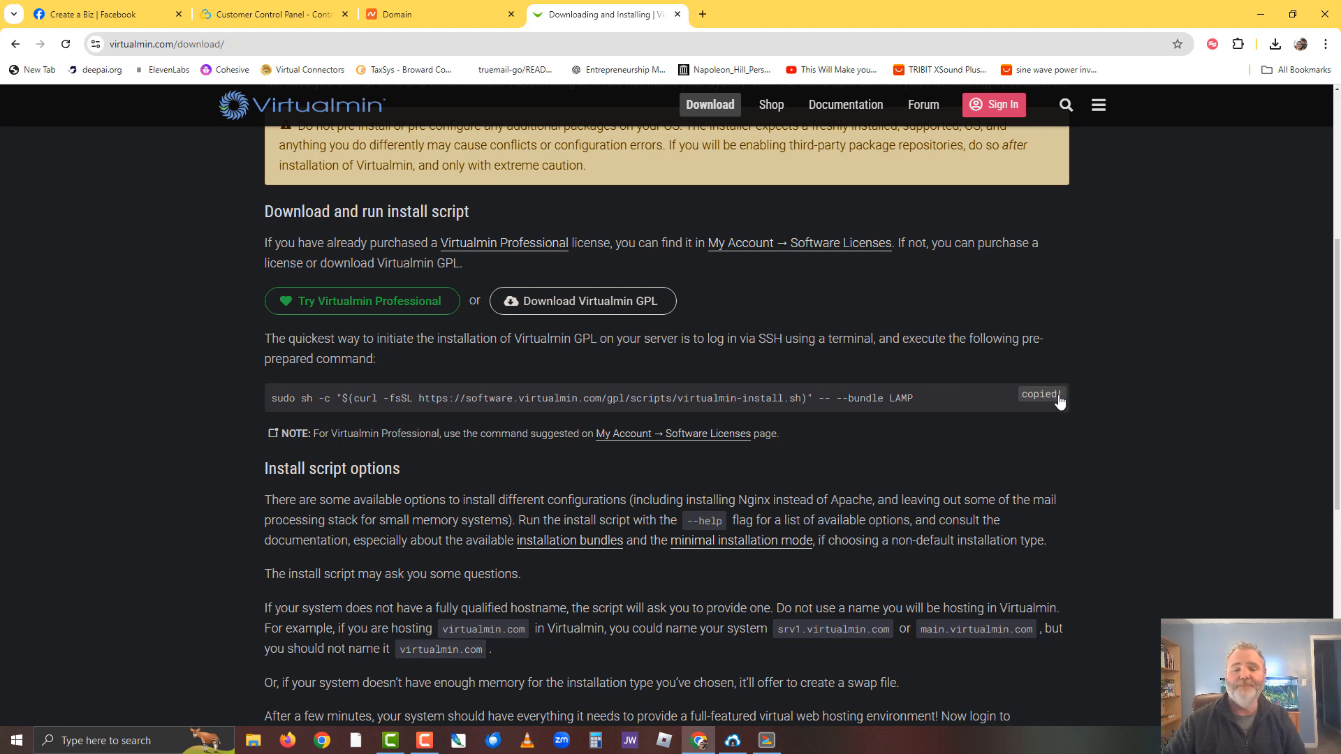
pyautogui.click(767, 741)
pyautogui.rightClick(566, 474)
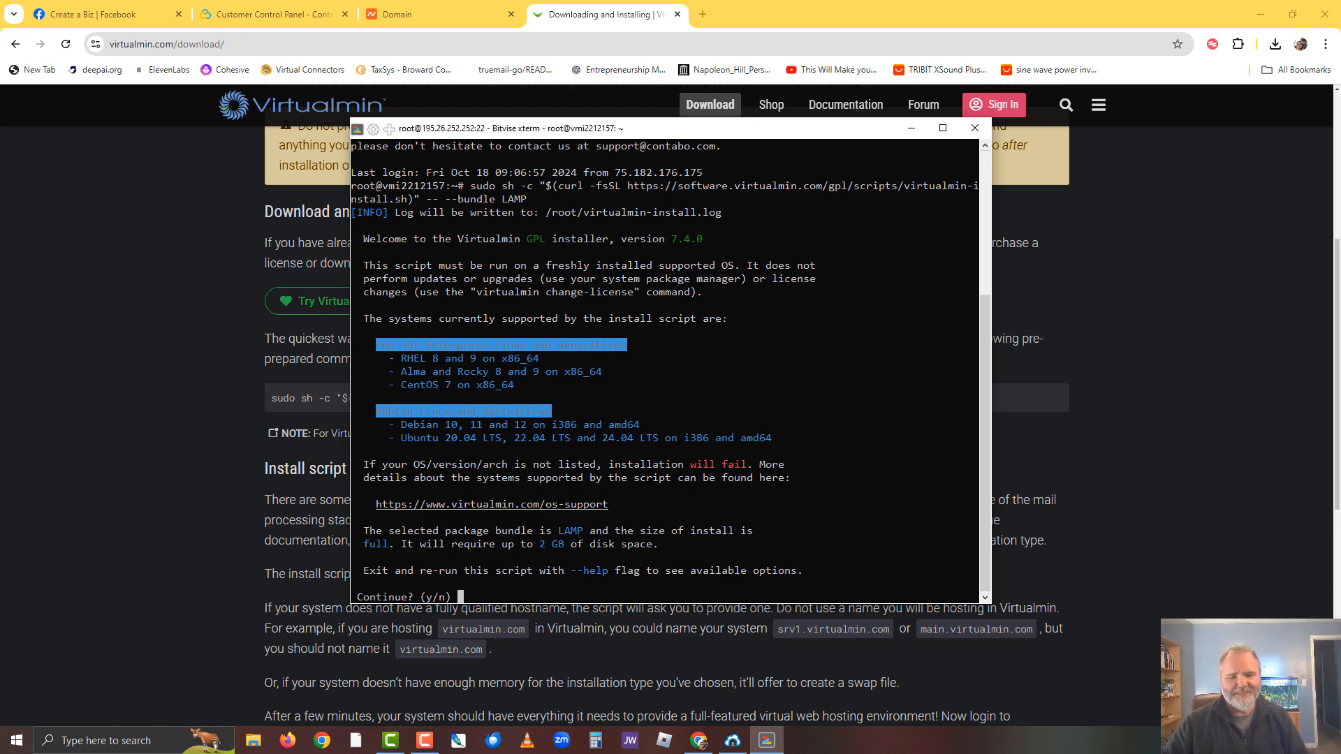
# - Answer y to start the installer, then n at the pre-installed software ATTENTION warning
pyautogui.write('y')
pyautogui.press('Return')
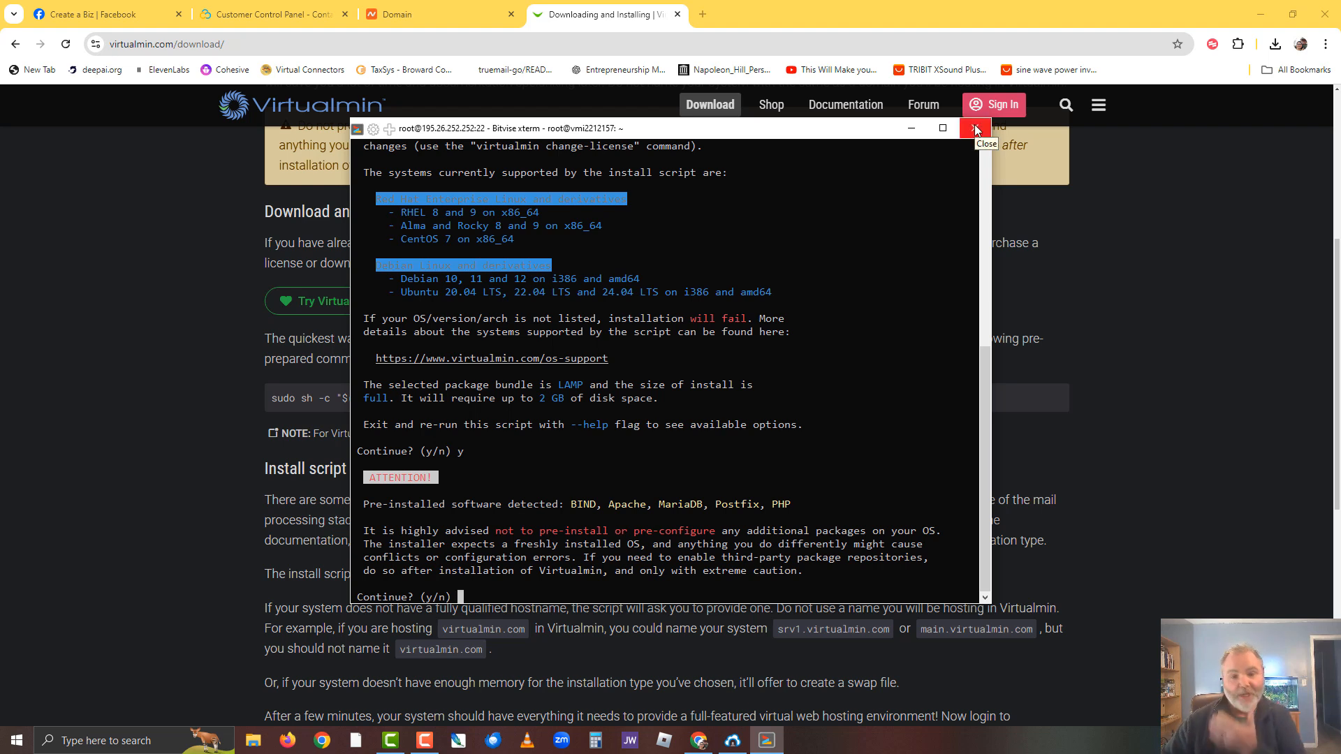
pyautogui.write('n')
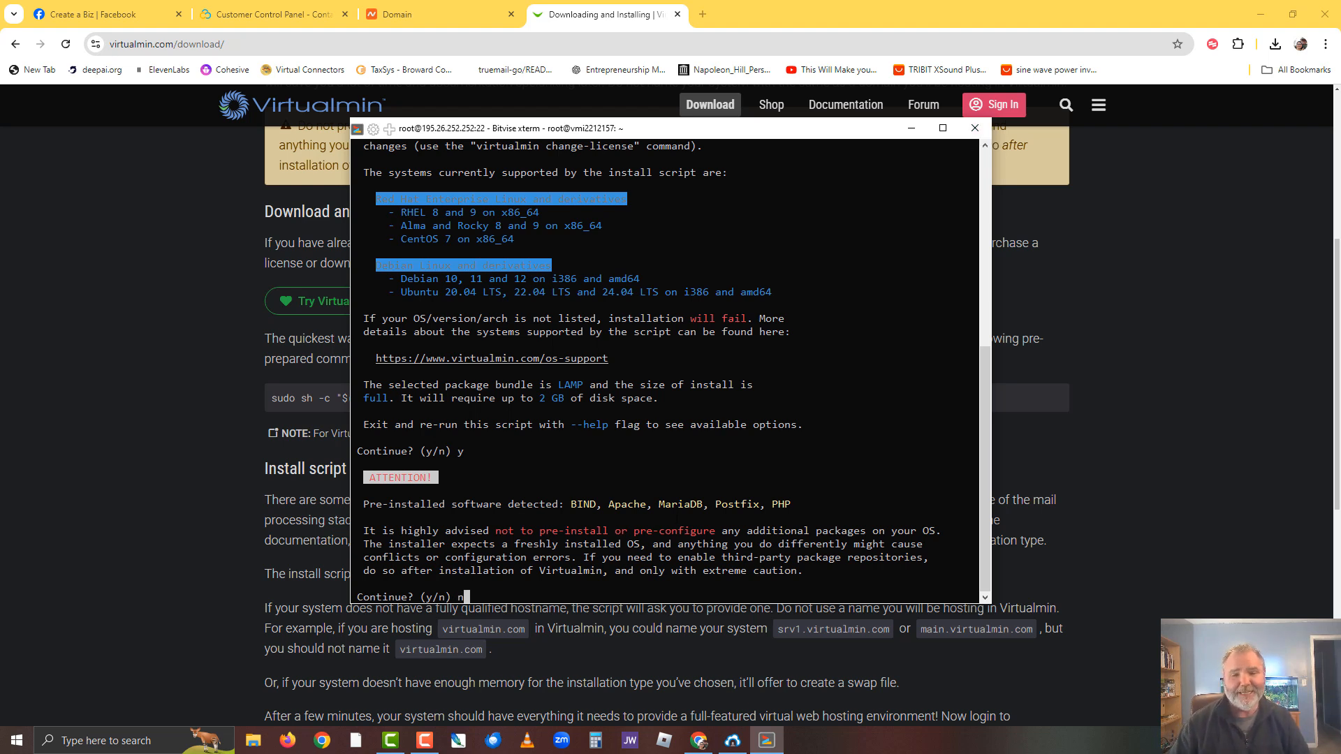
pyautogui.press('Return')
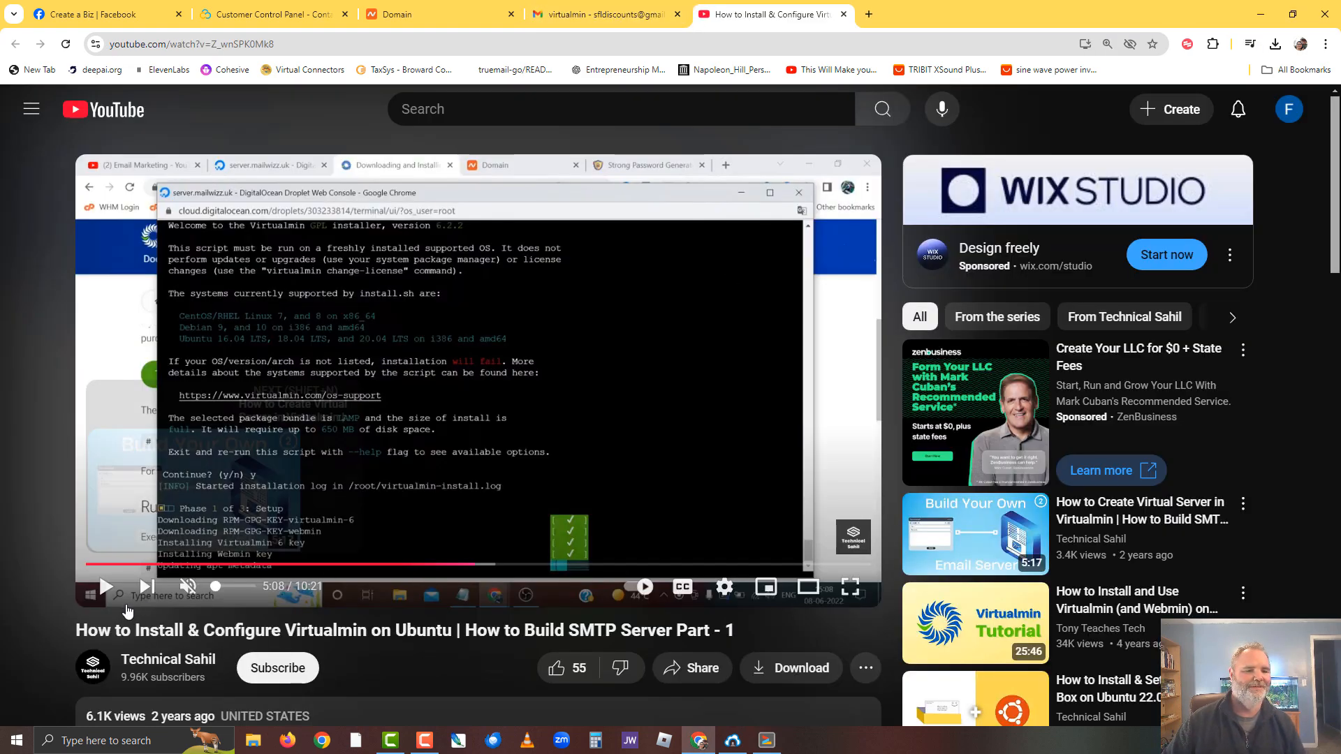
# - Play the 'How to Install & Configure Virtualmin on Ubuntu' tutorial video
pyautogui.click(106, 588)
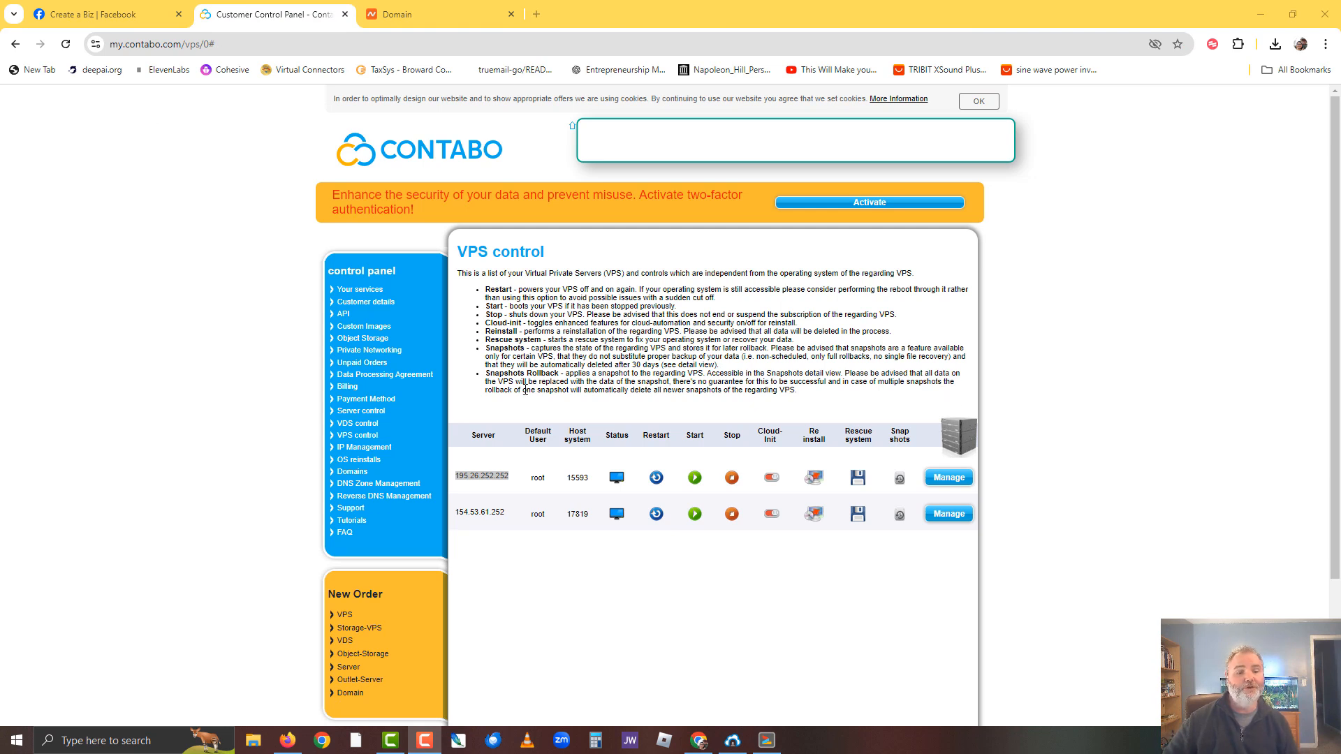
# - In Firefox, edit the address for 195.26.252.252 so the port reads 10001
pyautogui.click(288, 742)
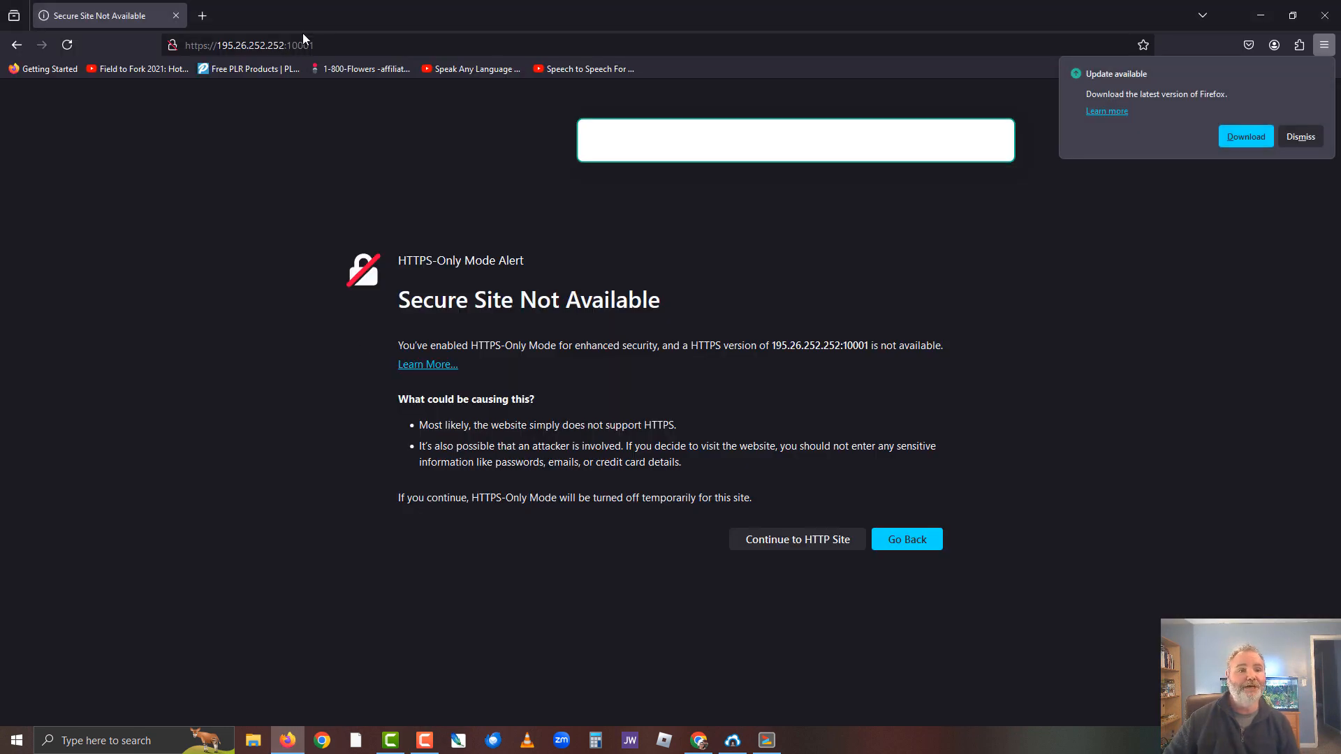
pyautogui.click(229, 45)
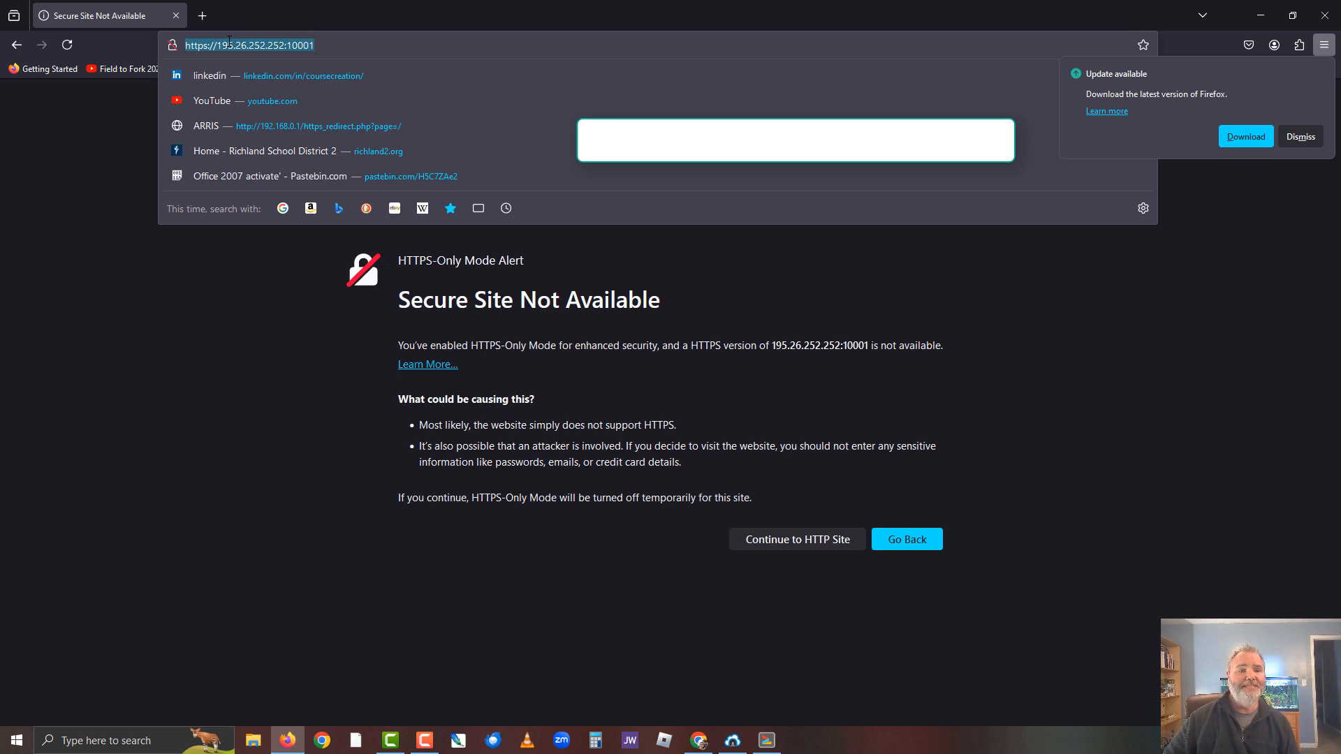
pyautogui.click(348, 41)
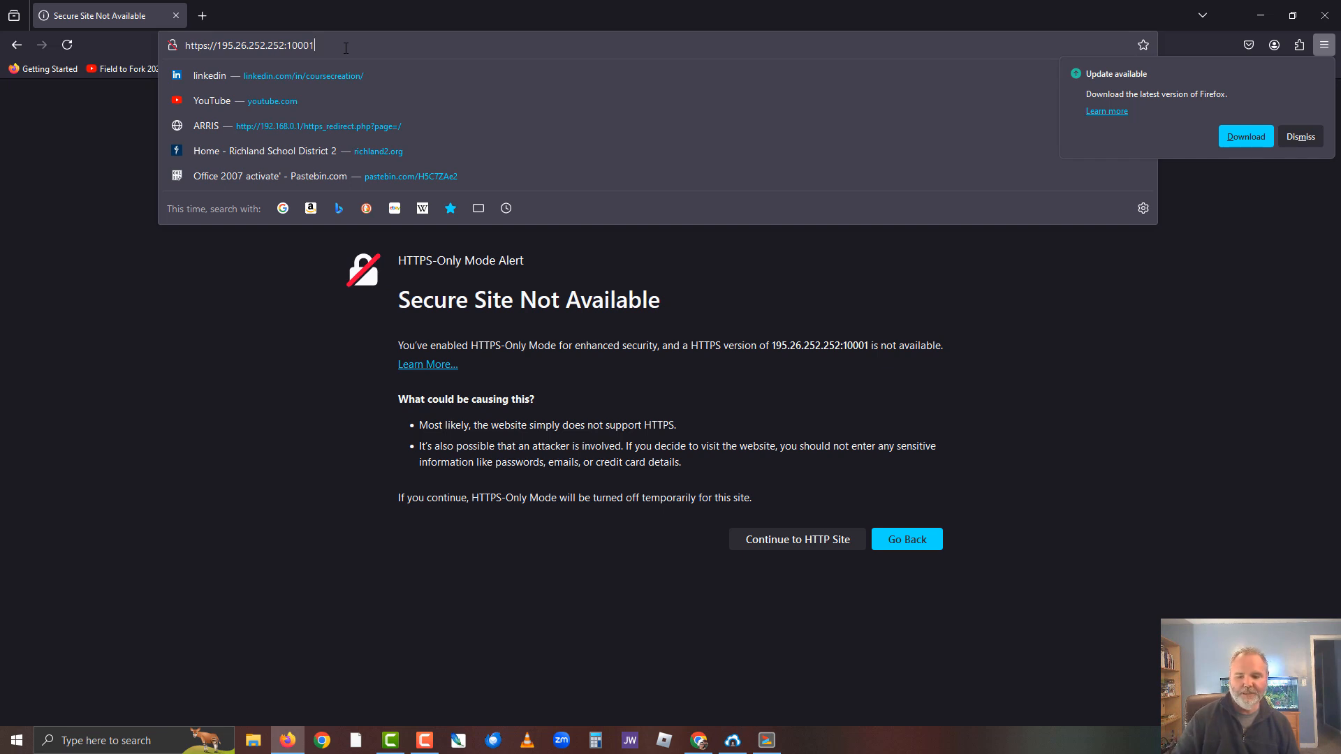
pyautogui.press('BackSpace')
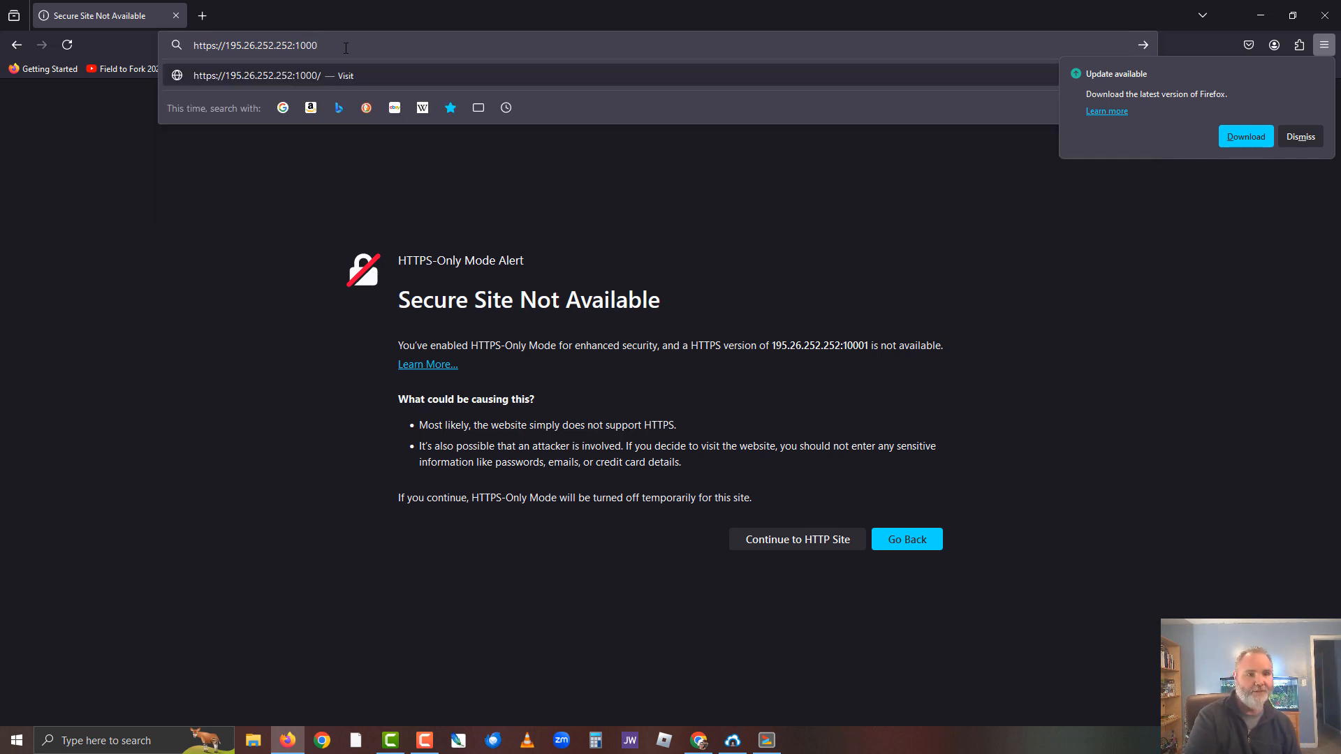
pyautogui.write('1')
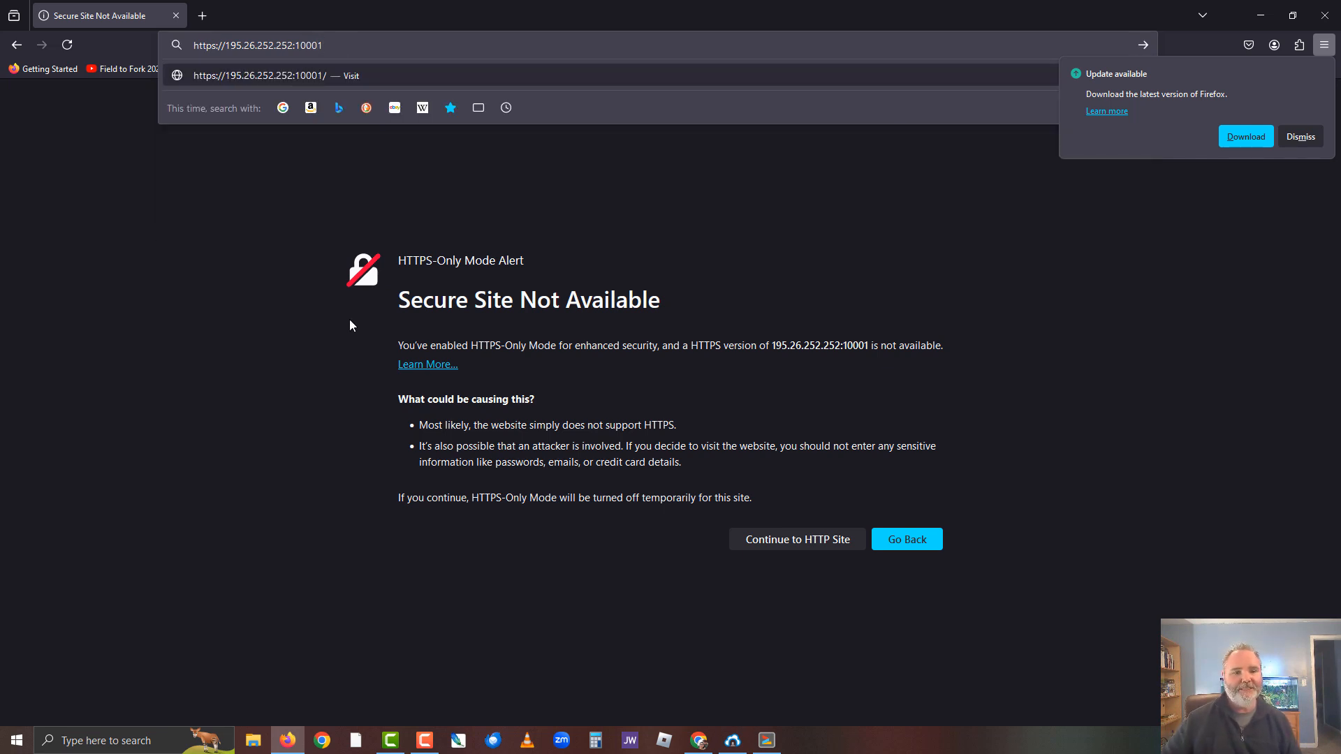
pyautogui.click(454, 515)
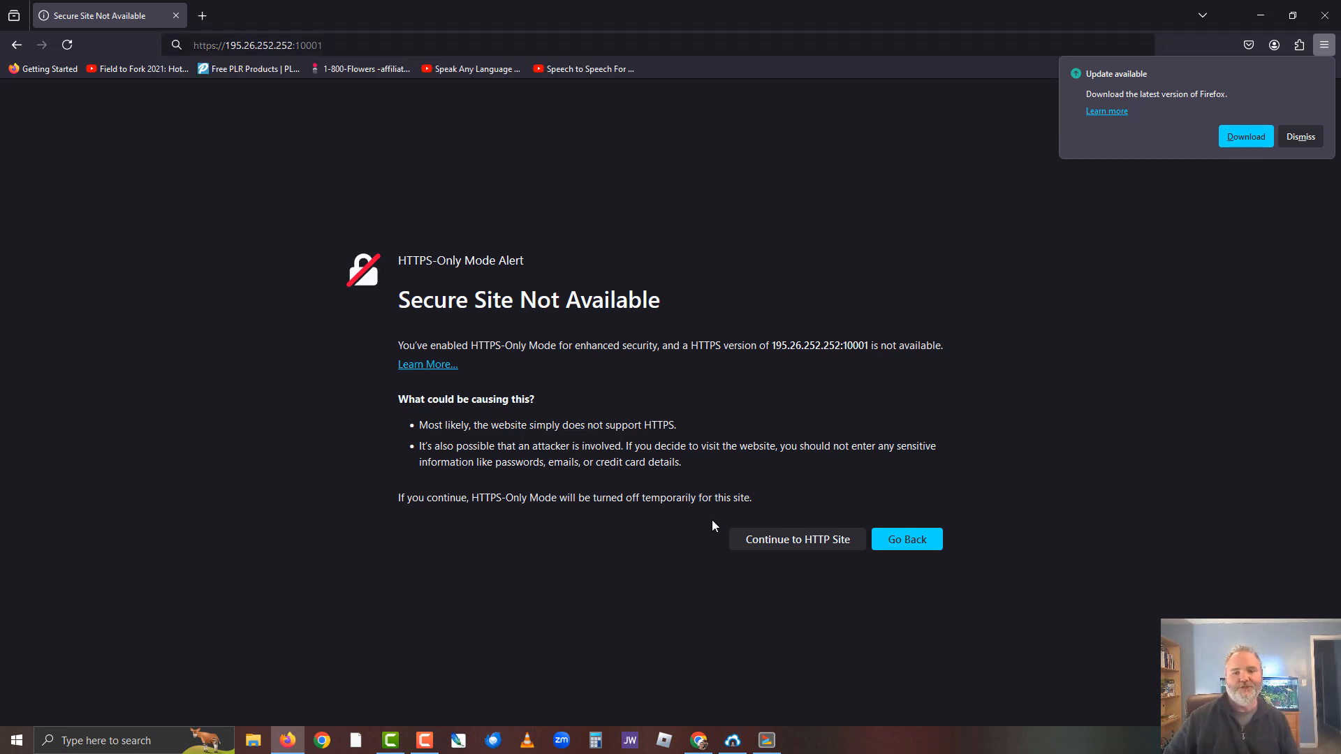
# - Continue to the HTTP site and accept the certificate risk to reach Webmin login
pyautogui.click(767, 543)
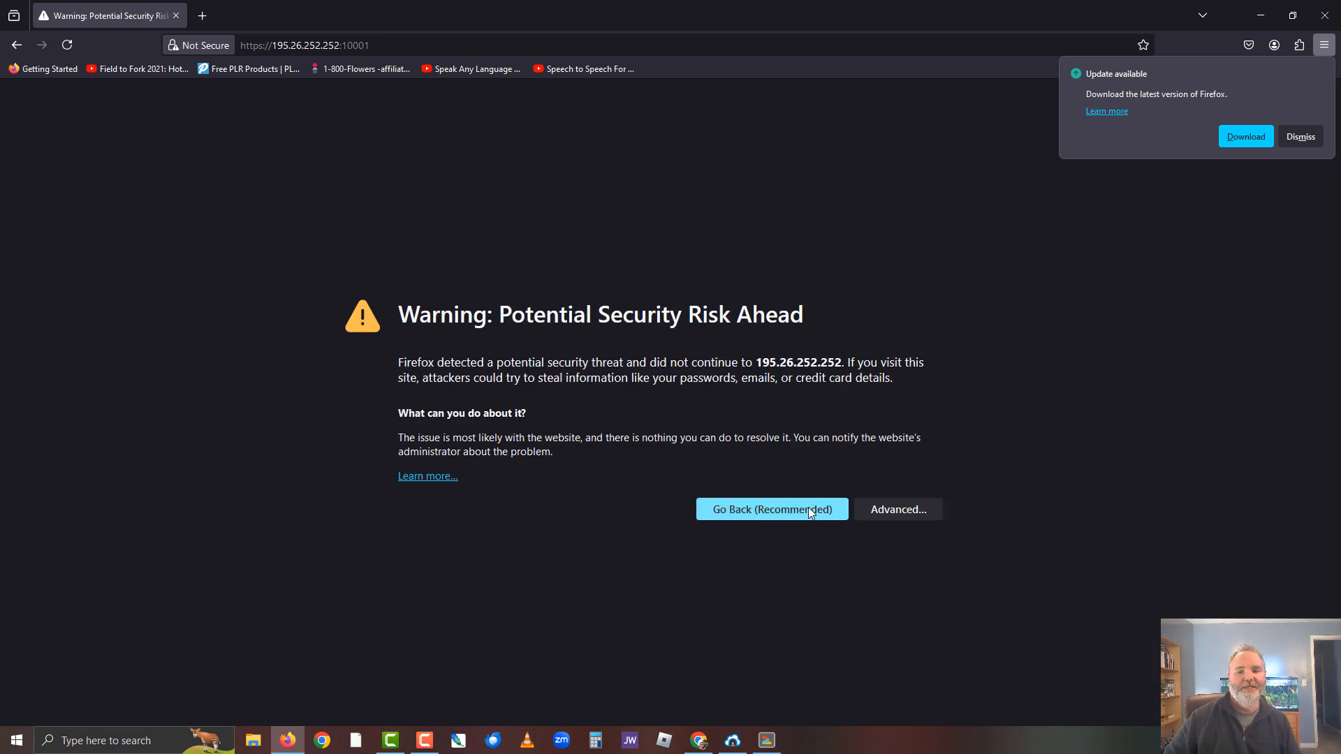
pyautogui.click(907, 512)
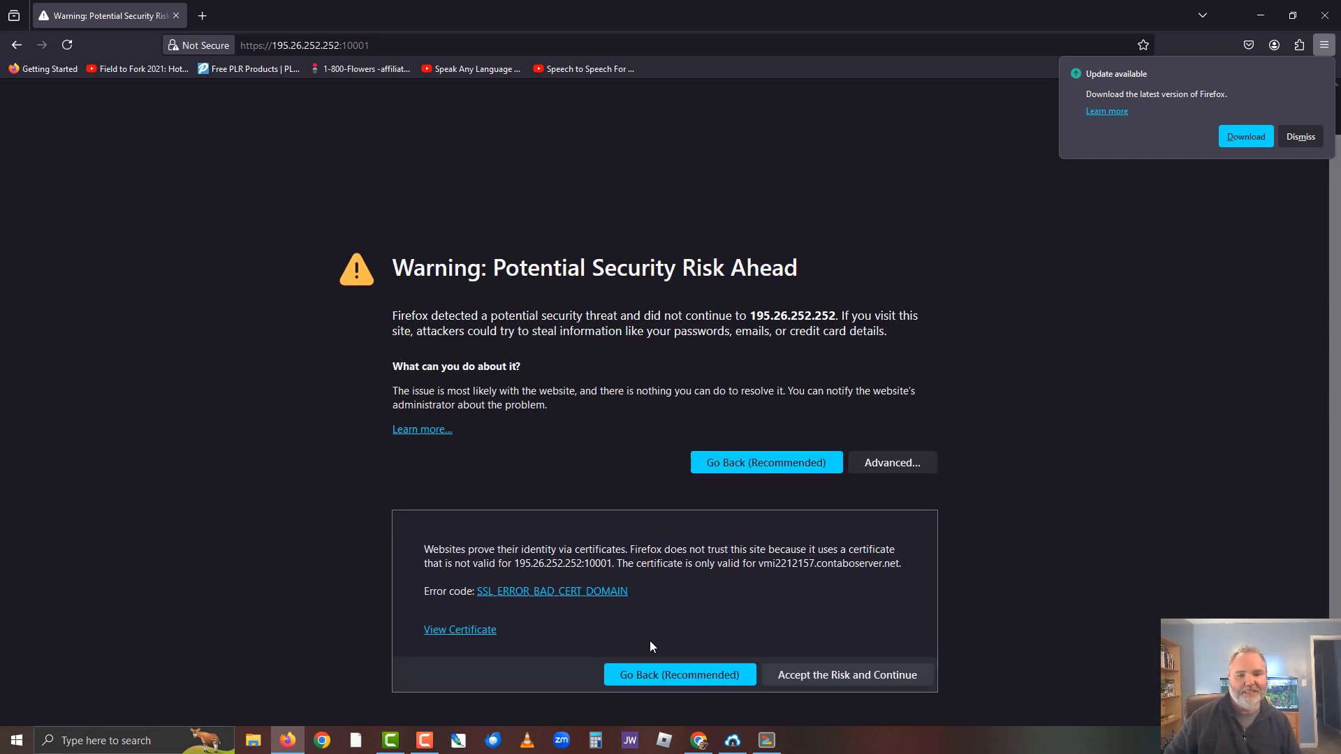
pyautogui.click(820, 677)
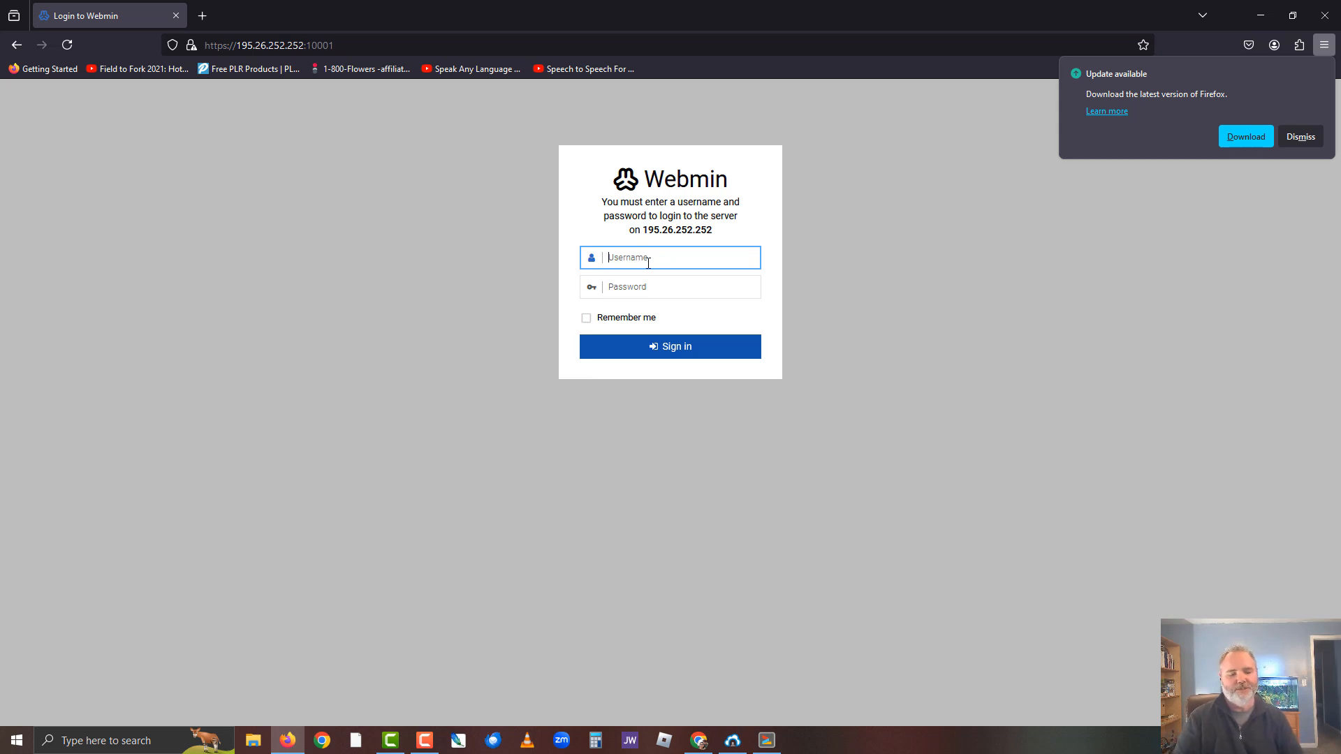
# - Log in to Webmin as root with the account password
pyautogui.write('root')
pyautogui.press('Tab')
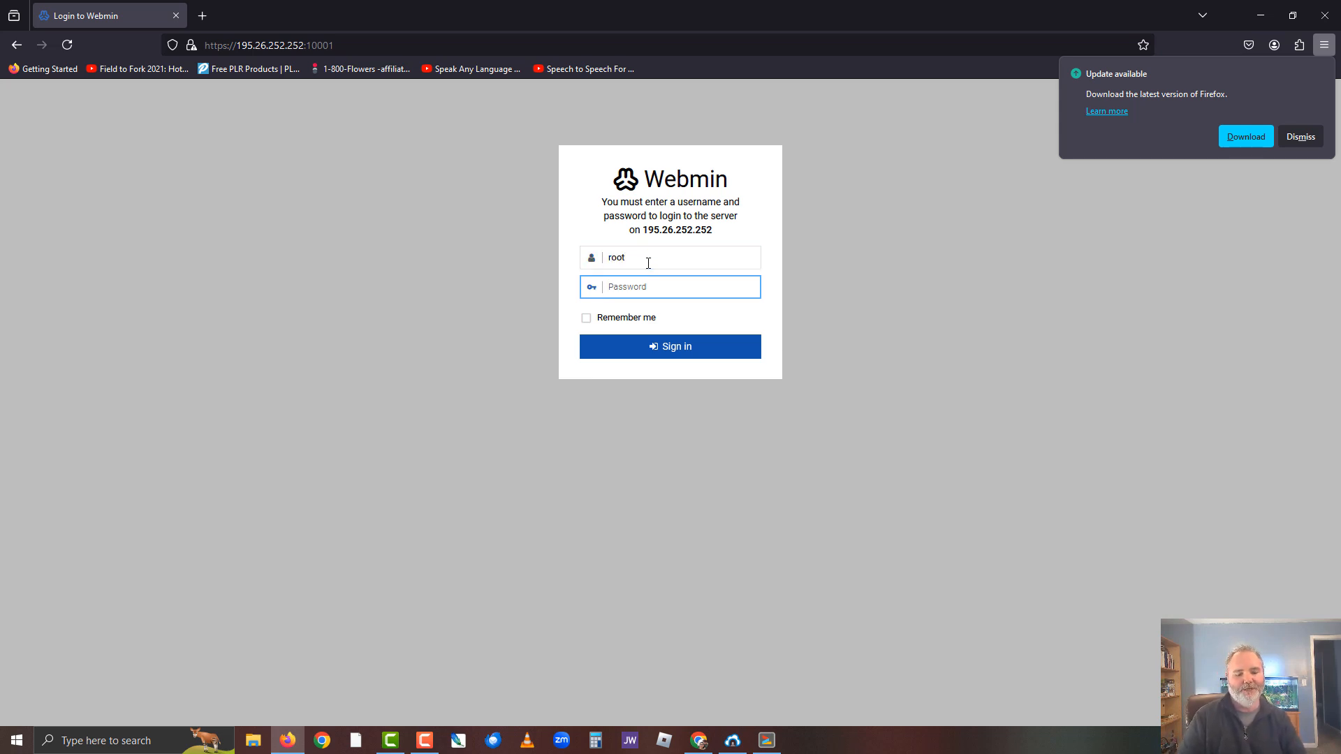
pyautogui.write('*')
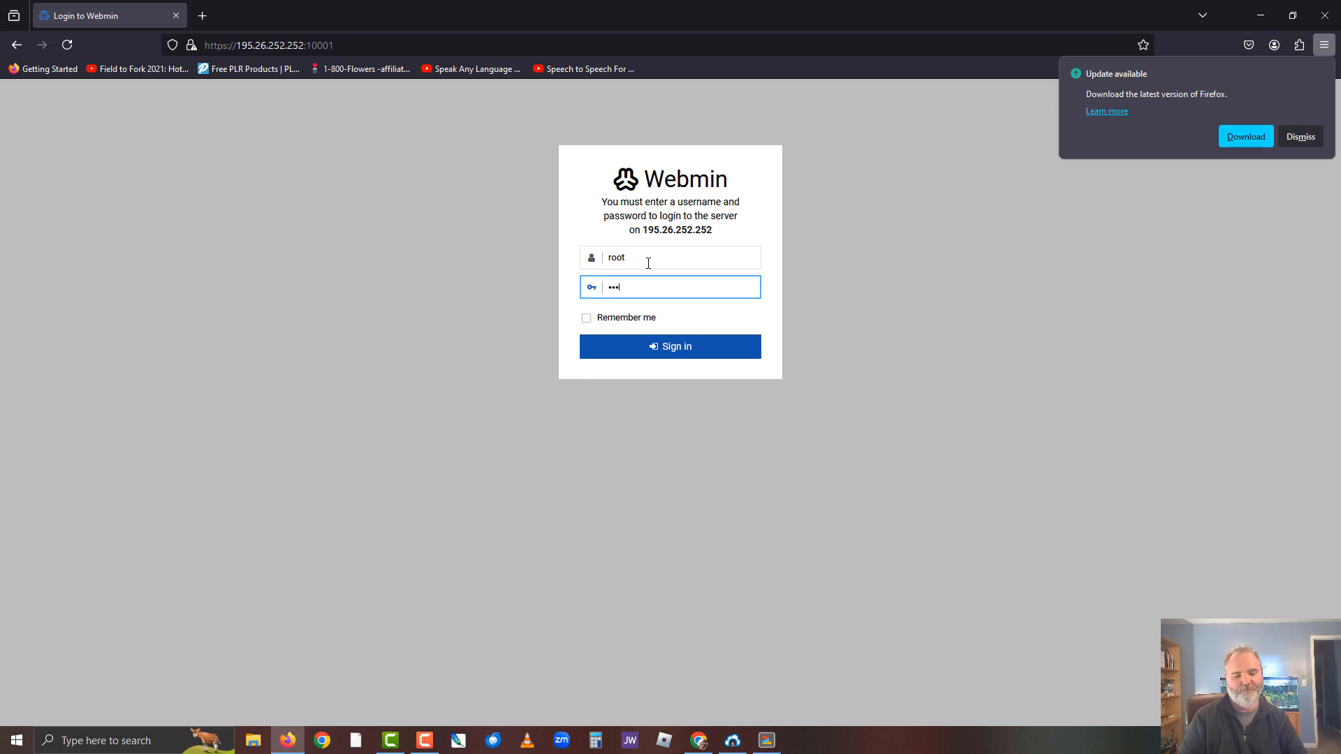
pyautogui.write('*****')
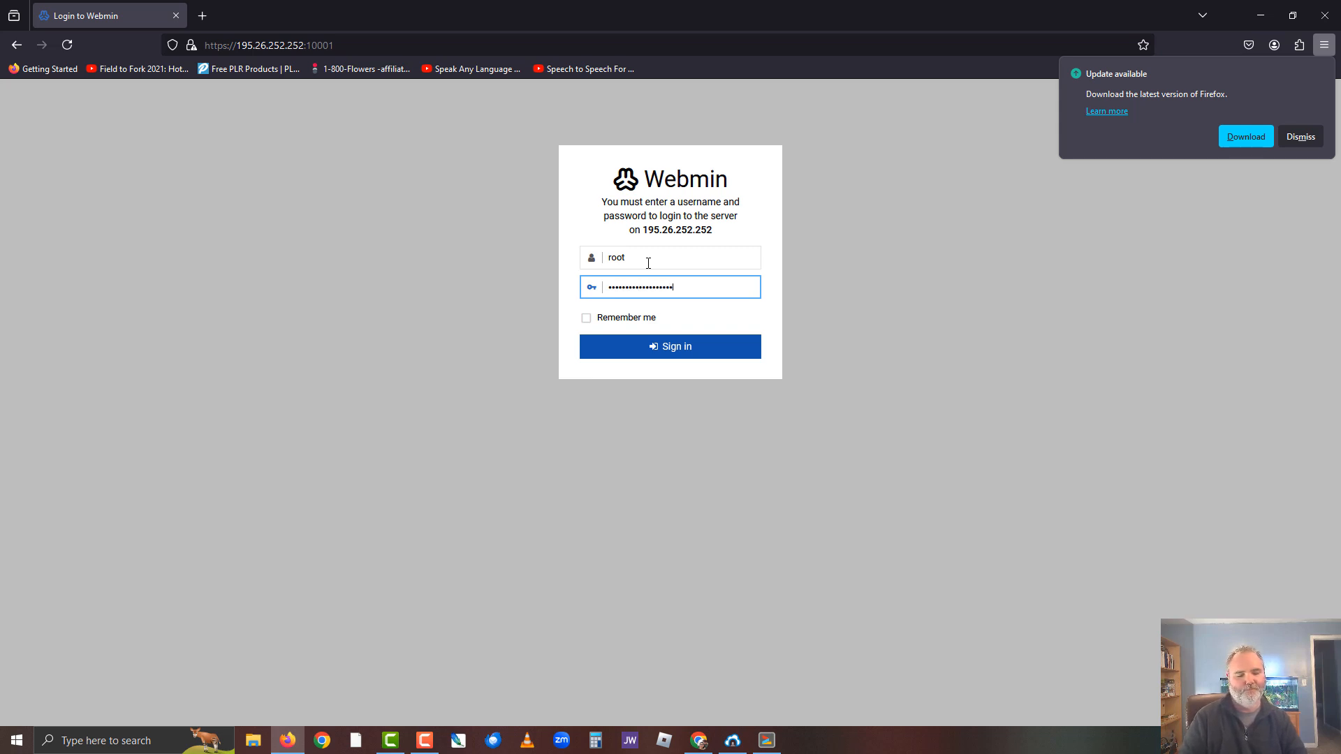
pyautogui.press('Return')
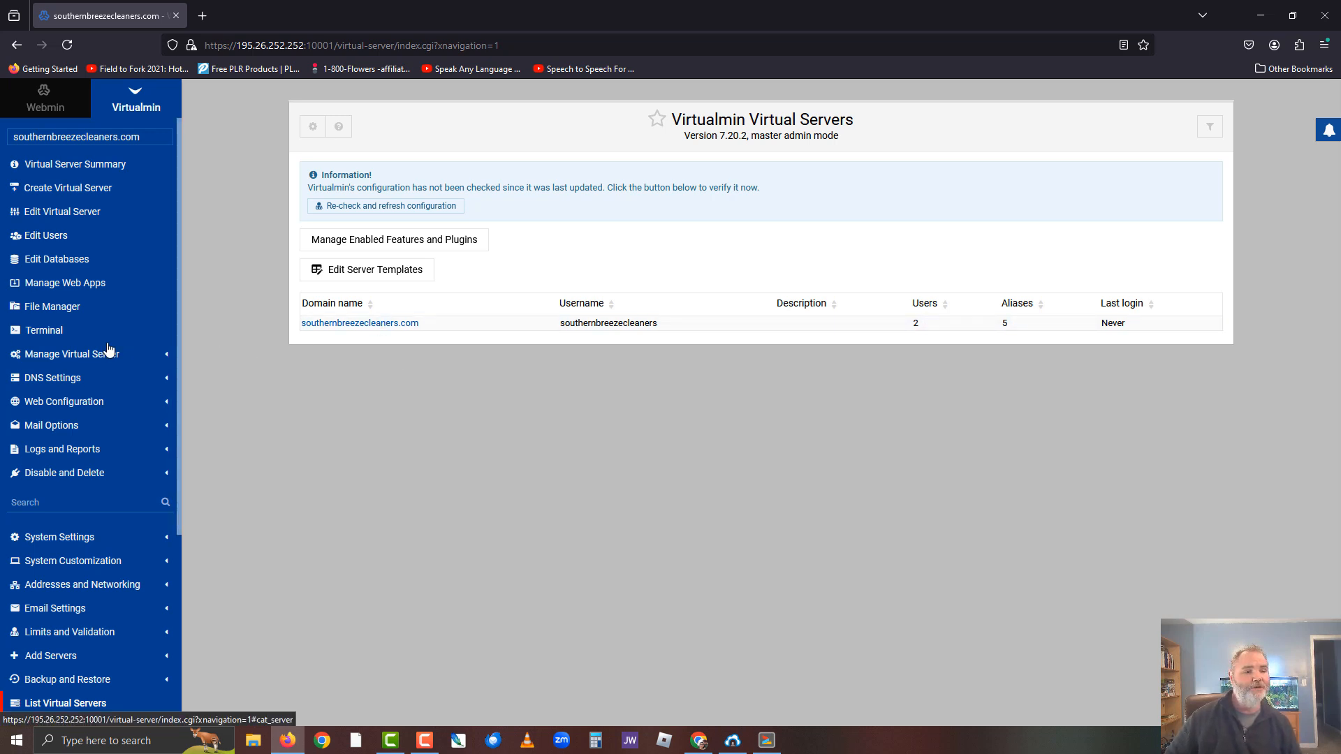
# - Expand System Settings in the sidebar and launch Re-Run Install Wizard
pyautogui.scroll(-2, 109, 347)
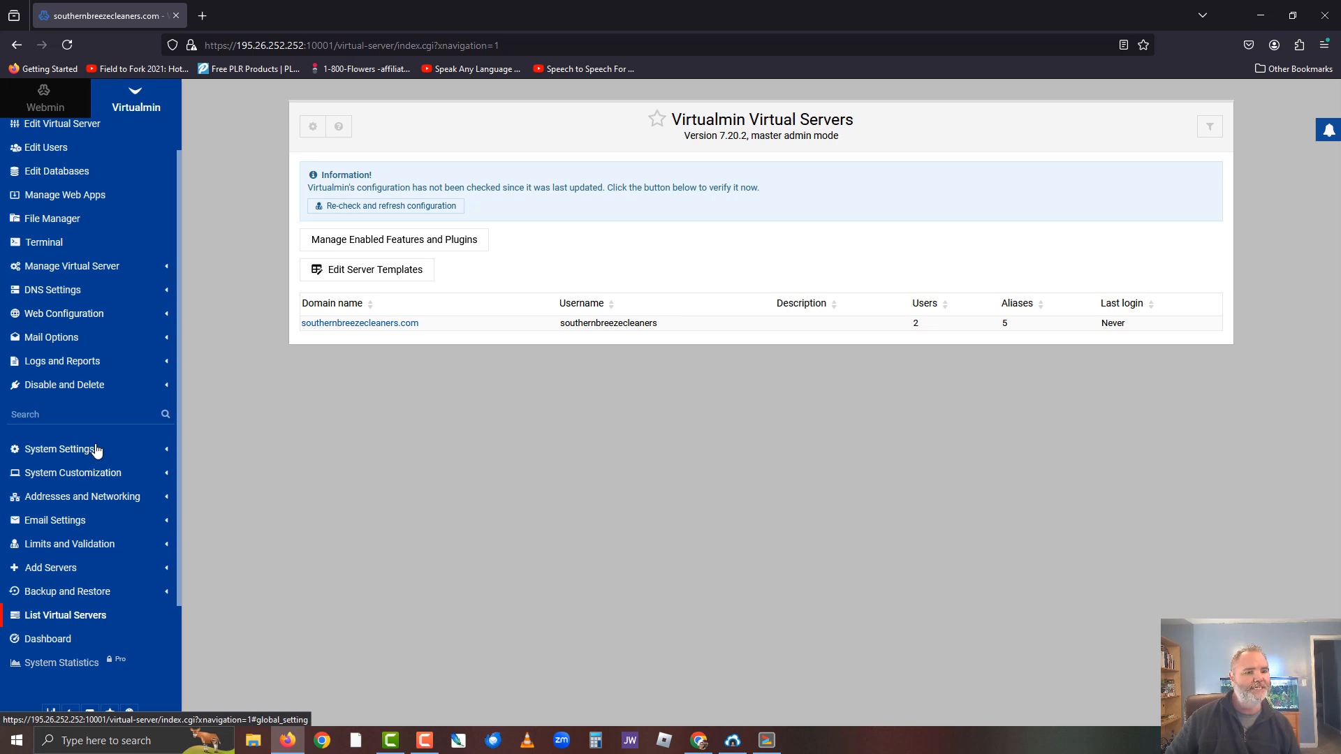
pyautogui.click(166, 450)
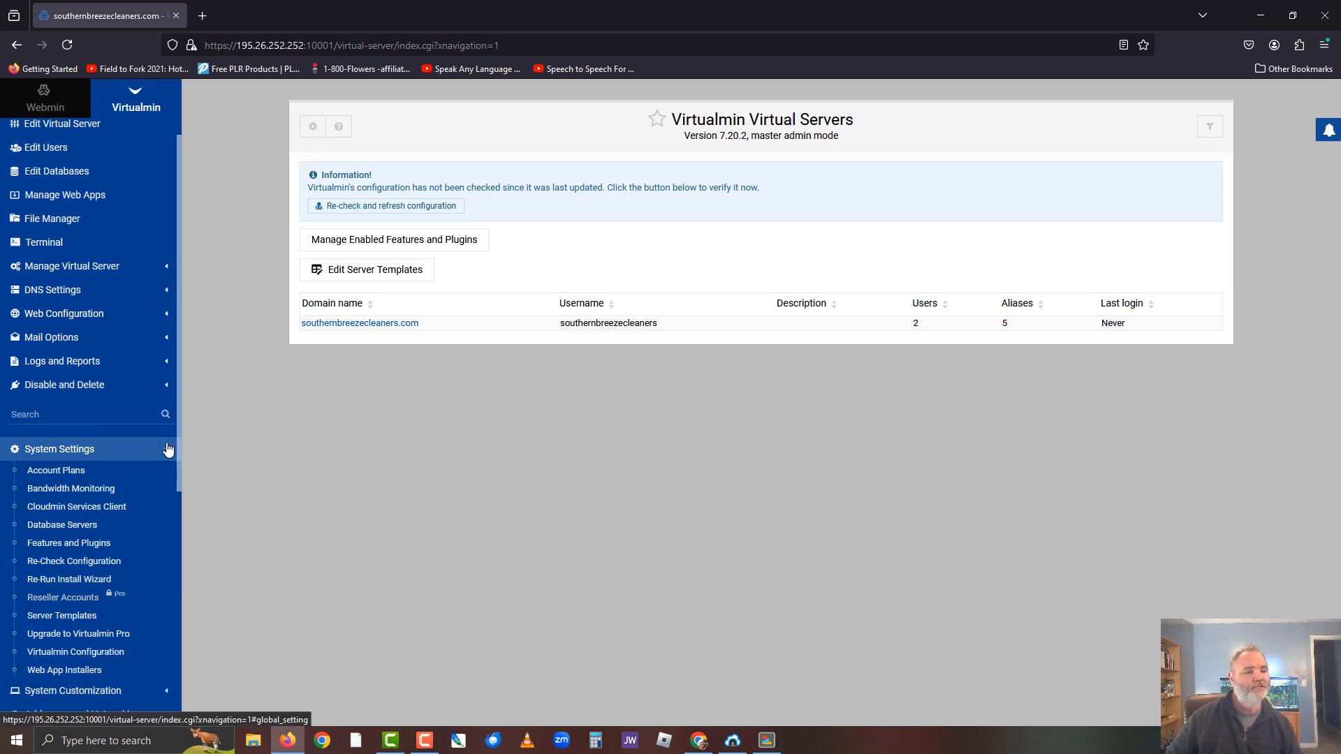
pyautogui.scroll(-3, 128, 464)
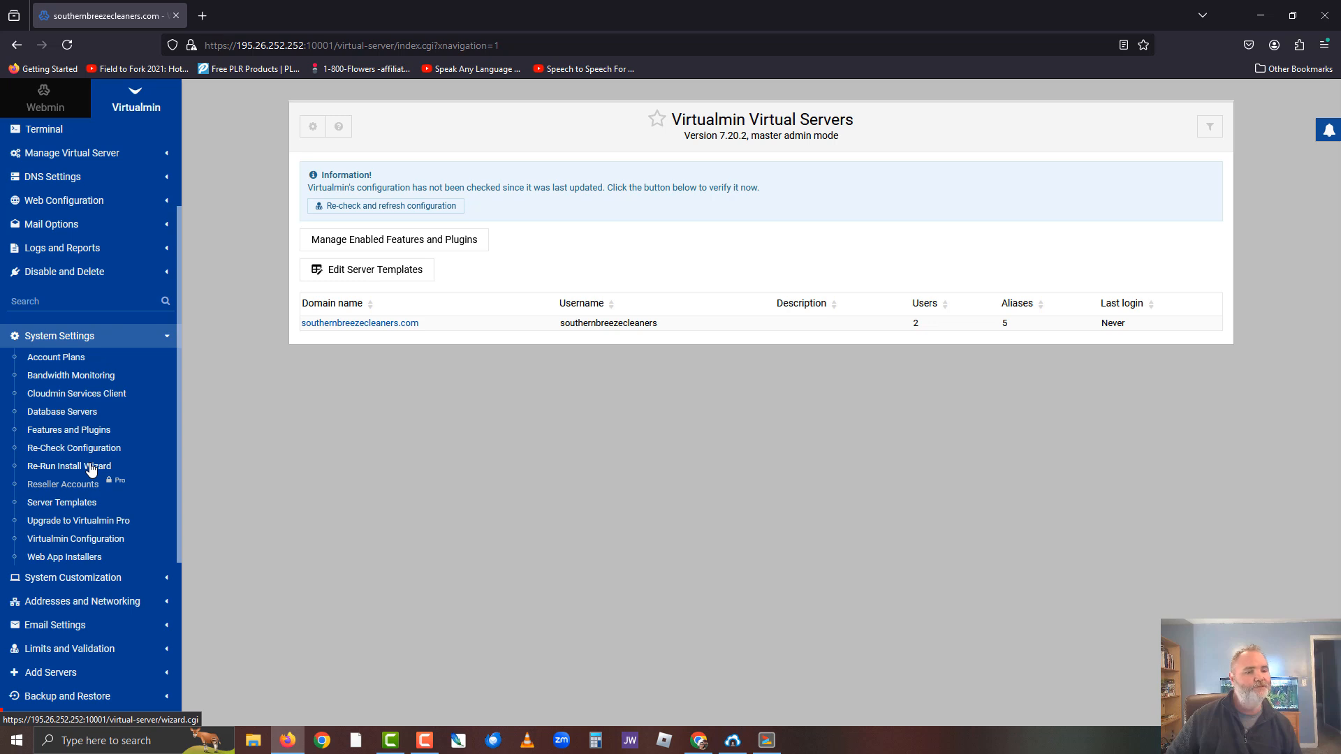
pyautogui.click(91, 467)
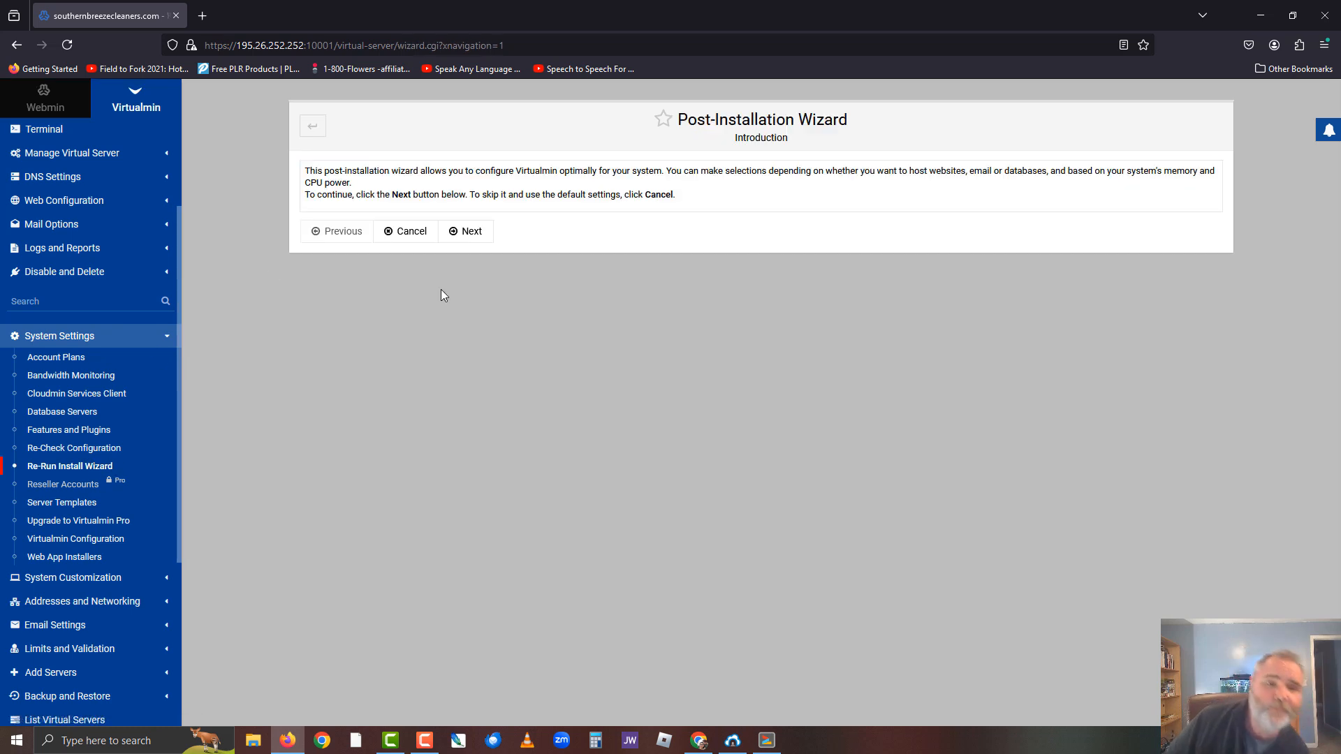
# - Accept wizard defaults: memory, ClamAV, SpamAssassin, MariaDB only, unchanged password, primary nameserver
pyautogui.click(471, 239)
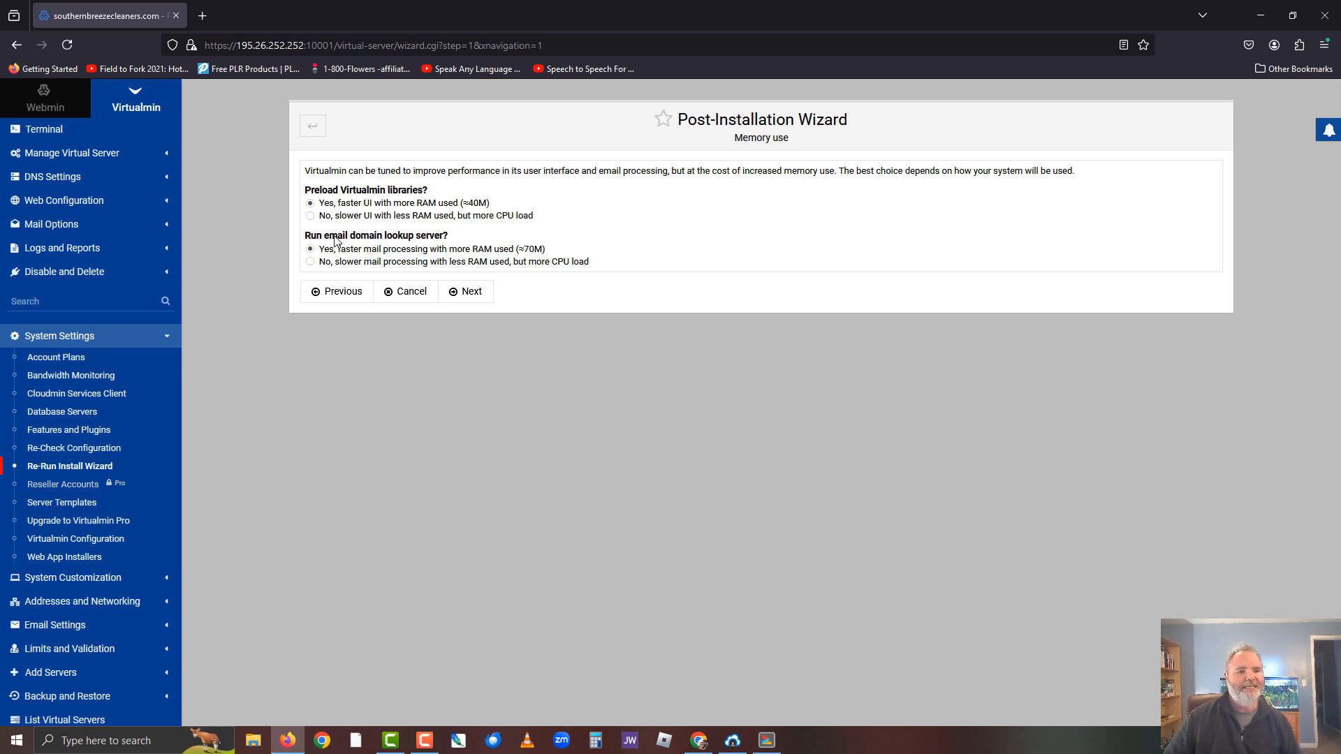
pyautogui.click(466, 293)
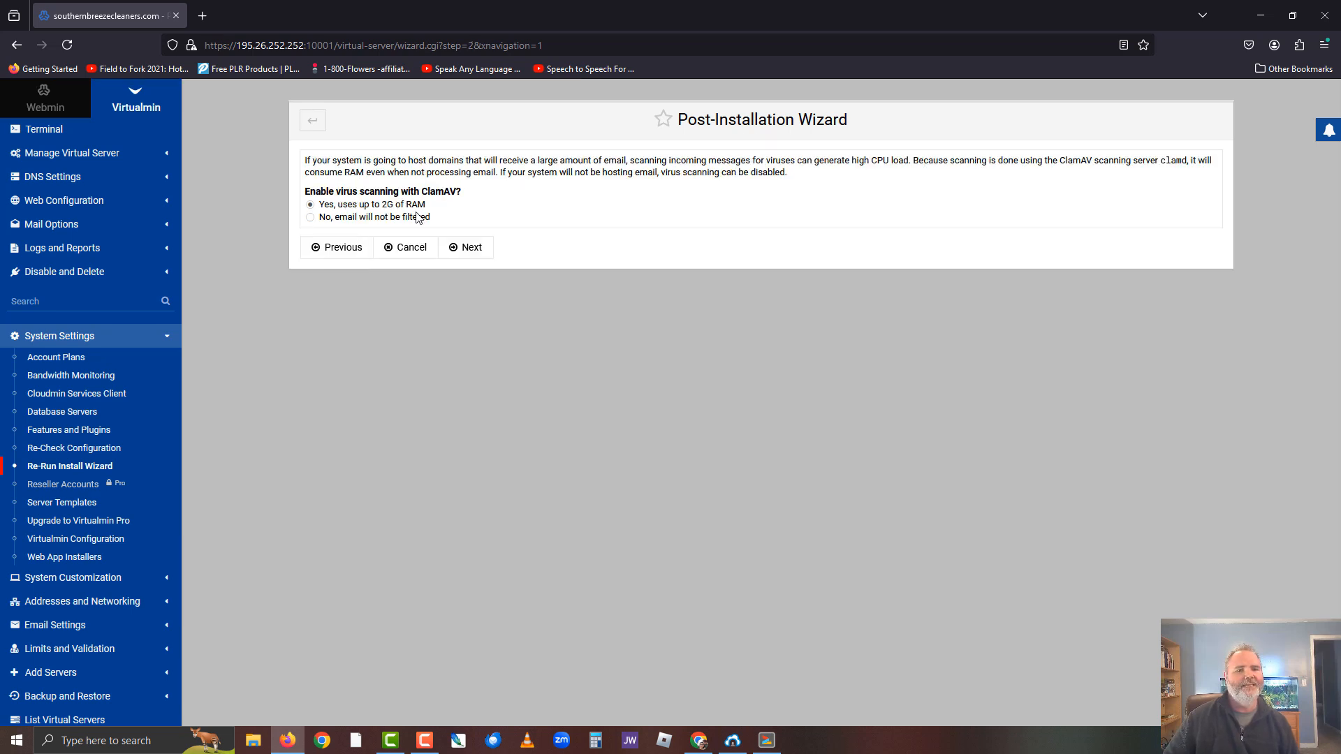
pyautogui.click(467, 253)
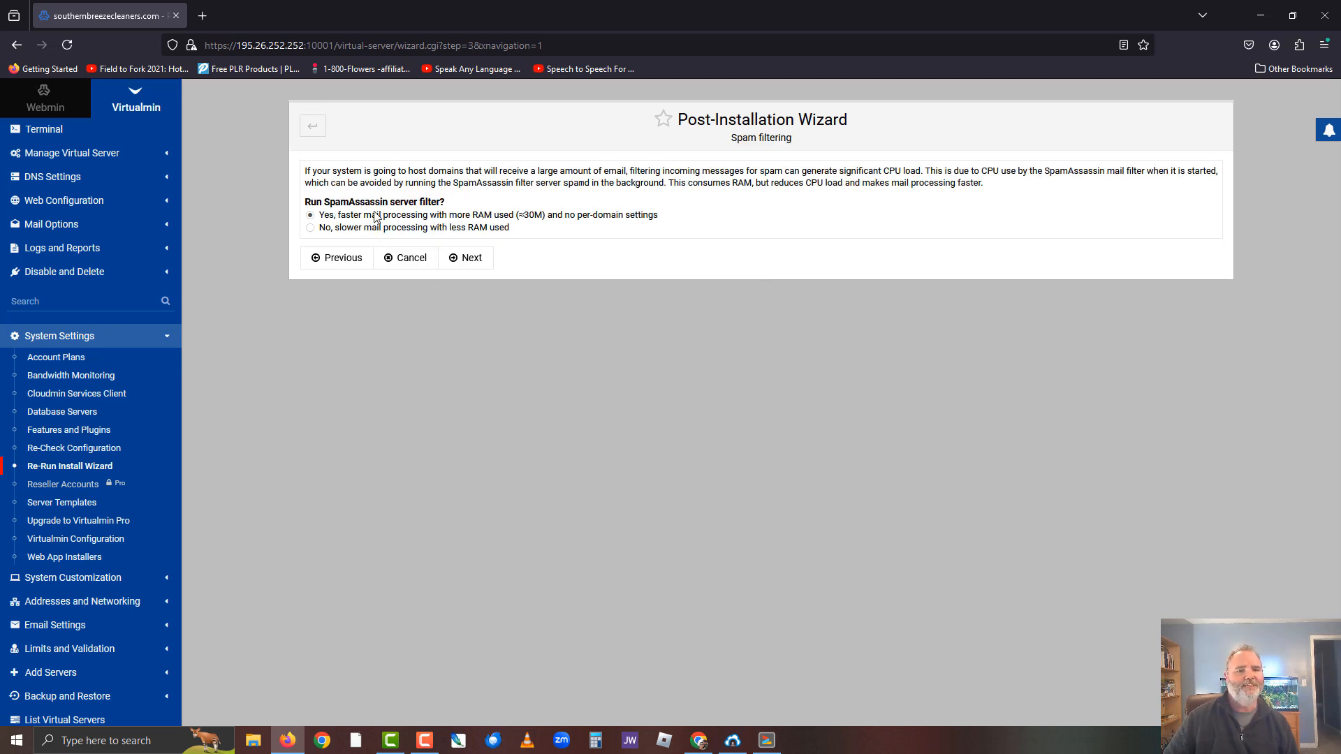
pyautogui.click(469, 260)
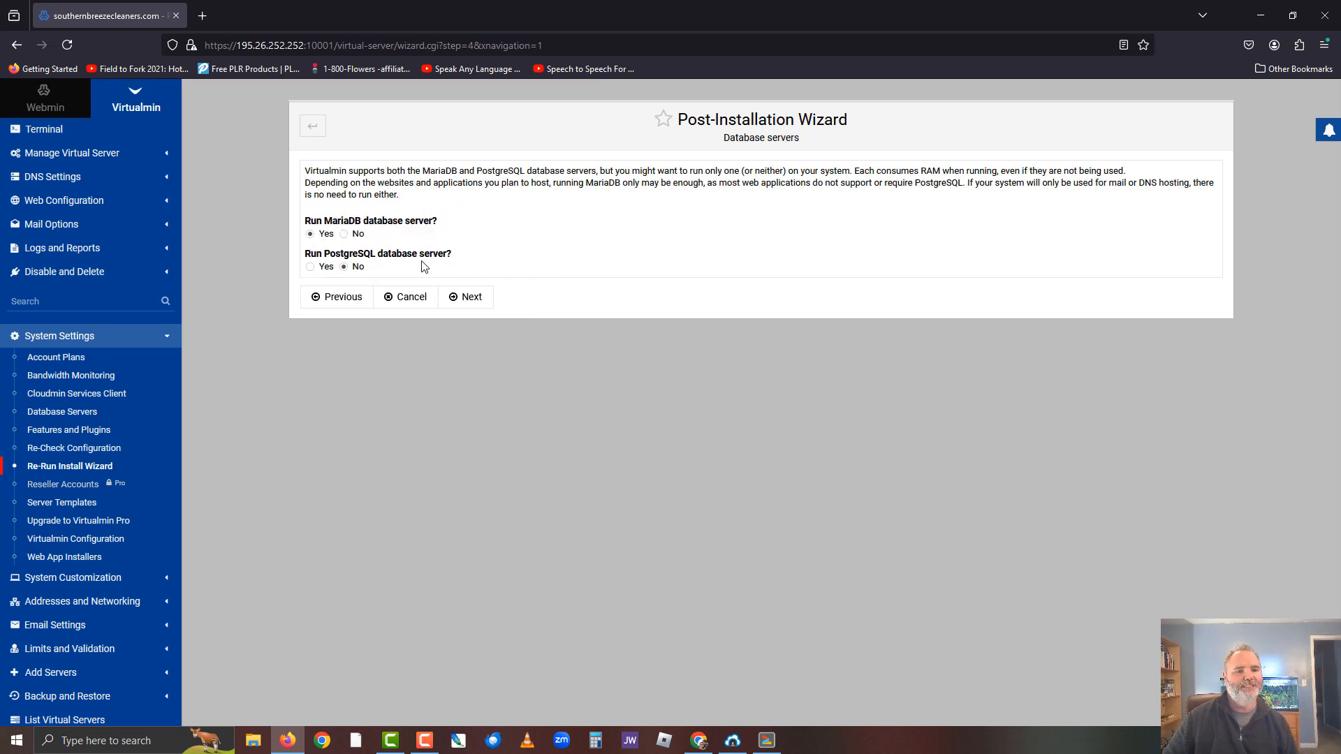
pyautogui.click(466, 297)
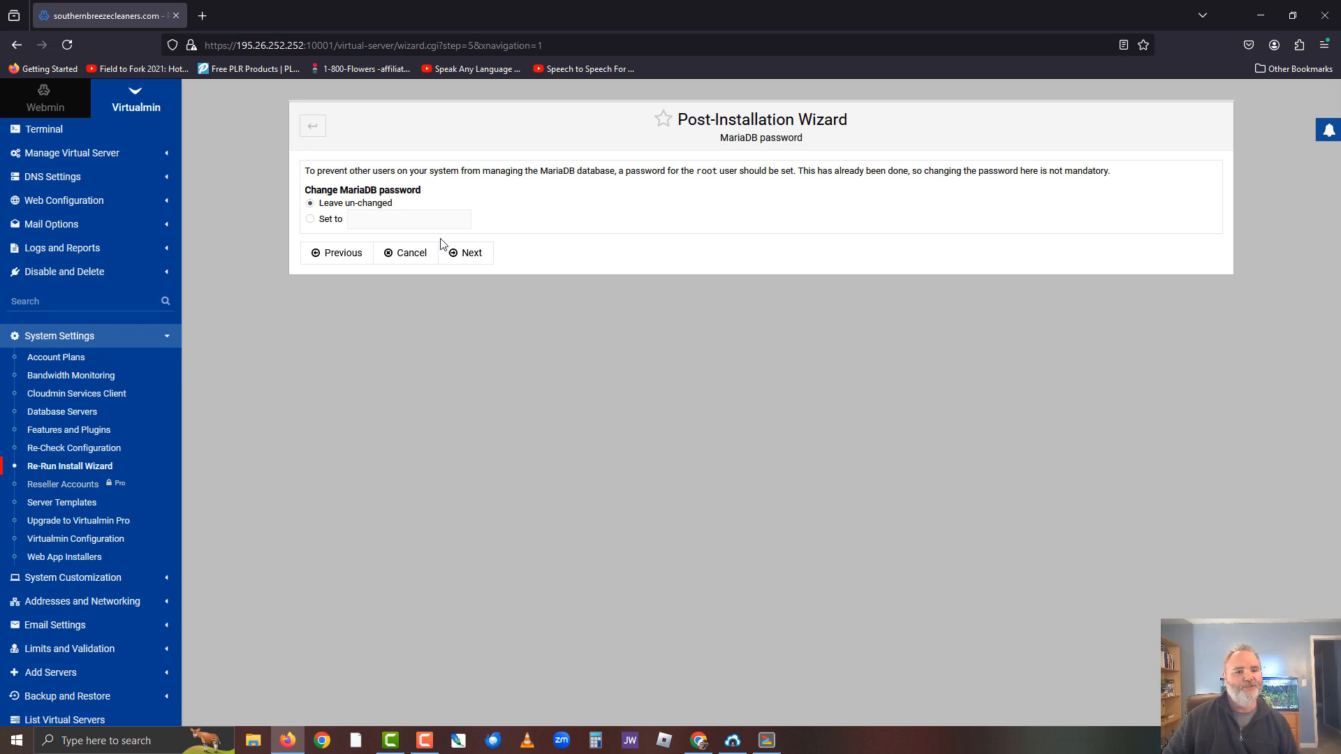
pyautogui.click(462, 254)
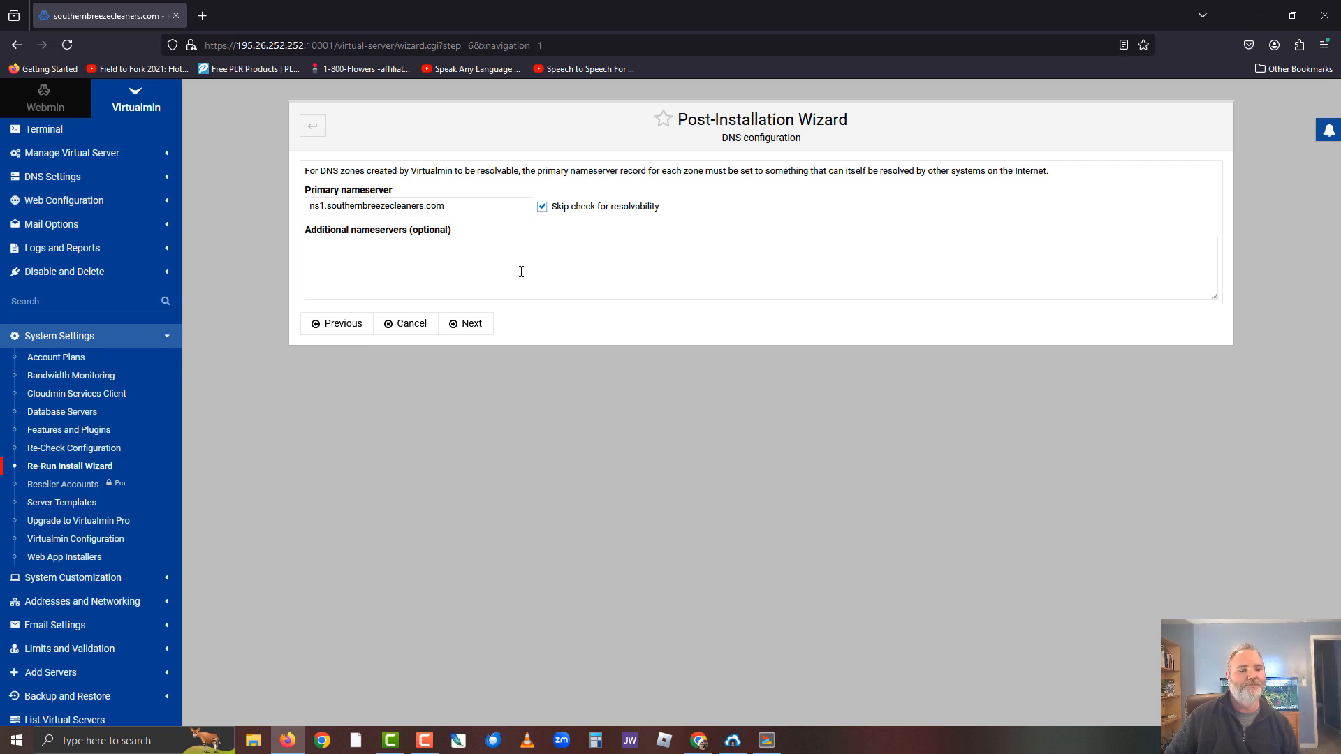
pyautogui.click(467, 326)
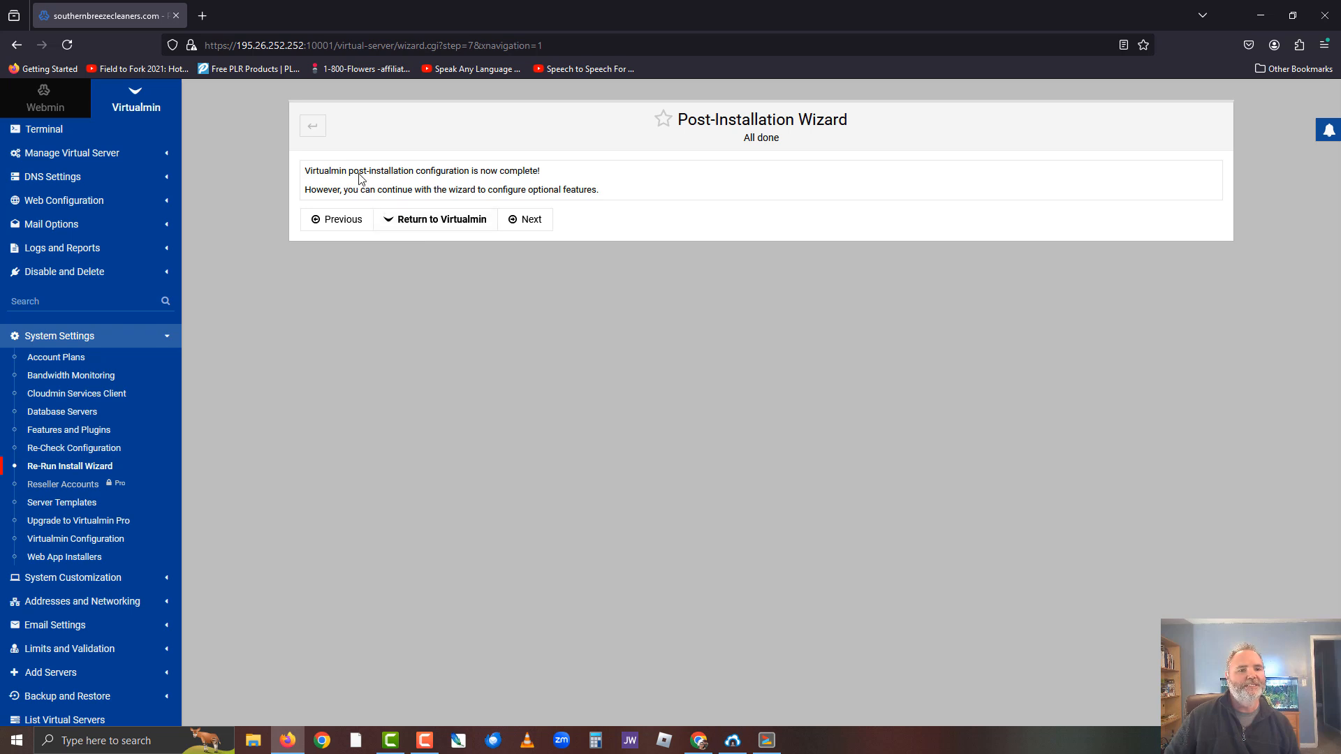
# - Keep hashed passwords, medium MariaDB size and per-domain SSL directory, then finish the wizard
pyautogui.click(529, 222)
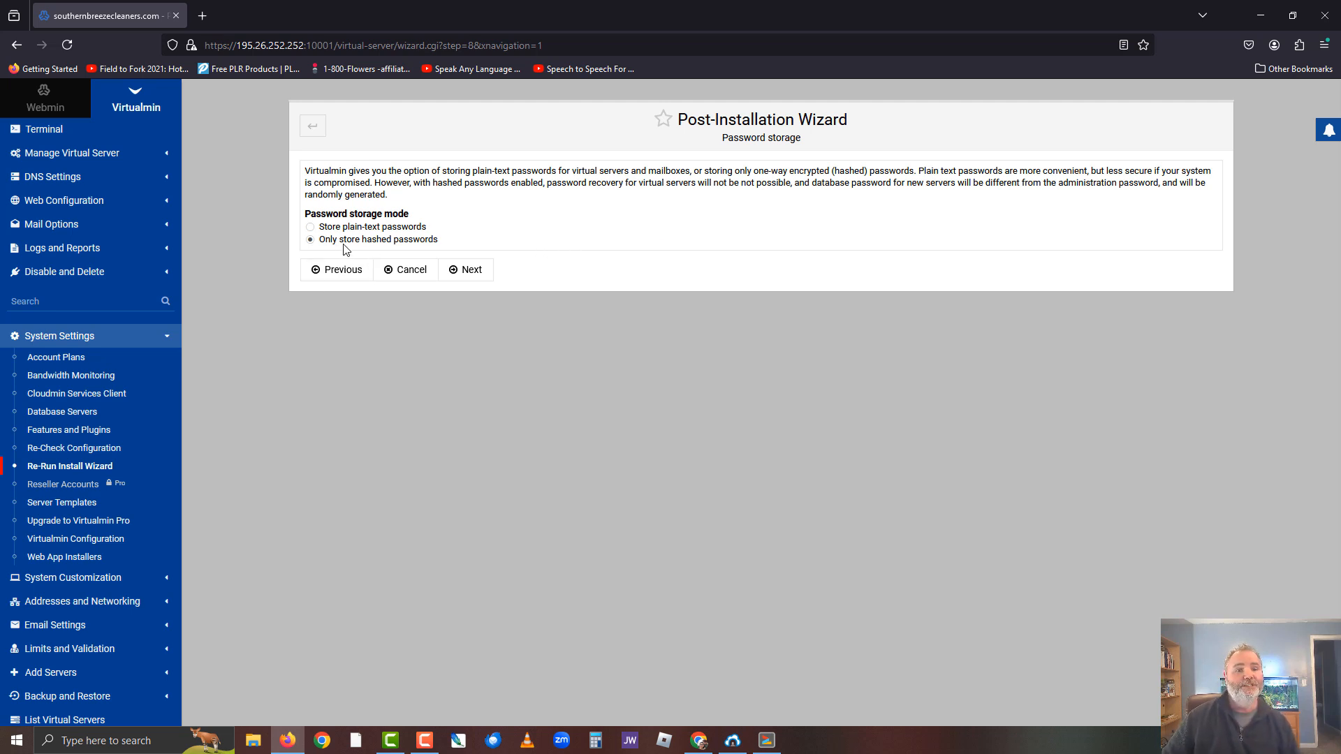
pyautogui.click(466, 269)
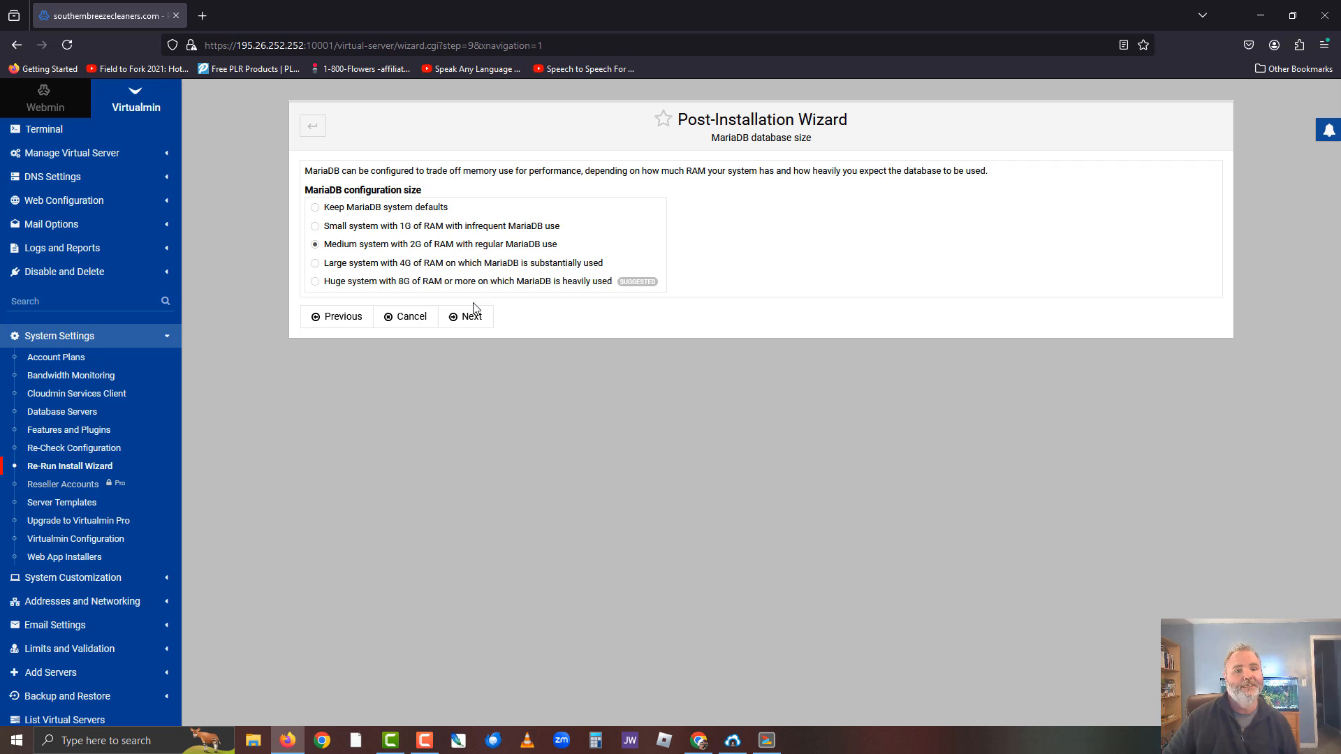
pyautogui.click(463, 319)
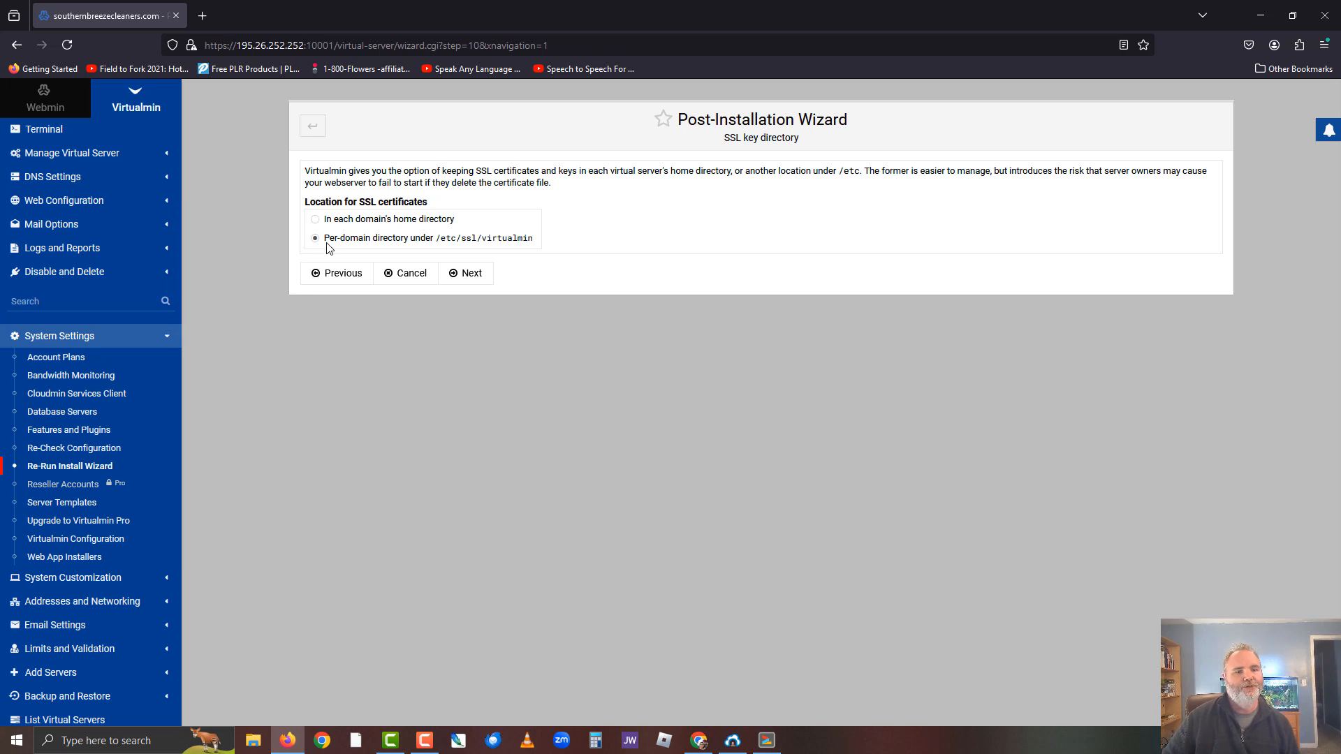
pyautogui.click(466, 276)
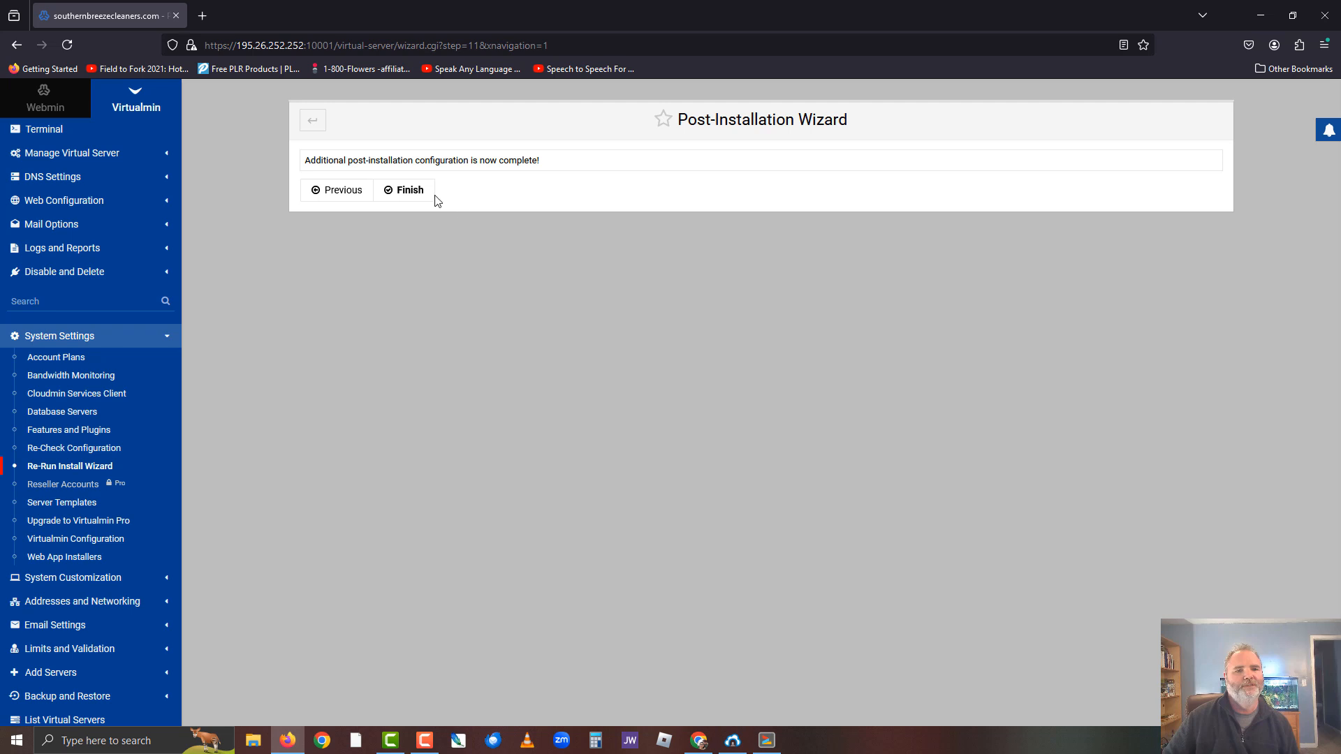
pyautogui.click(413, 189)
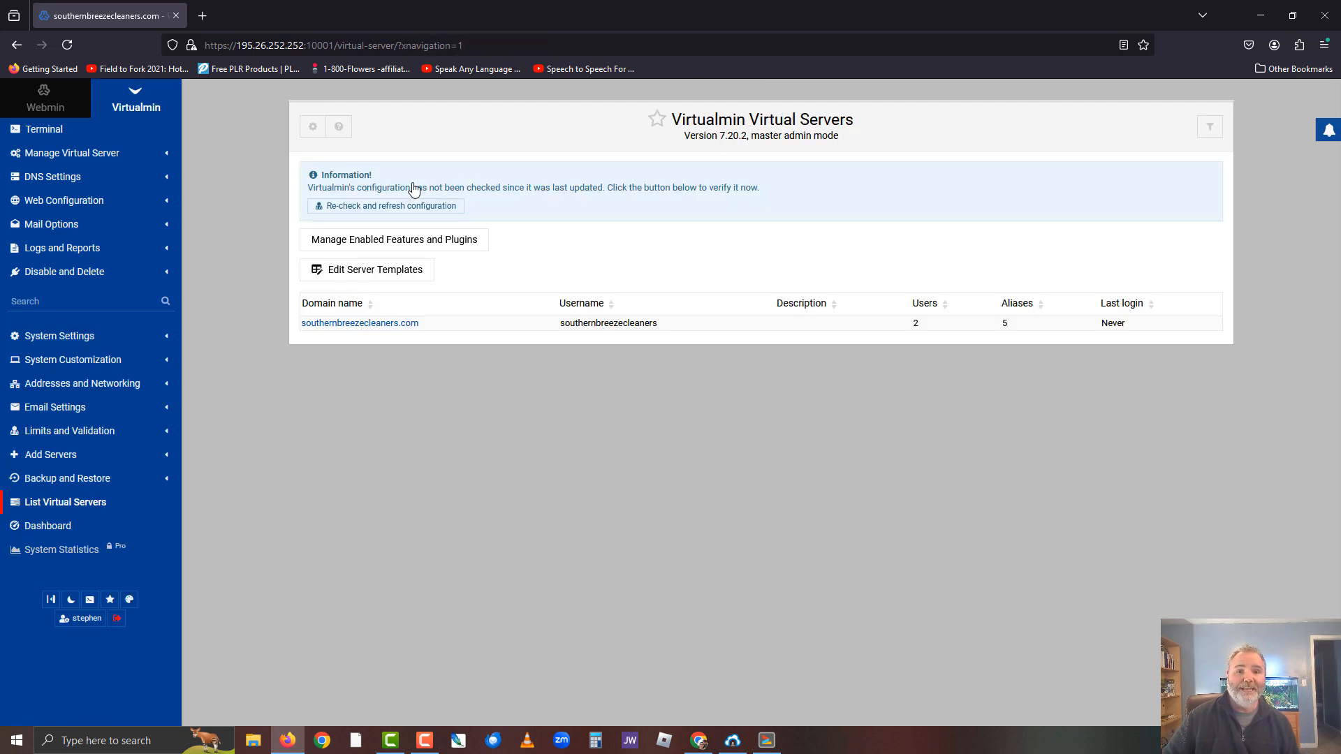
# - Open and close a spare browser tab, then expand the virtual server management menu
pyautogui.click(201, 18)
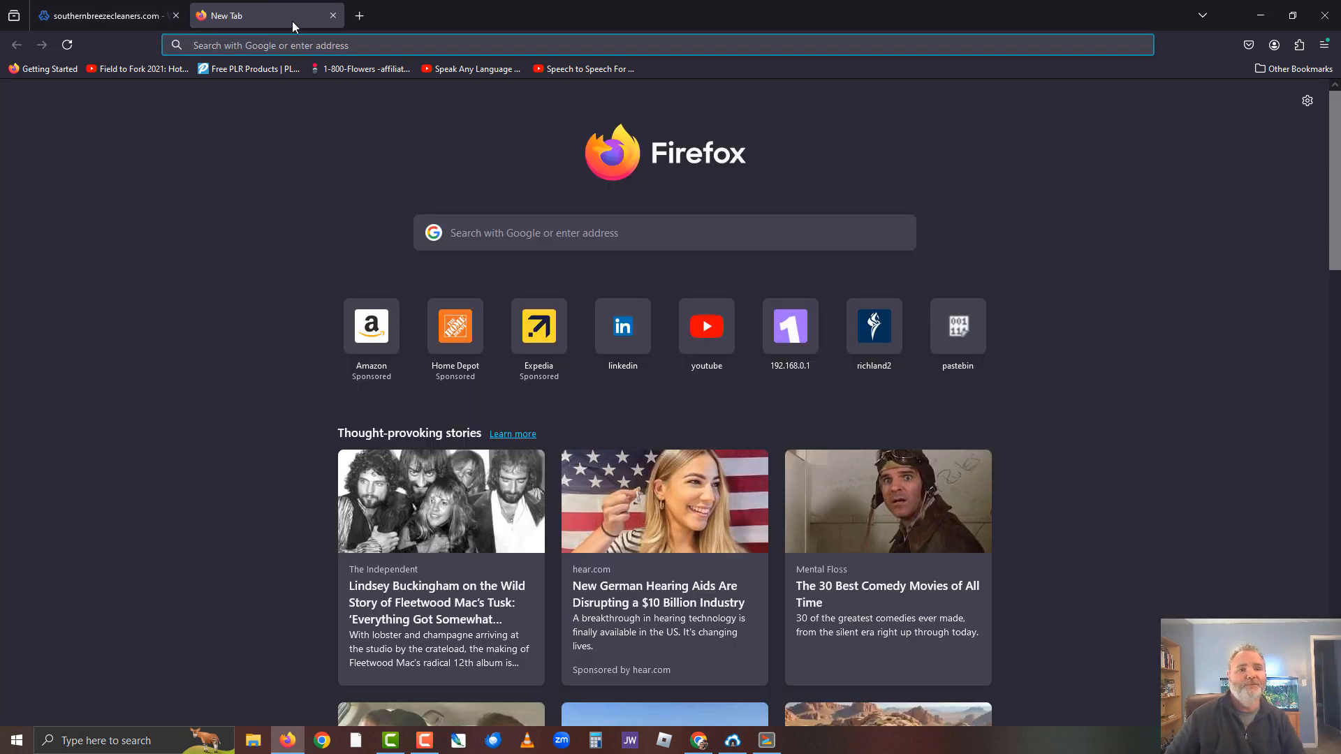
pyautogui.click(333, 15)
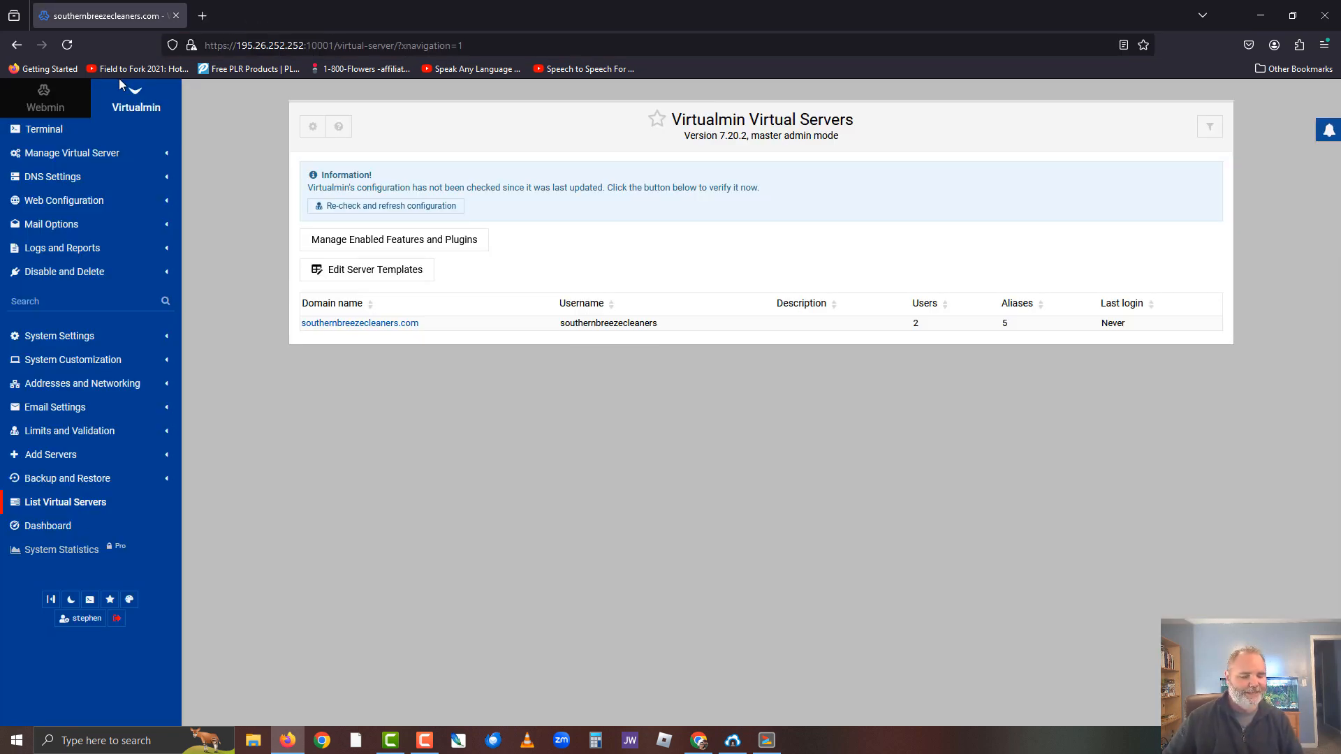
pyautogui.click(41, 160)
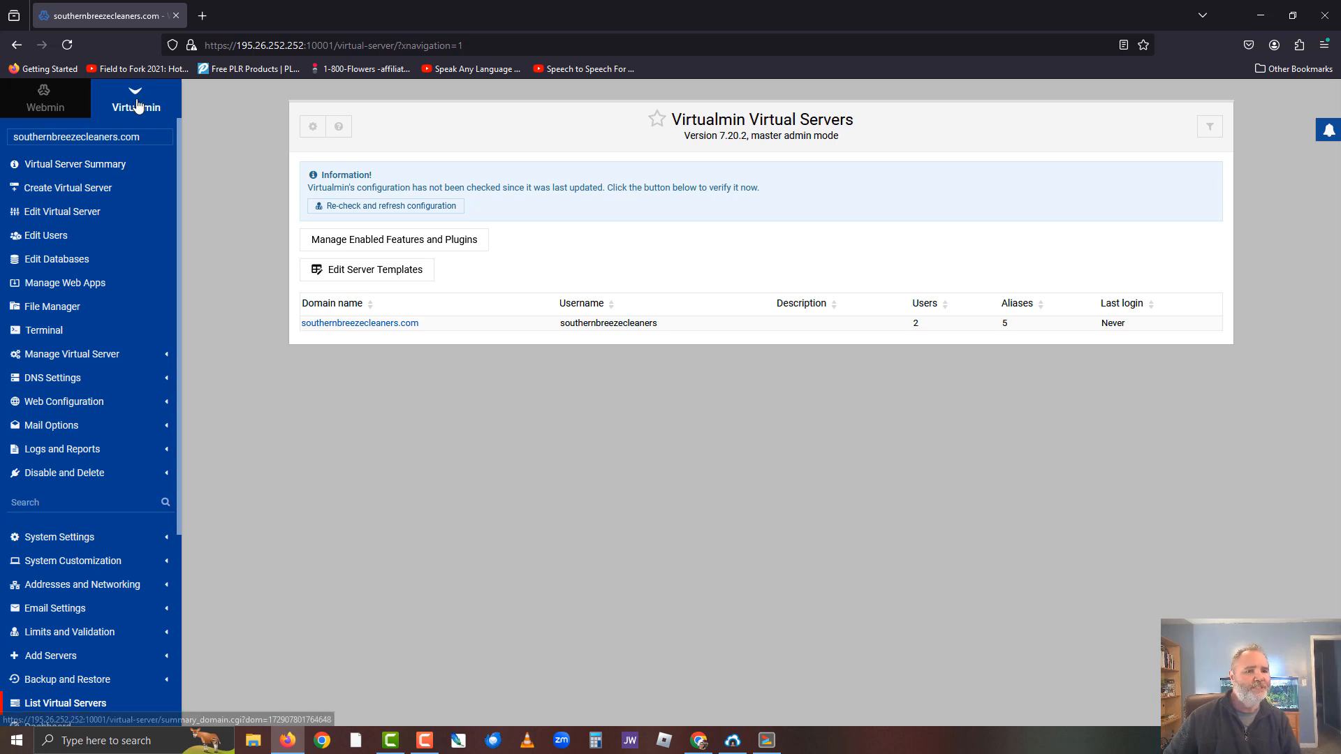
# - Create a top-level virtual server for createabiz.com with an administration password
pyautogui.click(60, 189)
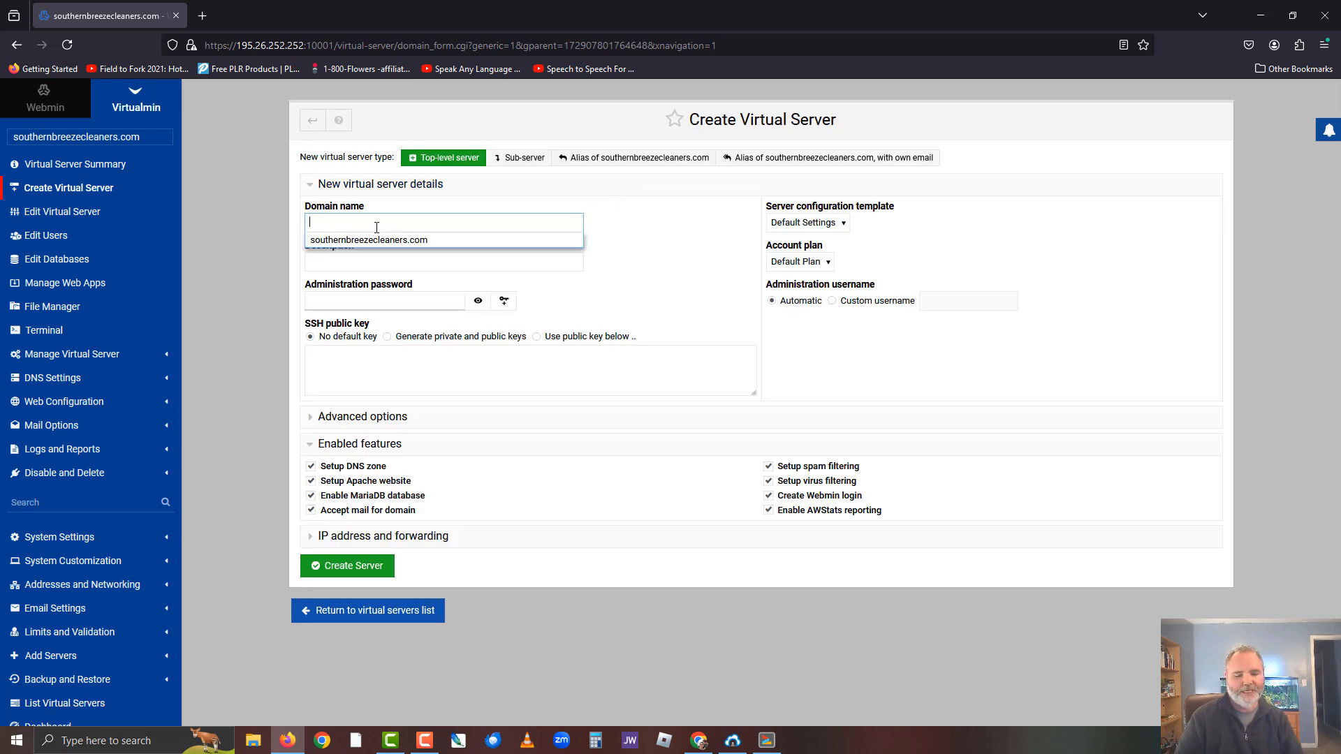
pyautogui.write('cr')
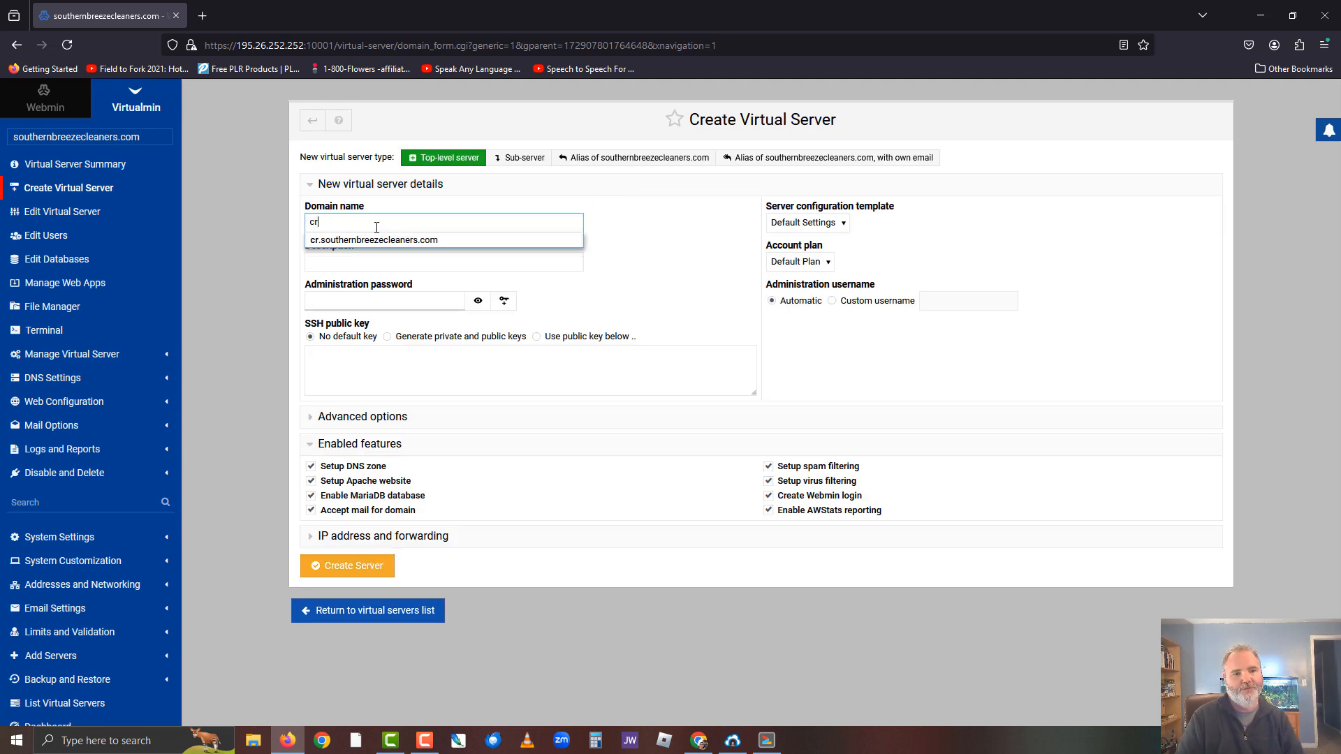
pyautogui.write('eateabiz.com')
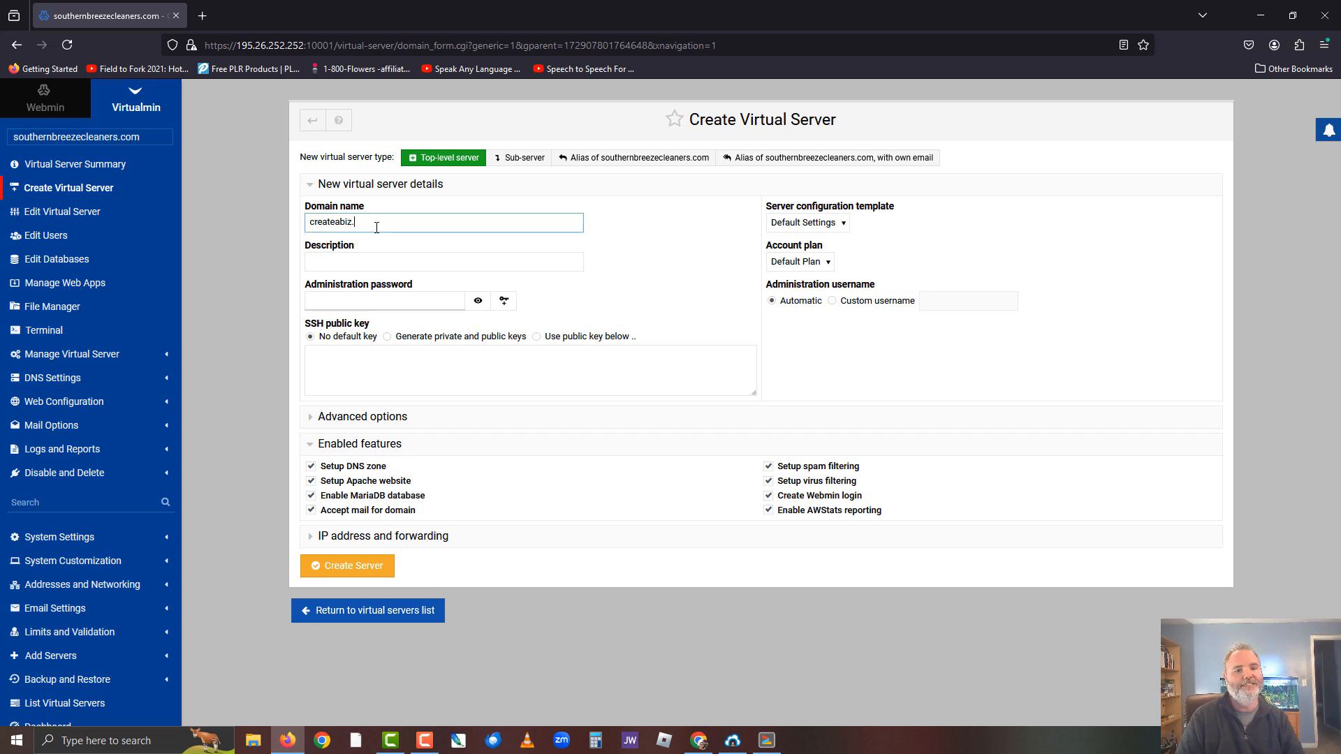
pyautogui.click(359, 302)
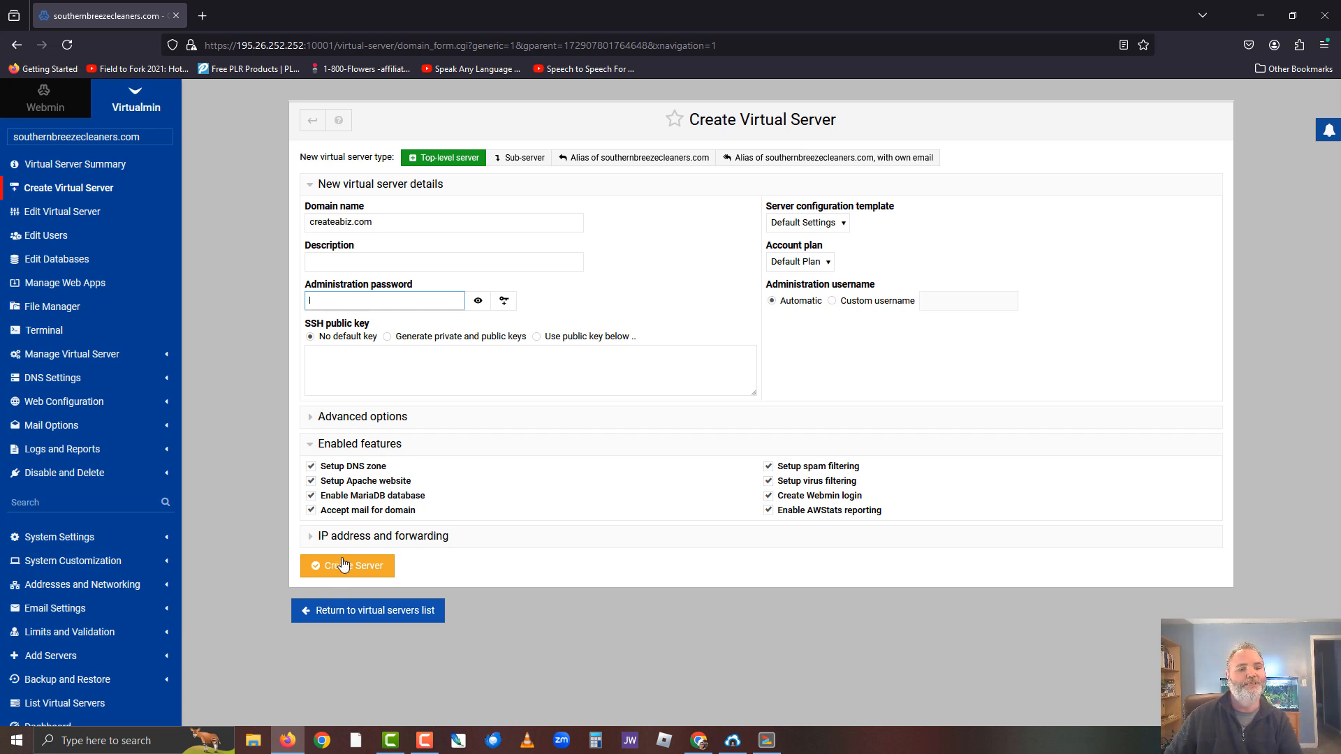
pyautogui.press('Return')
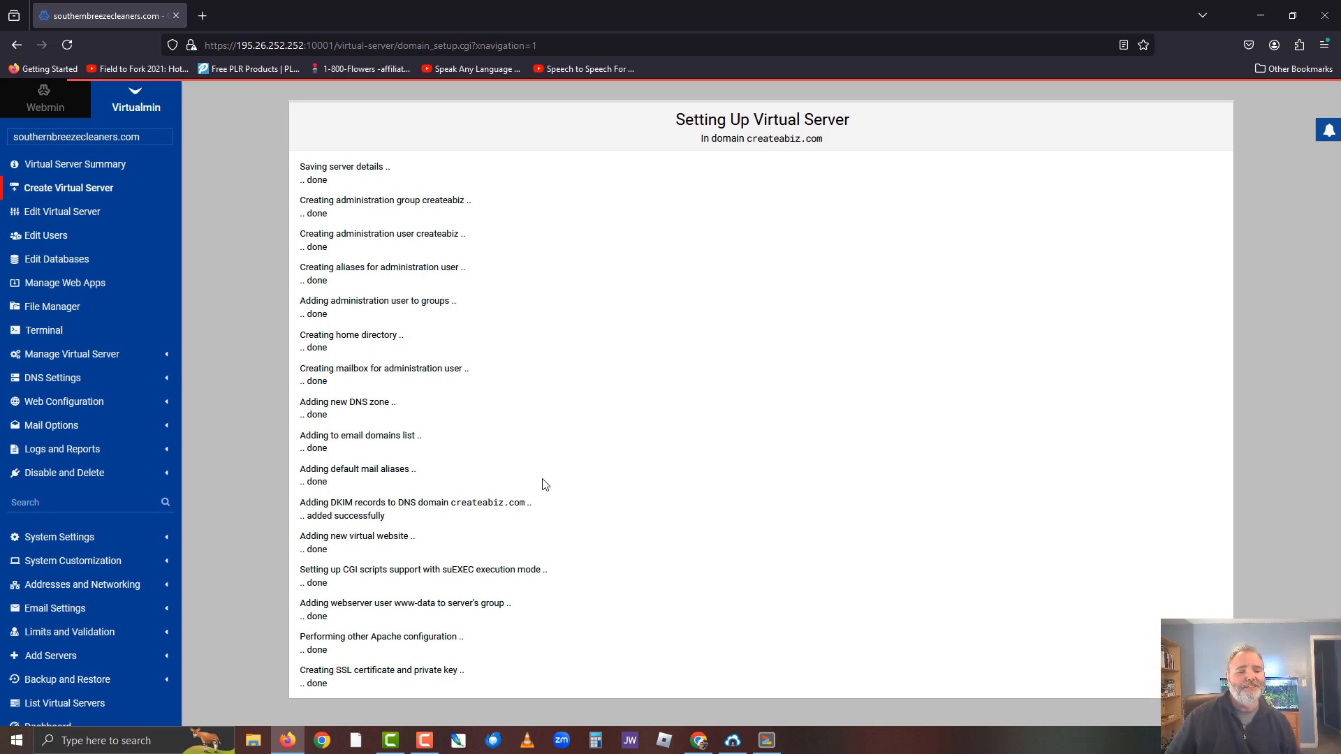
# - Scroll to follow createabiz.com setup through its Let's Encrypt certificate and website steps
pyautogui.scroll(-3, 544, 516)
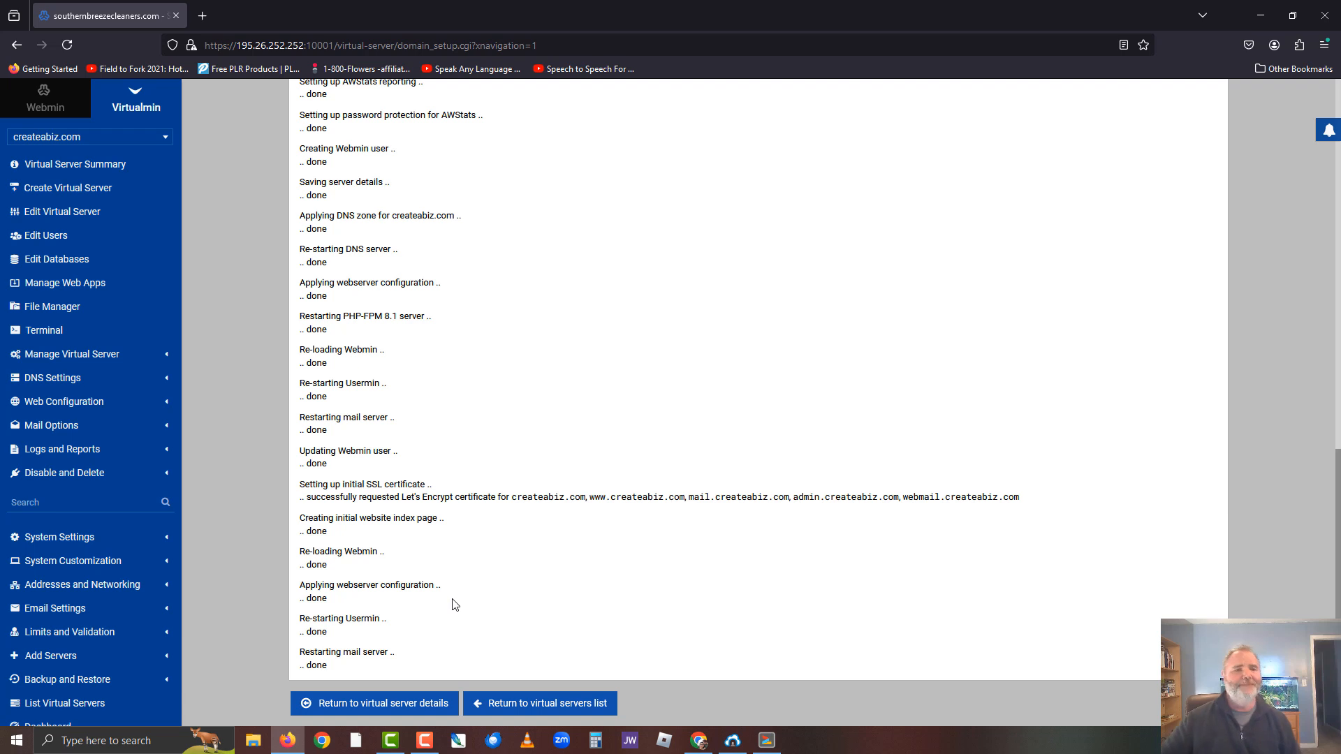
# - Load createabiz.com in a new Firefox tab to bring up its Virtualmin server summary
pyautogui.click(202, 15)
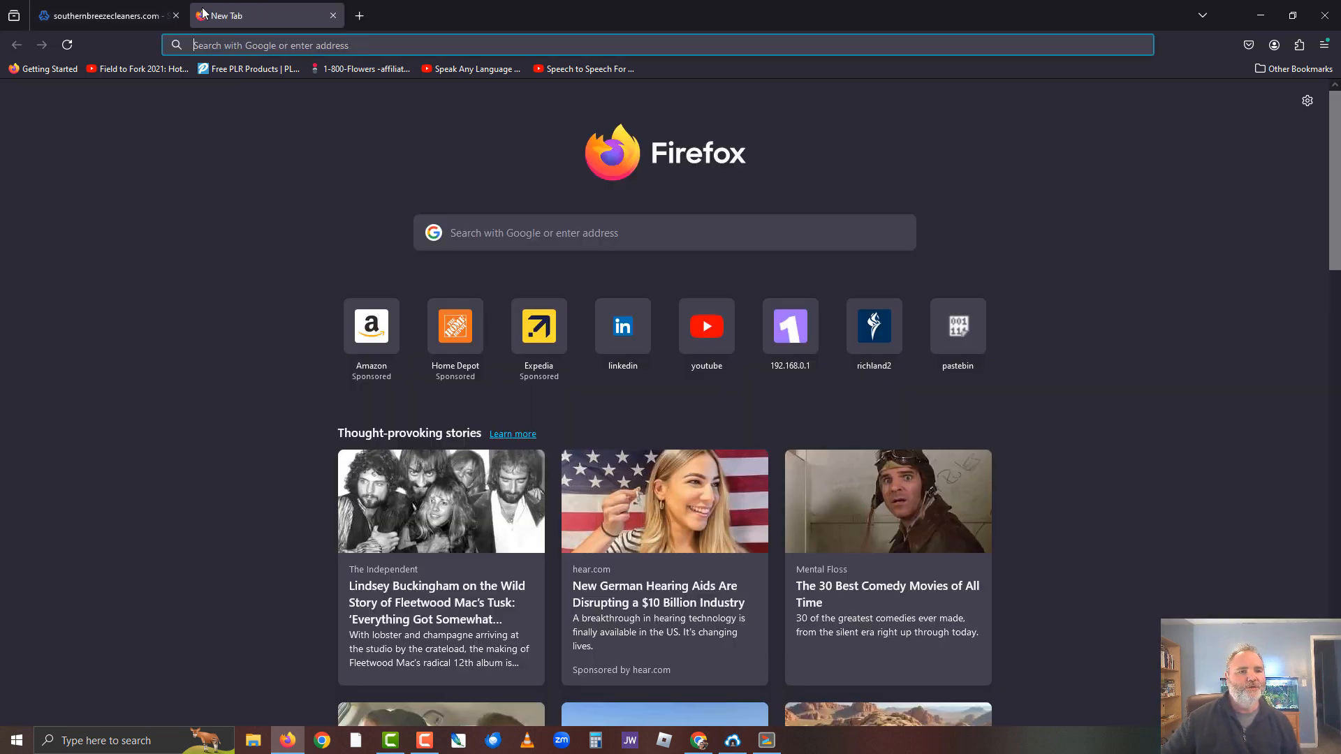
pyautogui.write('crea')
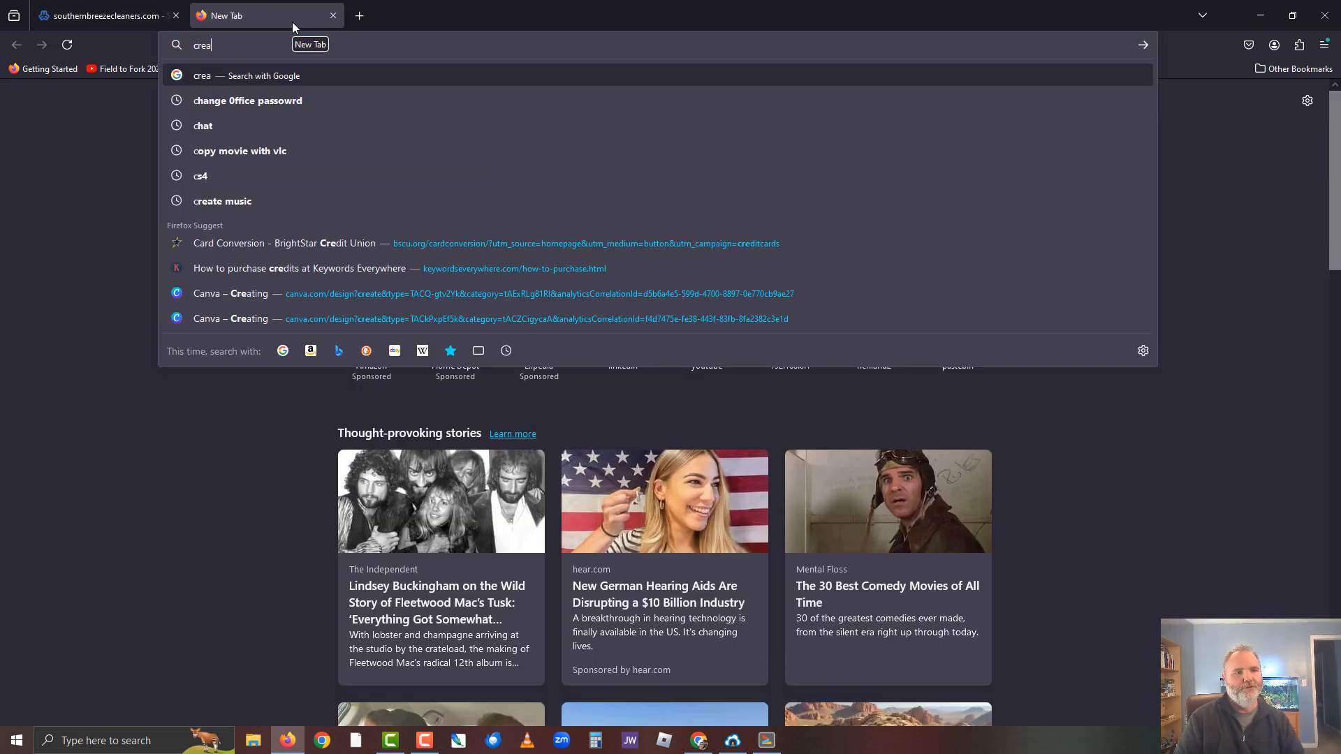
pyautogui.write('teabiz.com')
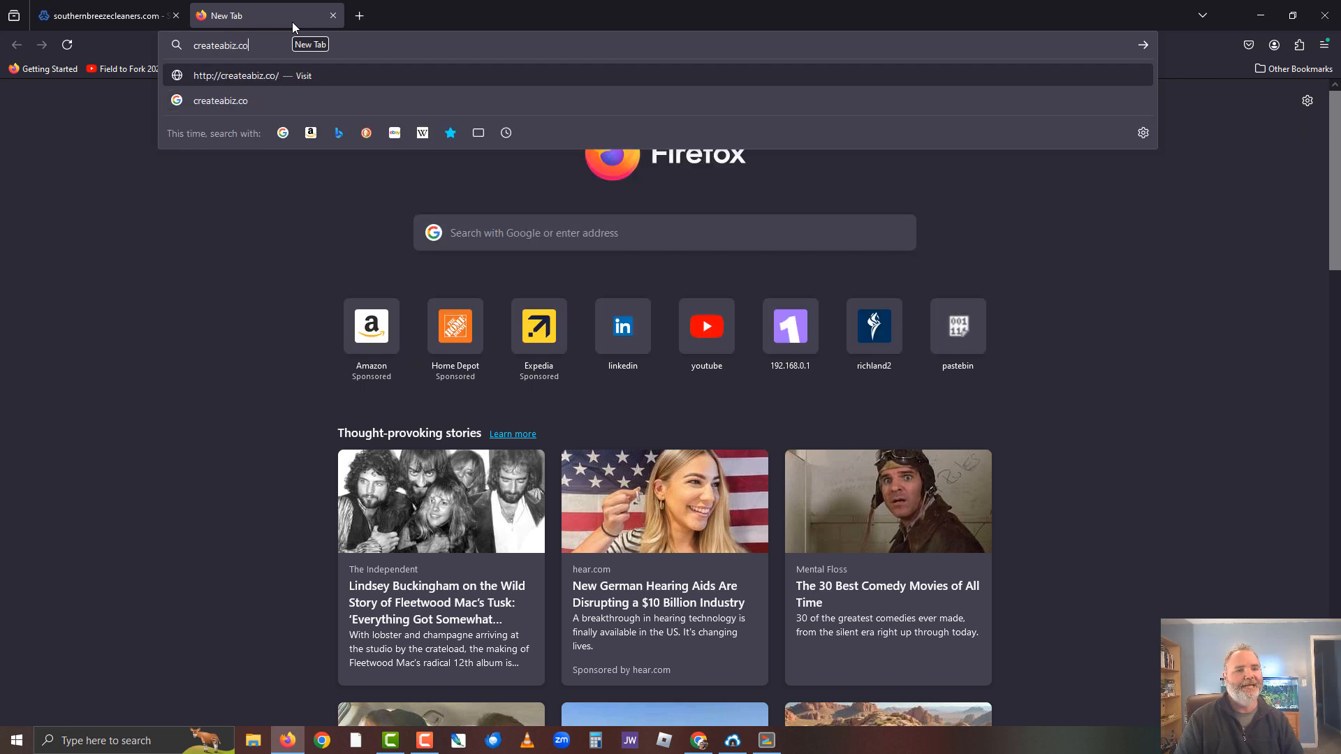
pyautogui.press('Return')
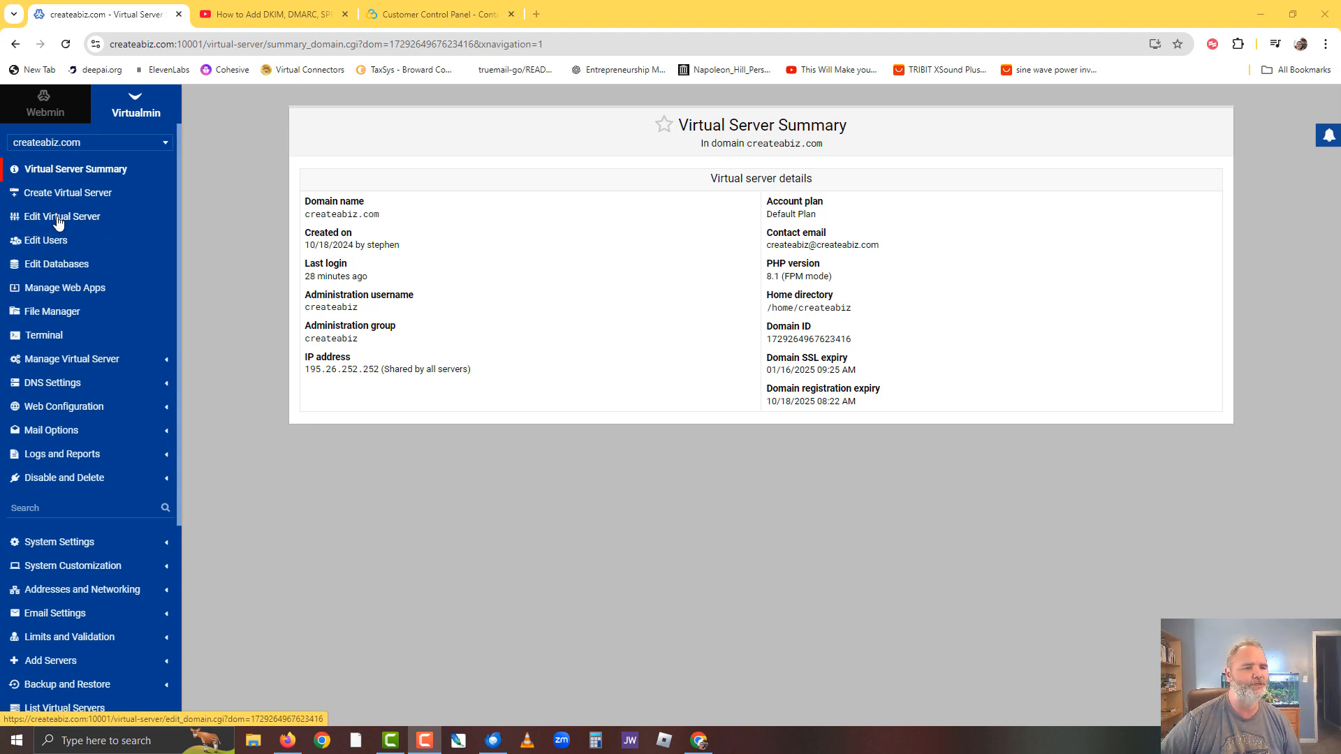
# - Keep the createabiz owner account's login permissions at Email only and save it
pyautogui.click(40, 244)
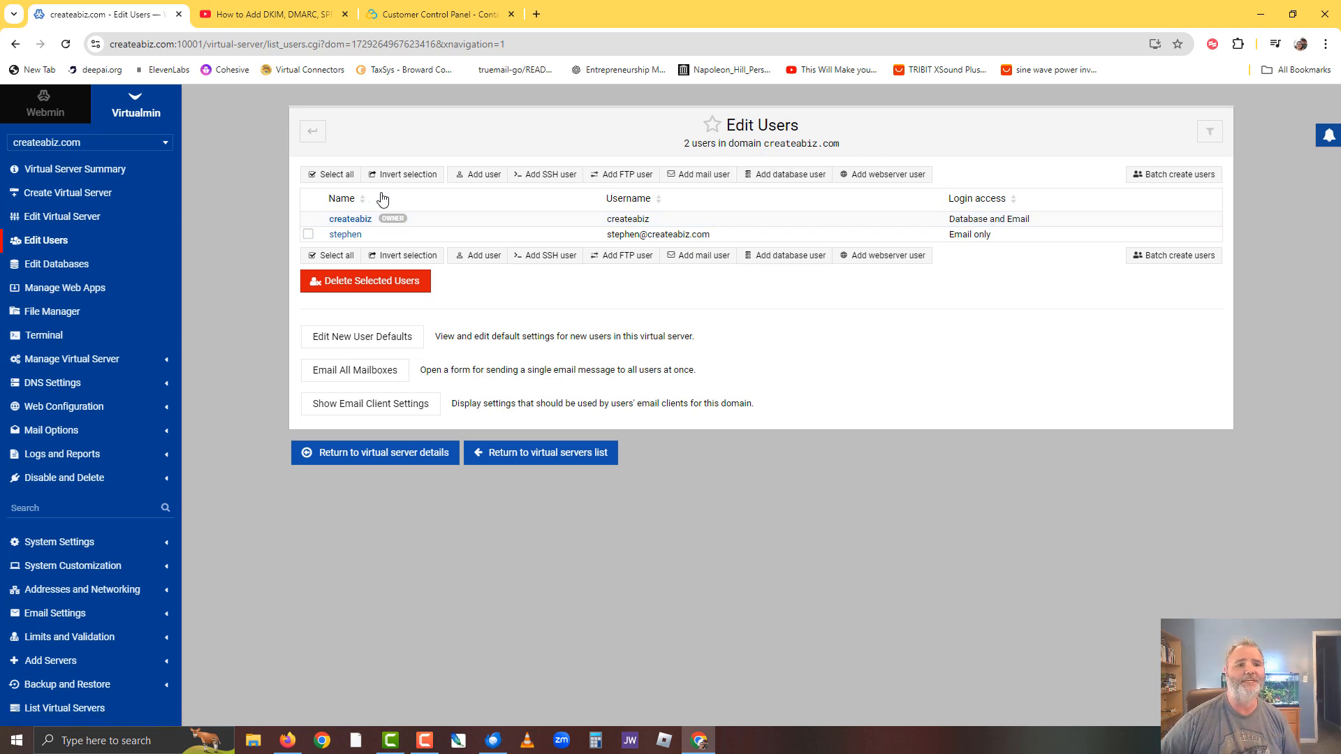
pyautogui.click(350, 221)
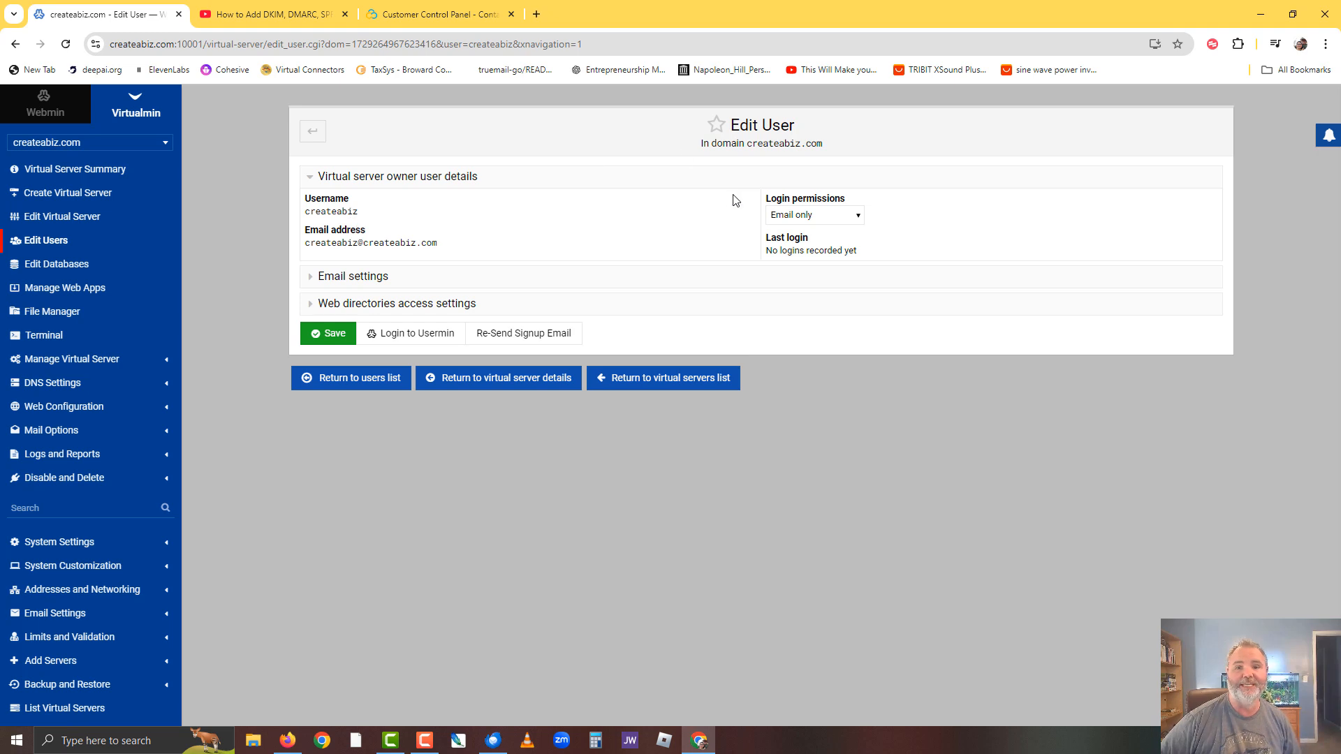
pyautogui.click(799, 220)
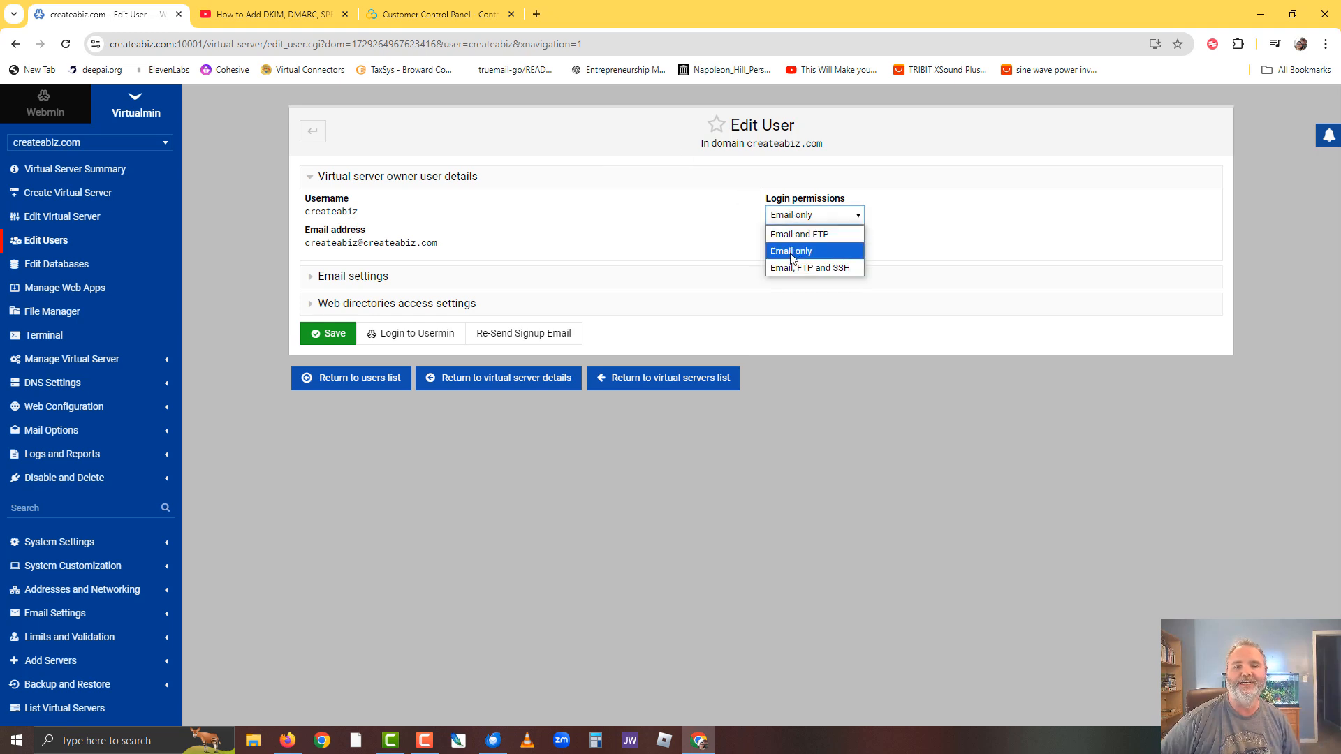
pyautogui.click(1019, 217)
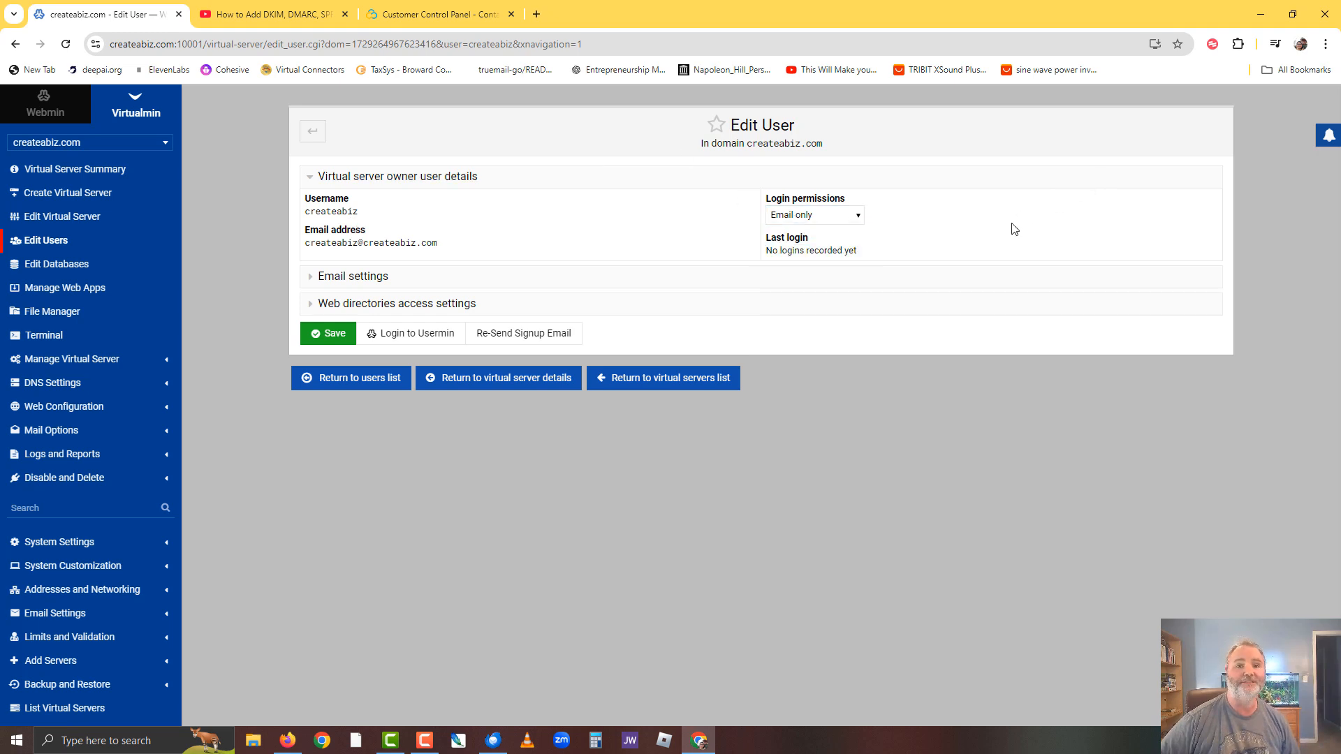
pyautogui.click(792, 215)
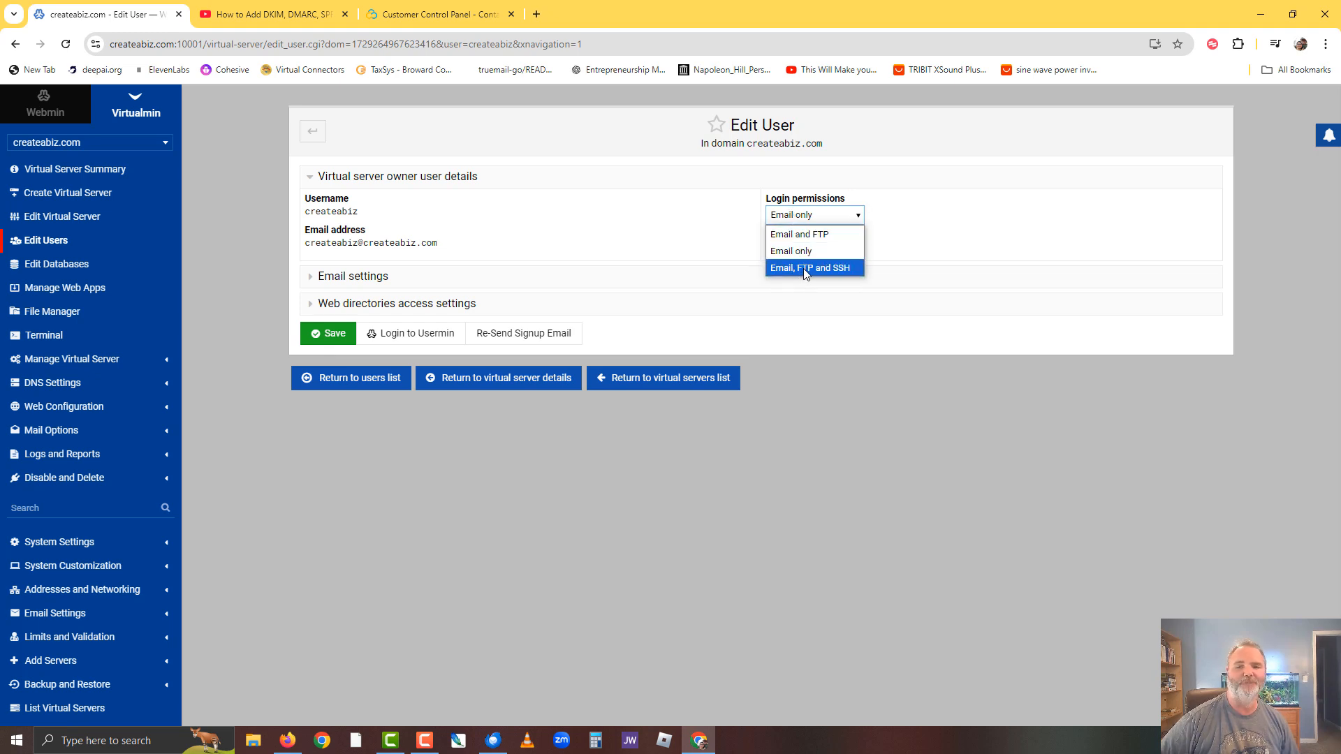
pyautogui.click(957, 242)
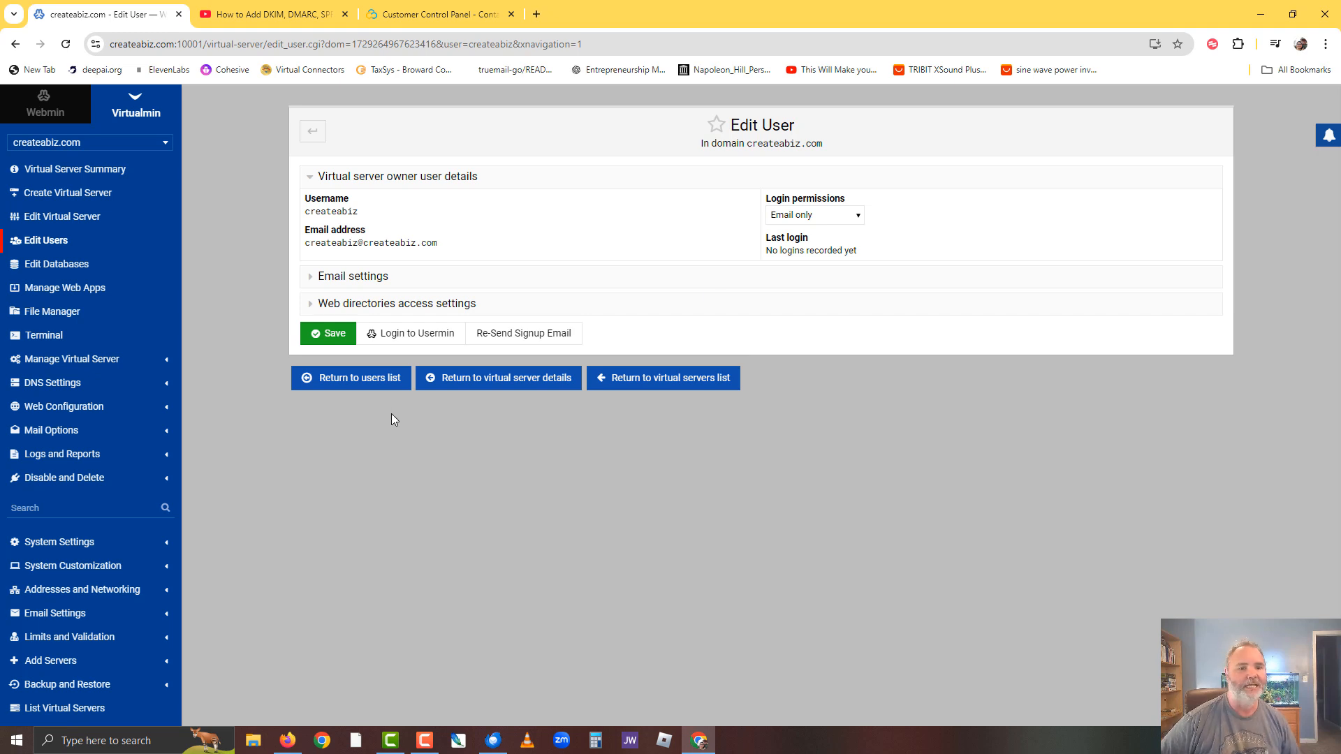
pyautogui.click(330, 337)
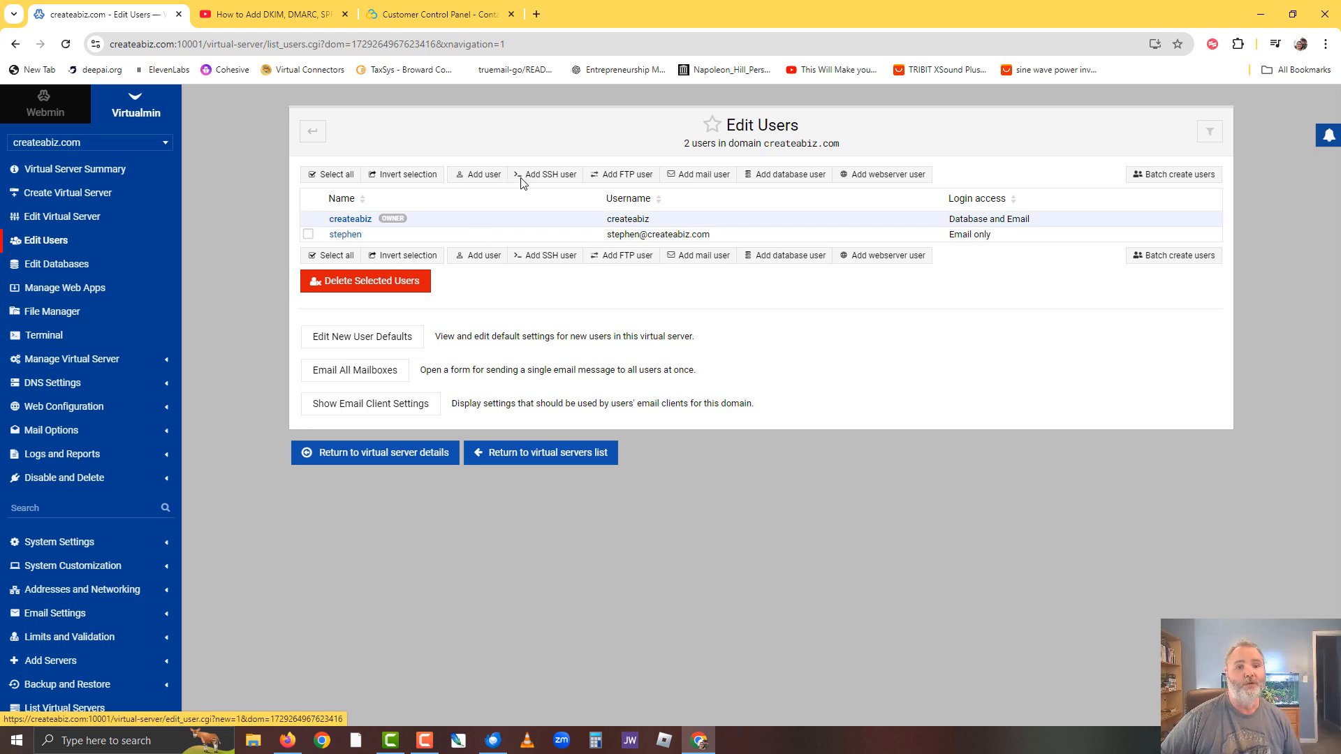
pyautogui.click(697, 177)
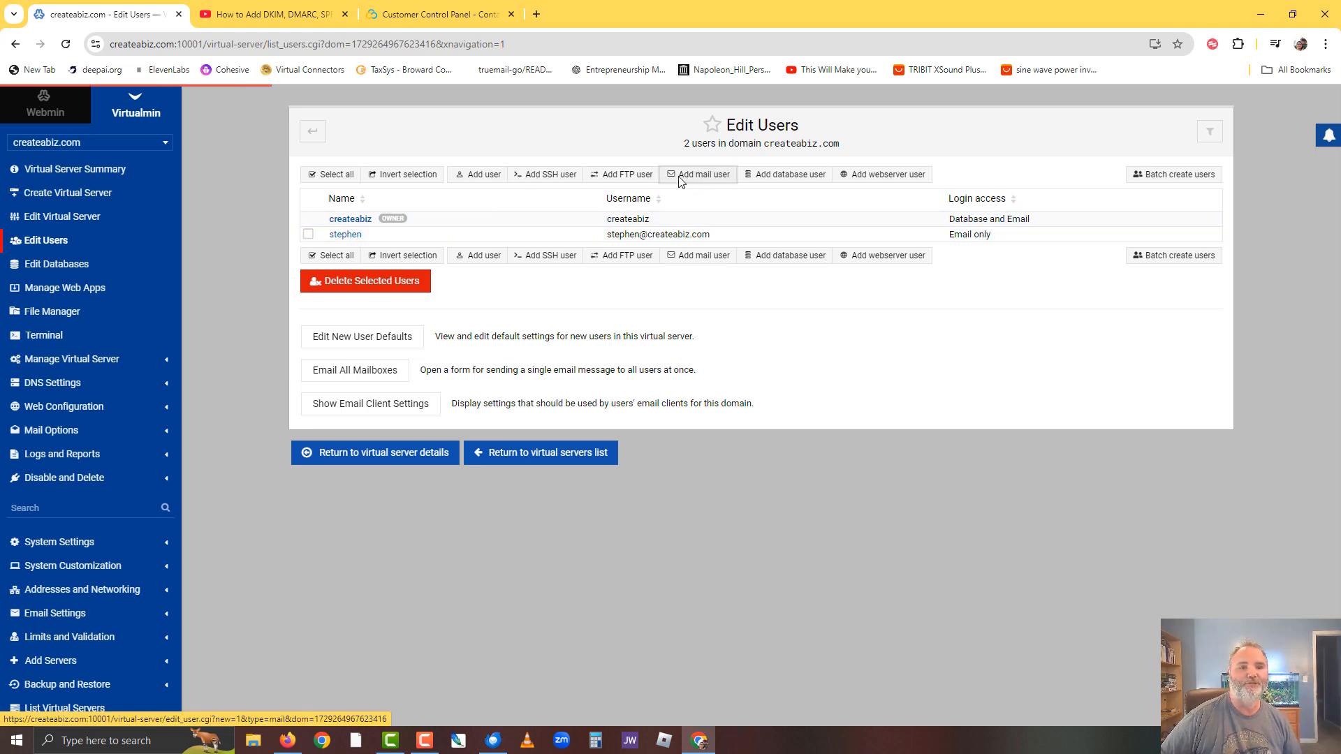
pyautogui.click(336, 215)
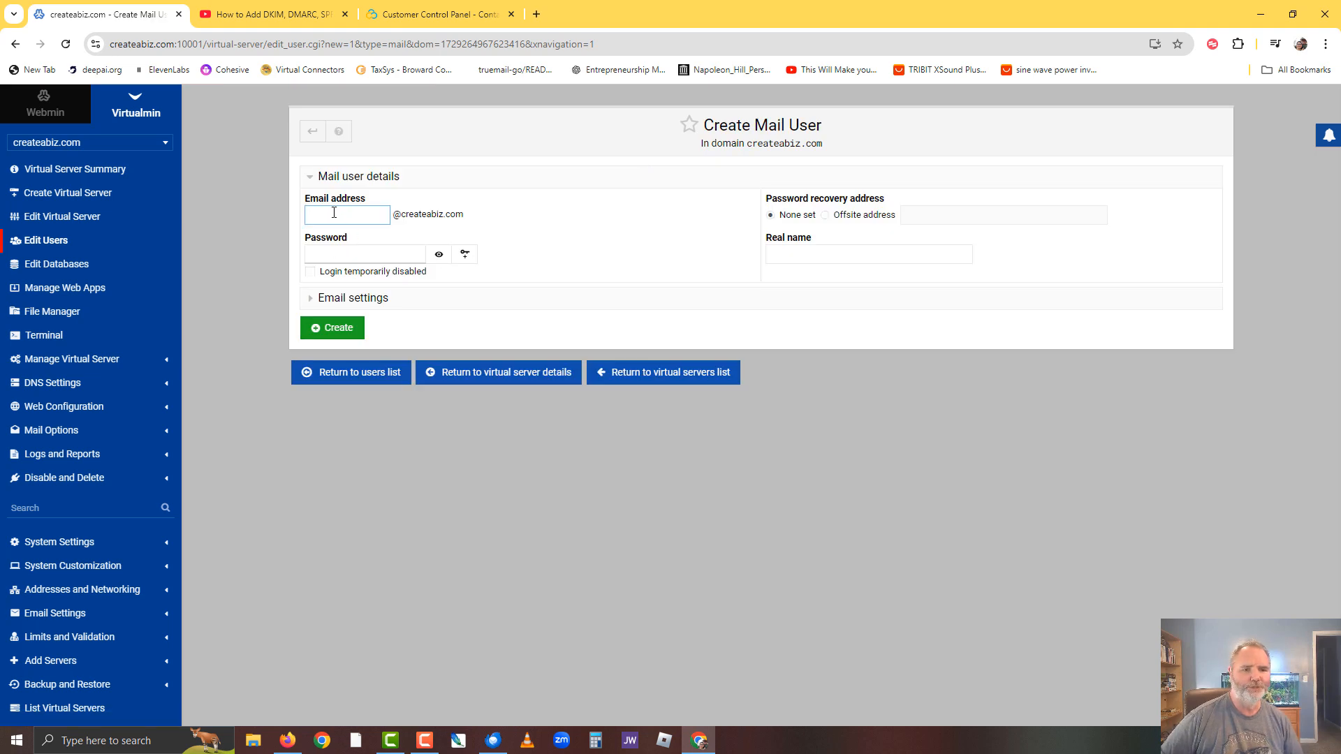
pyautogui.write('stephen')
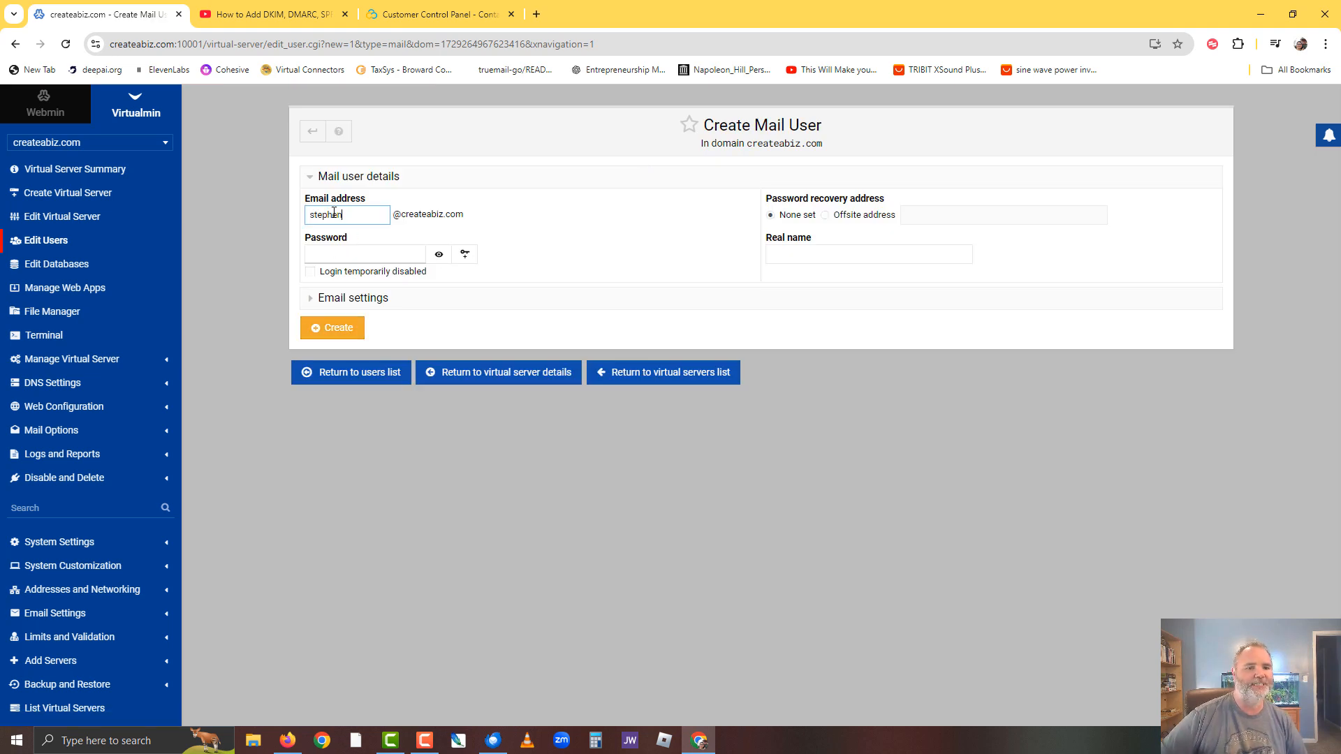
pyautogui.click(342, 251)
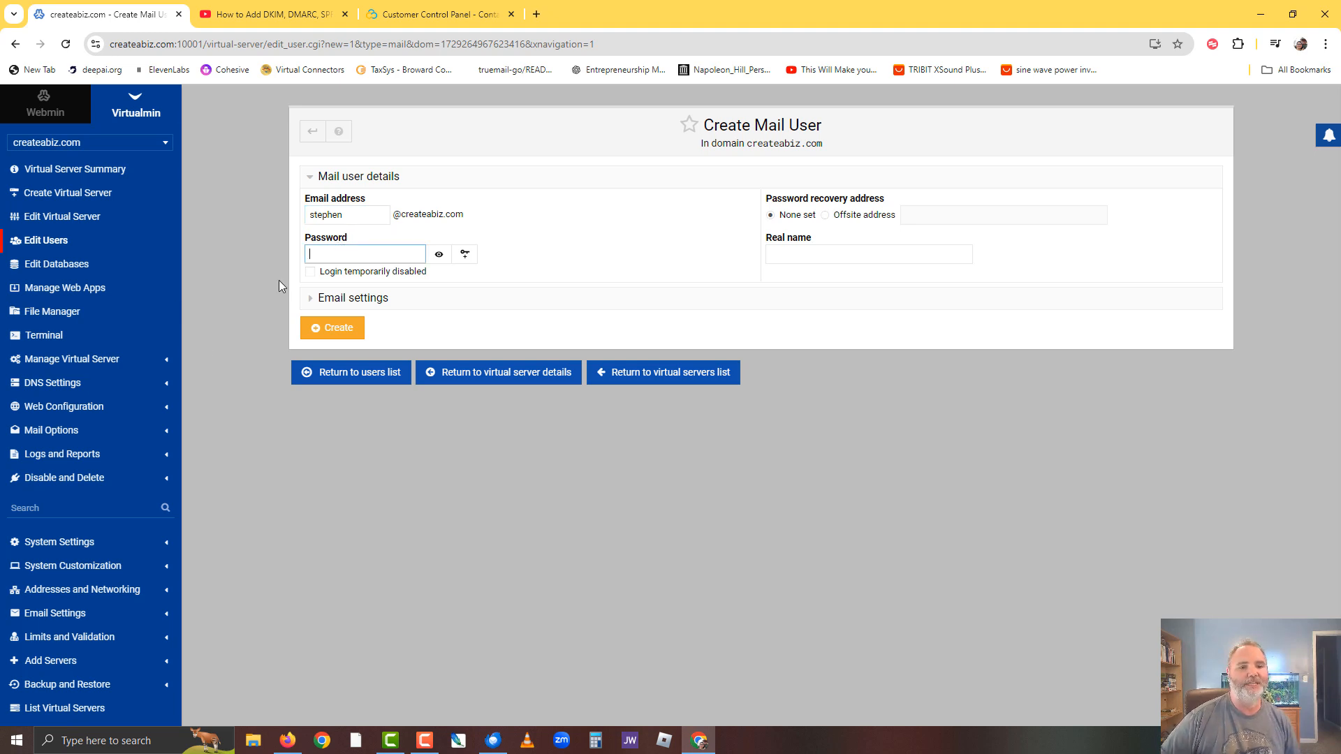
pyautogui.click(68, 246)
pyautogui.click(858, 201)
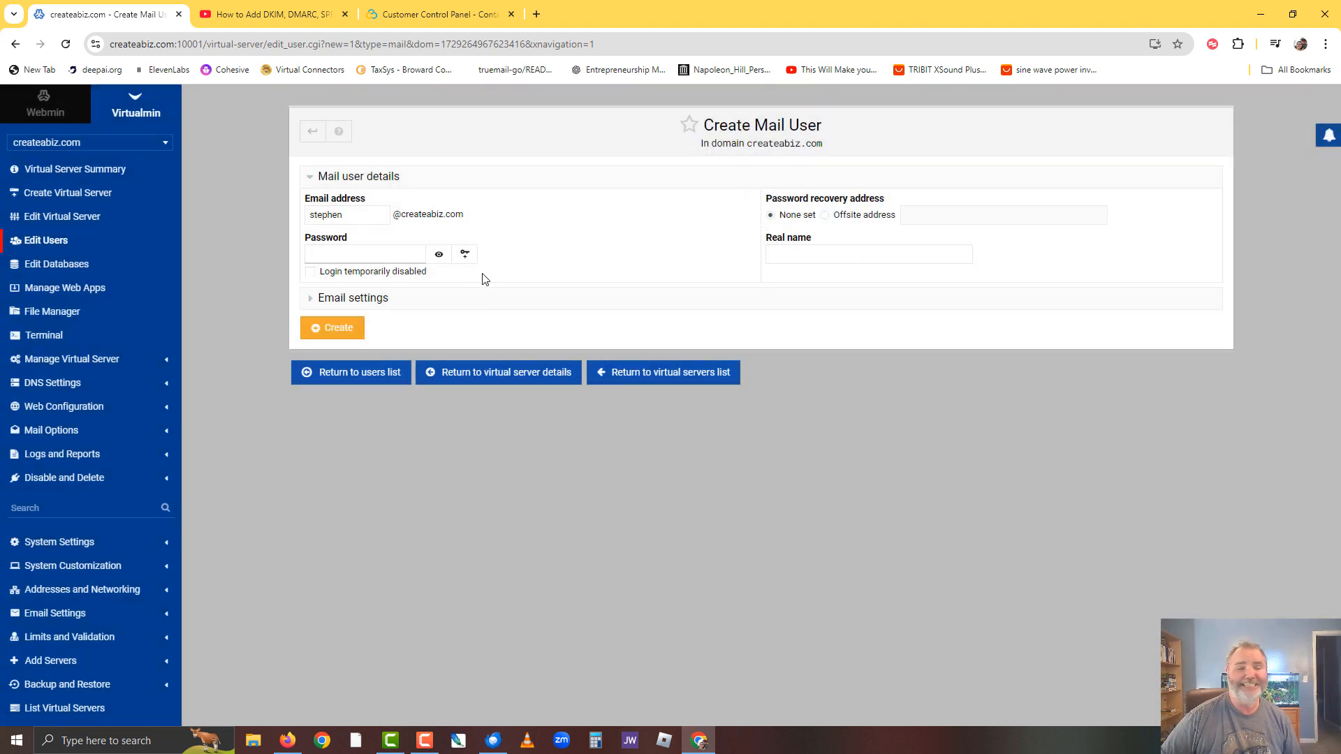
pyautogui.click(48, 241)
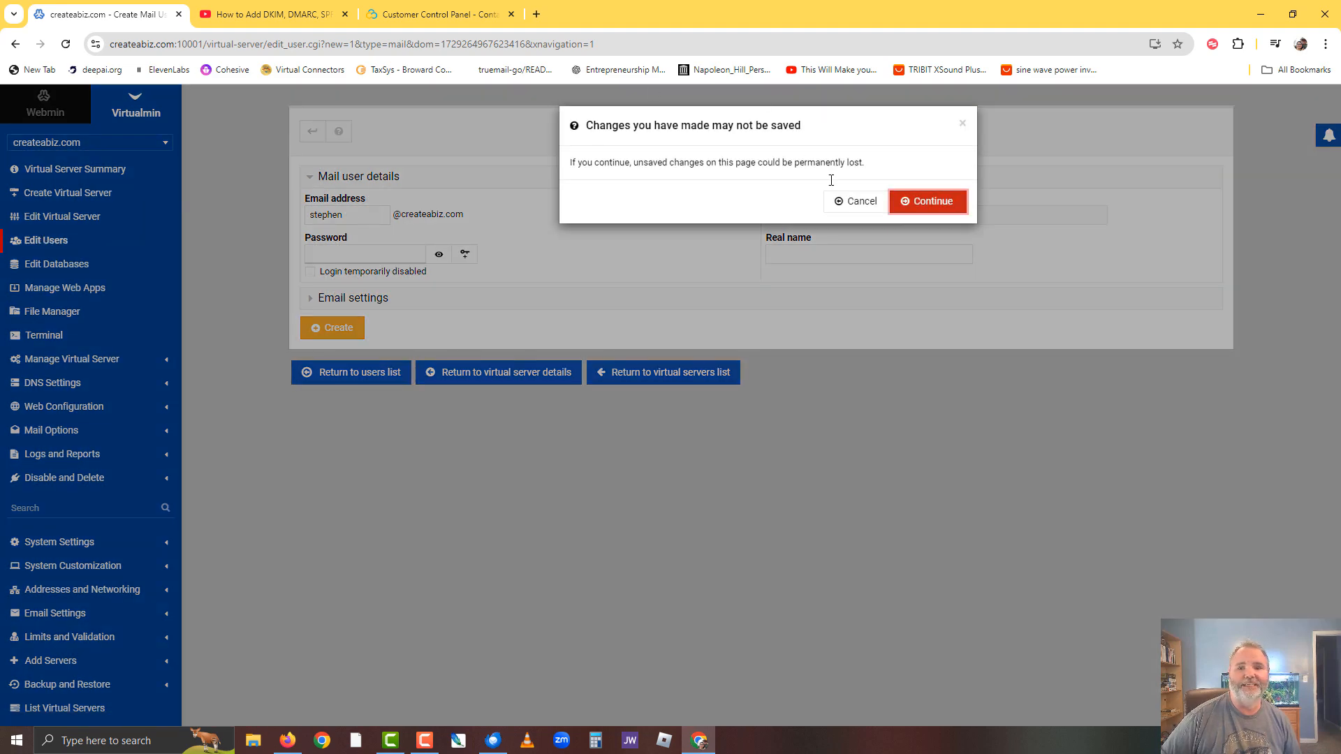
pyautogui.click(846, 202)
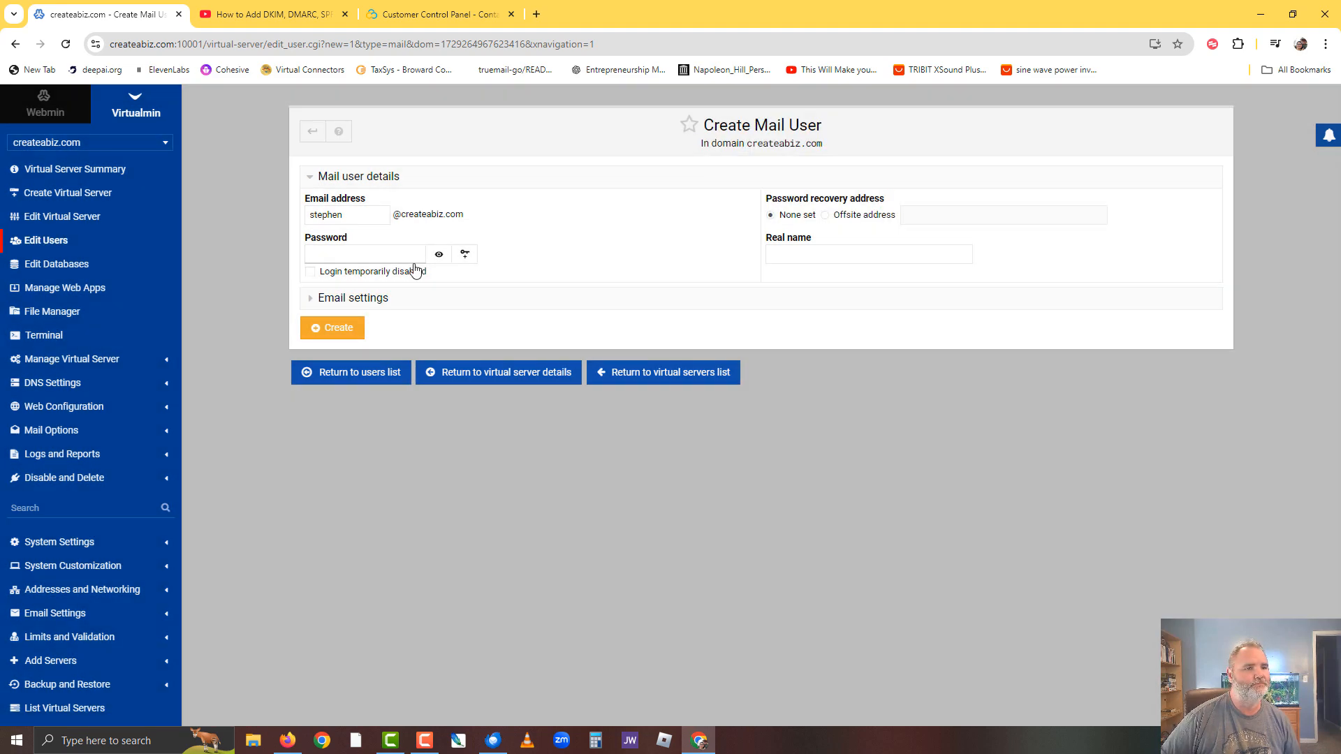
pyautogui.click(43, 241)
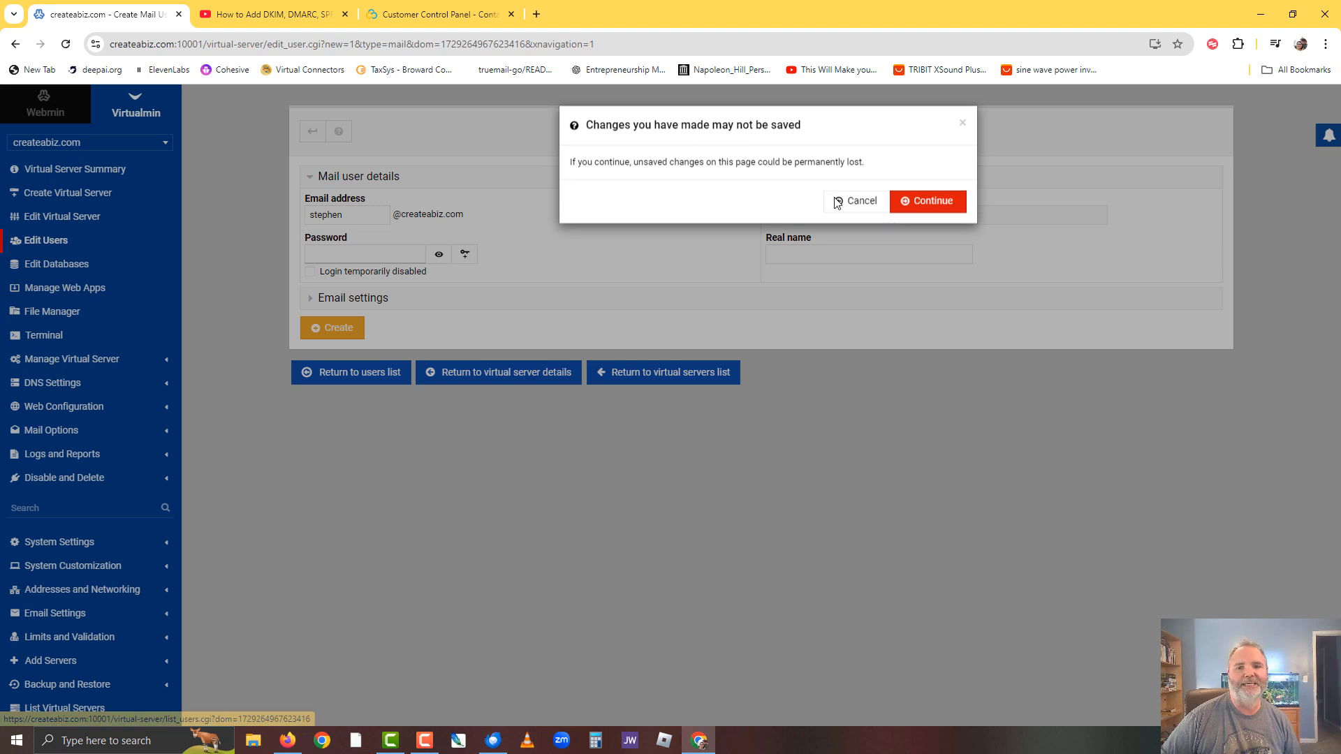
pyautogui.click(914, 209)
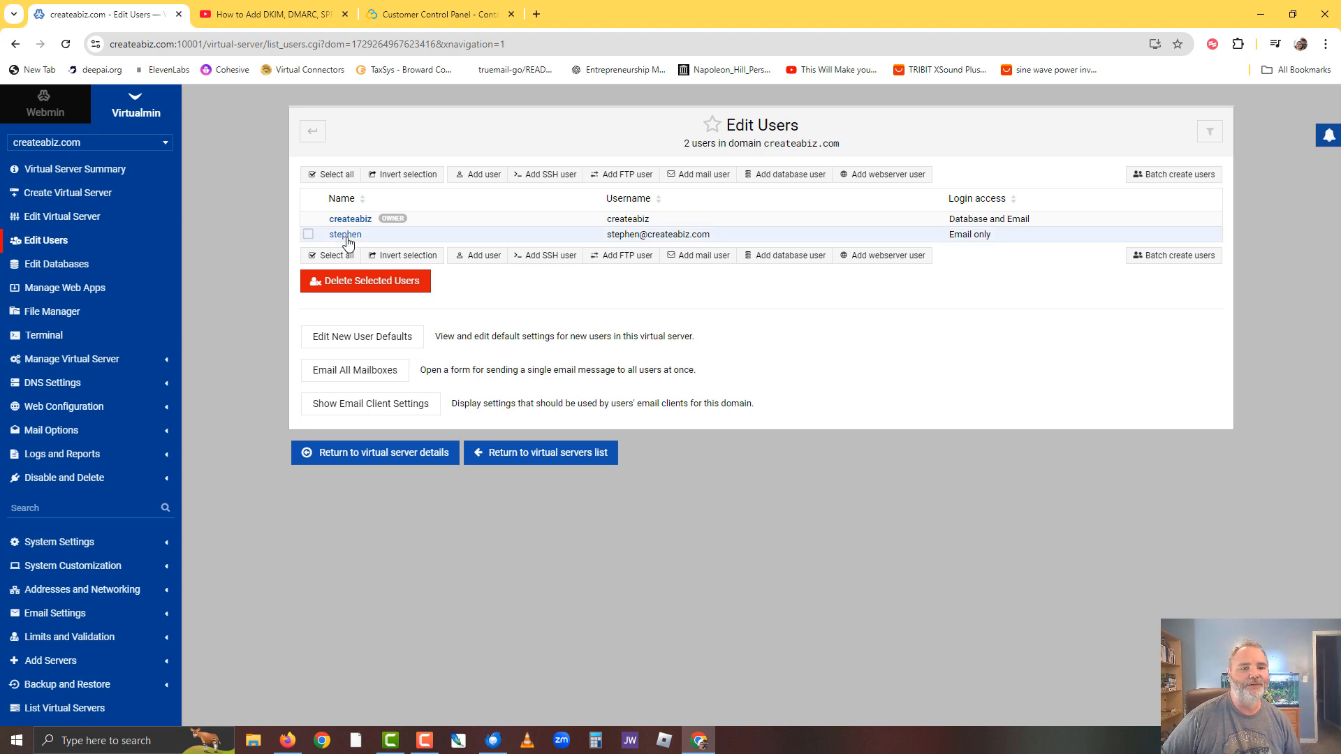
# - From the second mail user's account page, check its quota and email settings, then log into Usermin
pyautogui.click(346, 236)
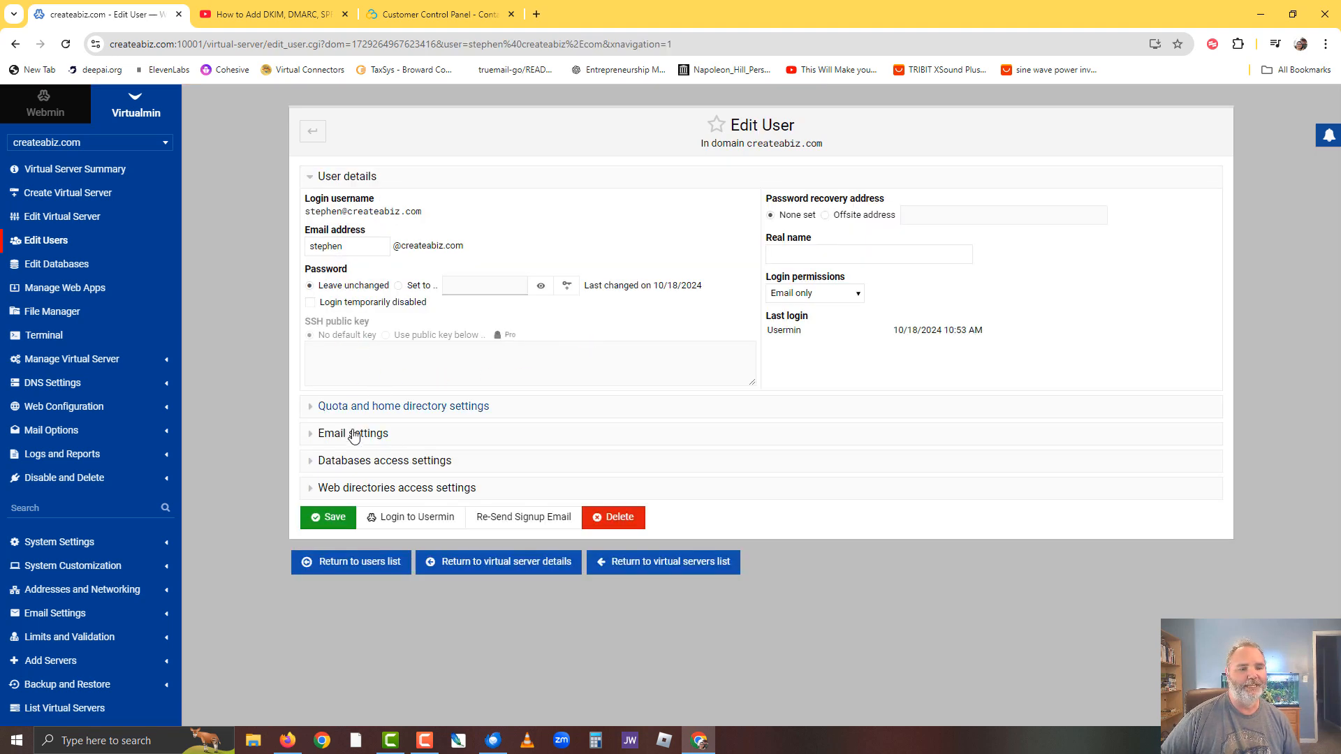
pyautogui.click(314, 412)
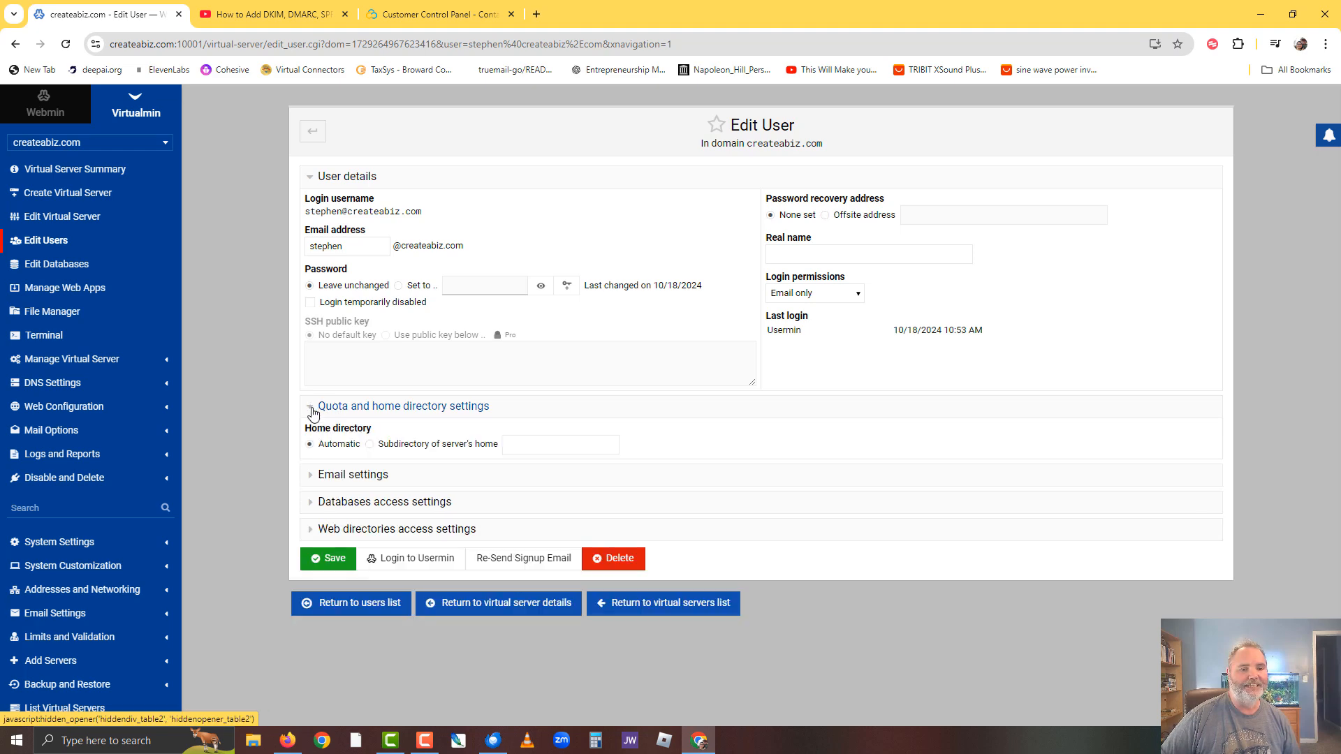
pyautogui.click(312, 478)
pyautogui.scroll(-2, 447, 466)
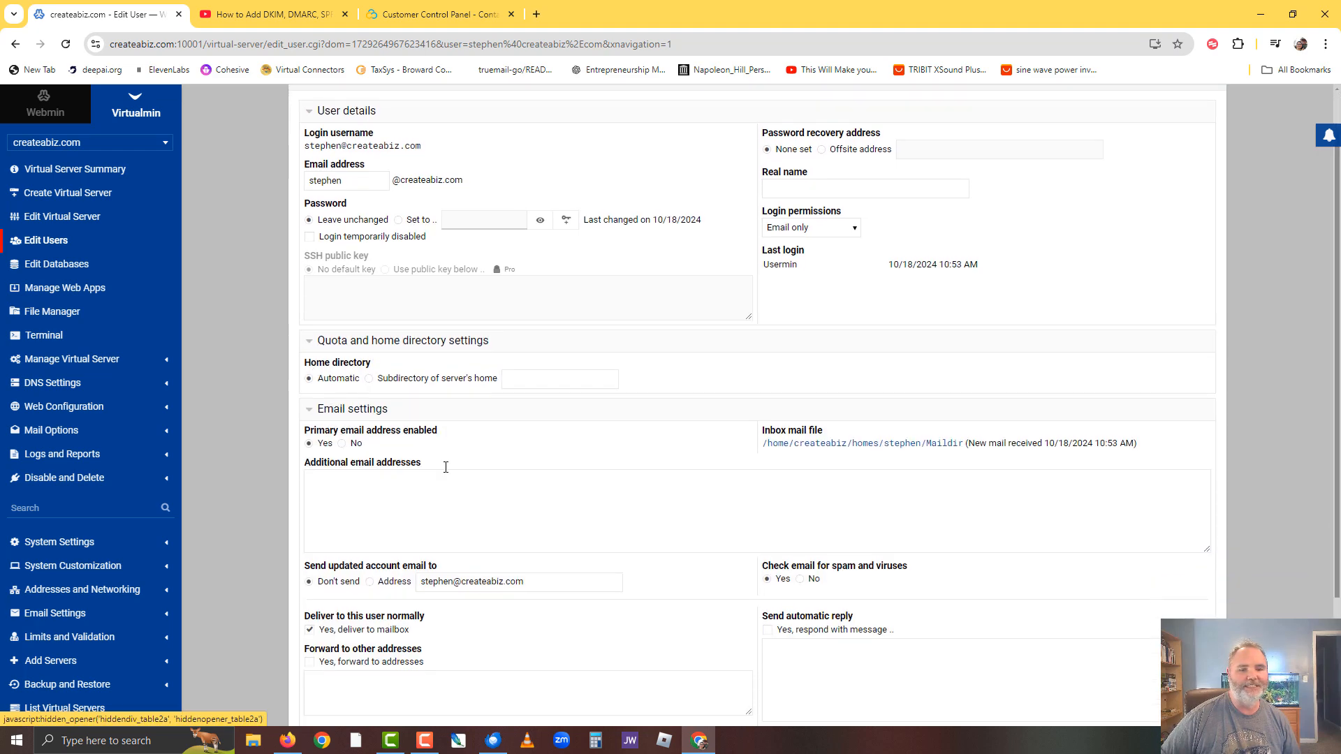
pyautogui.scroll(-2, 752, 465)
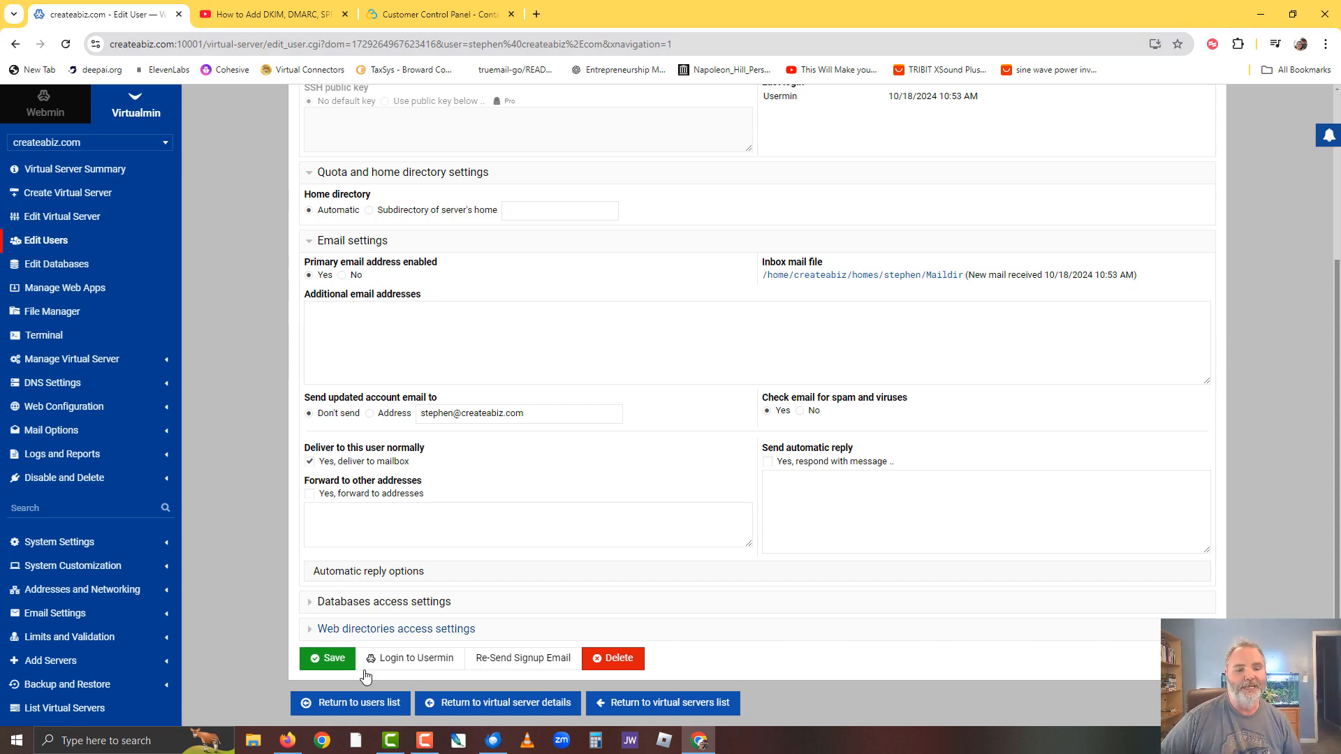
pyautogui.click(398, 664)
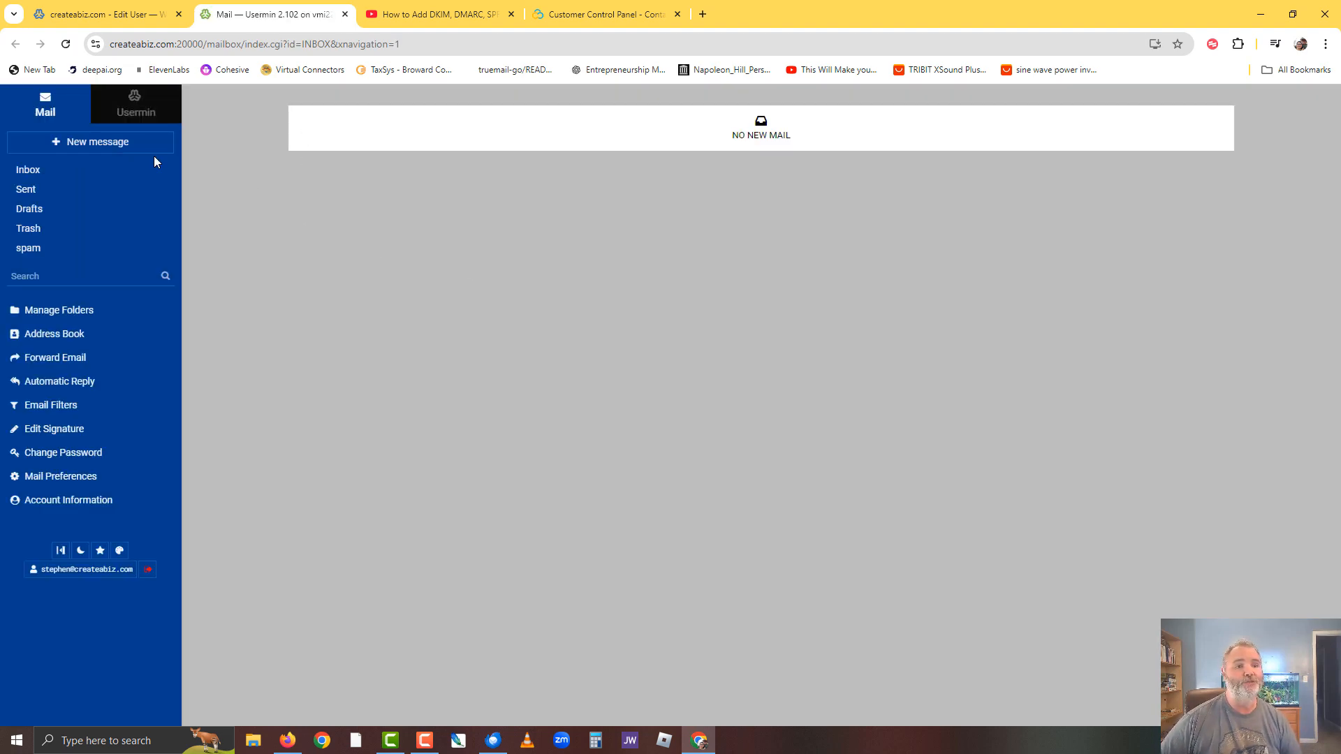
# - Open and discard a new Usermin message, then close the webmail tab
pyautogui.click(90, 144)
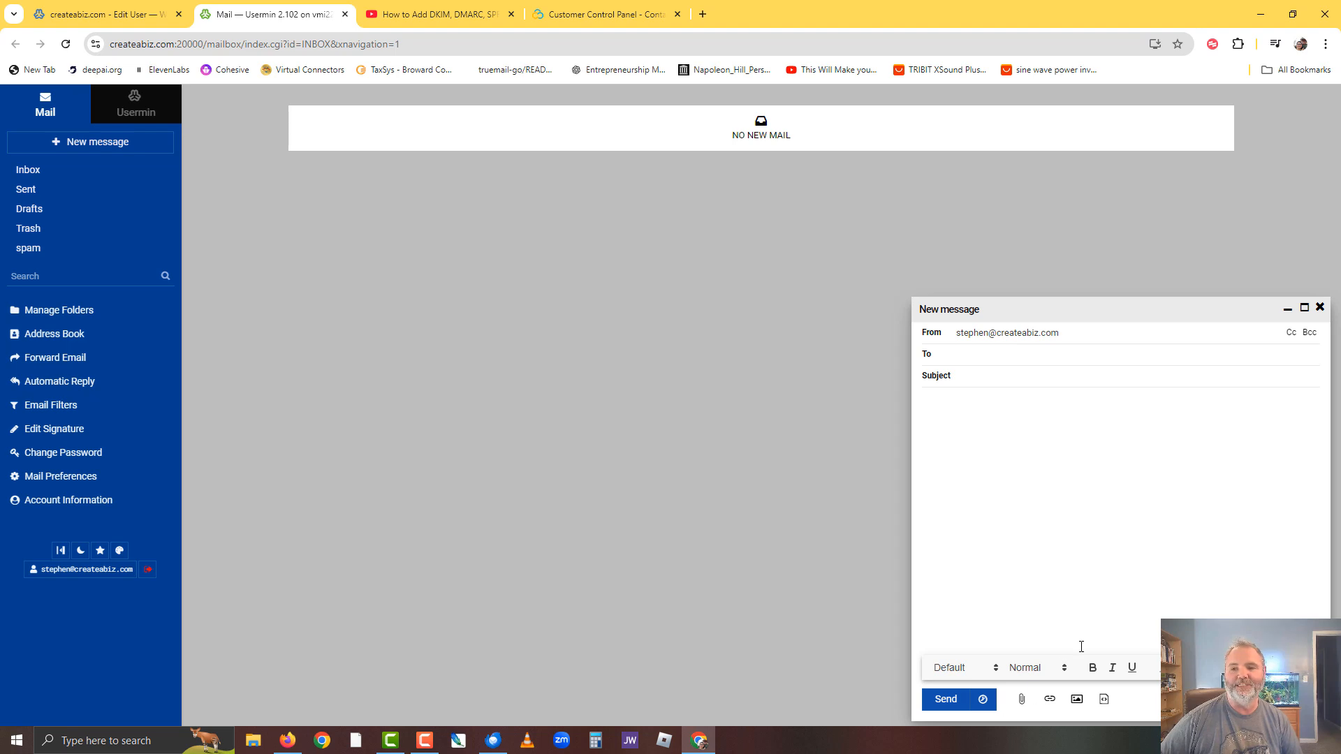
pyautogui.click(1320, 308)
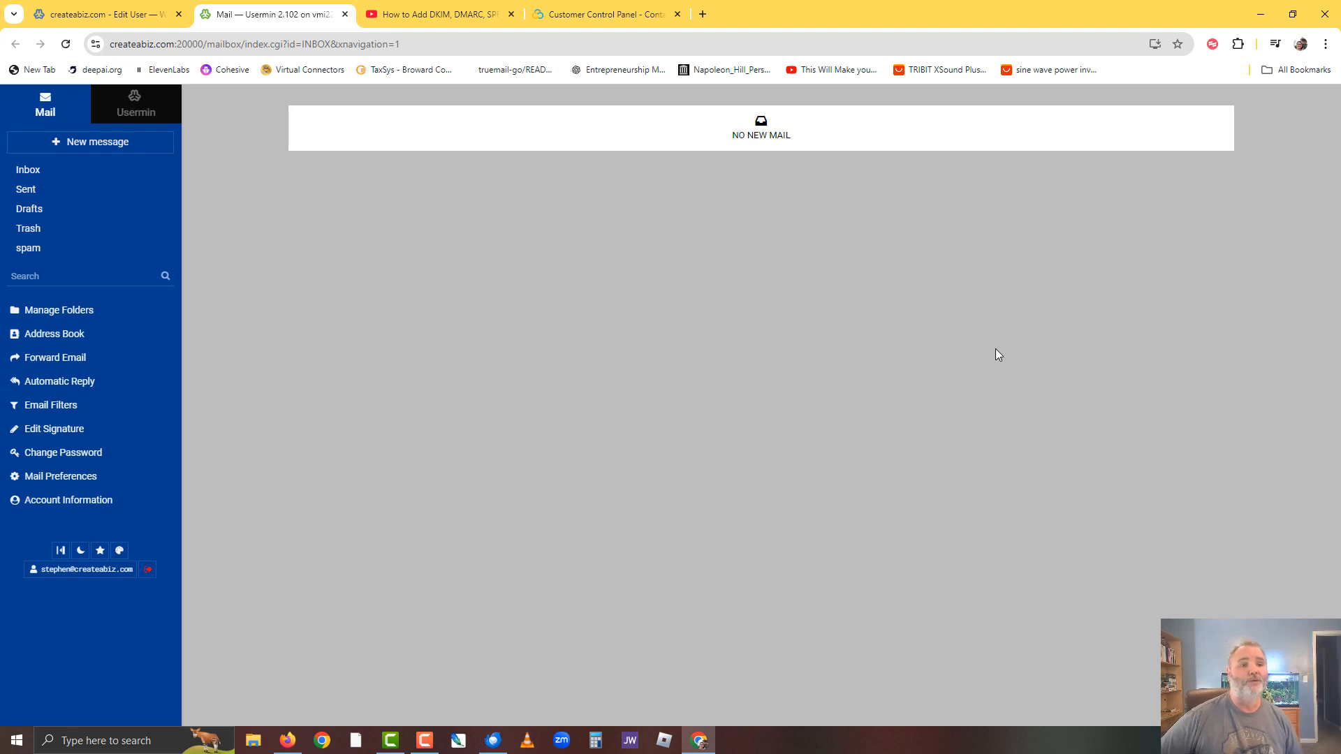
pyautogui.click(345, 14)
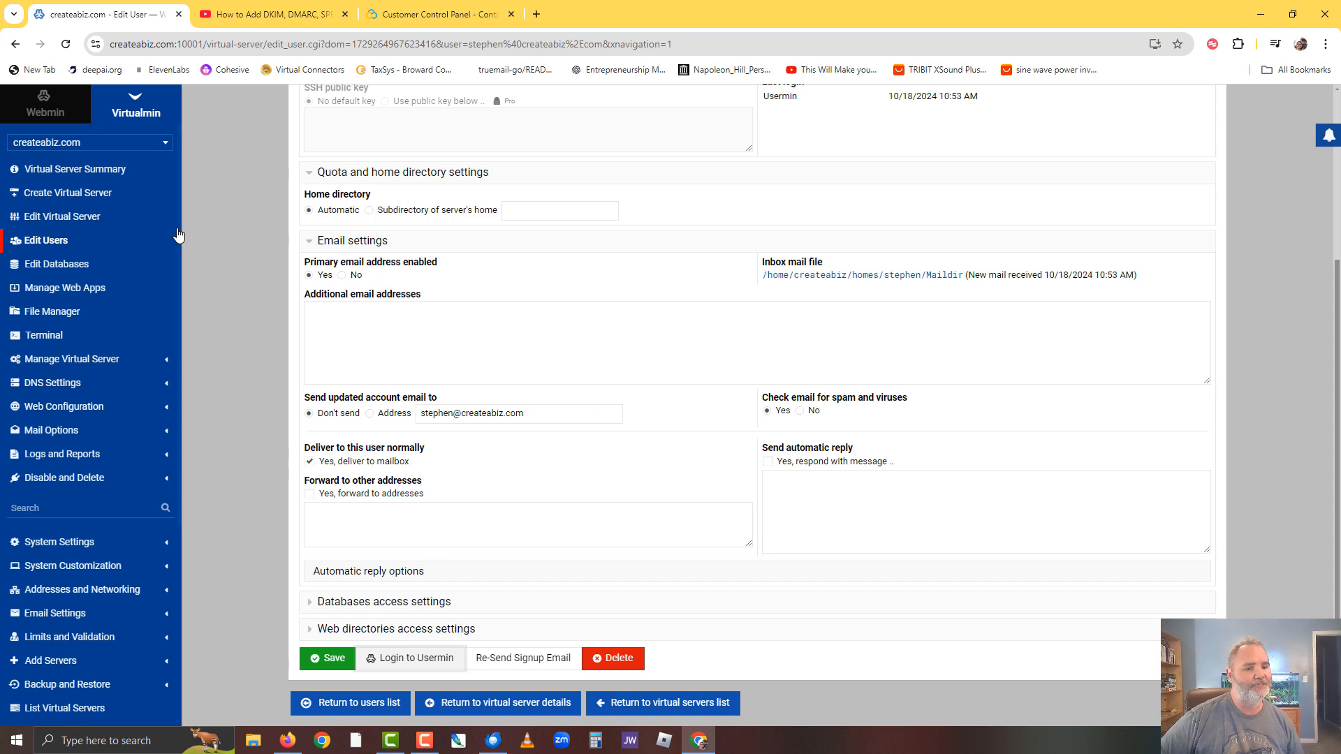
# - Review createabiz.com's Let's Encrypt request form under Setup SSL Certificate, then return to Contabo
pyautogui.click(74, 412)
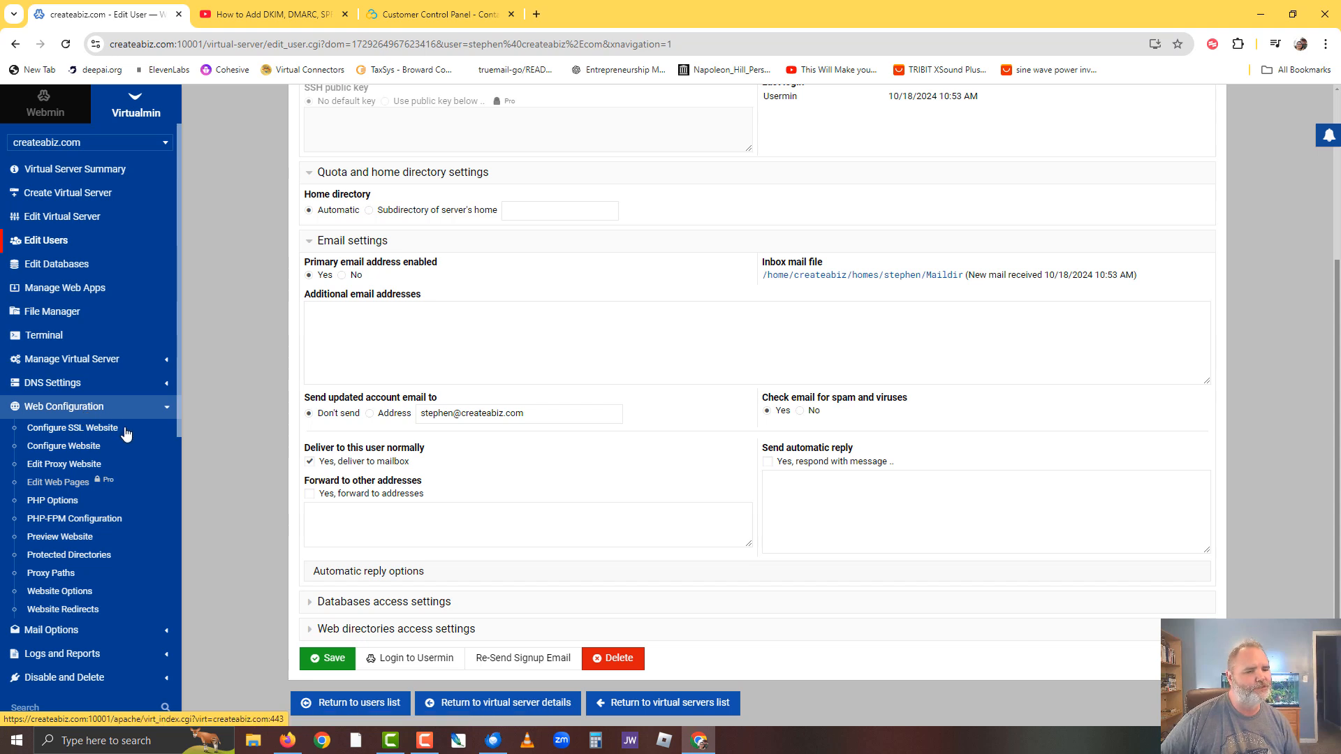
pyautogui.click(112, 385)
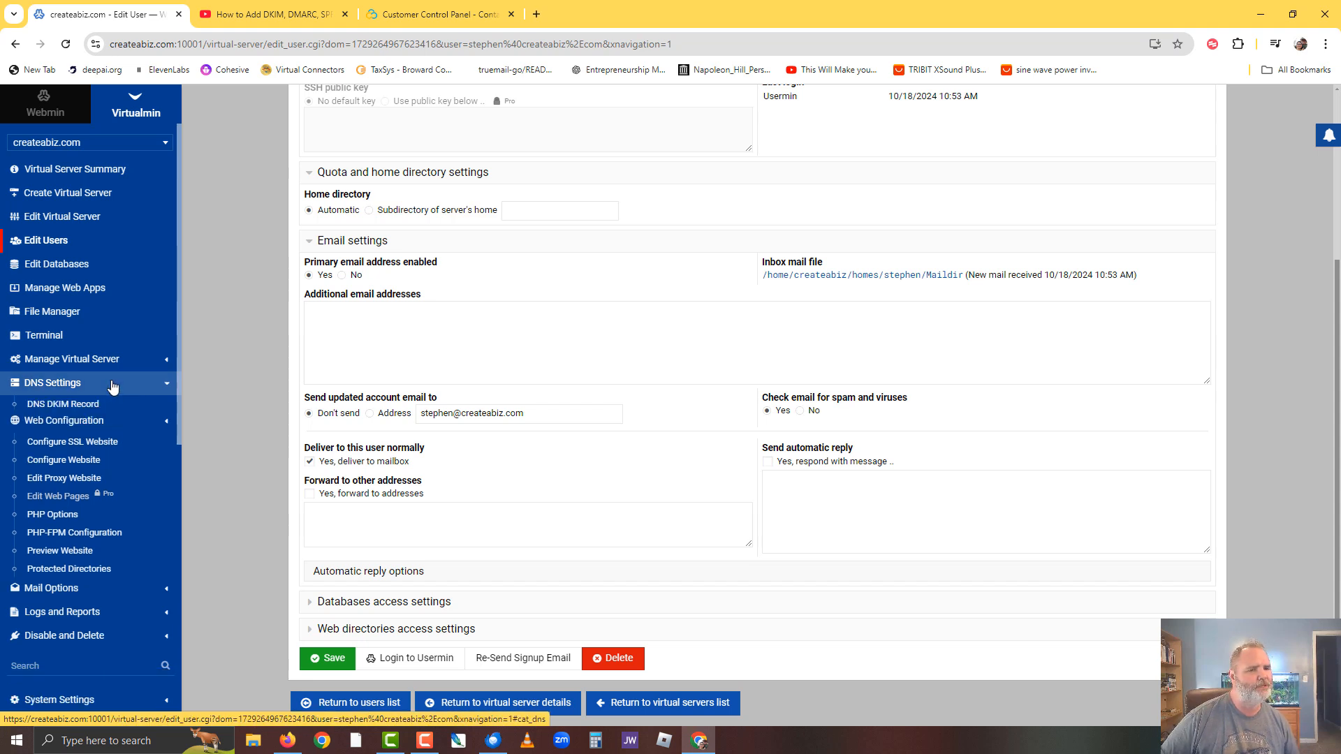
pyautogui.click(106, 361)
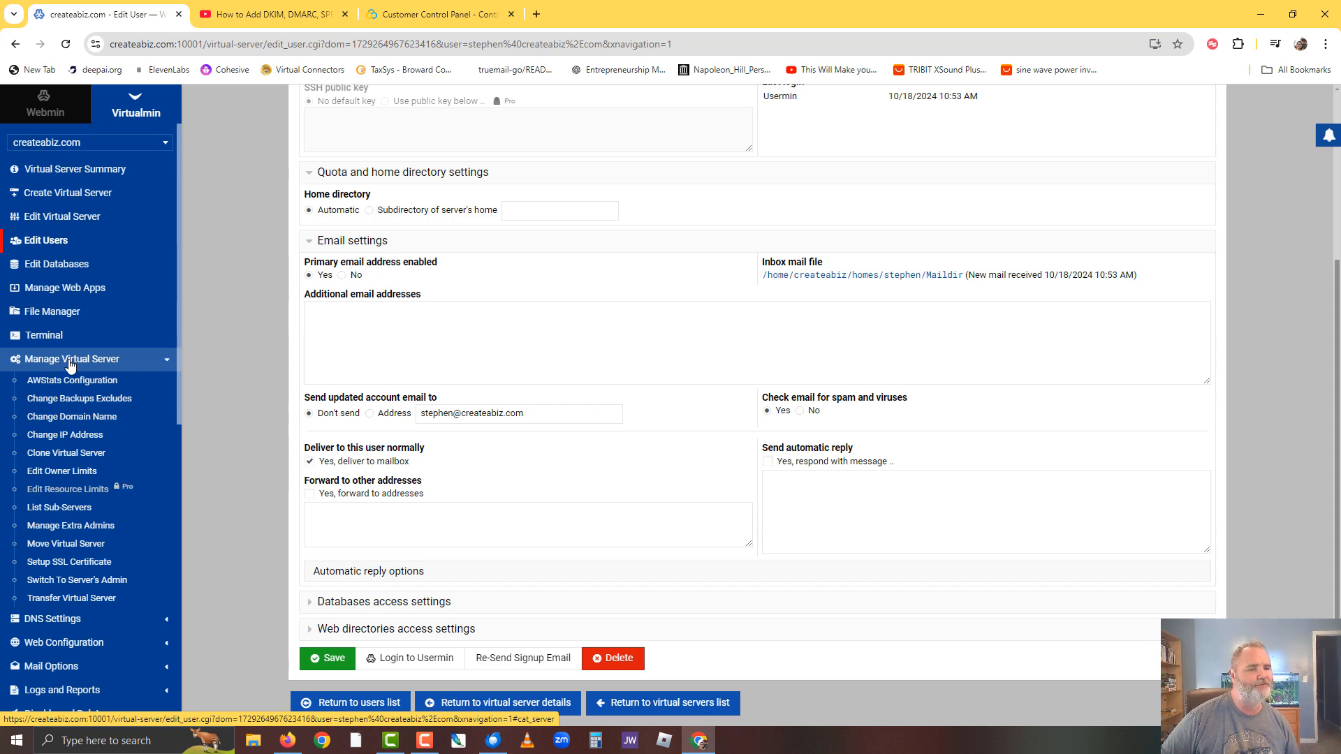
pyautogui.click(42, 564)
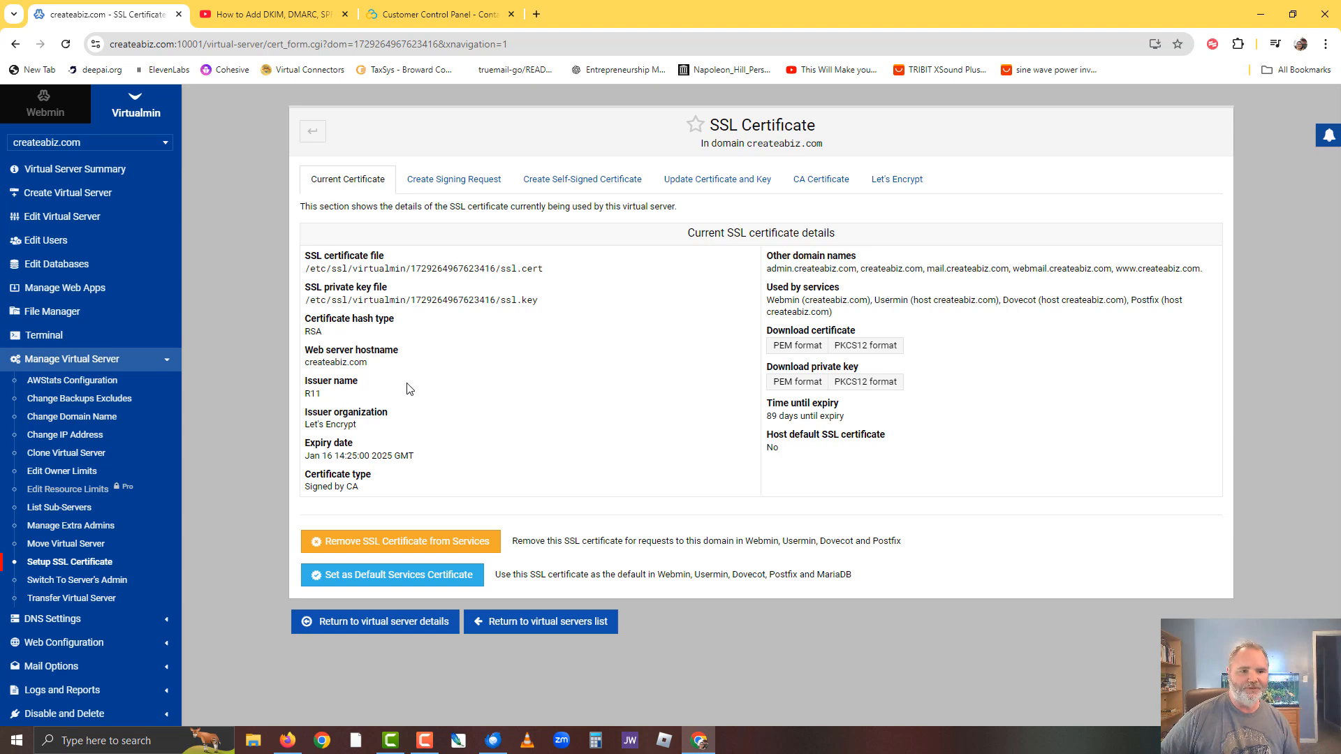
pyautogui.click(879, 180)
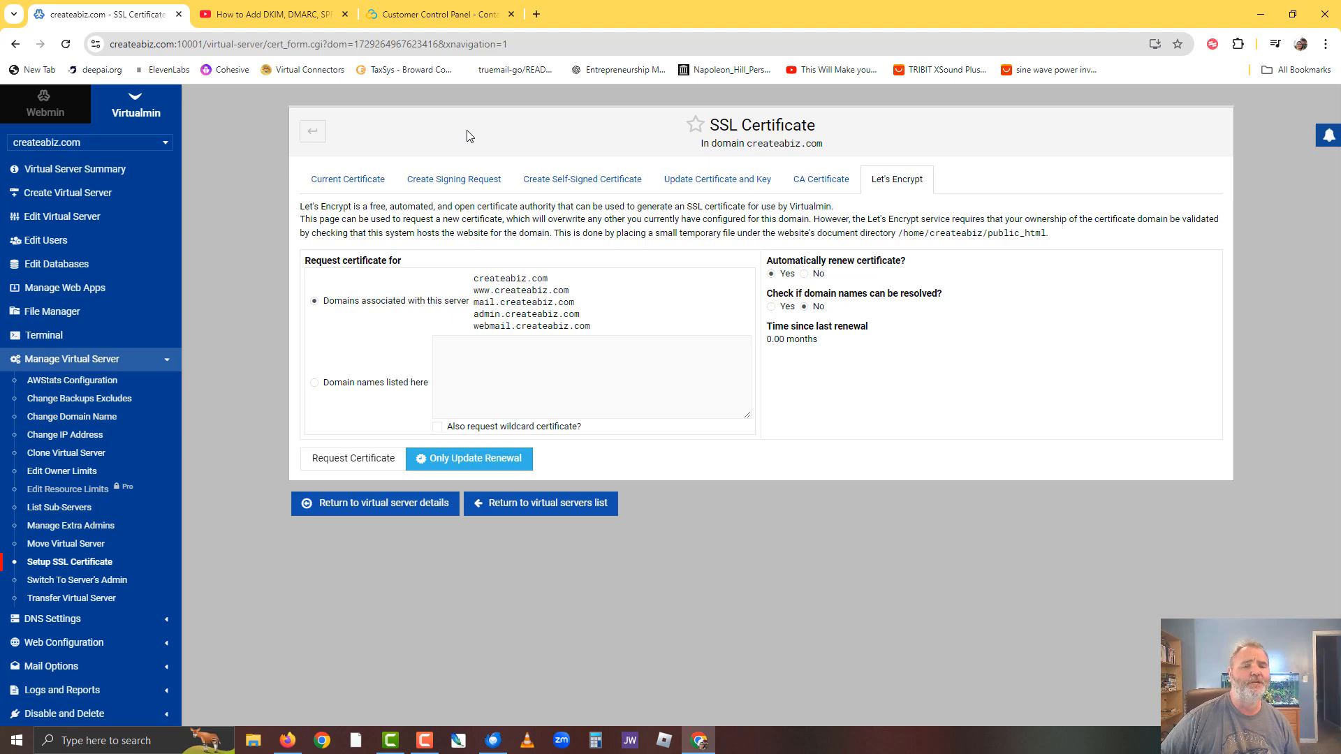
pyautogui.click(432, 16)
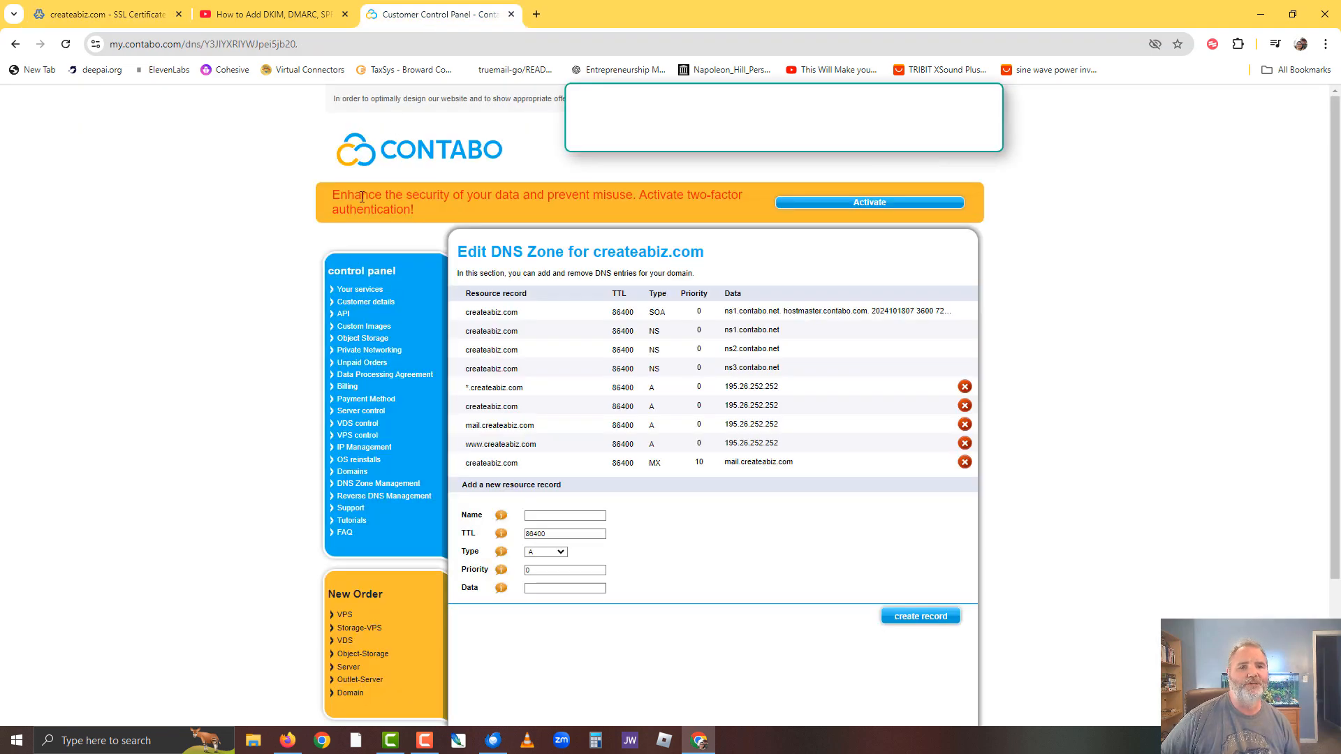
# - Add a www A record to the createabiz.com zone pointing to 195.26.252.252
pyautogui.click(345, 485)
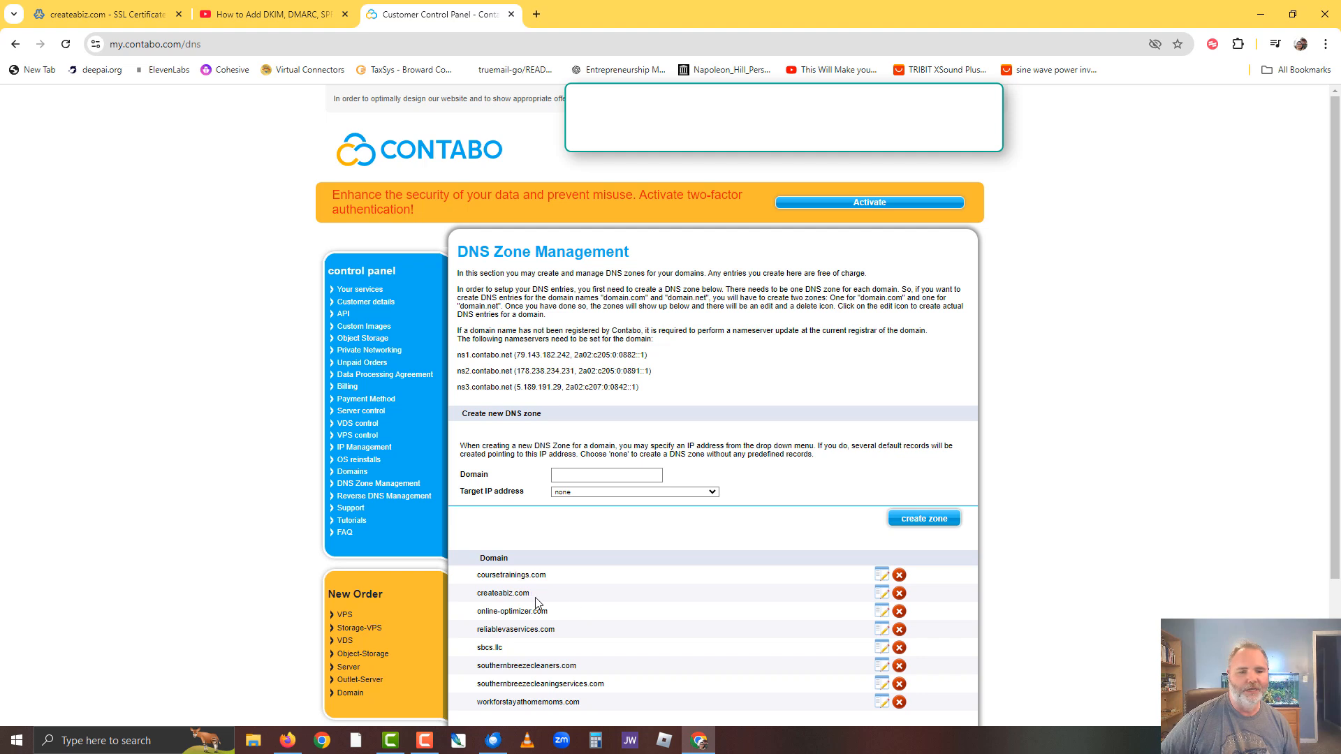
pyautogui.click(882, 598)
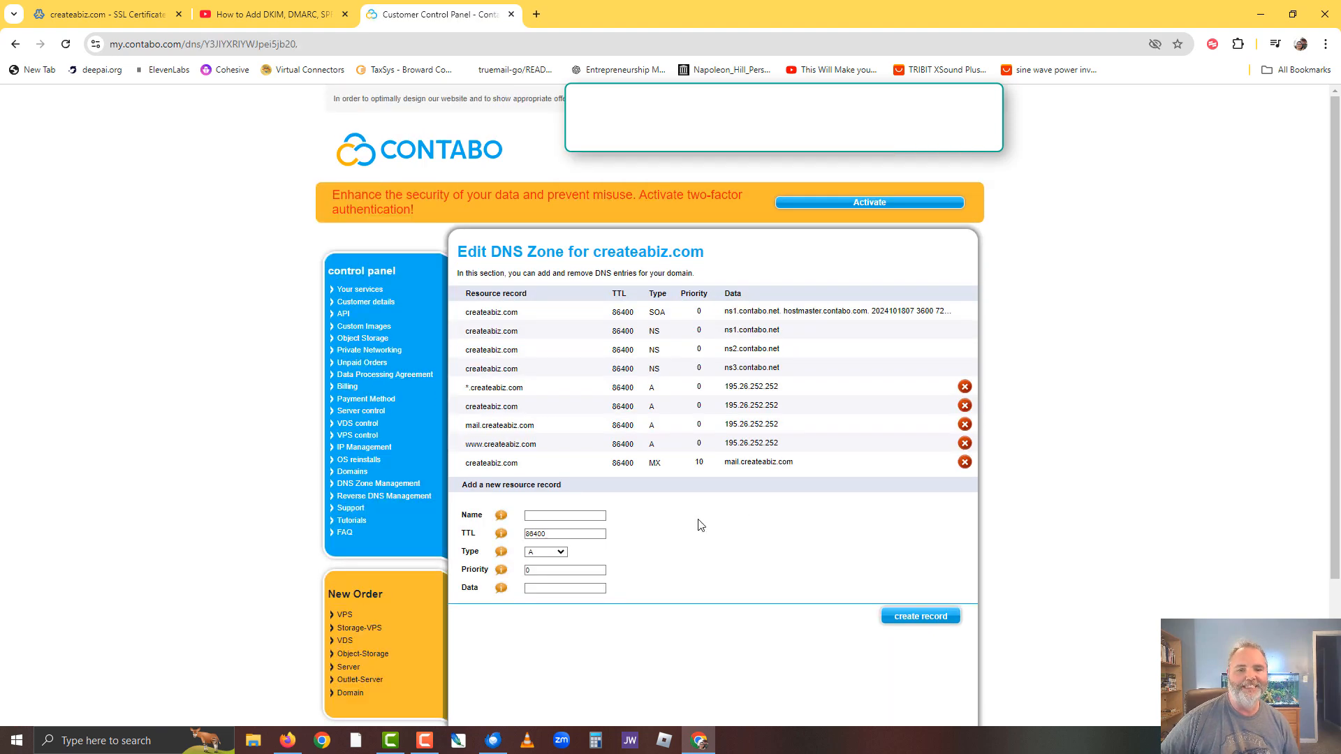
pyautogui.scroll(-2, 654, 551)
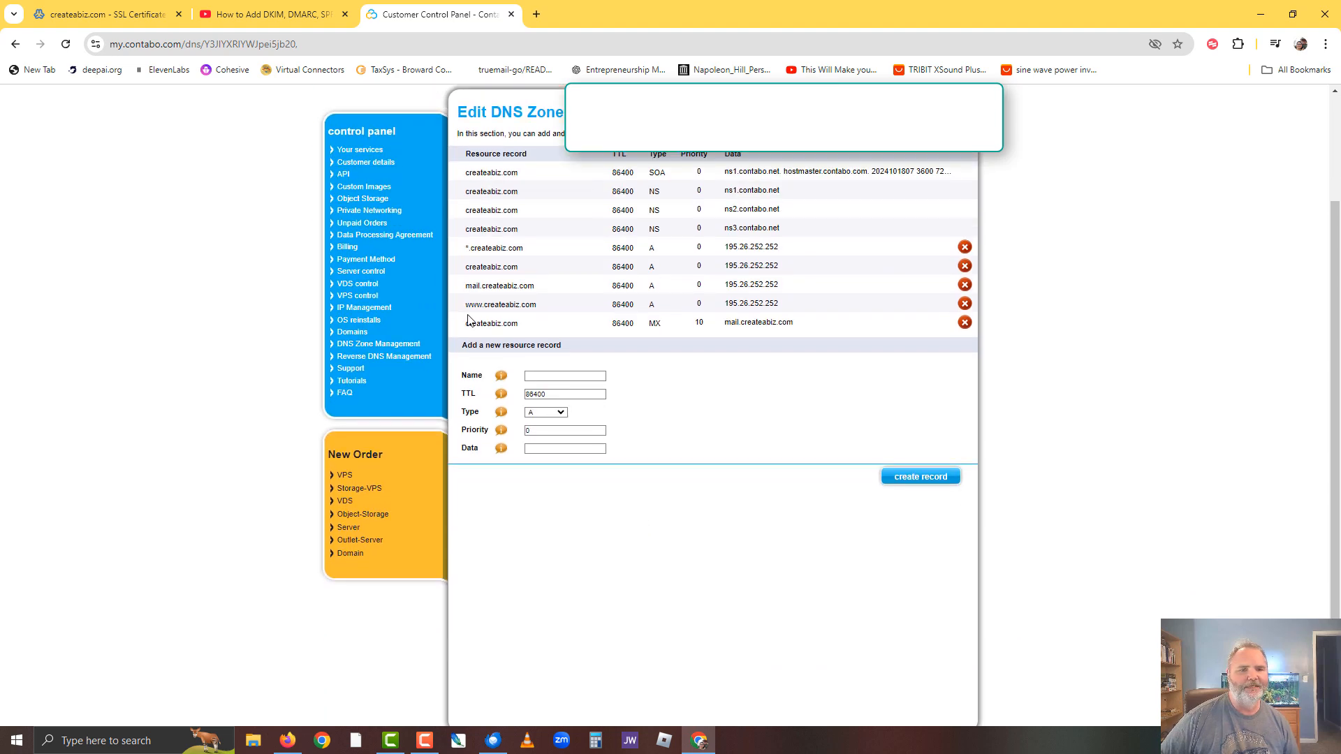
pyautogui.click(550, 376)
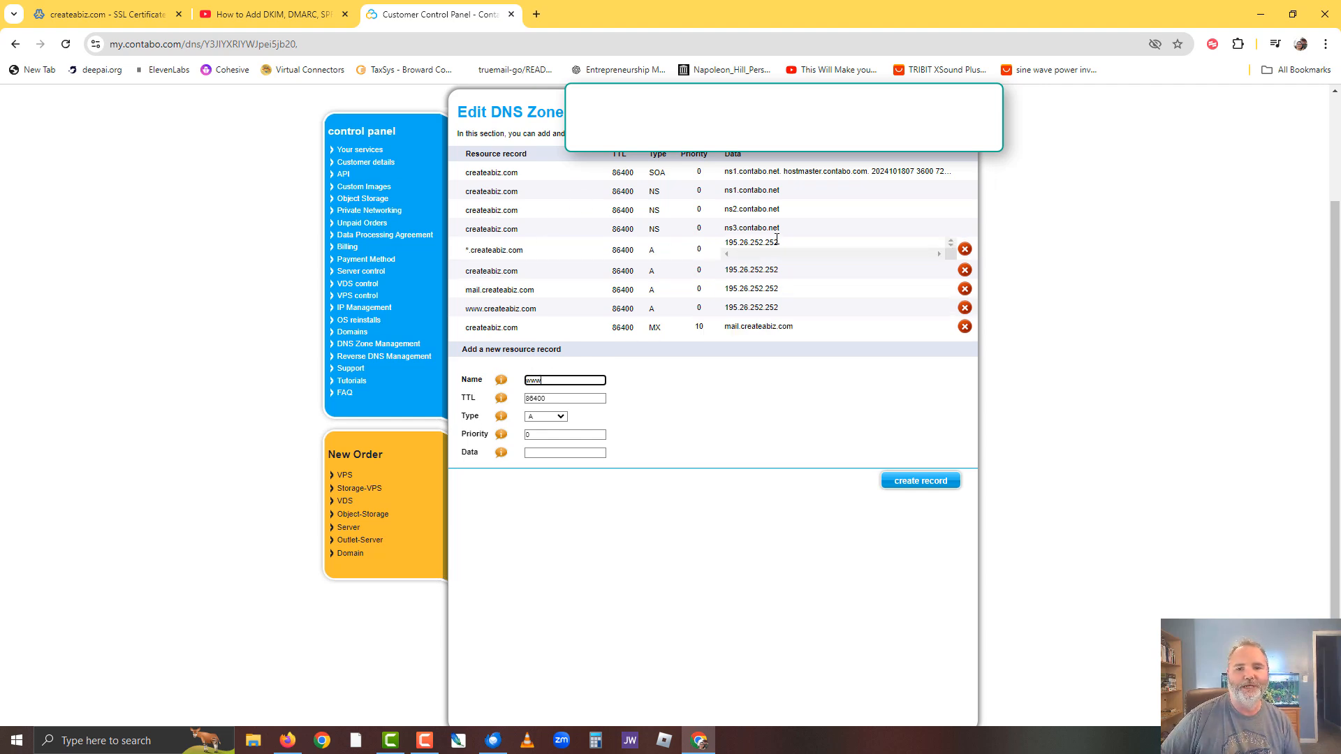
pyautogui.moveTo(781, 244); pyautogui.dragTo(727, 260)
pyautogui.hotkey('ctrl', 'c')
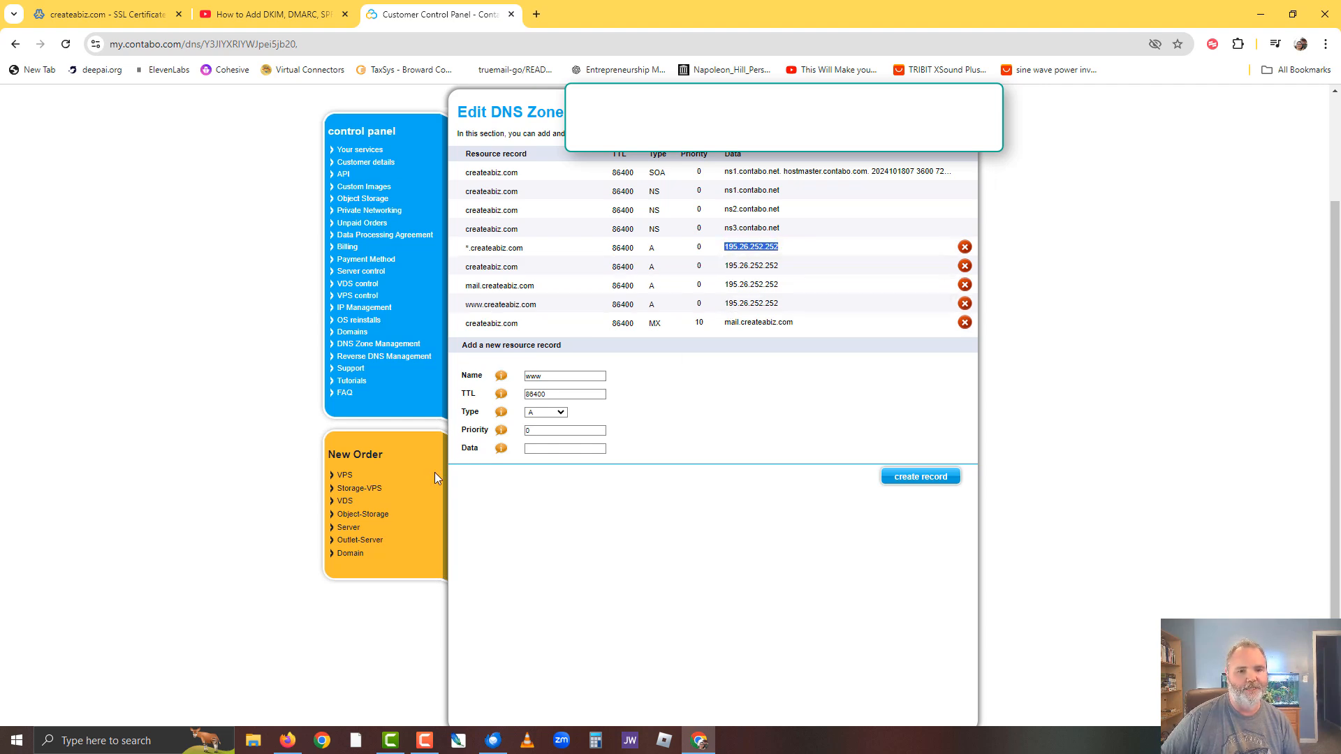
pyautogui.click(537, 449)
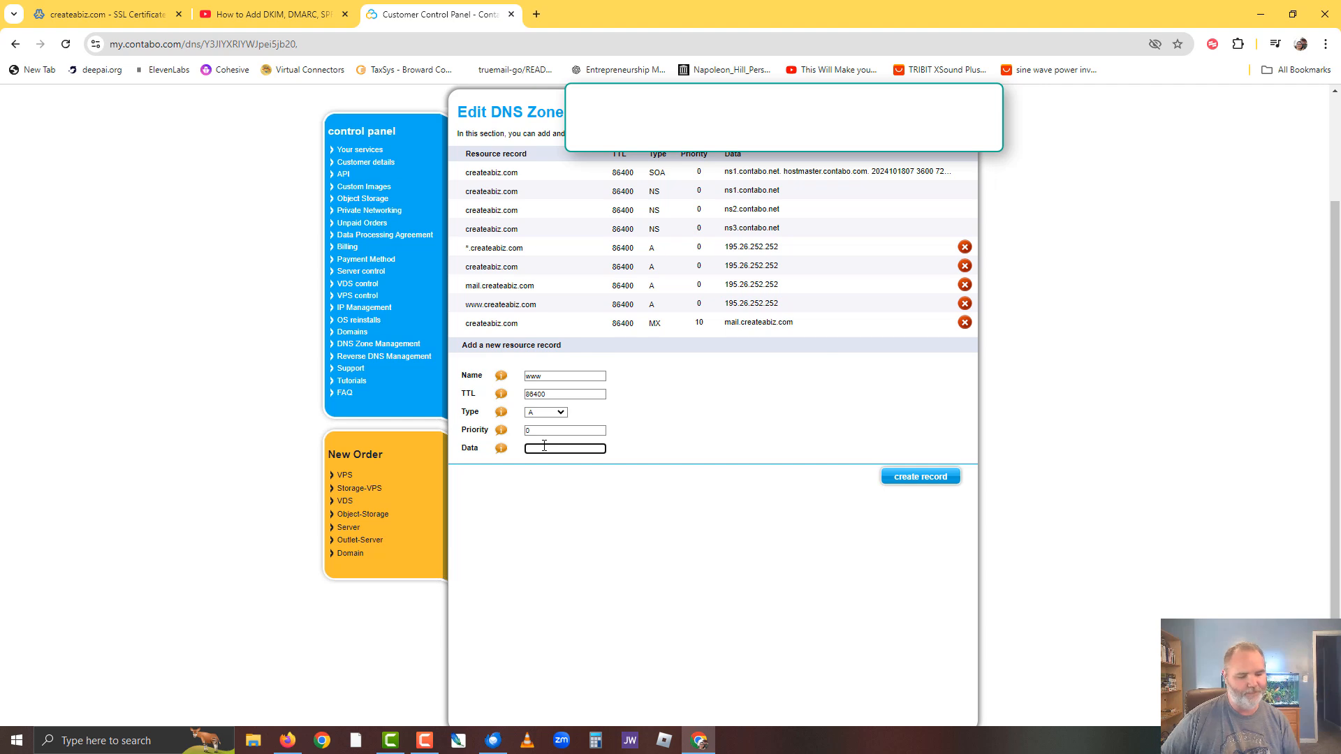
pyautogui.hotkey('ctrl', 'v')
pyautogui.click(923, 478)
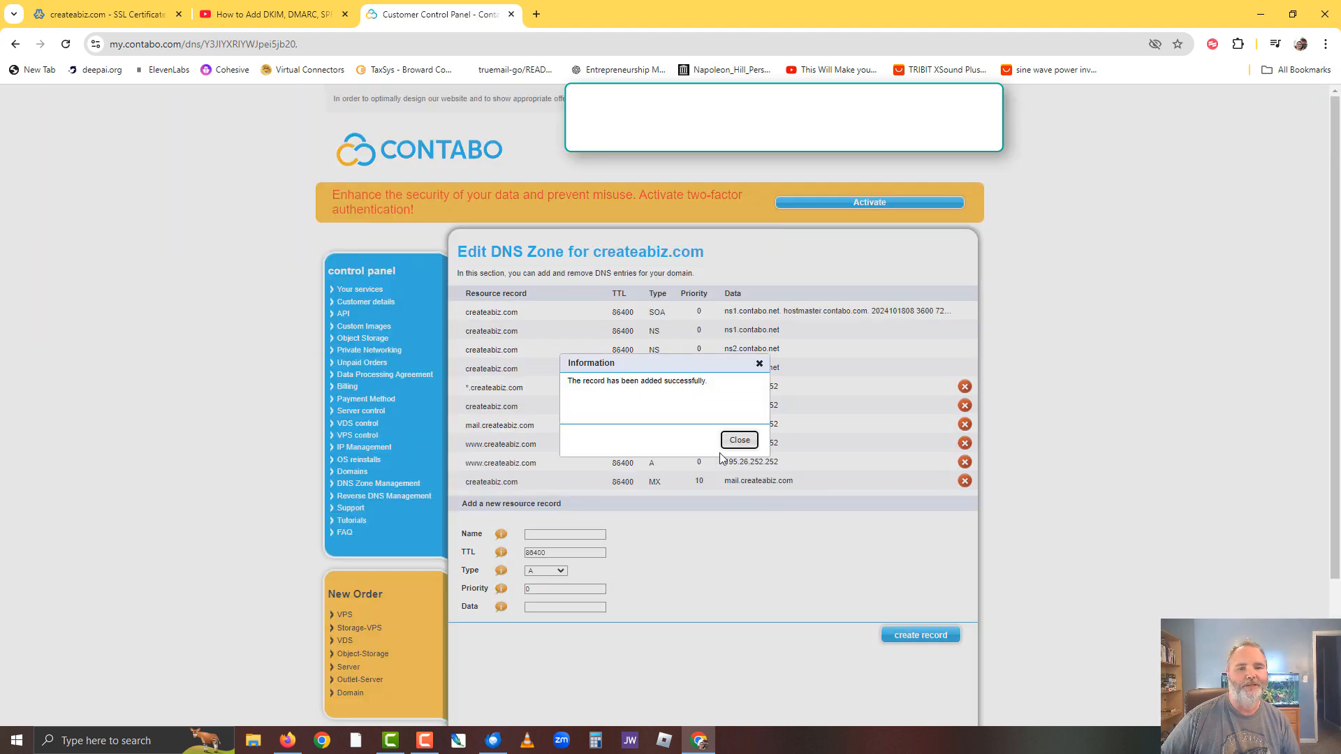
pyautogui.click(739, 440)
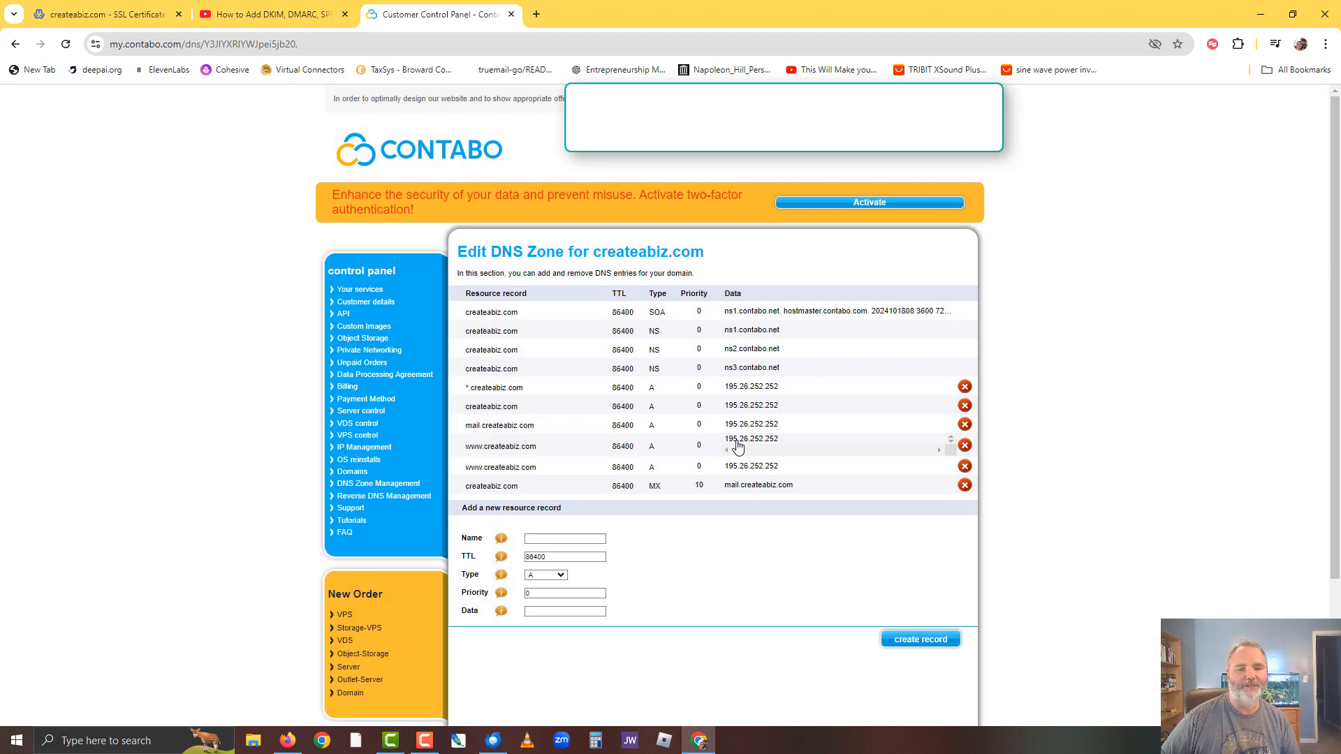
# - Add an admin A record to the zone pointing to 195.26.252.252
pyautogui.click(84, 16)
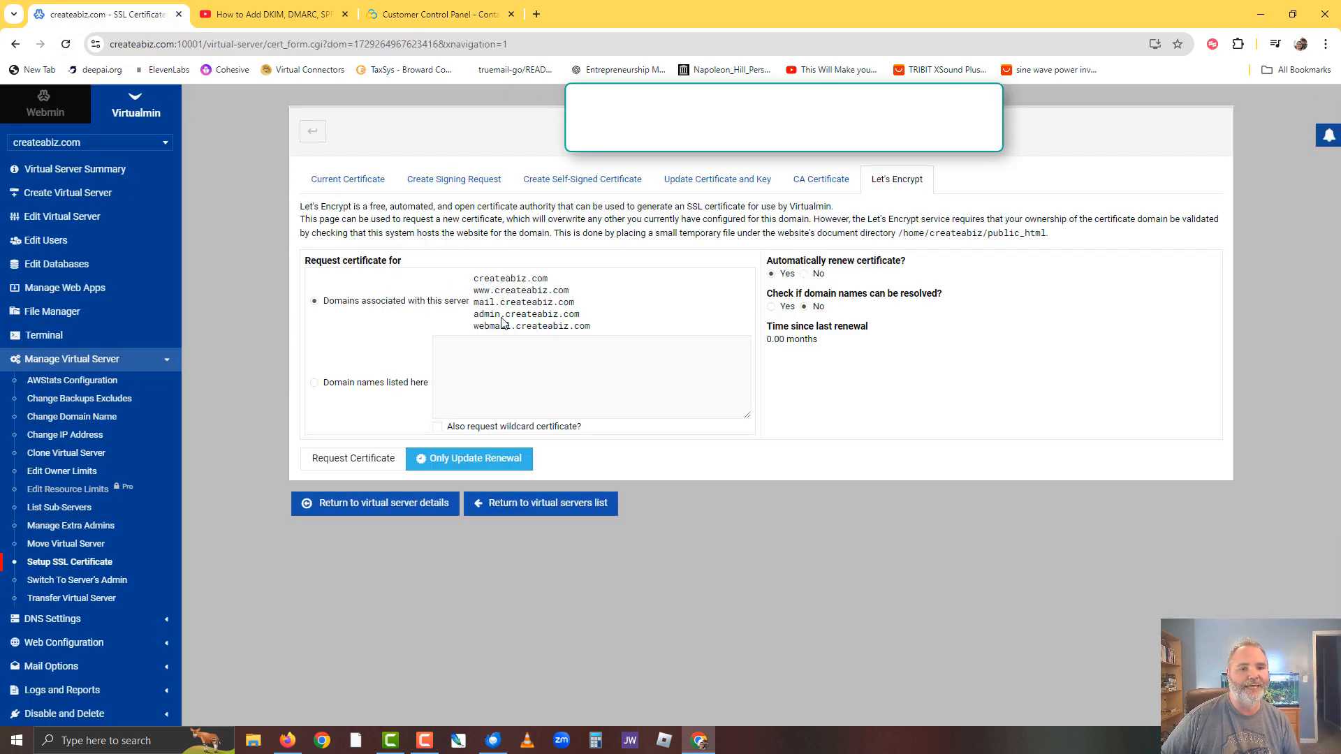
pyautogui.click(405, 15)
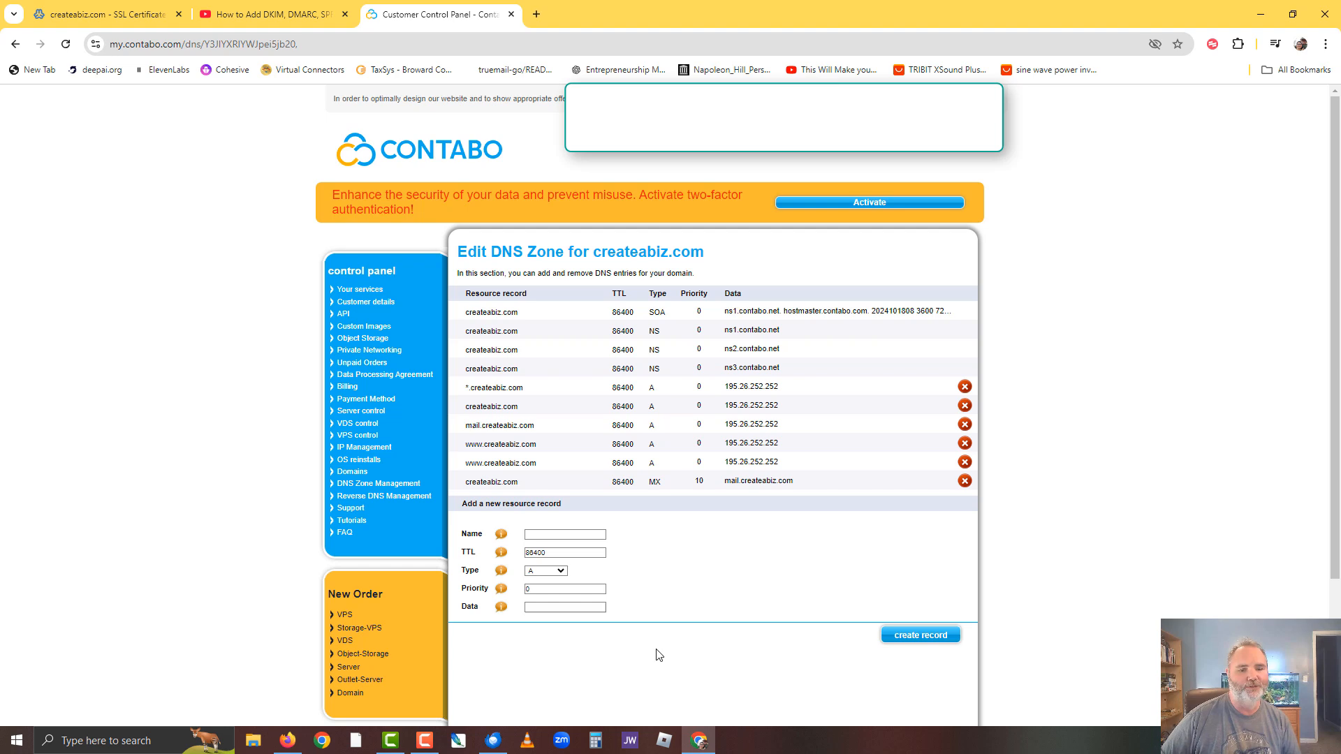
pyautogui.click(585, 533)
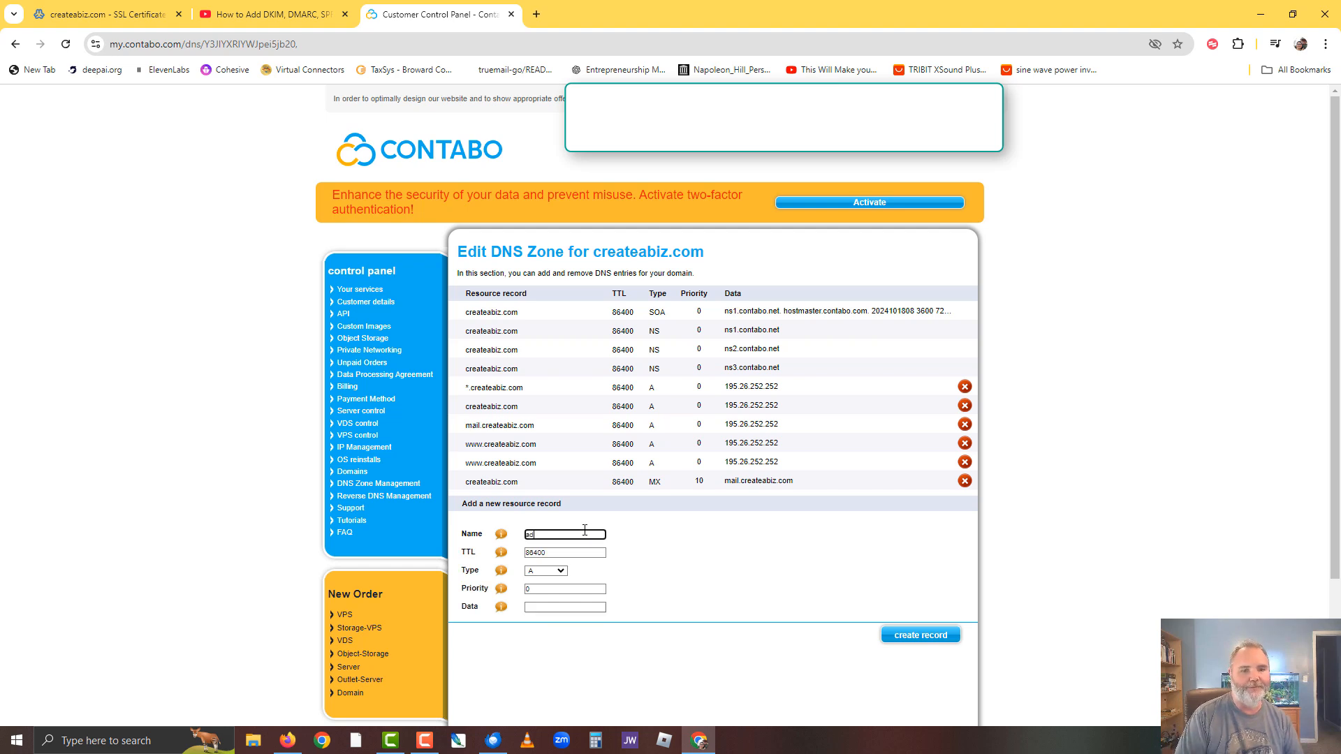
pyautogui.write('admin')
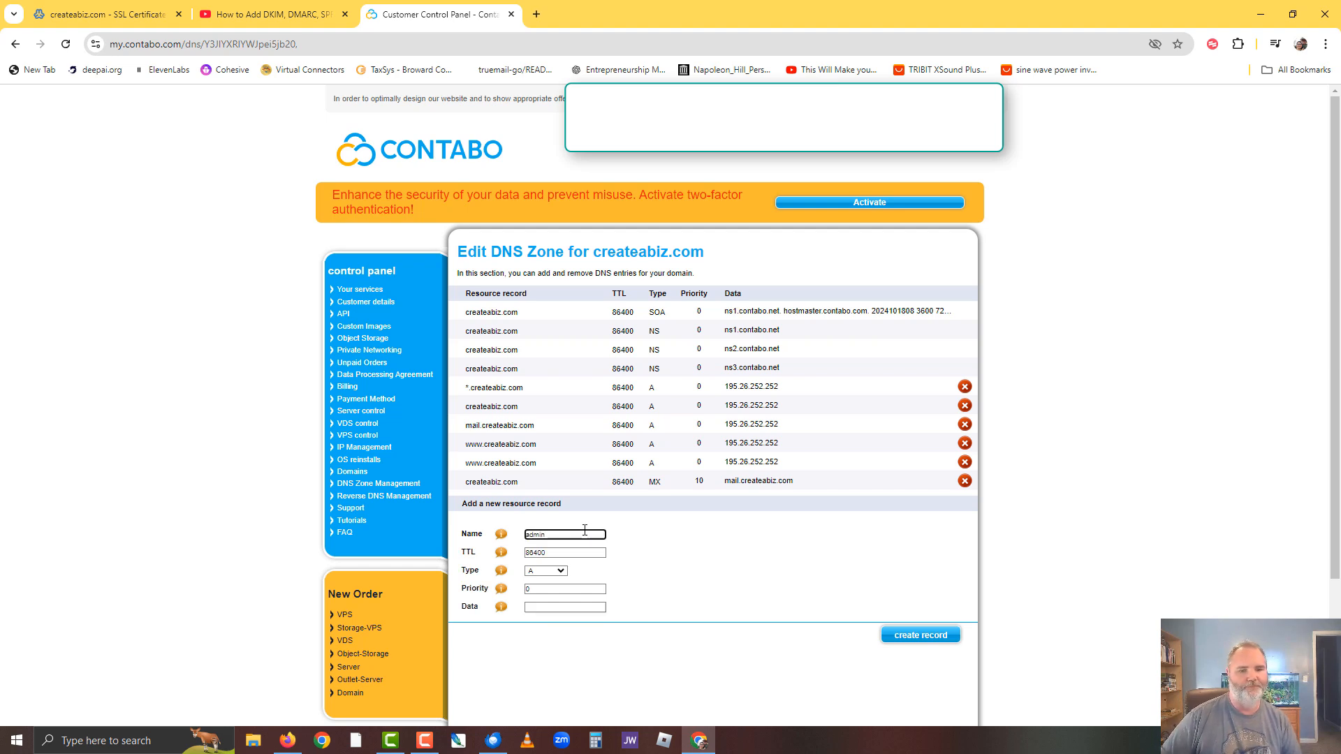
pyautogui.click(543, 607)
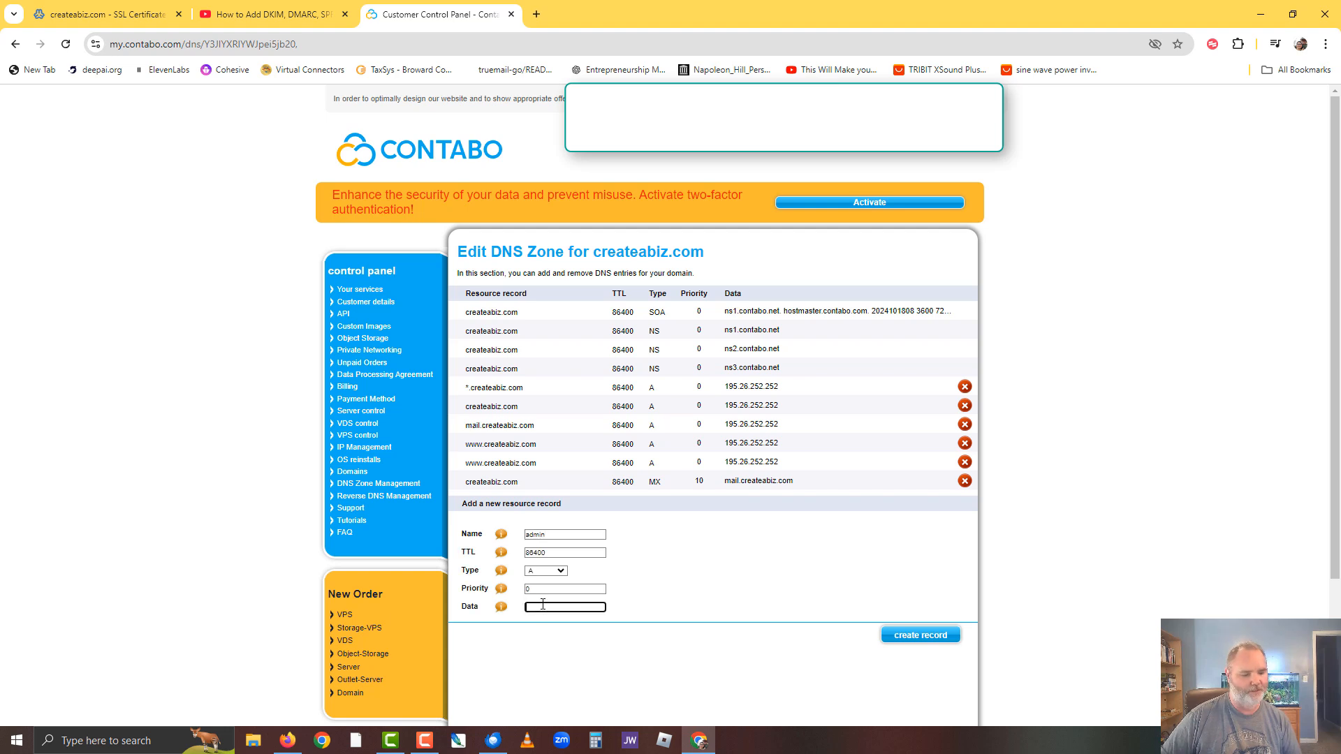
pyautogui.write('195.26.252.252')
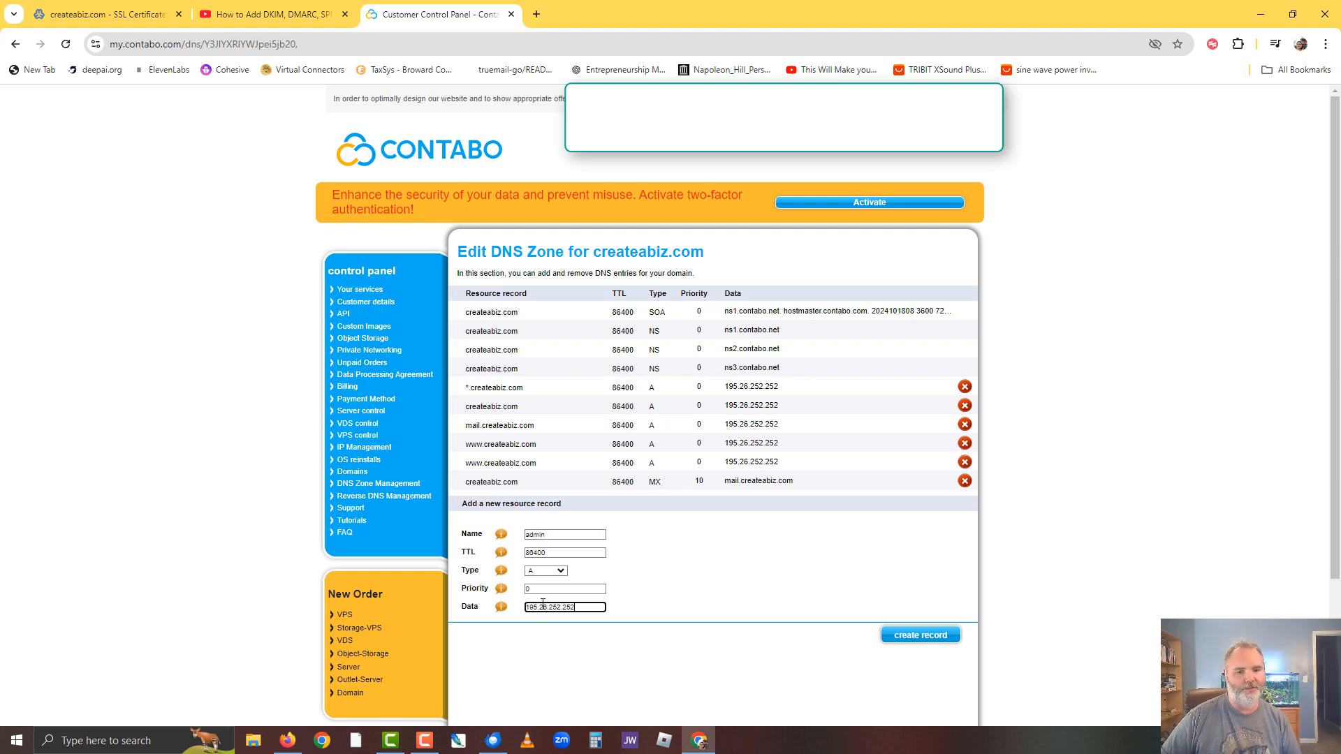
pyautogui.click(902, 636)
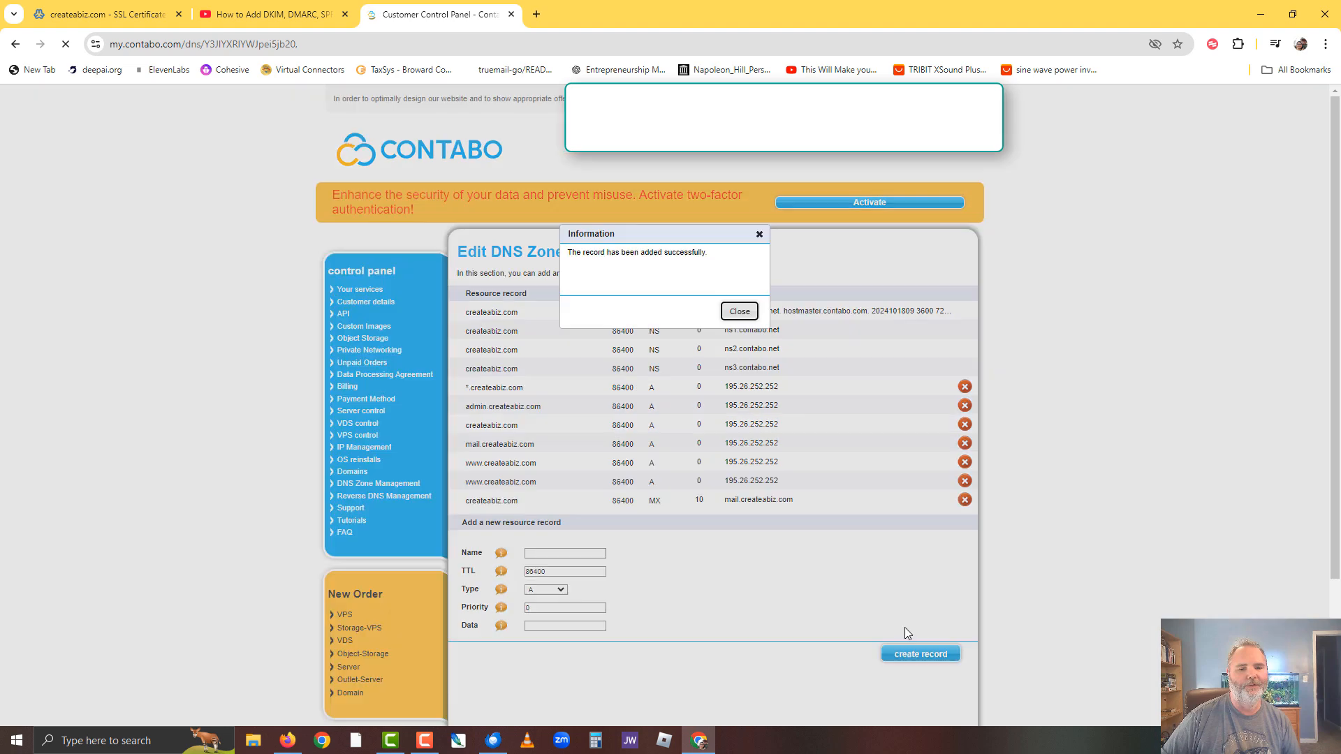
pyautogui.click(752, 446)
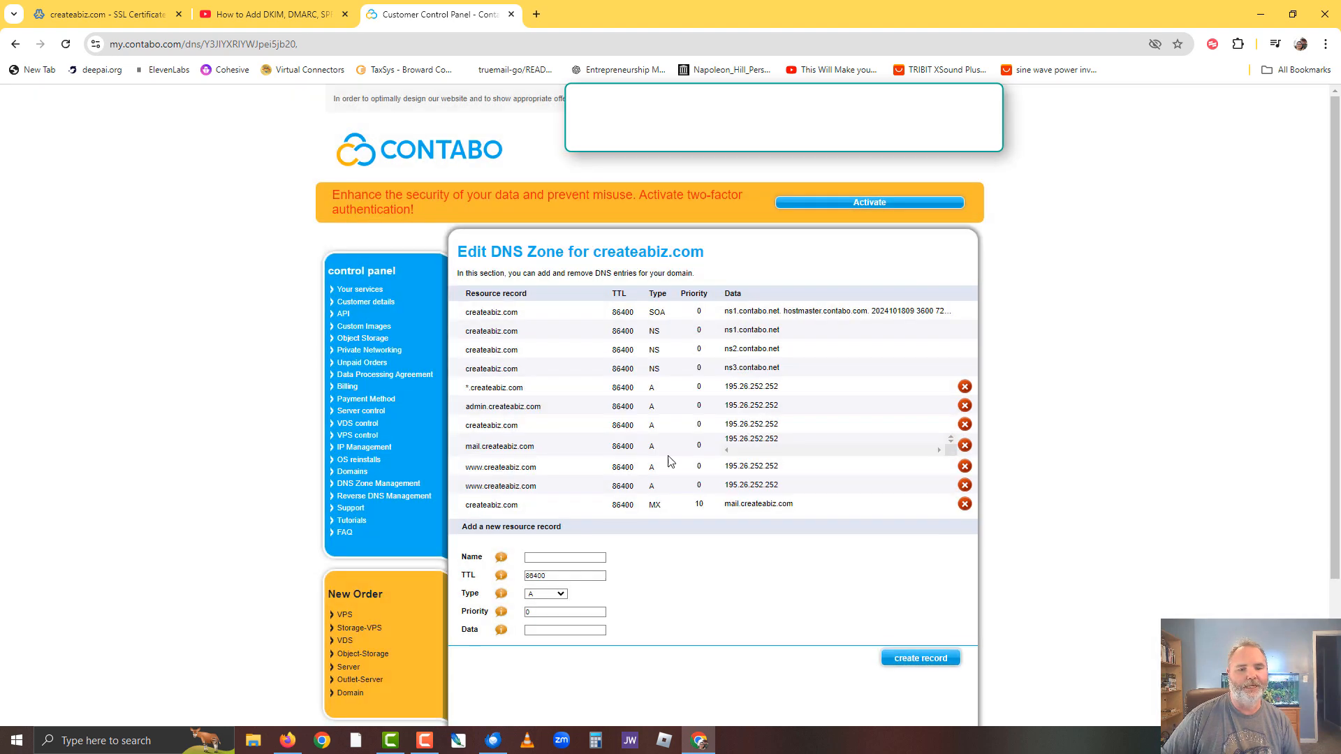
# - Add a webmail A record to the zone pointing to 195.26.252.252
pyautogui.click(553, 555)
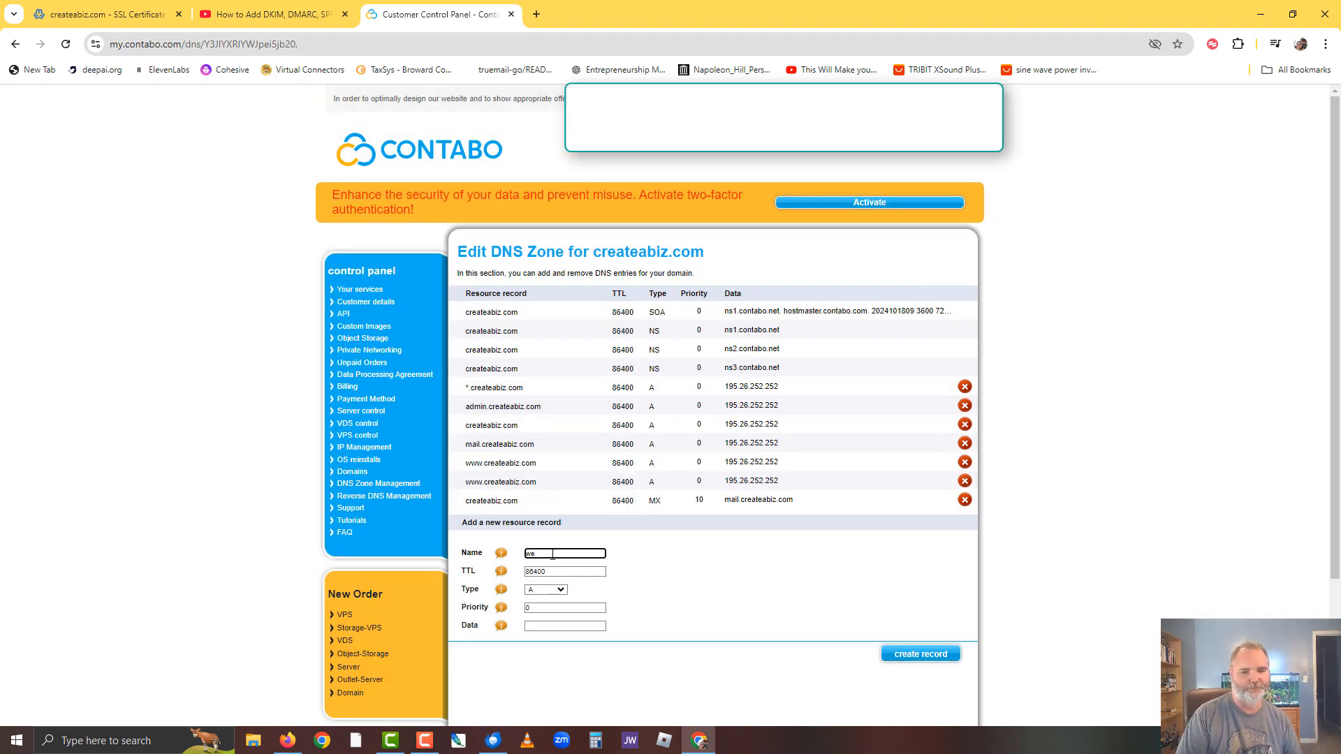
pyautogui.click(545, 627)
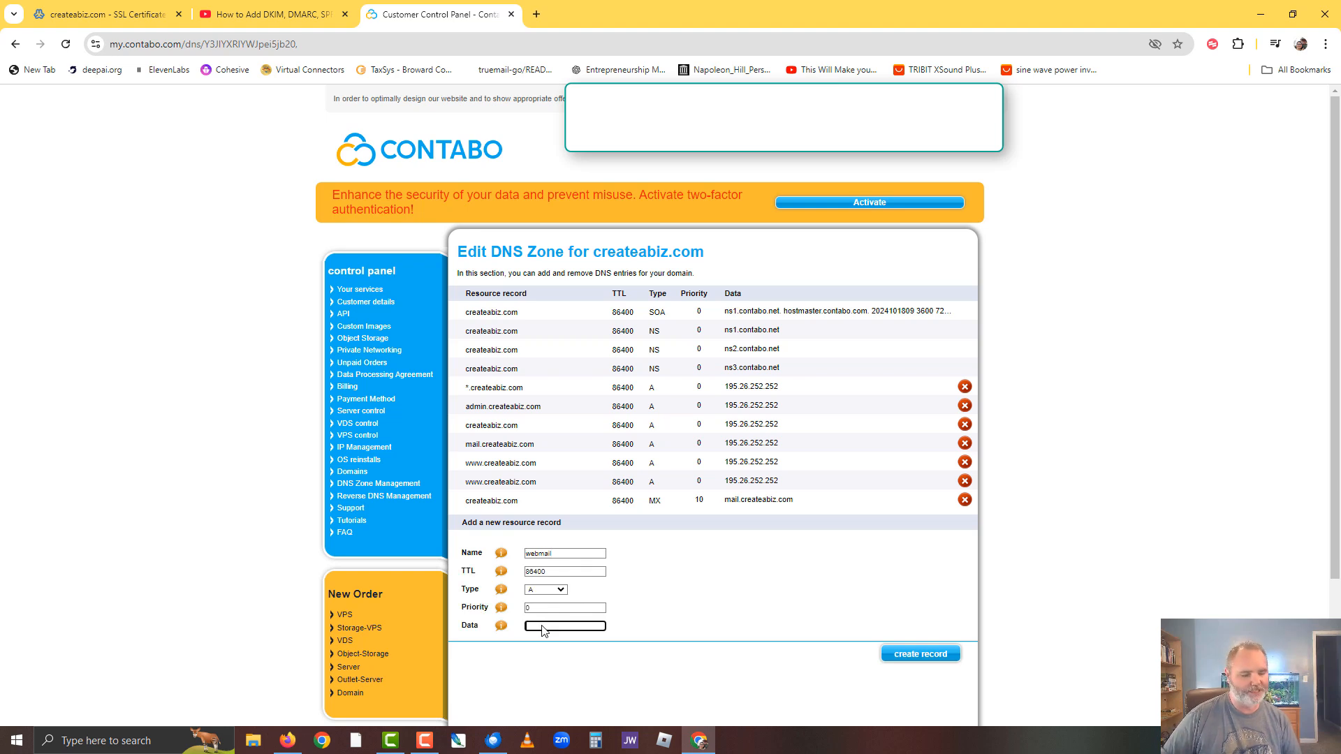
pyautogui.click(893, 655)
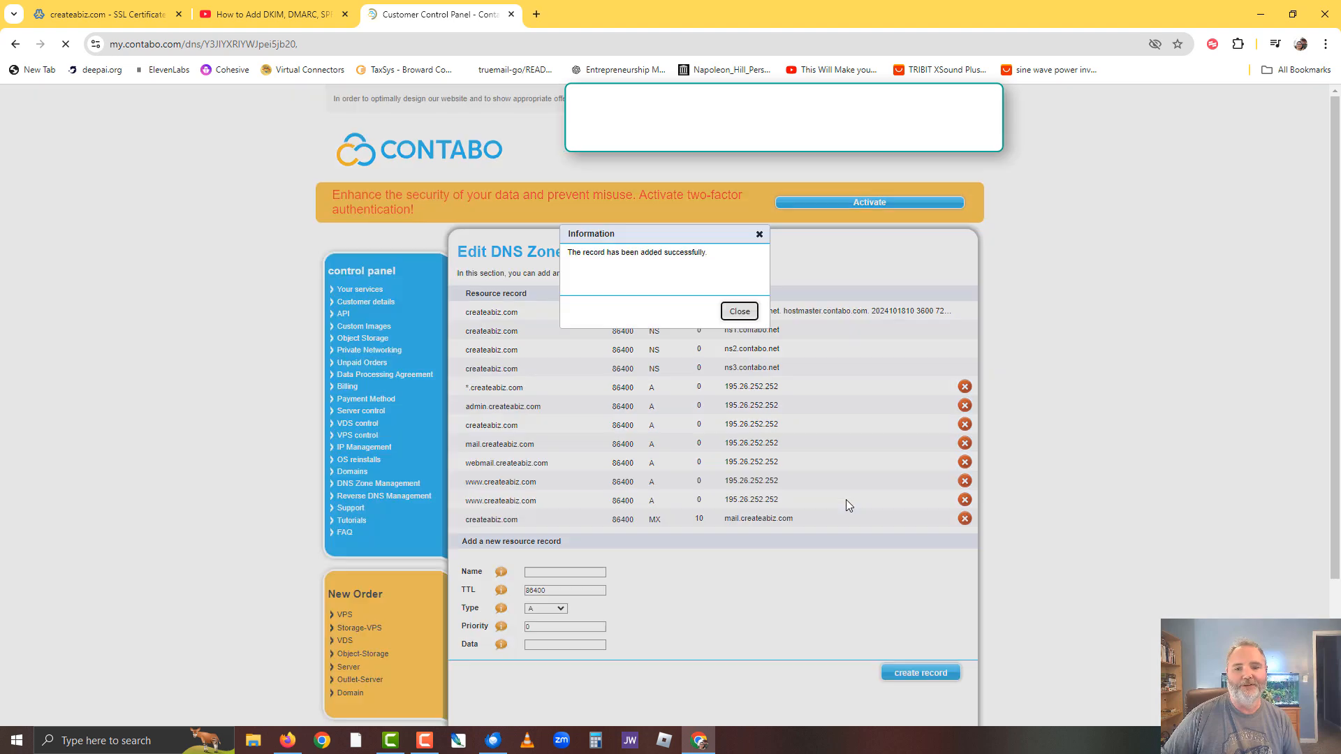
pyautogui.click(740, 440)
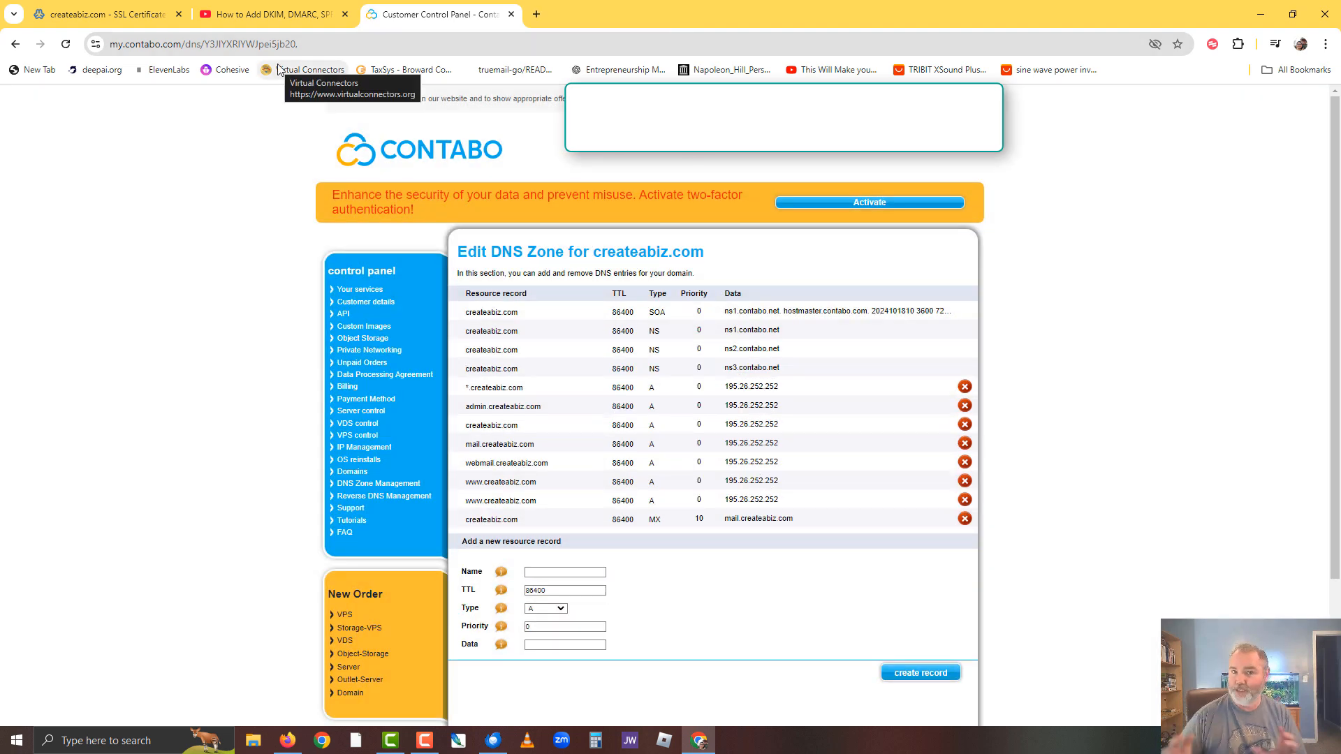
# - Open createabiz.com's DNS records as raw BIND text and select the SPF value on line 17
pyautogui.click(82, 12)
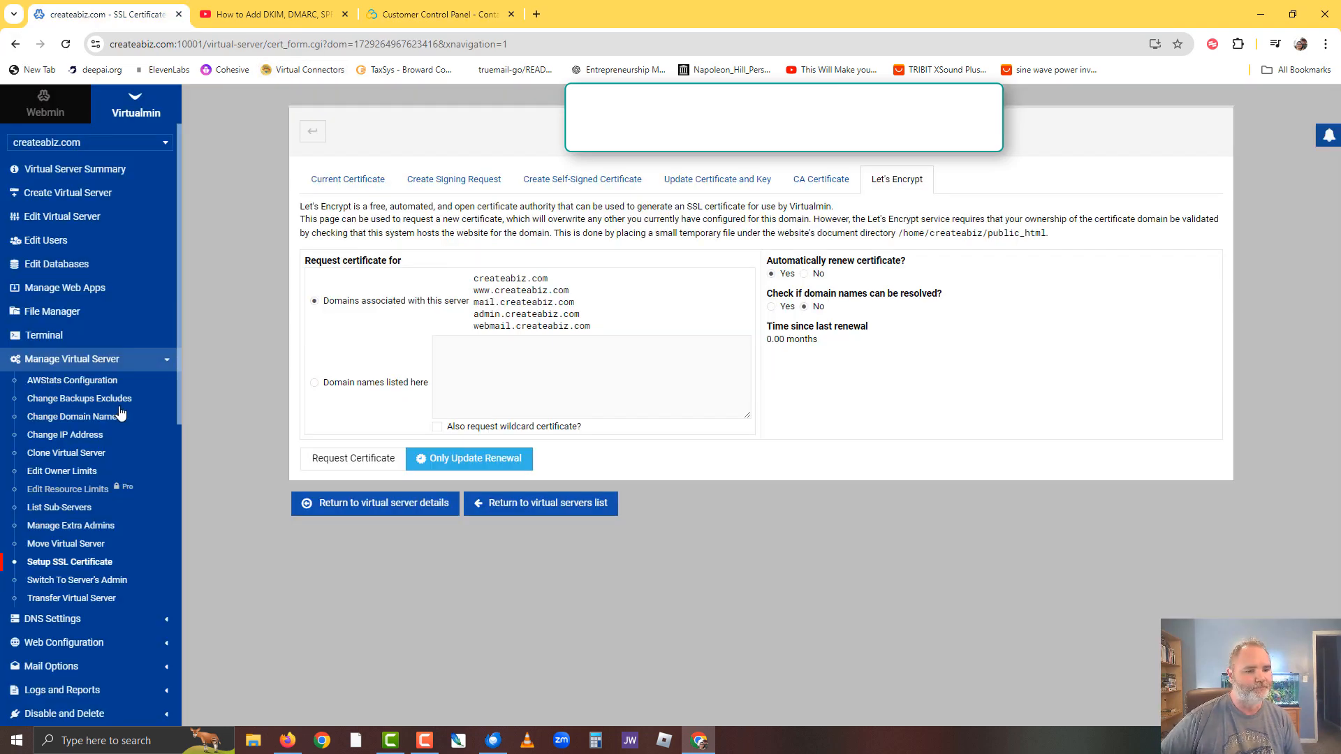
pyautogui.scroll(-3, 105, 391)
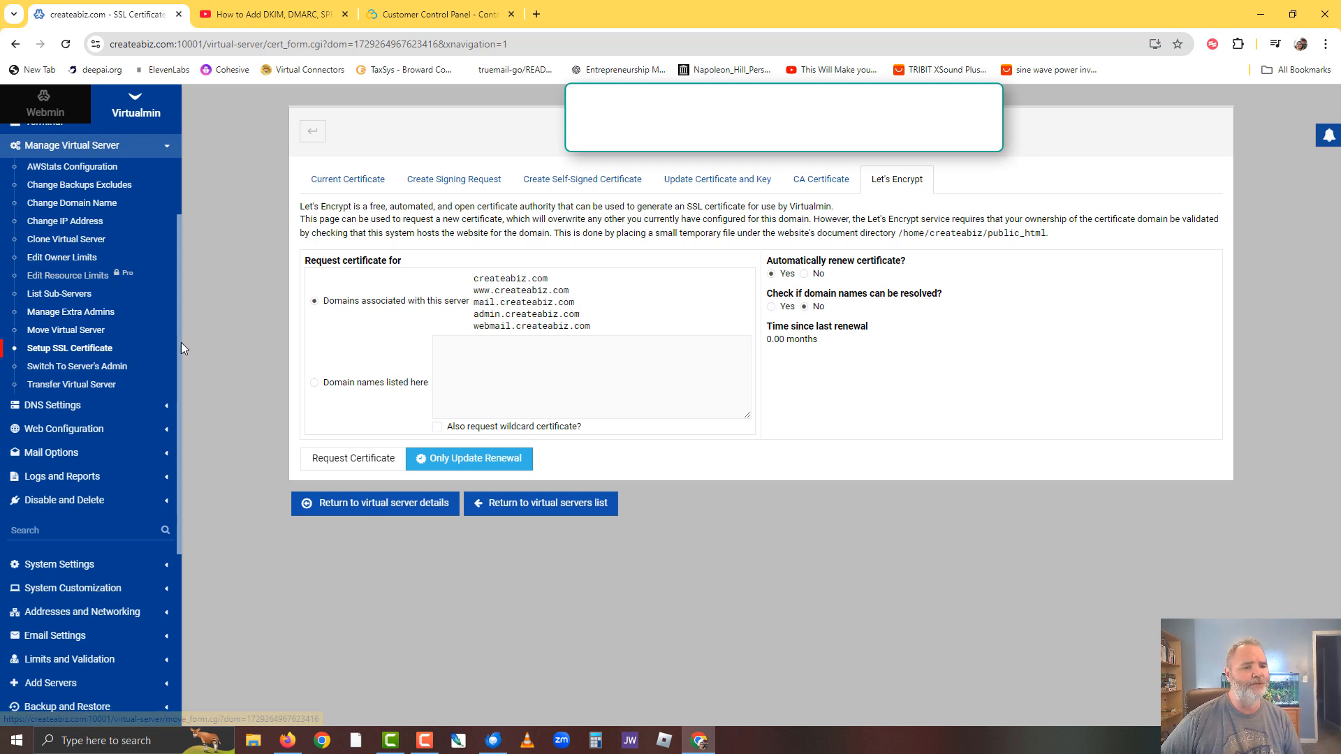
pyautogui.click(89, 411)
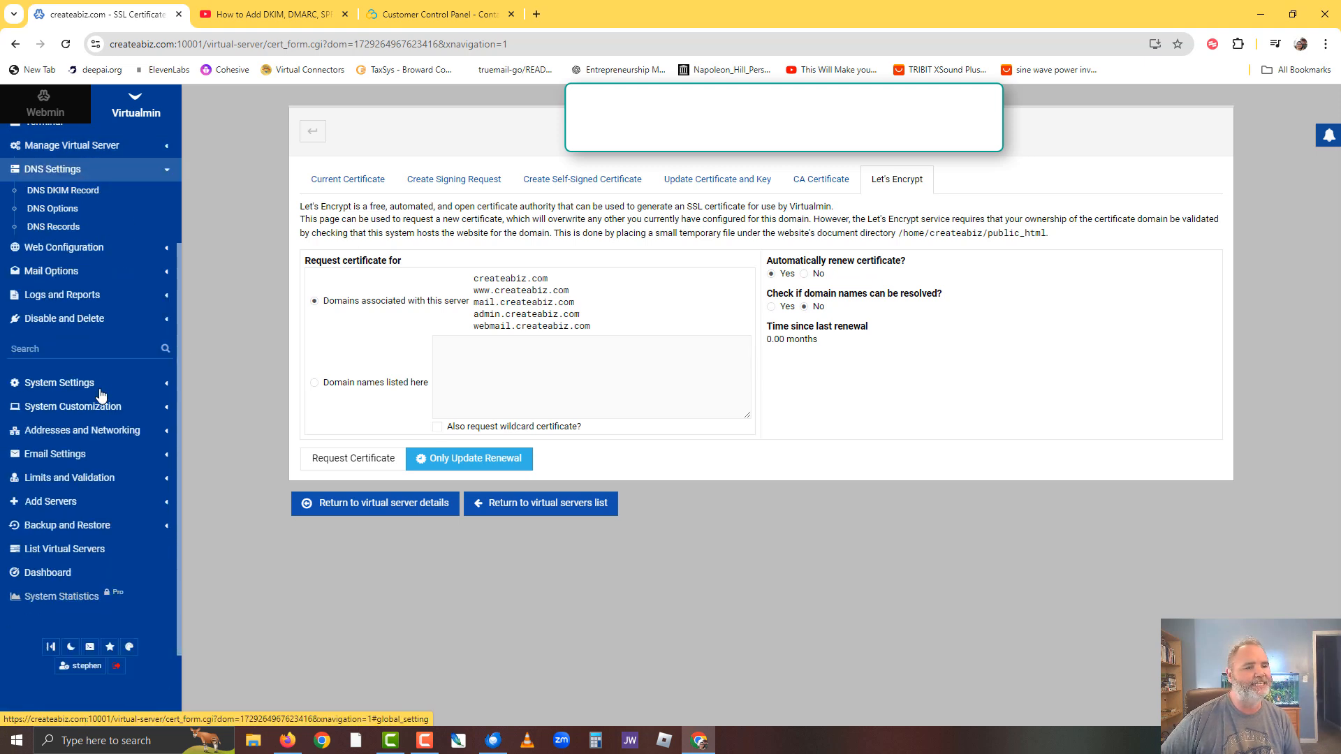
pyautogui.click(60, 230)
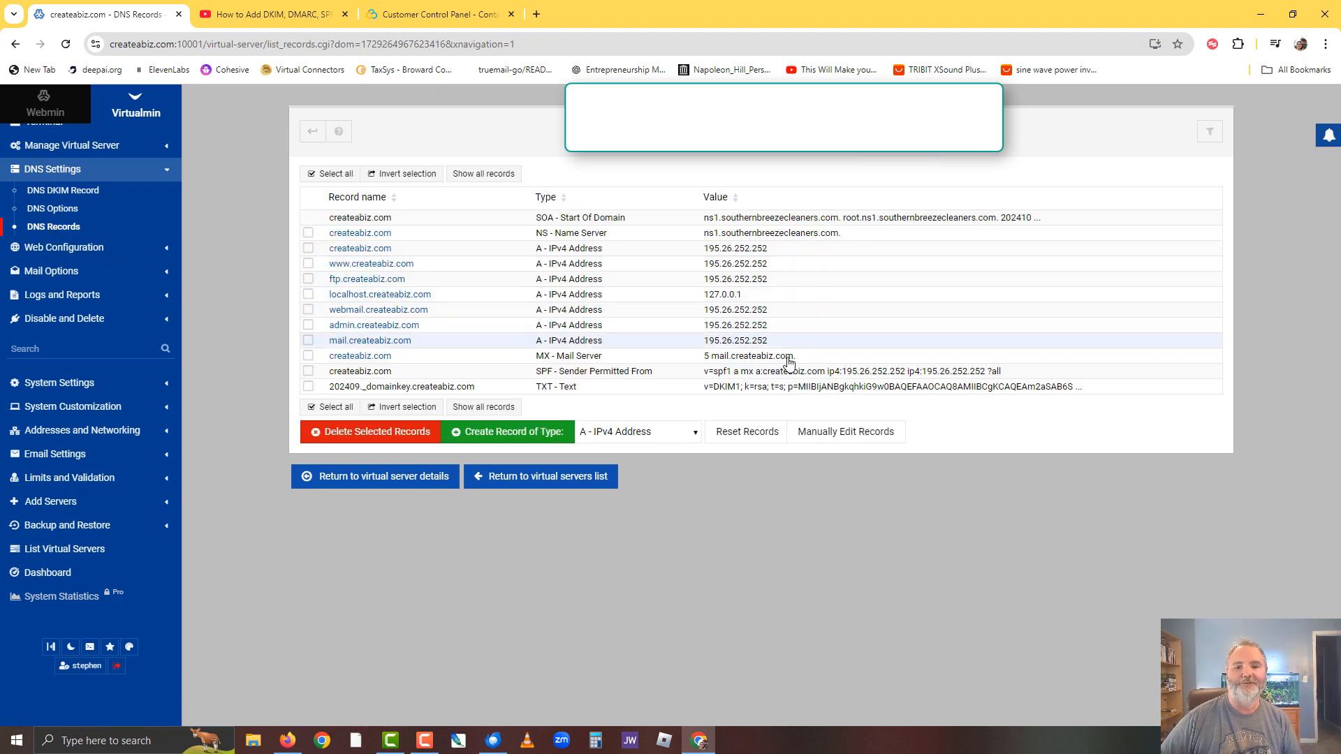
pyautogui.click(825, 435)
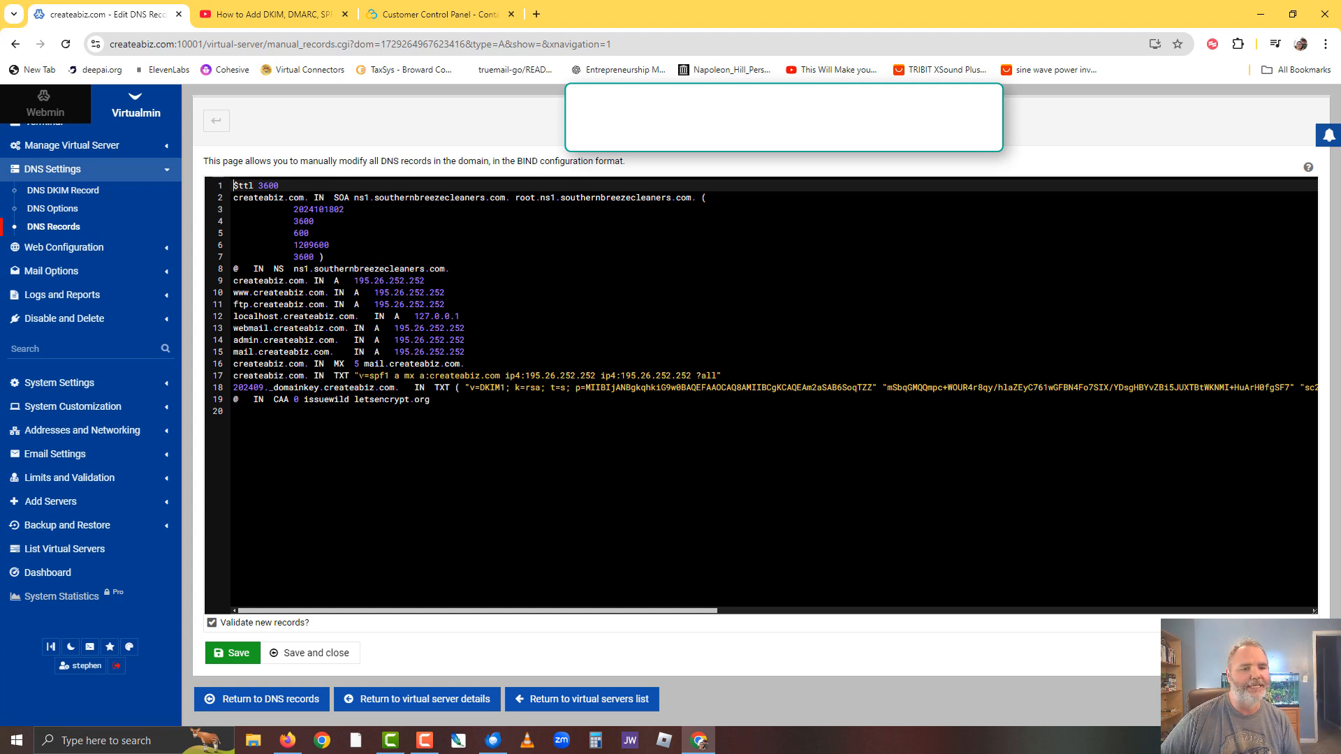
pyautogui.click(359, 376)
pyautogui.moveTo(359, 376); pyautogui.dragTo(717, 376)
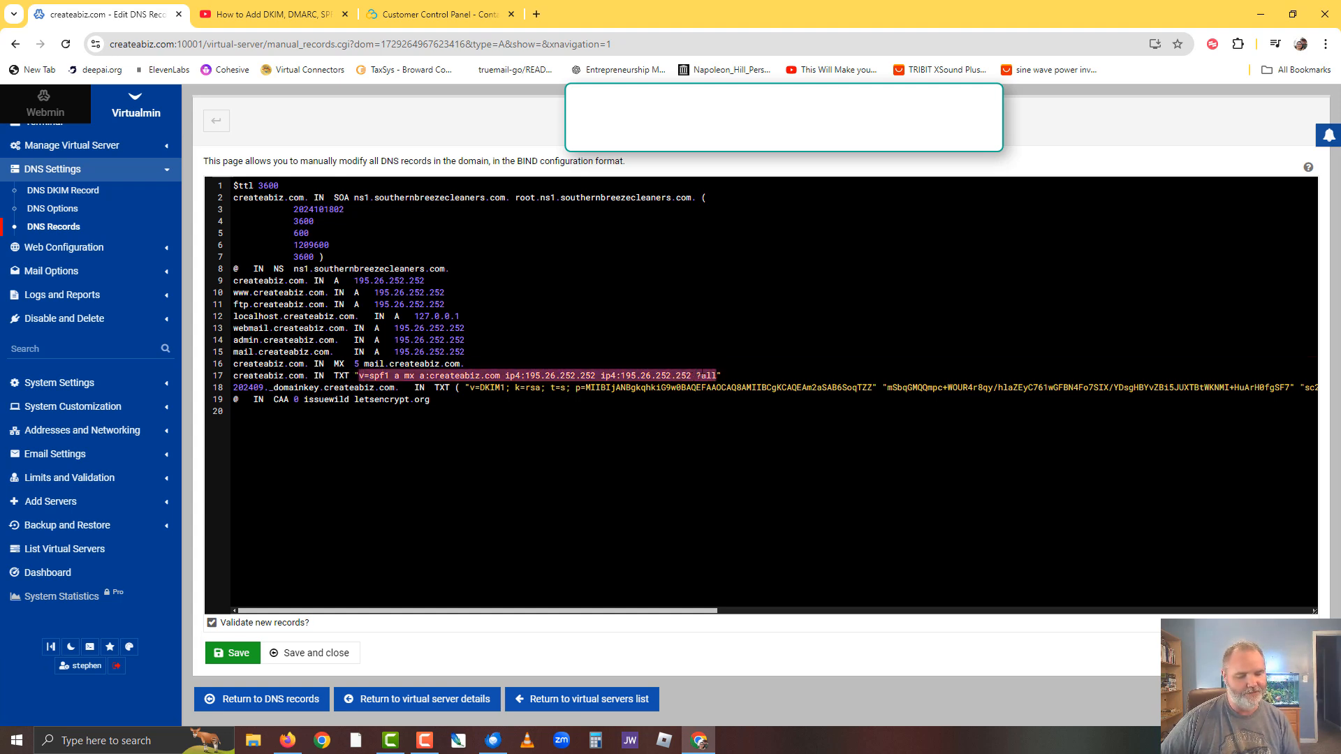
# - Create a createabiz.com TXT record in Contabo holding the pasted v=spf1 SPF value
pyautogui.click(423, 15)
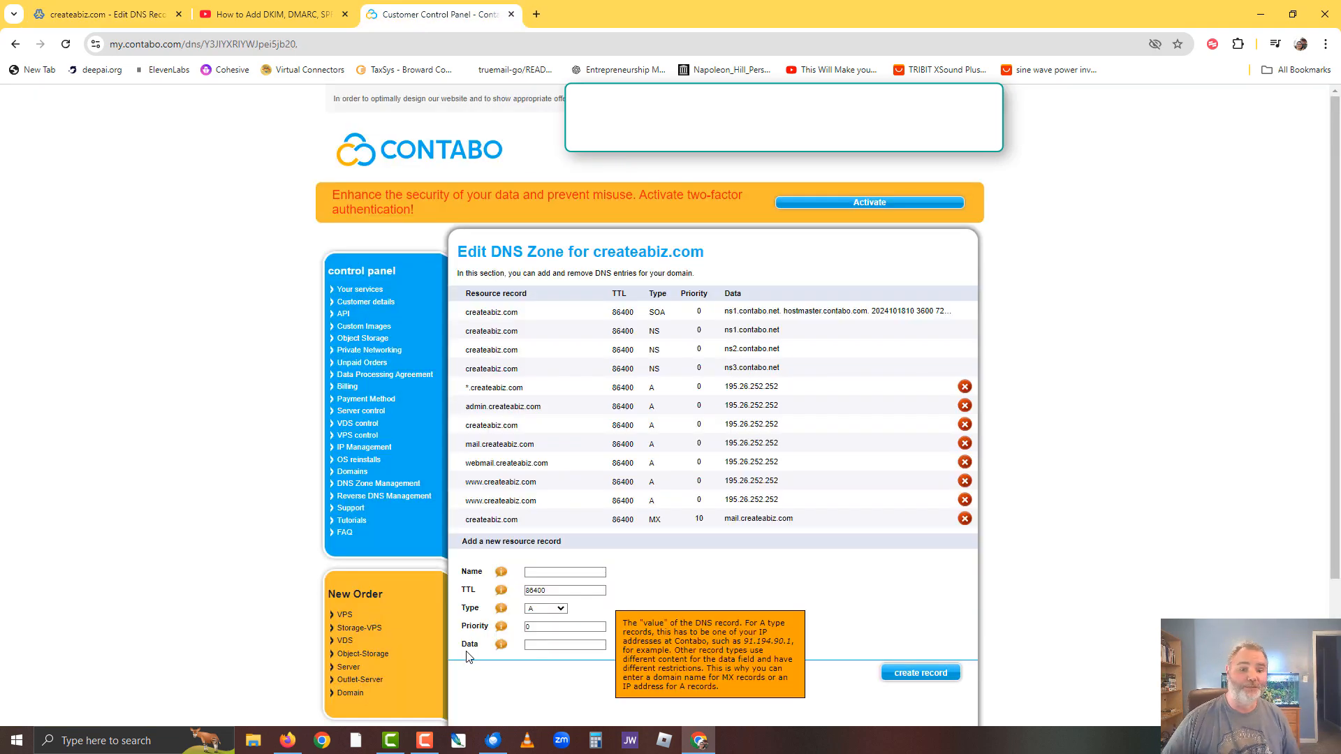
pyautogui.click(544, 570)
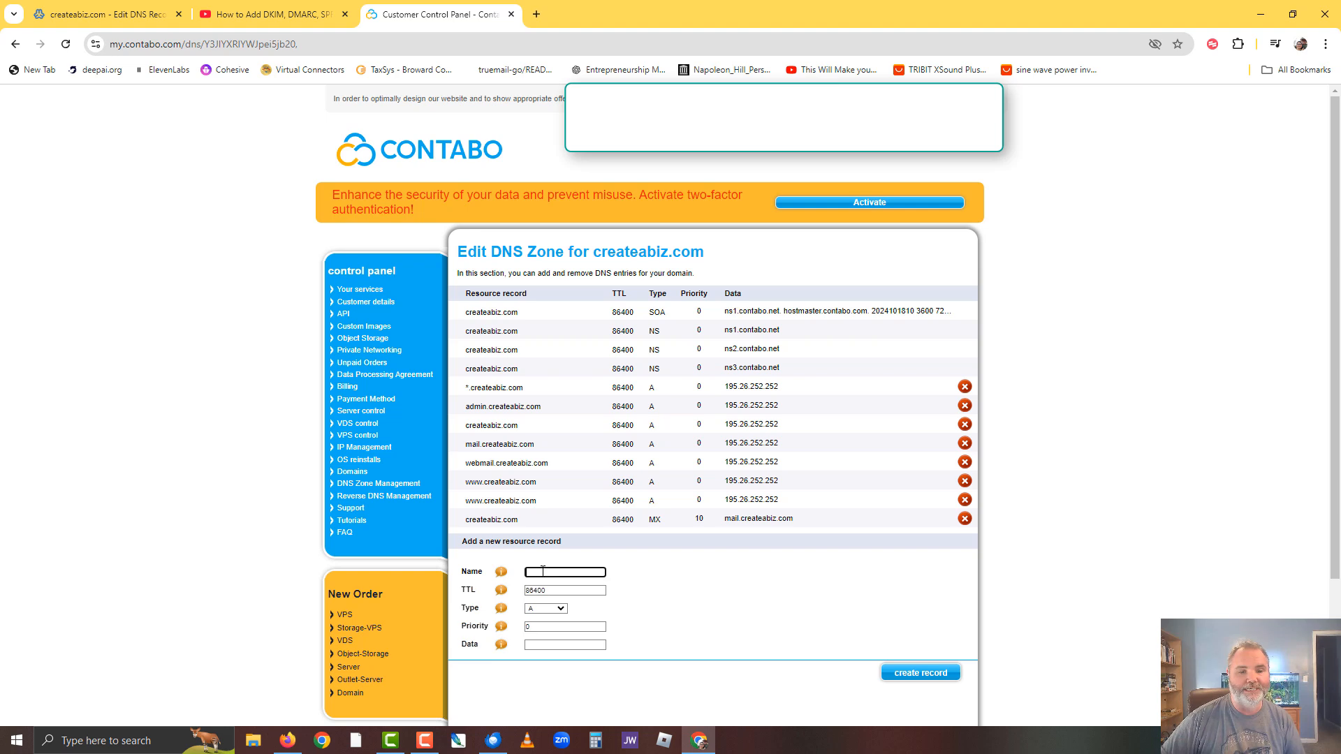
pyautogui.write('creat')
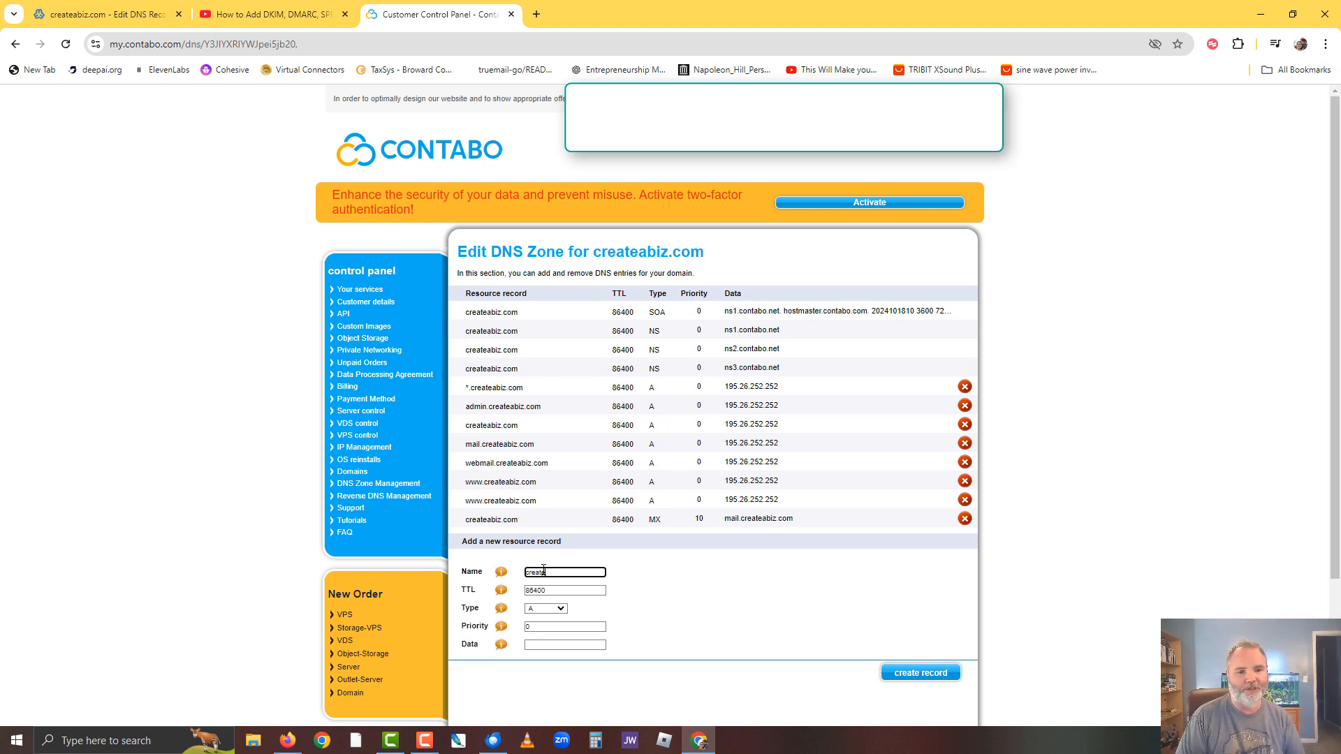
pyautogui.write('eabiz')
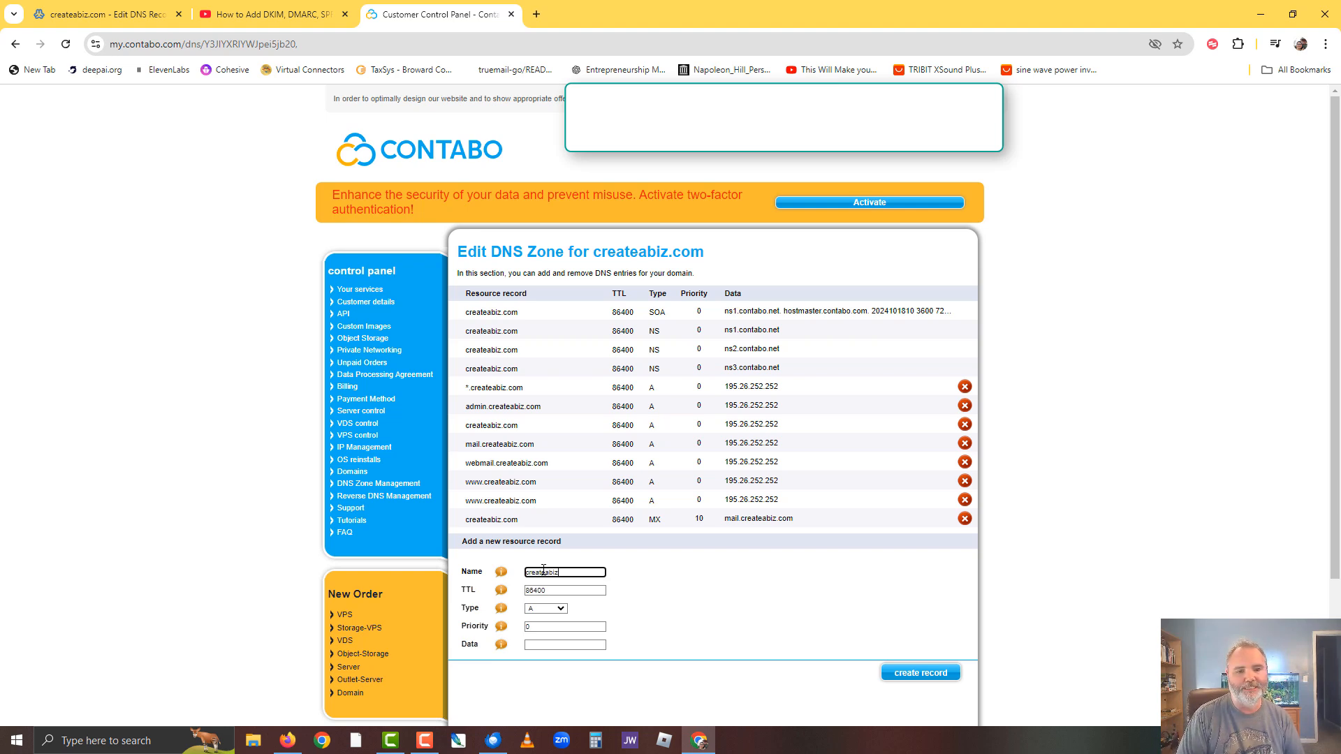
pyautogui.write('.com')
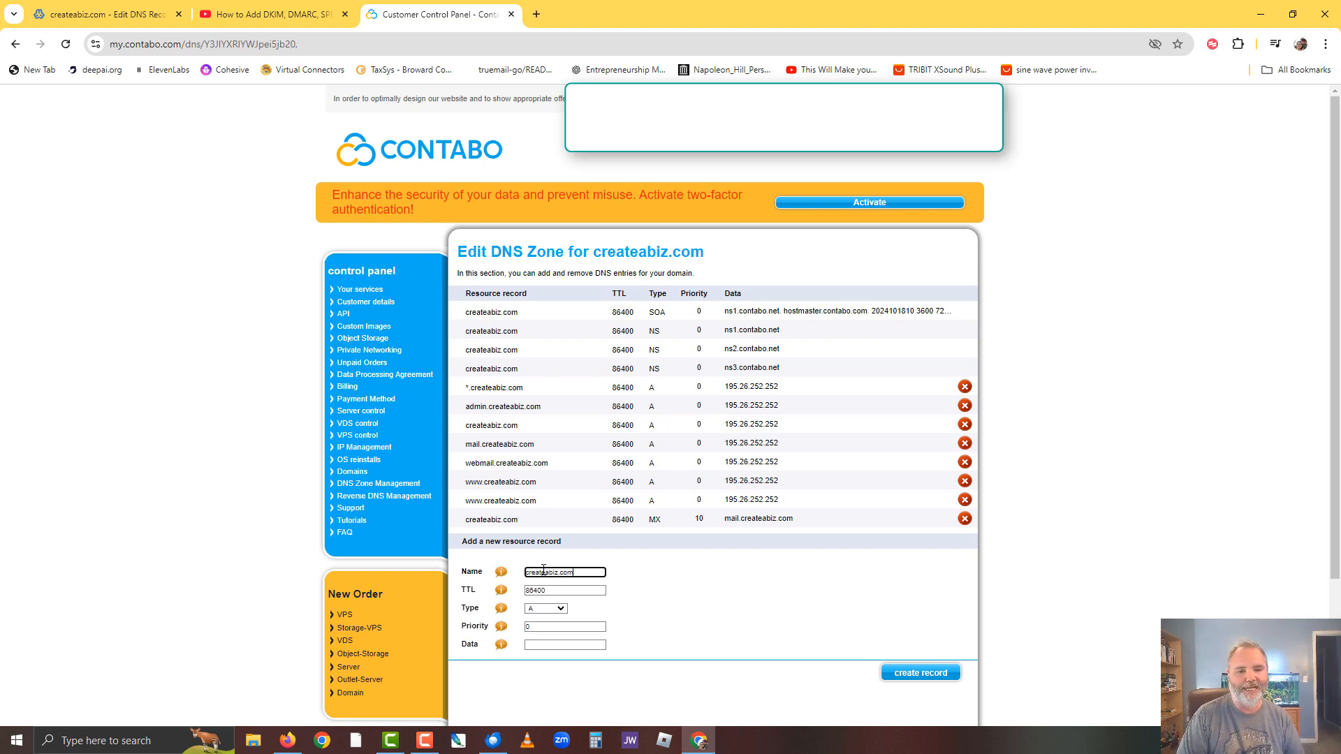
pyautogui.click(550, 609)
pyautogui.click(549, 605)
pyautogui.click(542, 646)
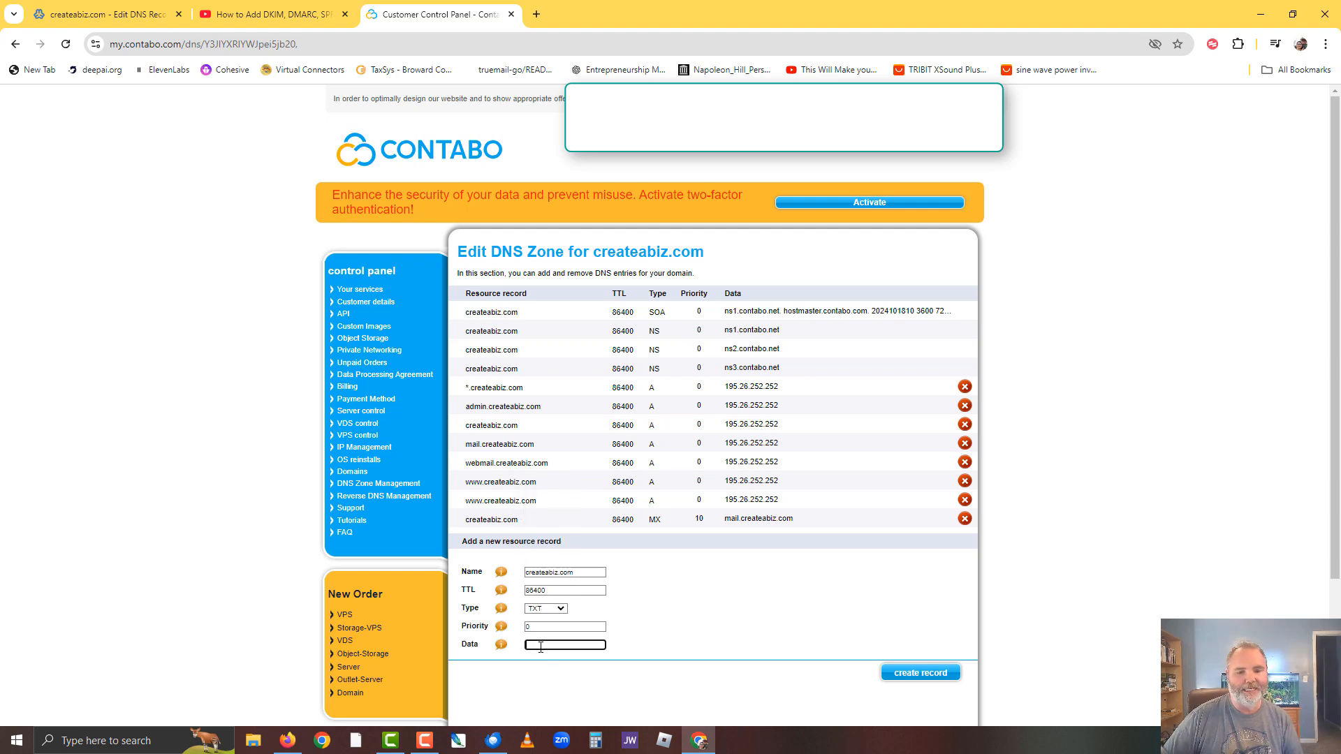
pyautogui.rightClick(541, 647)
pyautogui.click(573, 511)
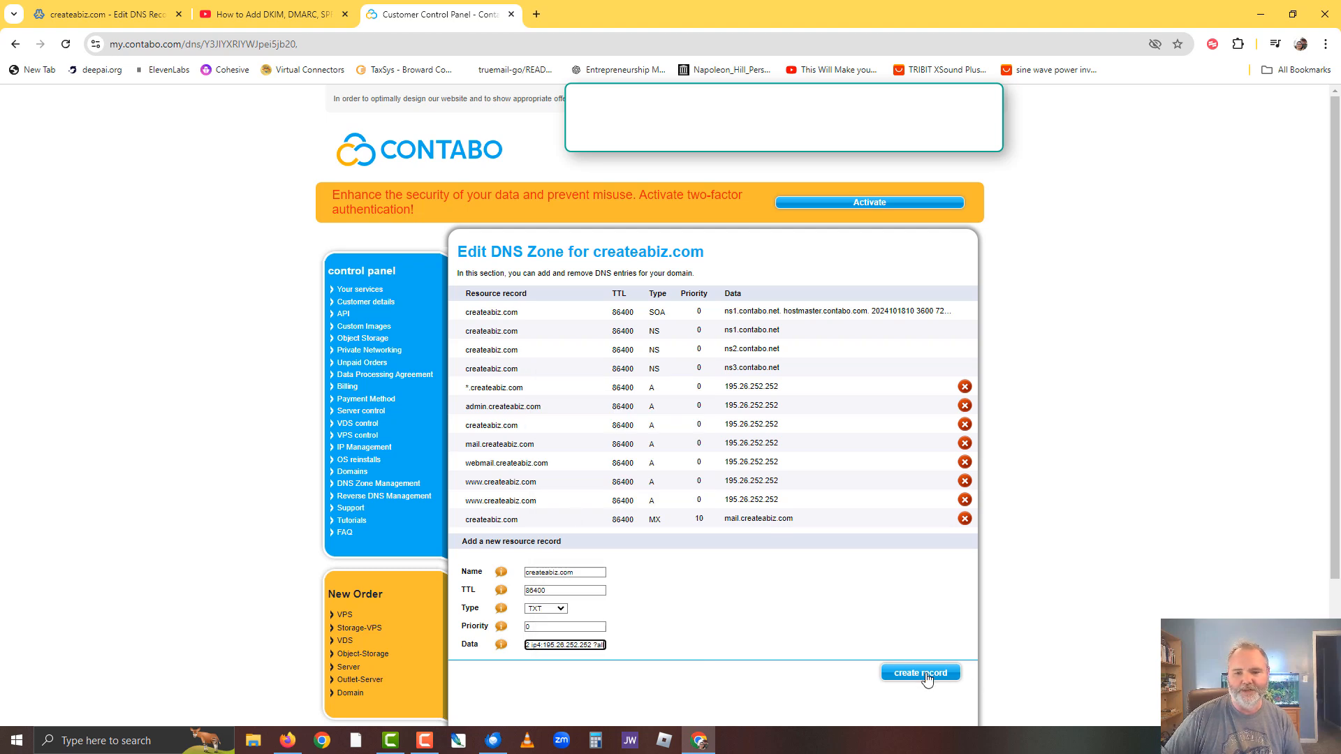
pyautogui.click(933, 675)
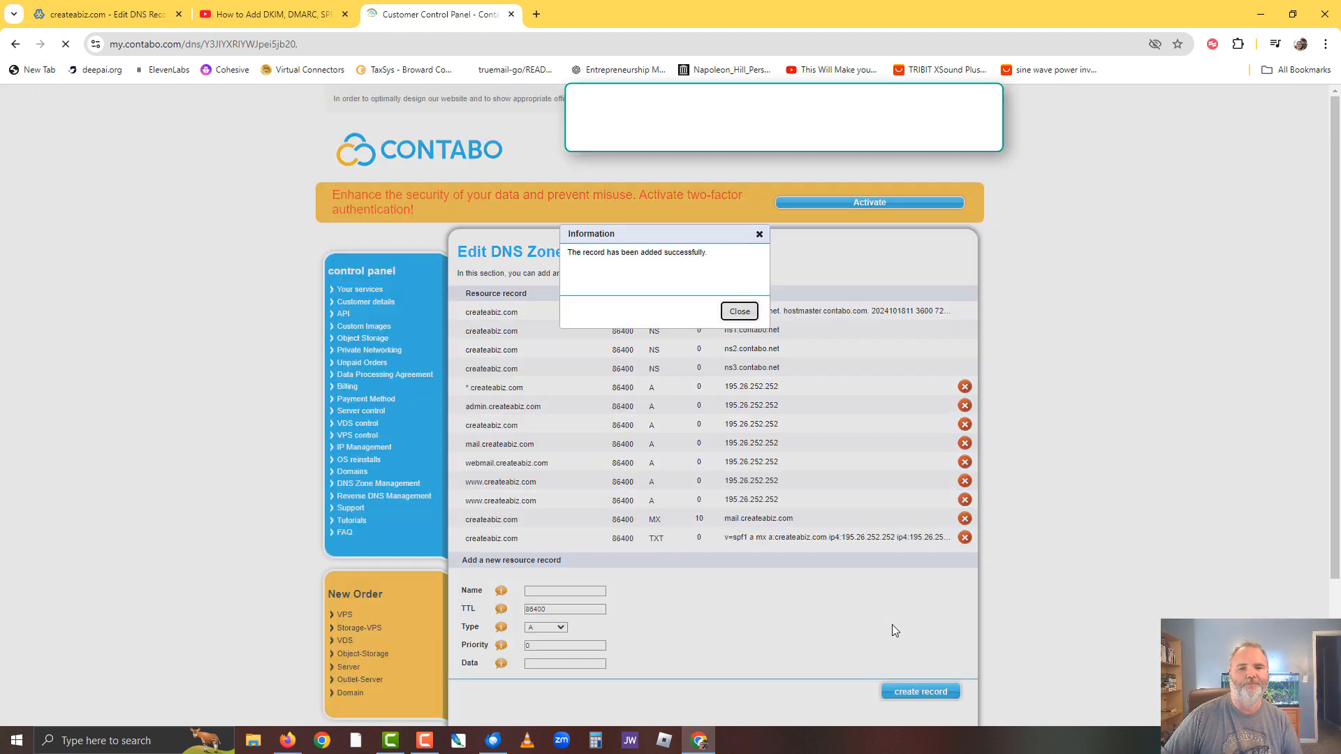
pyautogui.click(740, 439)
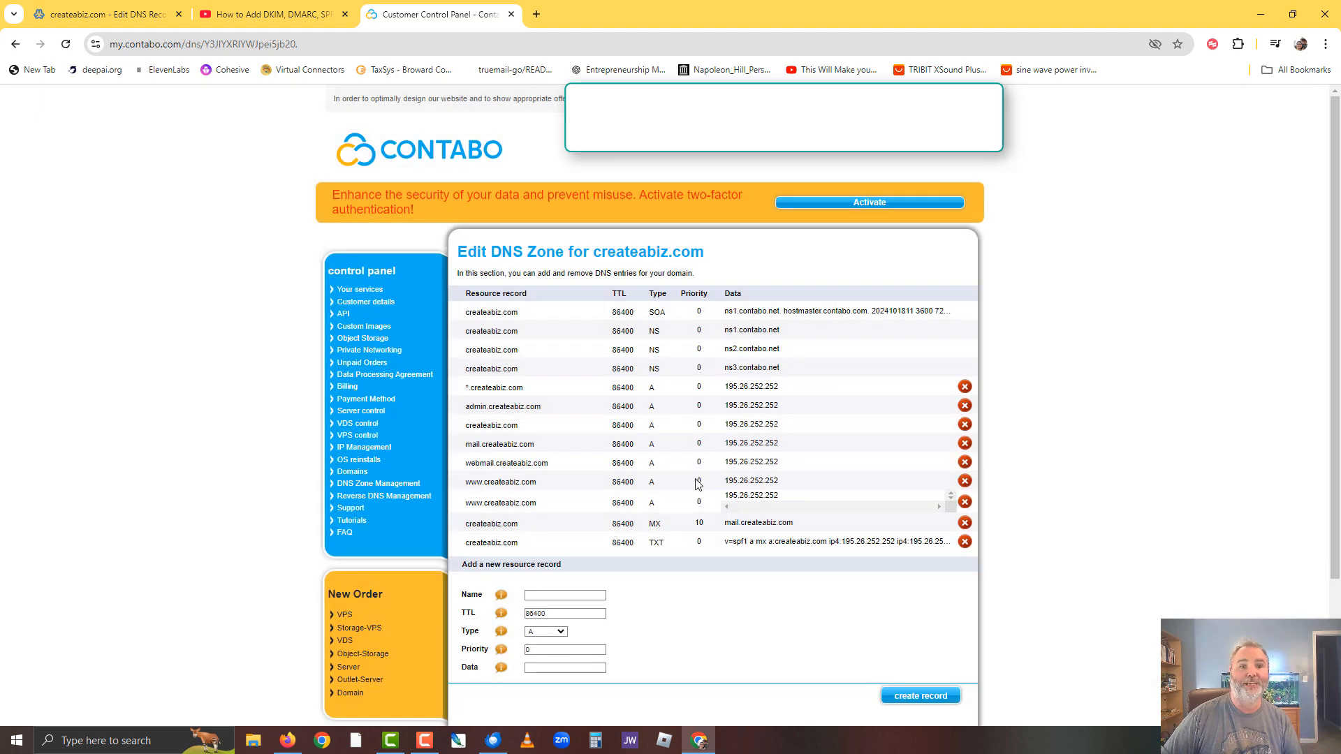
pyautogui.click(89, 16)
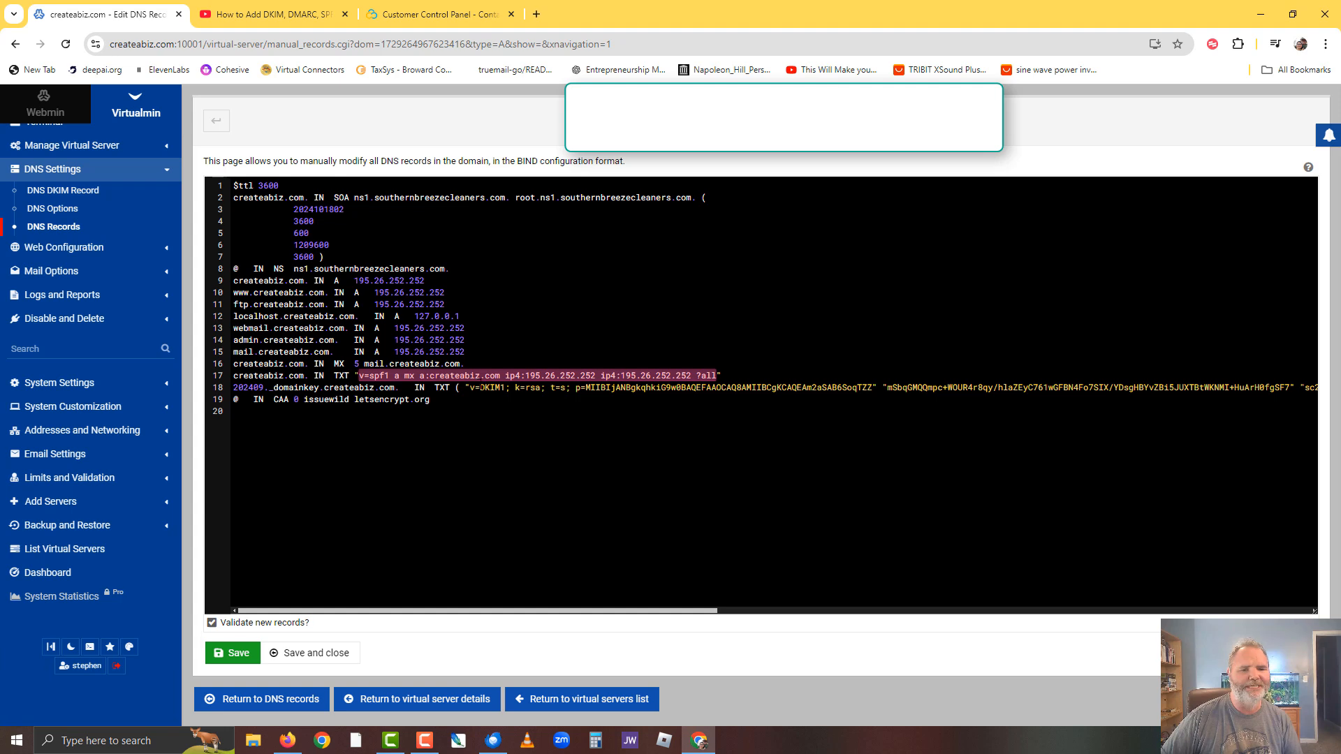
# - Select the DKIM key text on line 18 and search Windows for a text editor
pyautogui.moveTo(470, 388); pyautogui.dragTo(2, 432)
pyautogui.click(553, 476)
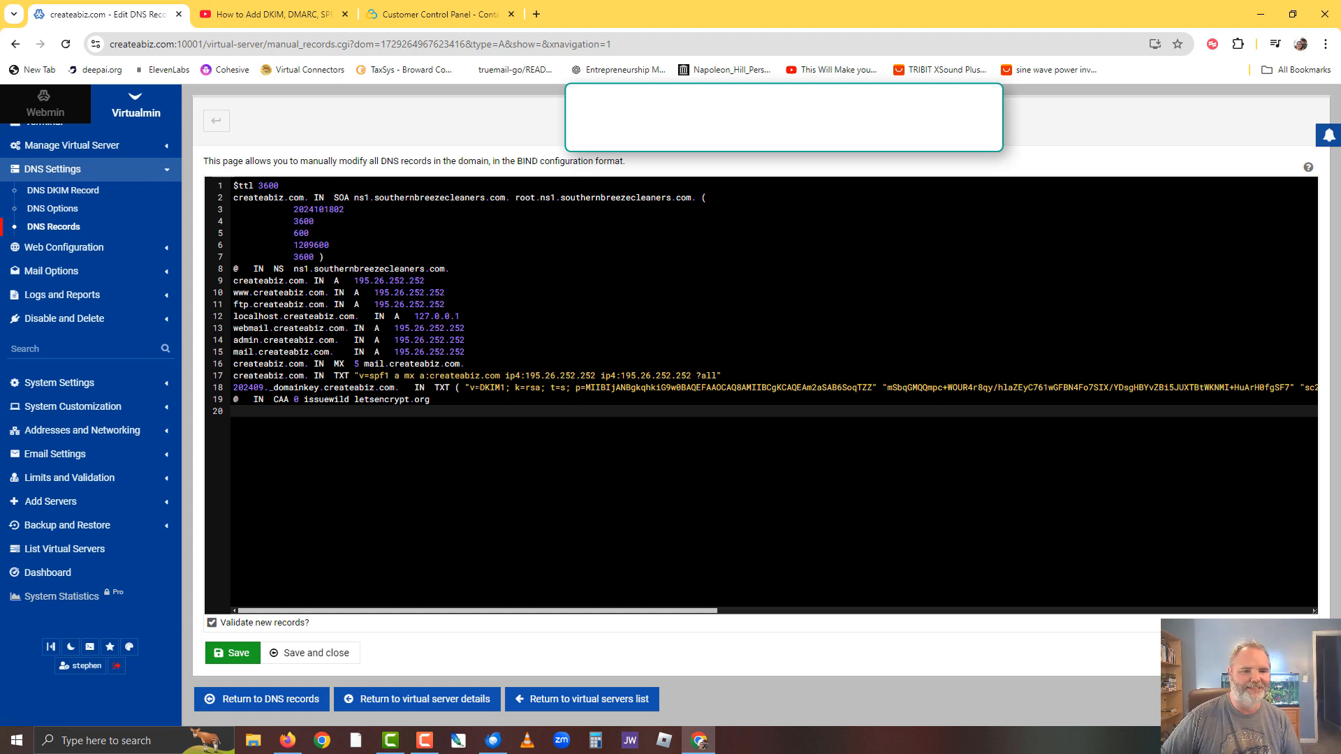
pyautogui.moveTo(470, 388); pyautogui.dragTo(1318, 388)
pyautogui.hotkey('ctrl', 'c')
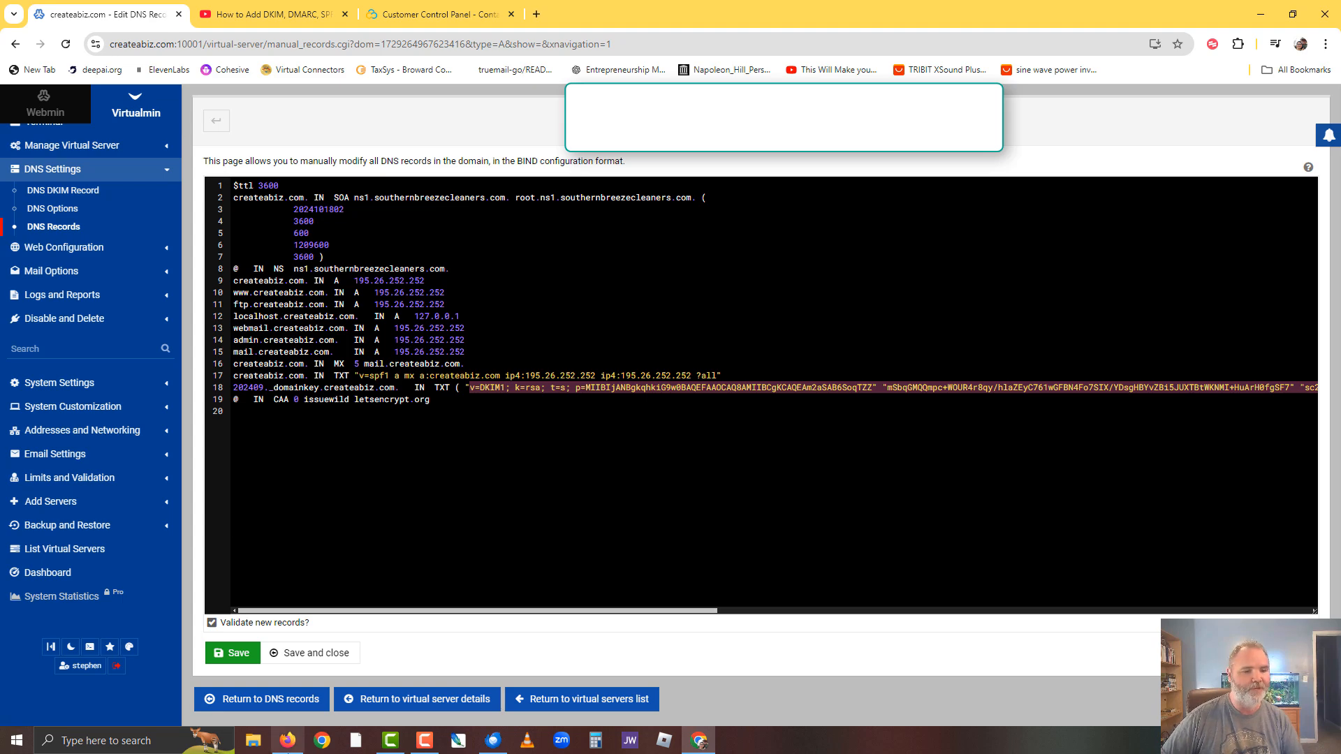
pyautogui.click(116, 742)
pyautogui.write('text')
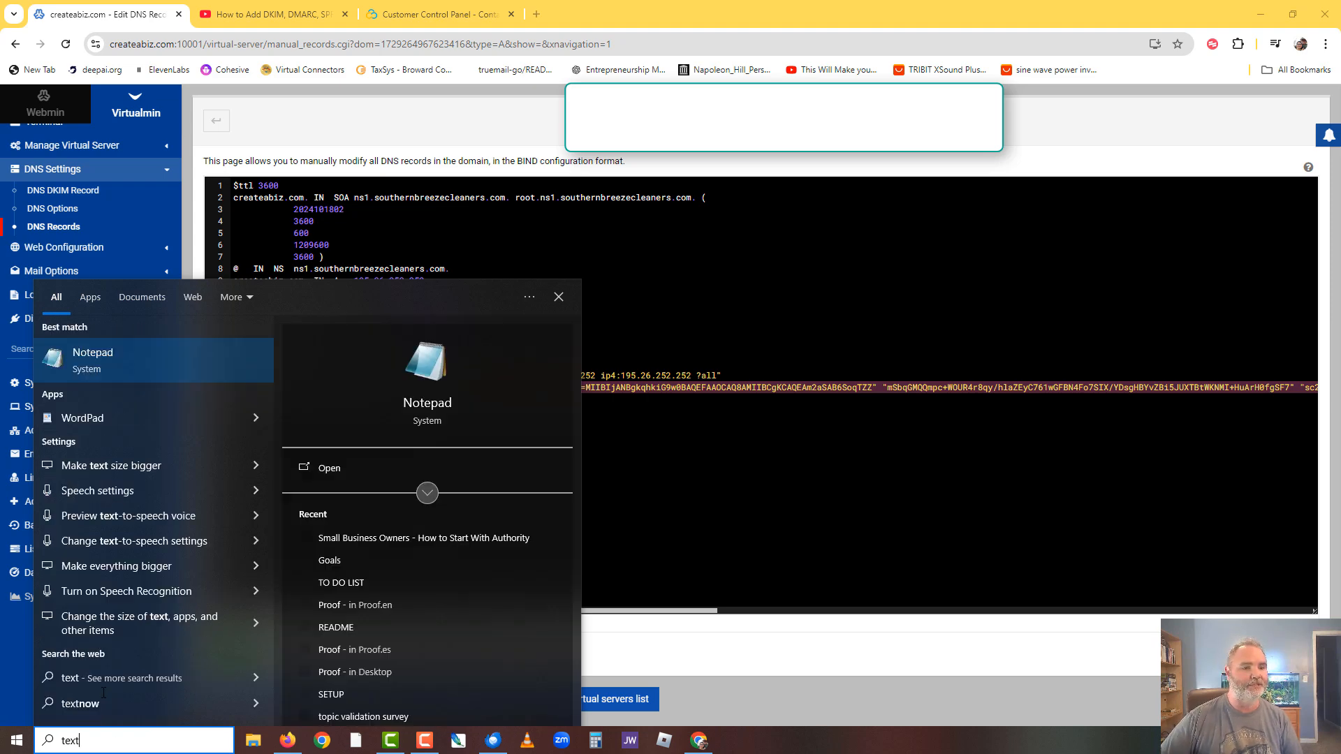
# - Paste the copied DKIM record into a new Notepad document
pyautogui.click(129, 354)
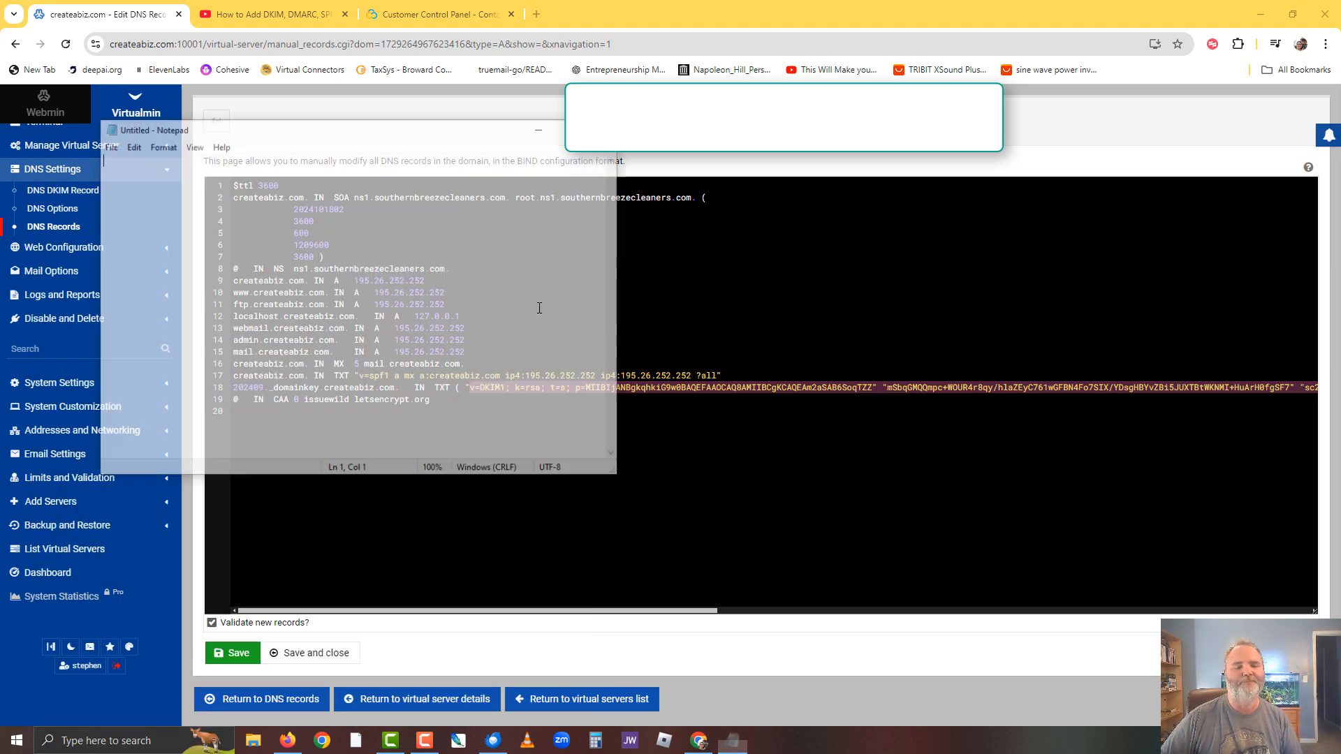
pyautogui.rightClick(266, 281)
pyautogui.click(298, 342)
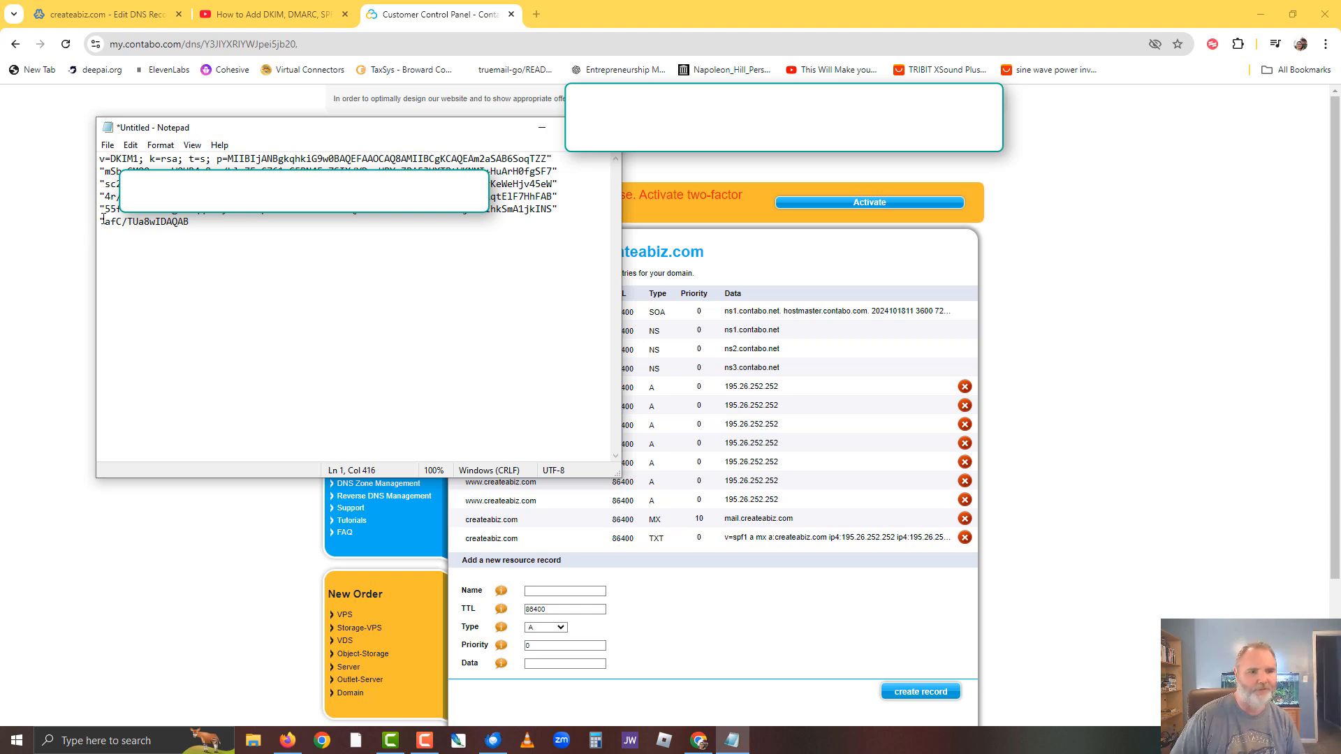
# - Delete the quote marks between the DKIM key chunks to form one continuous value
pyautogui.press('BackSpace')
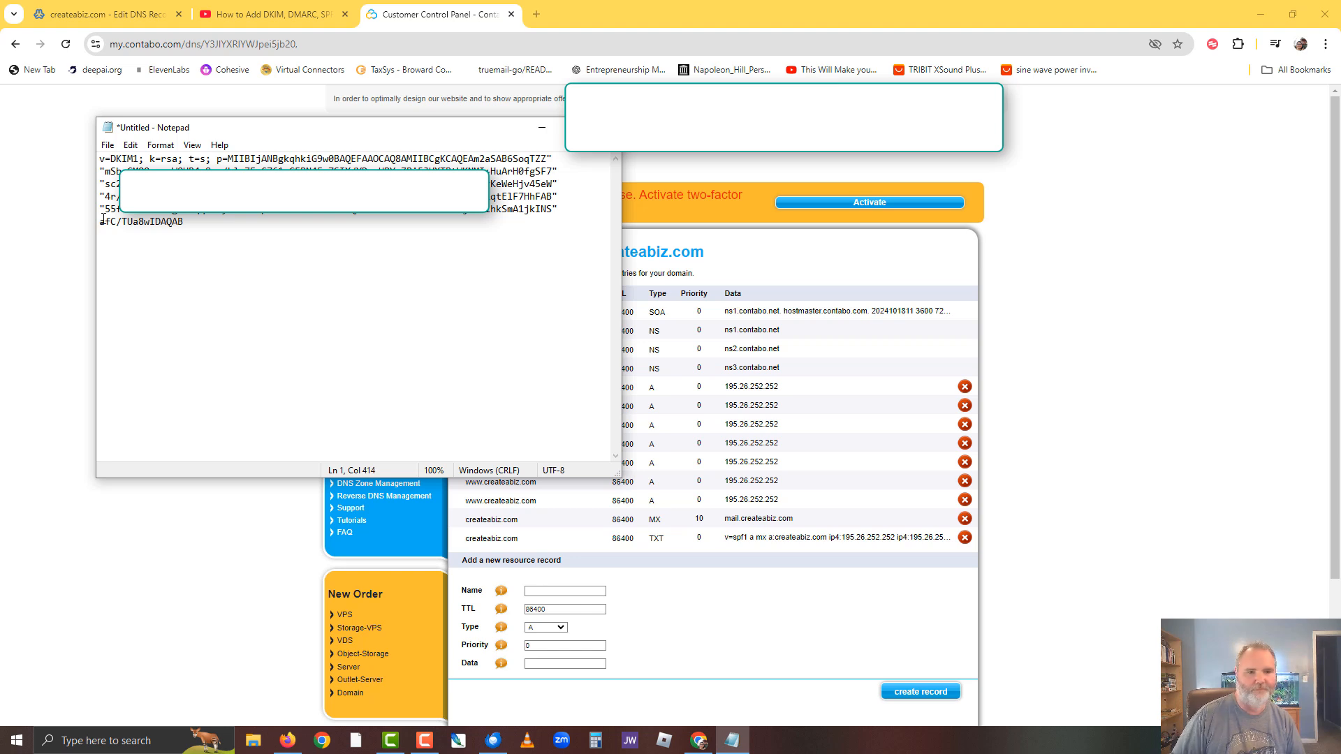
pyautogui.press('Up')
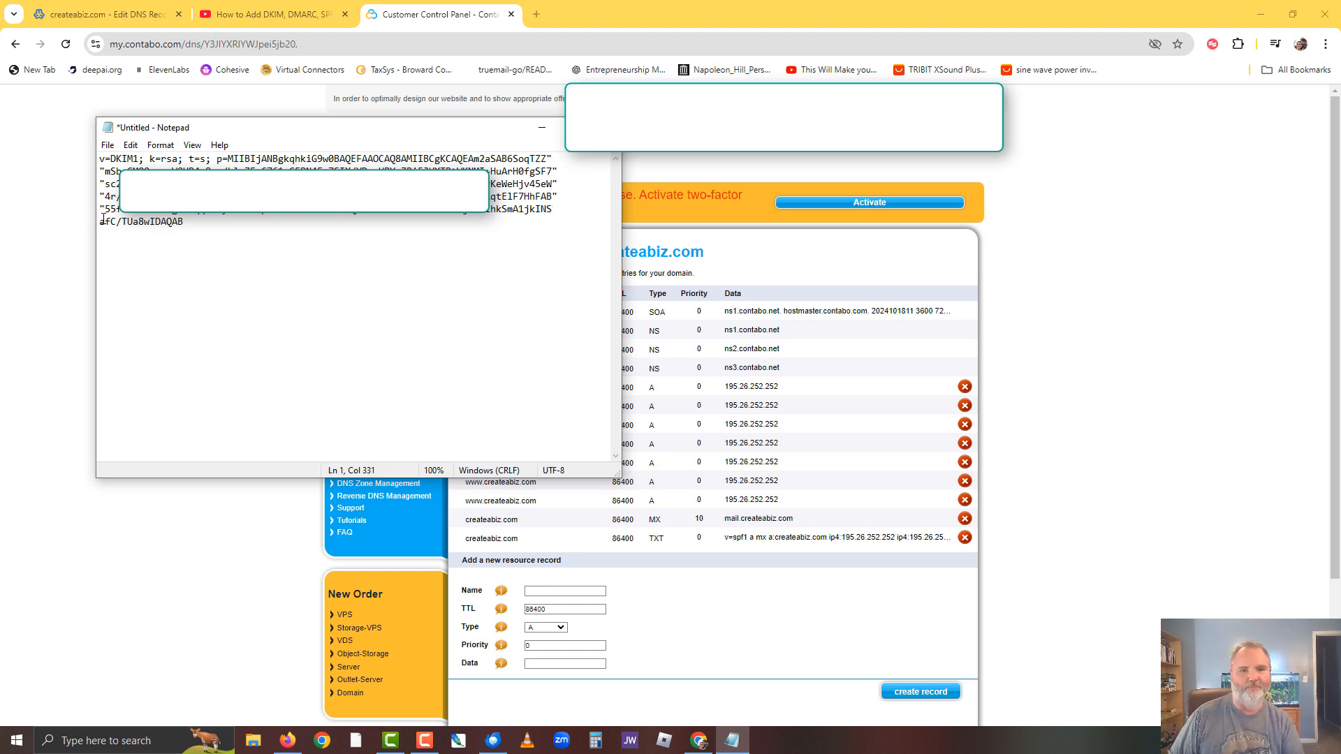
pyautogui.press('Up')
pyautogui.press('BackSpace')
pyautogui.press('Up')
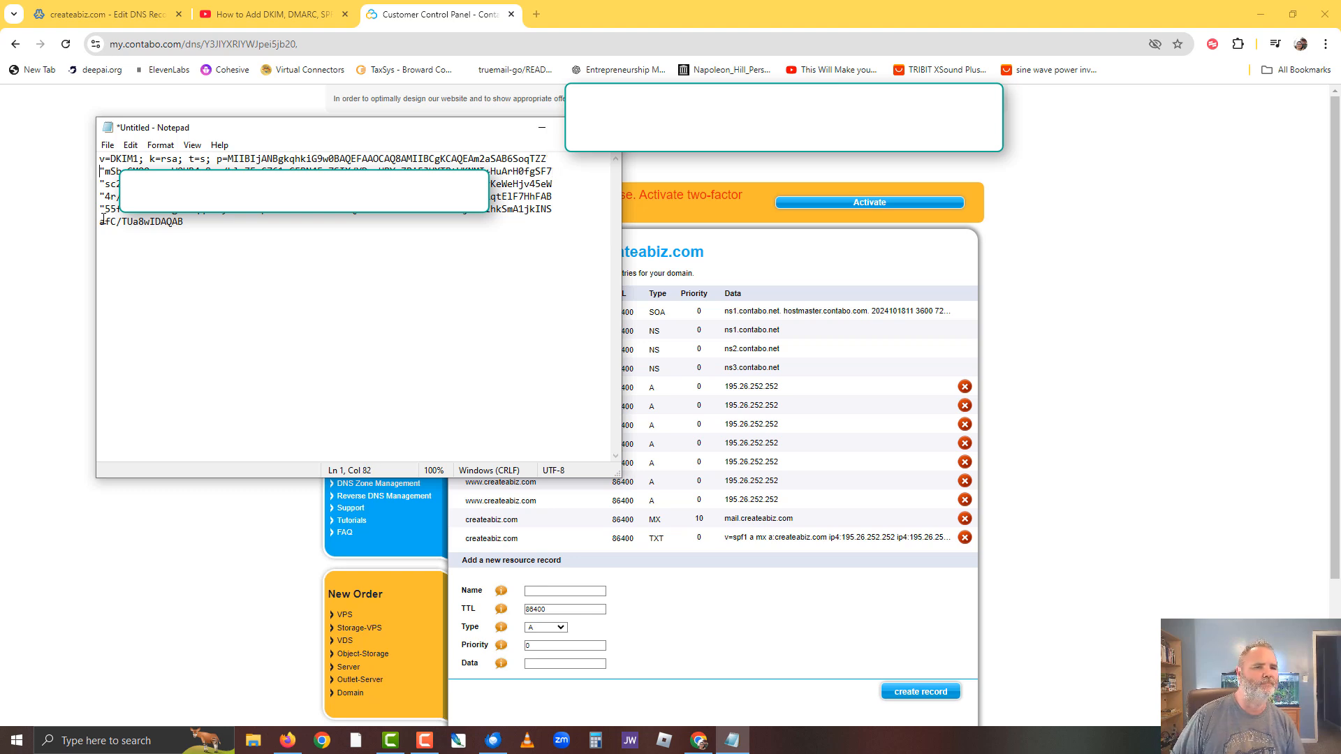
pyautogui.press('BackSpace')
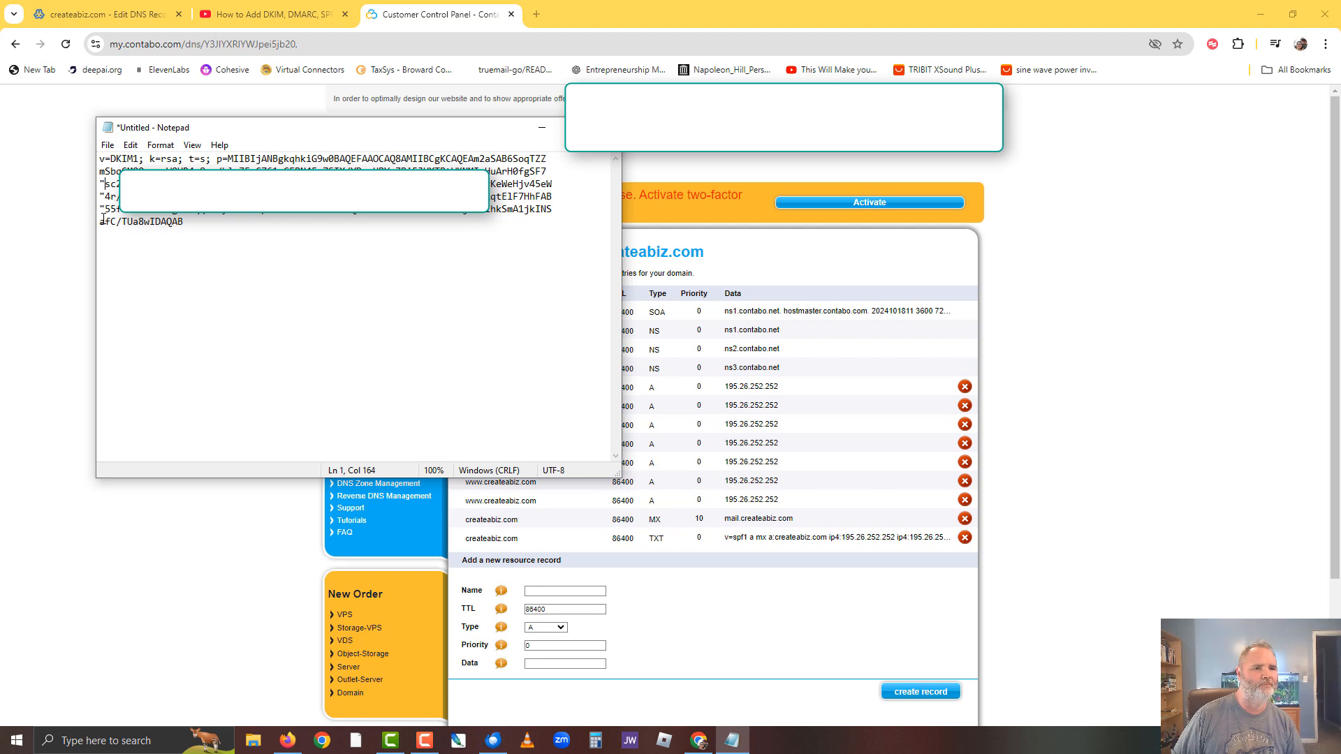
pyautogui.press('BackSpace')
pyautogui.press('Down')
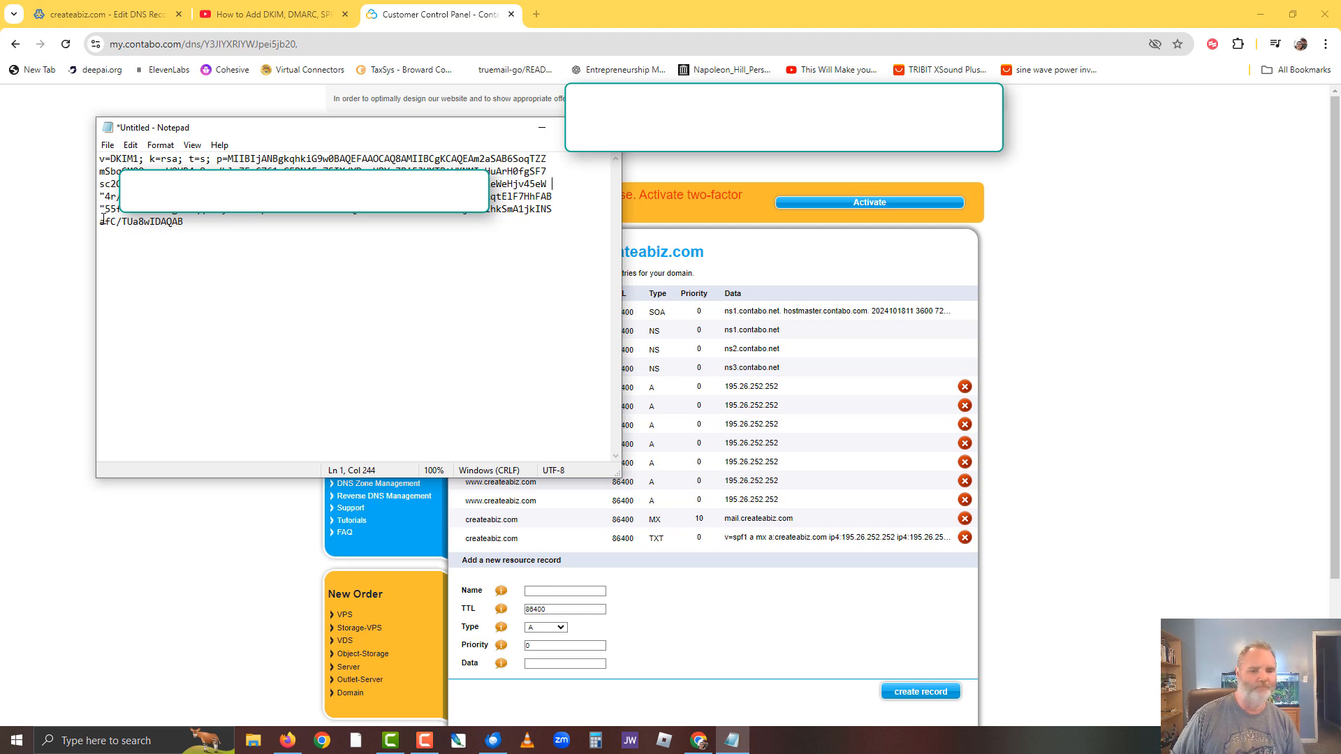
pyautogui.press('BackSpace')
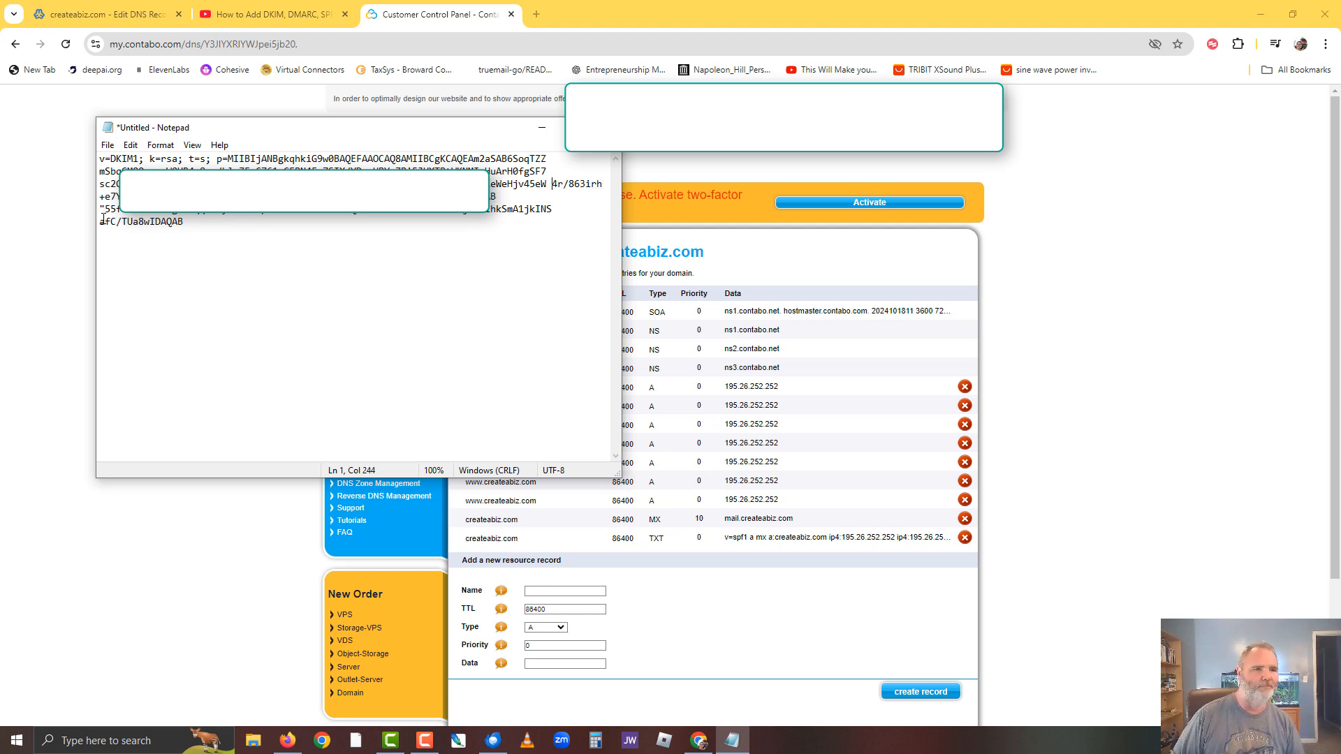
pyautogui.press('BackSpace')
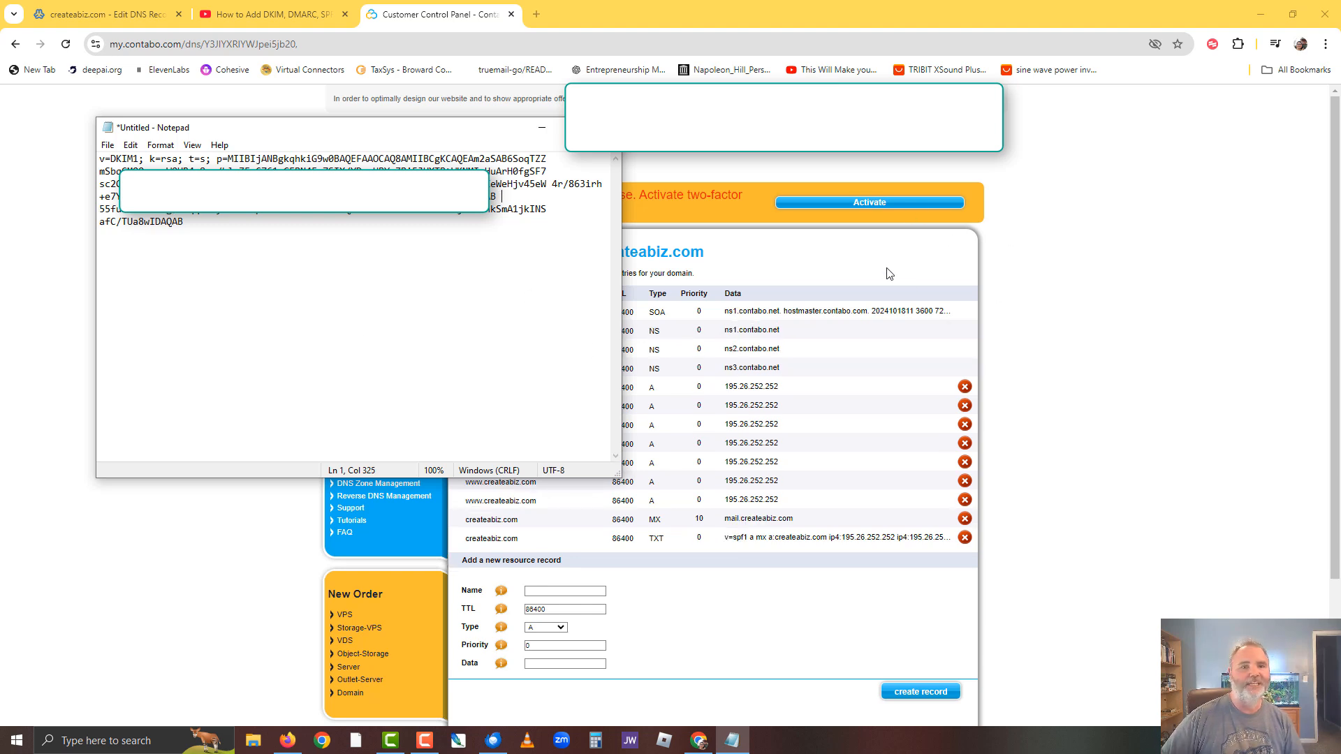
pyautogui.click(87, 16)
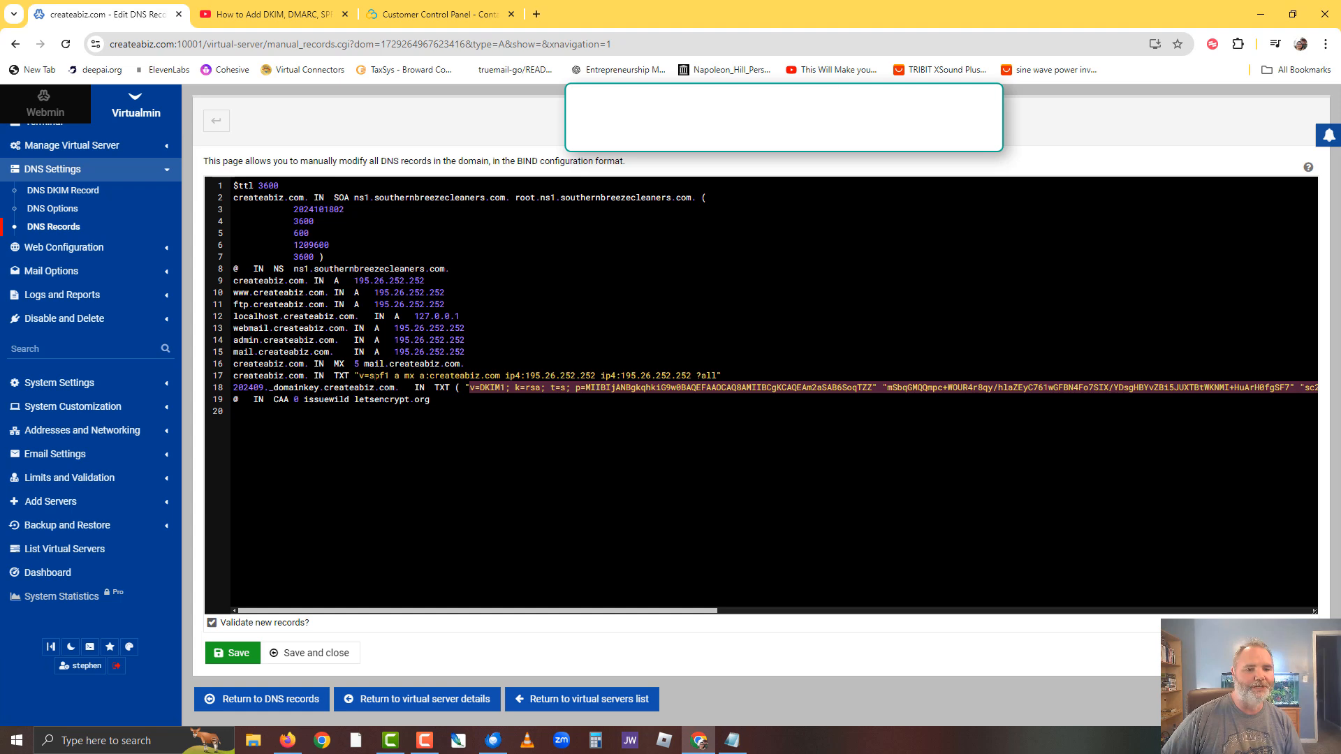
# - Start a TXT record in Contabo named 202409._domainkey, copied from Virtualmin
pyautogui.click(318, 404)
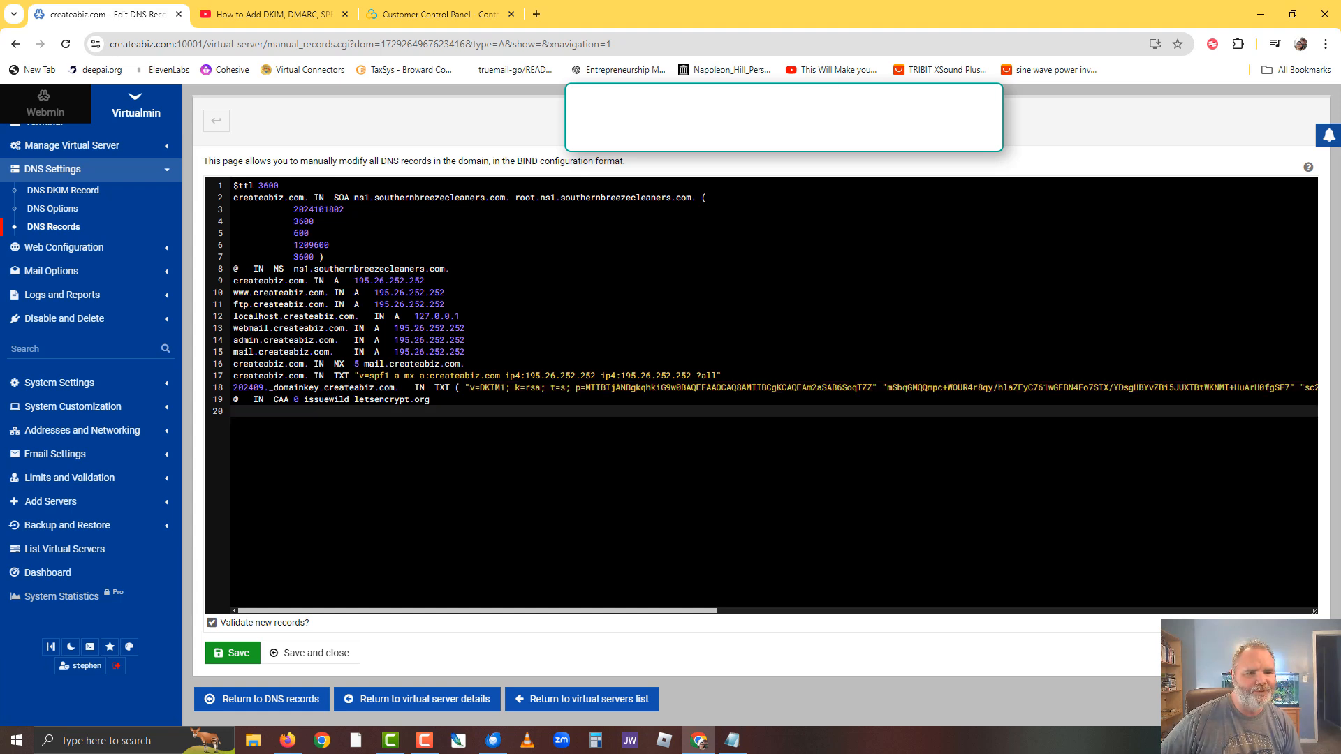
pyautogui.moveTo(320, 387); pyautogui.dragTo(234, 387)
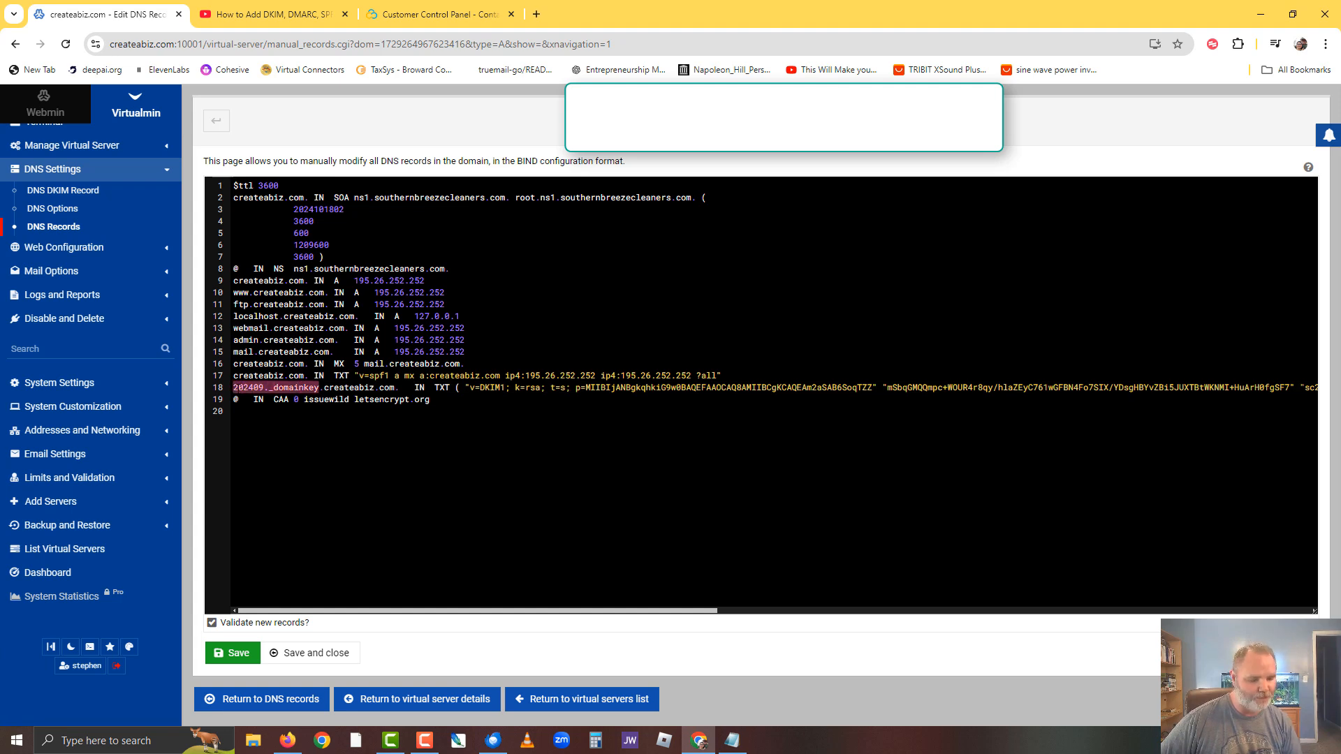
pyautogui.click(457, 17)
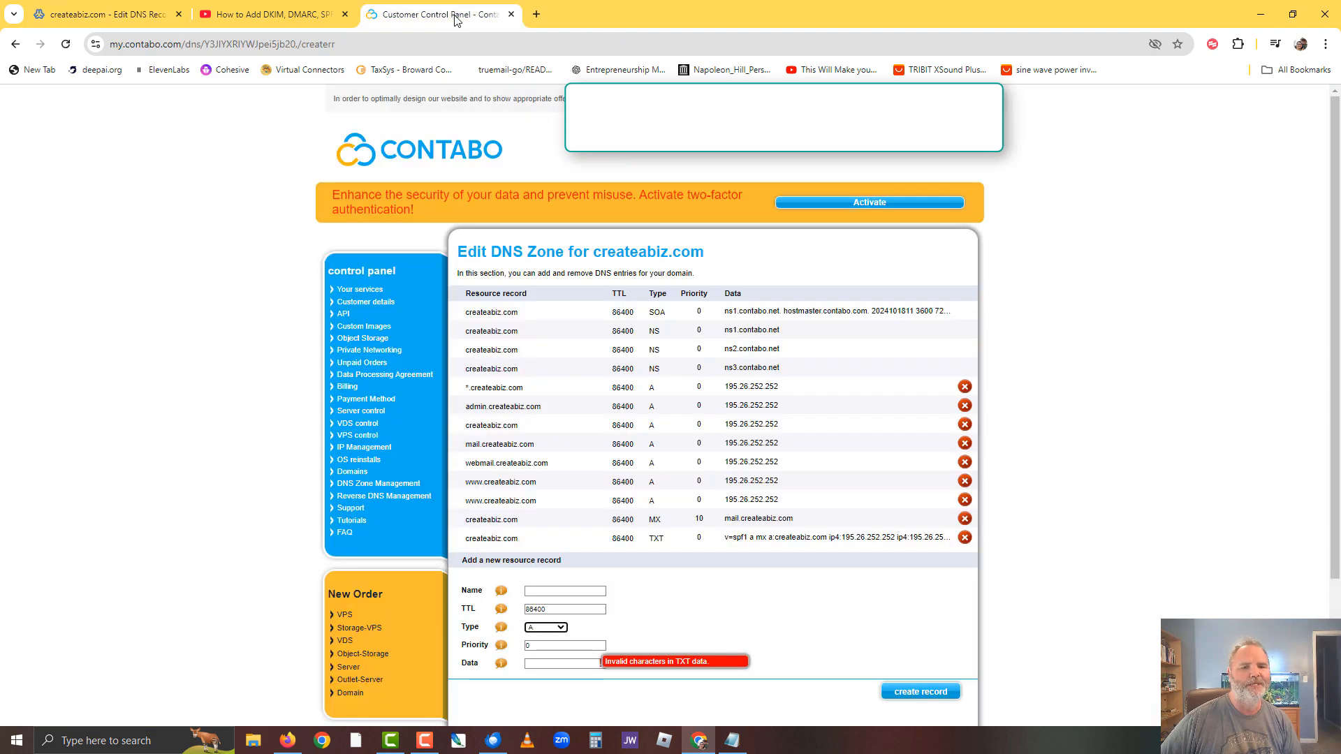
pyautogui.rightClick(571, 591)
pyautogui.click(607, 439)
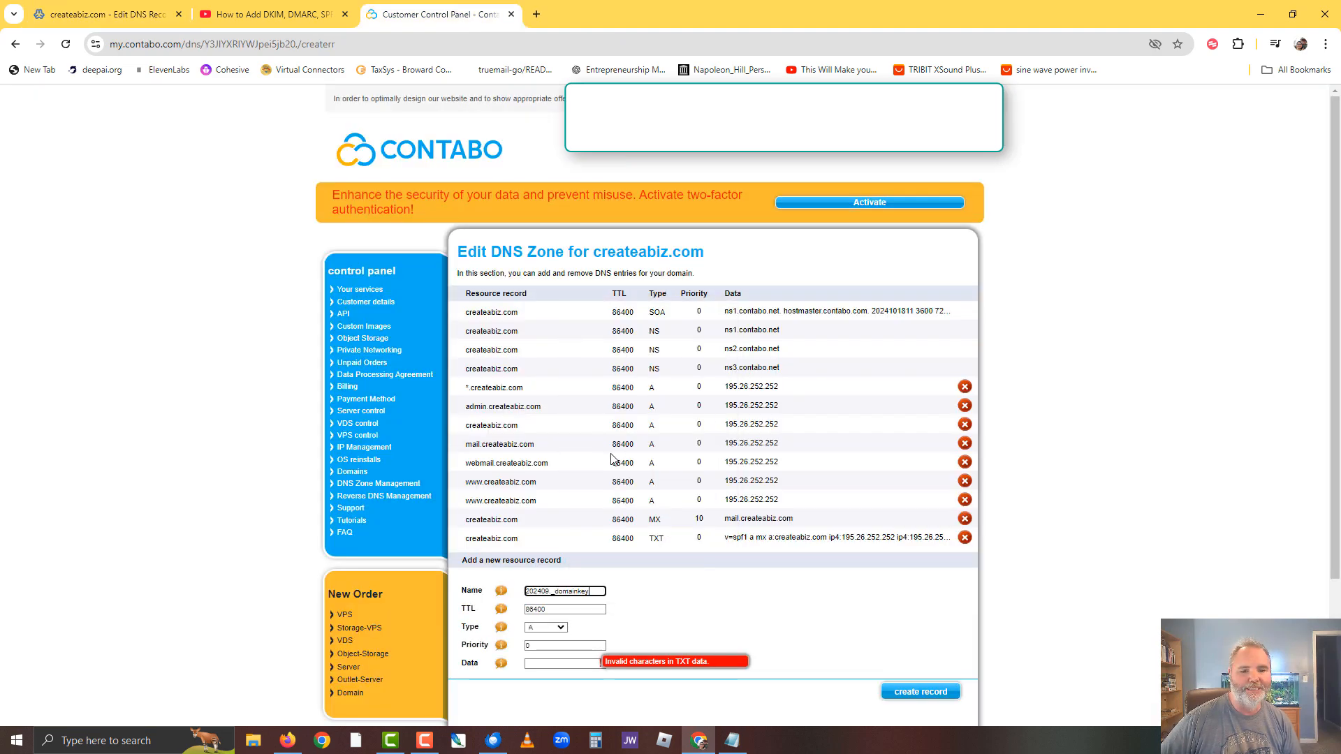
pyautogui.click(559, 628)
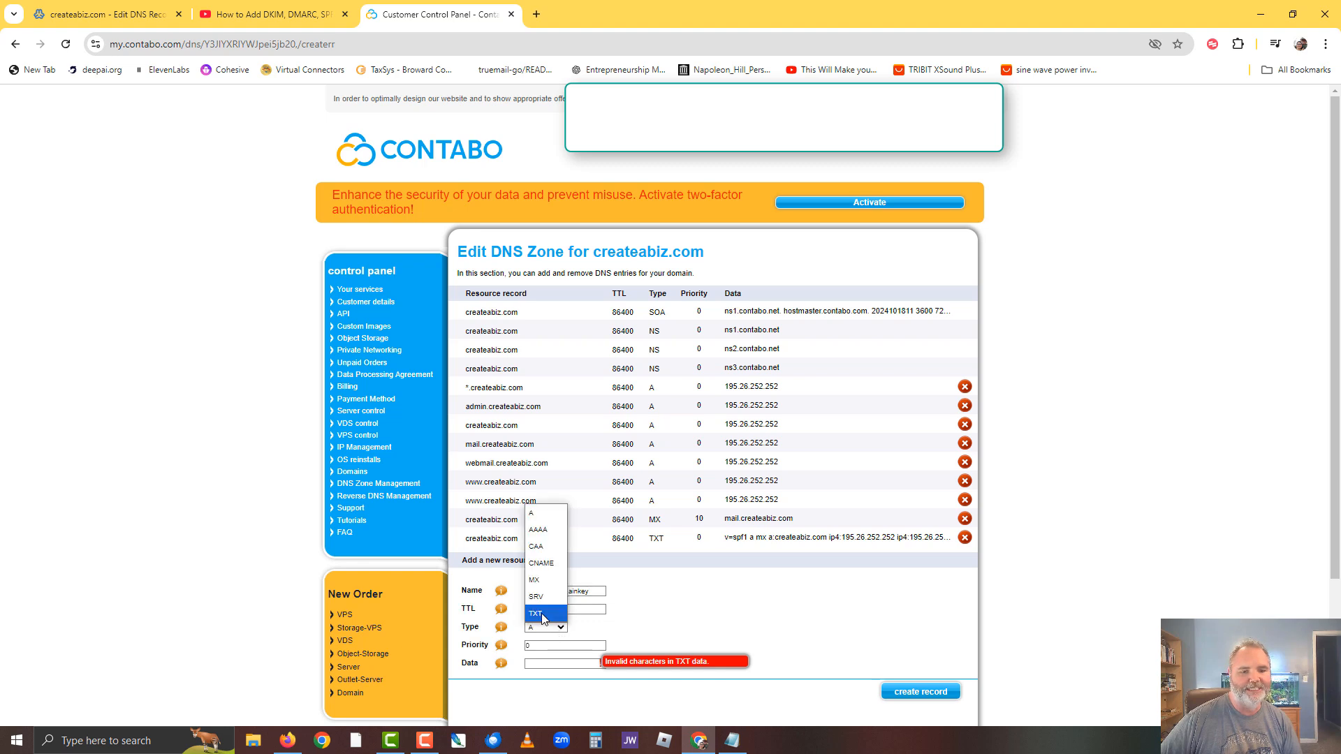
pyautogui.click(535, 613)
# - Paste the cleaned v=DKIM1 key from Notepad as the record data, create it, and dismiss the confirmation
pyautogui.click(542, 660)
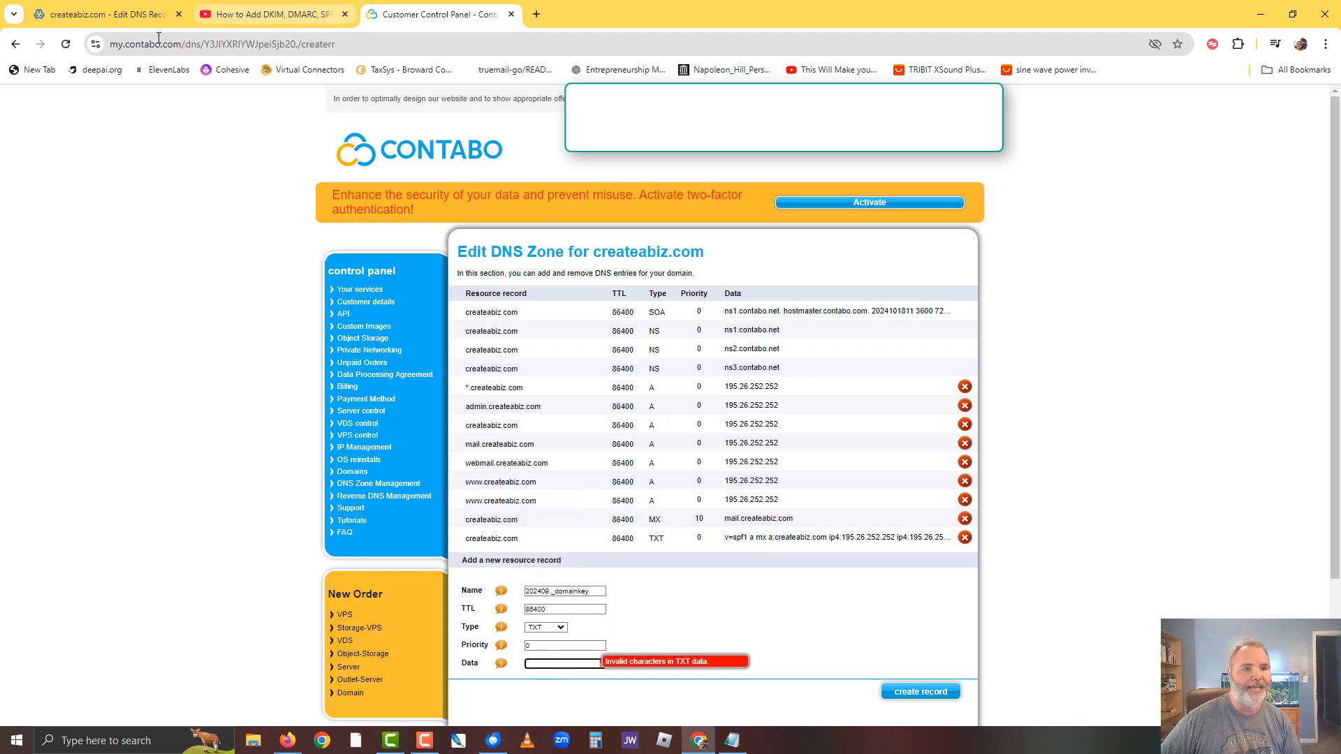
pyautogui.click(735, 743)
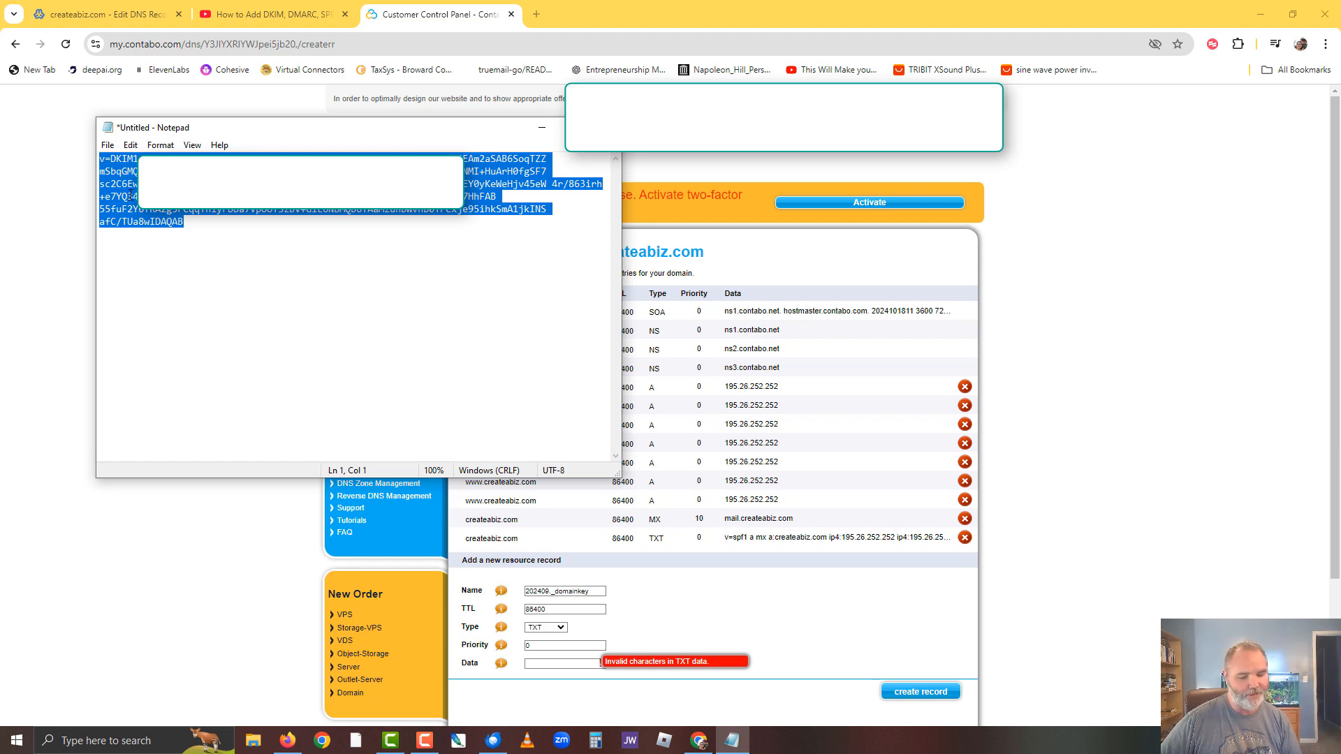
pyautogui.click(105, 15)
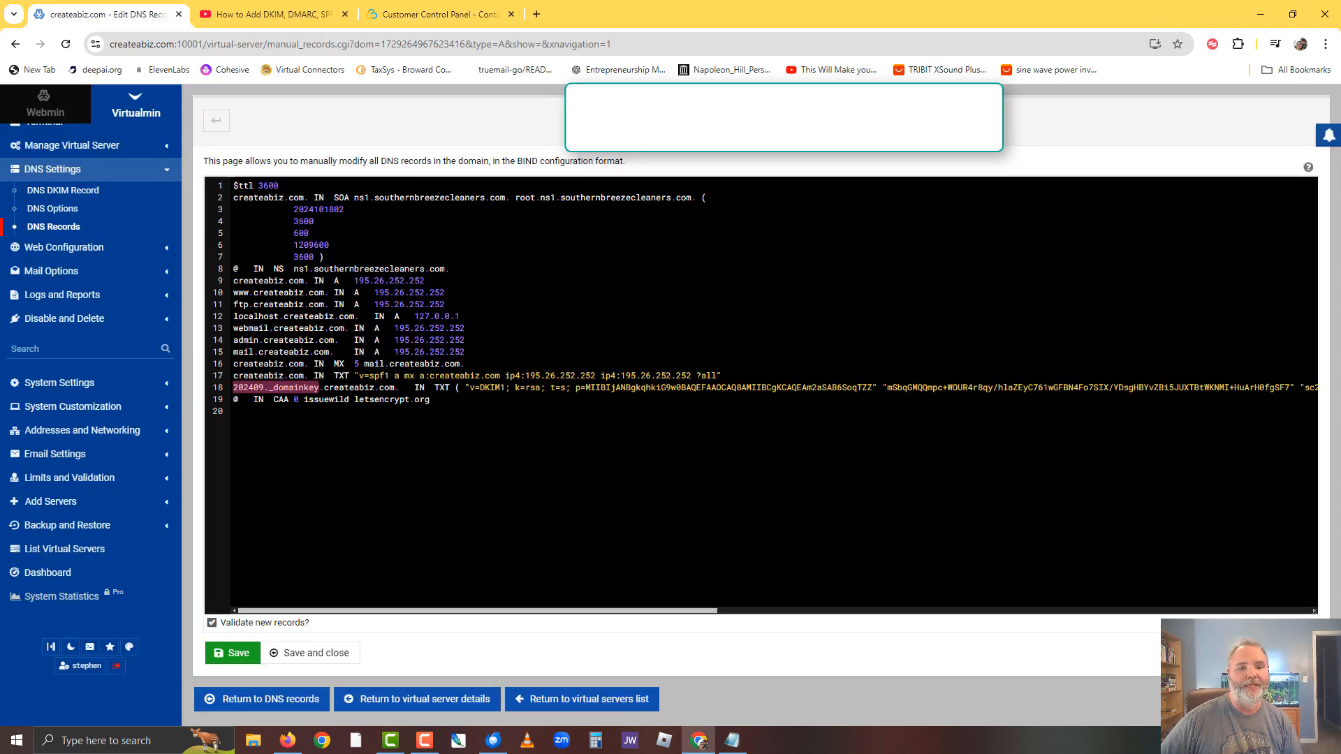
pyautogui.click(437, 15)
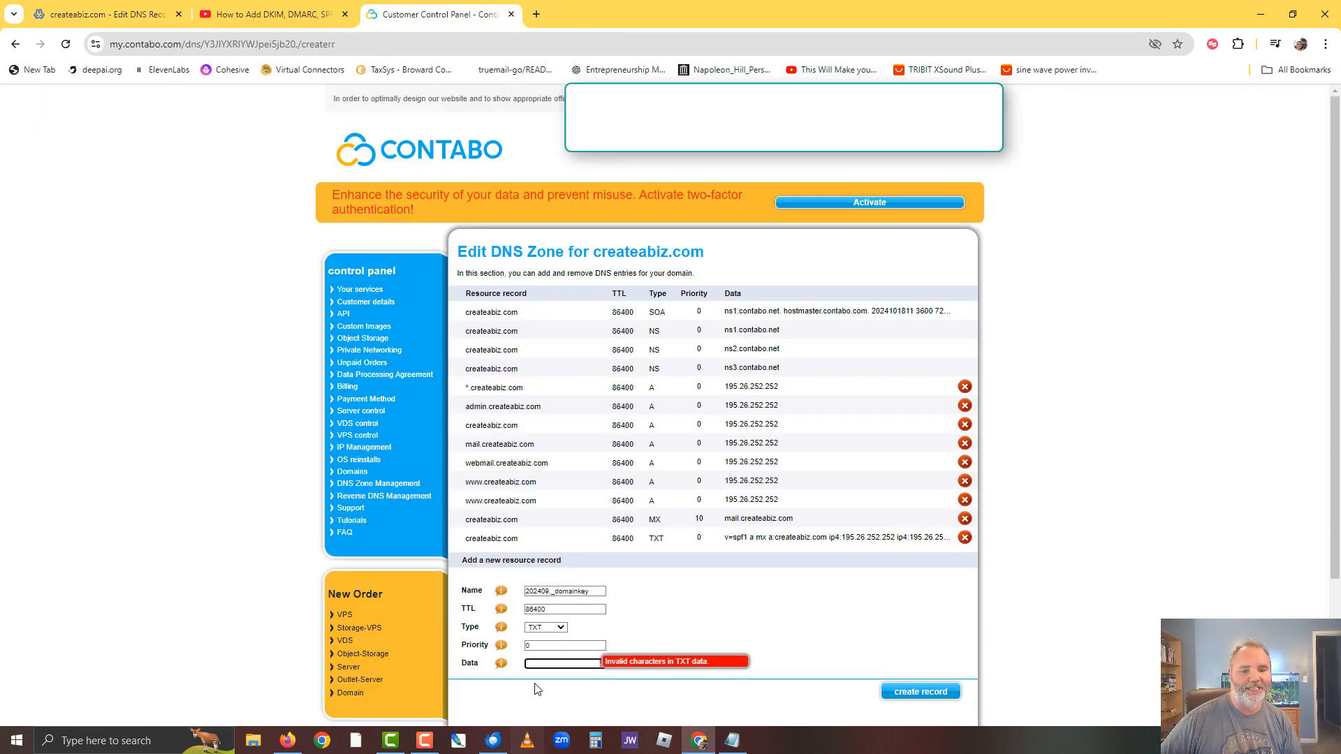
pyautogui.rightClick(548, 665)
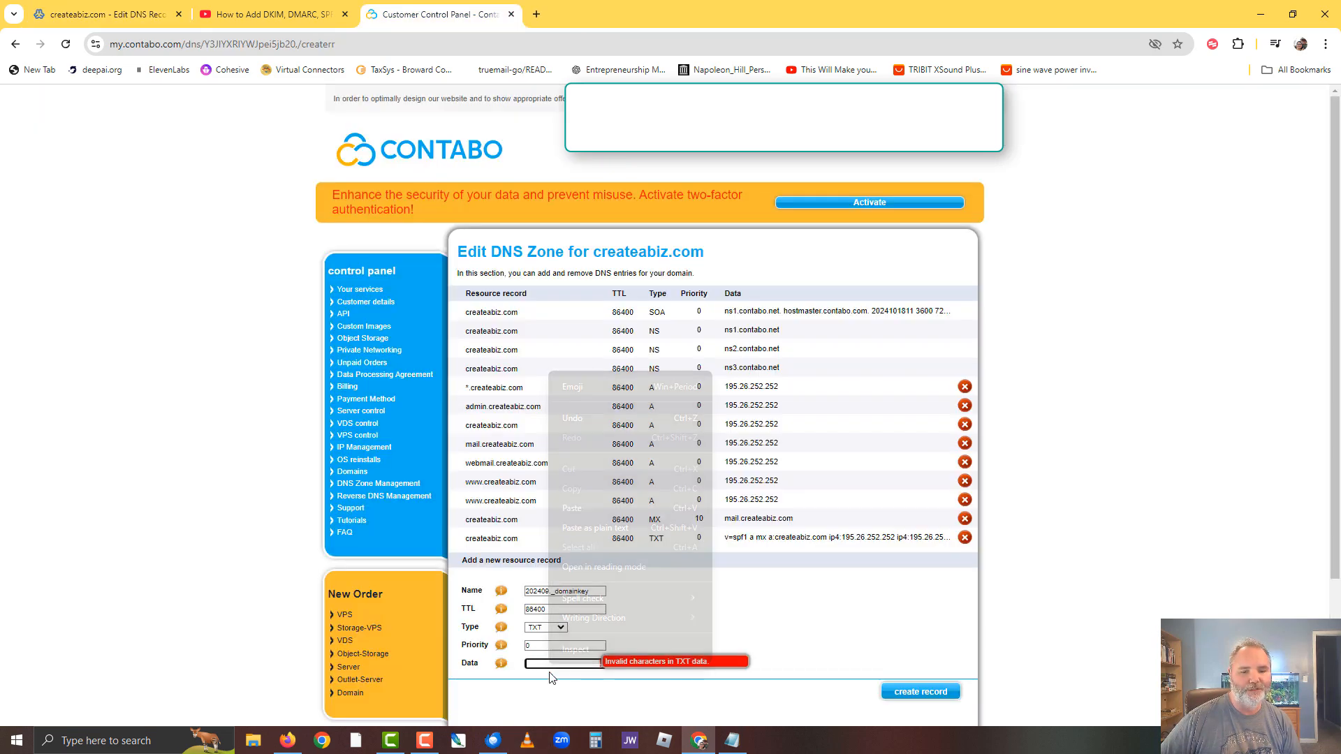
pyautogui.click(593, 527)
pyautogui.click(924, 692)
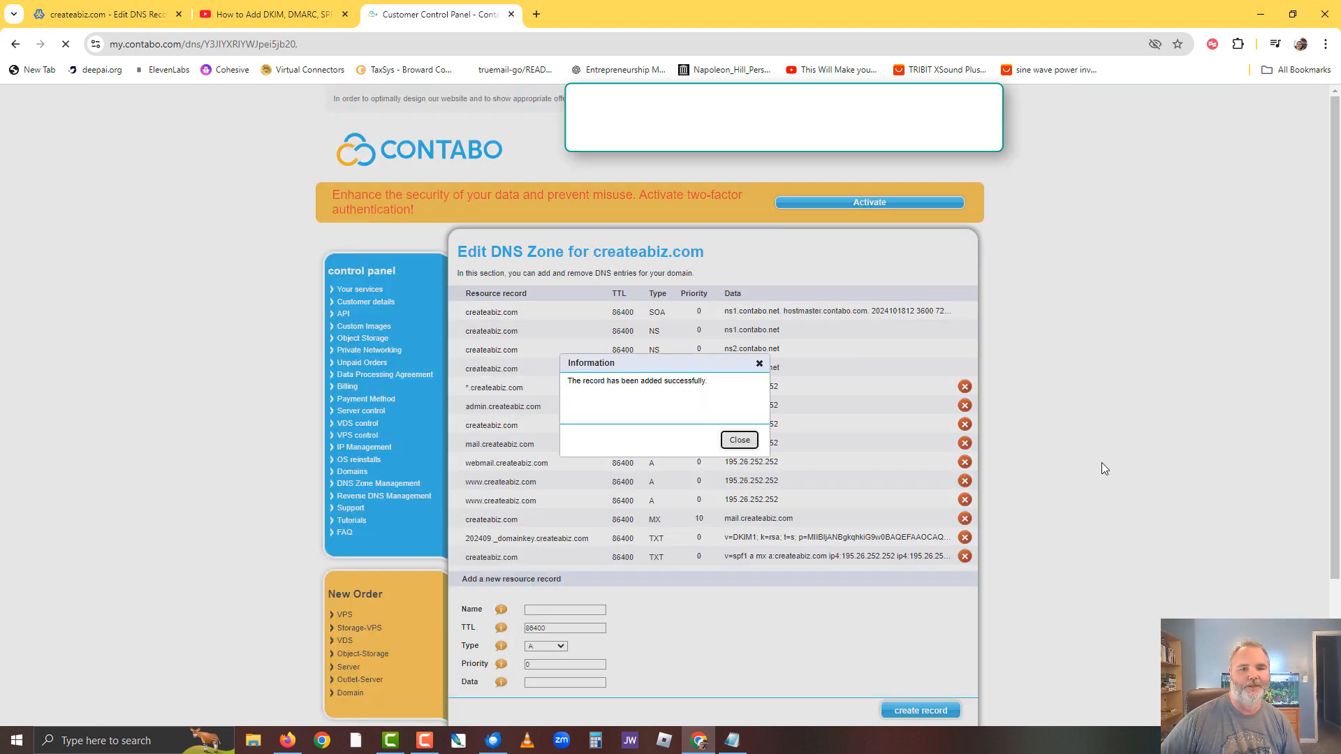
pyautogui.click(741, 442)
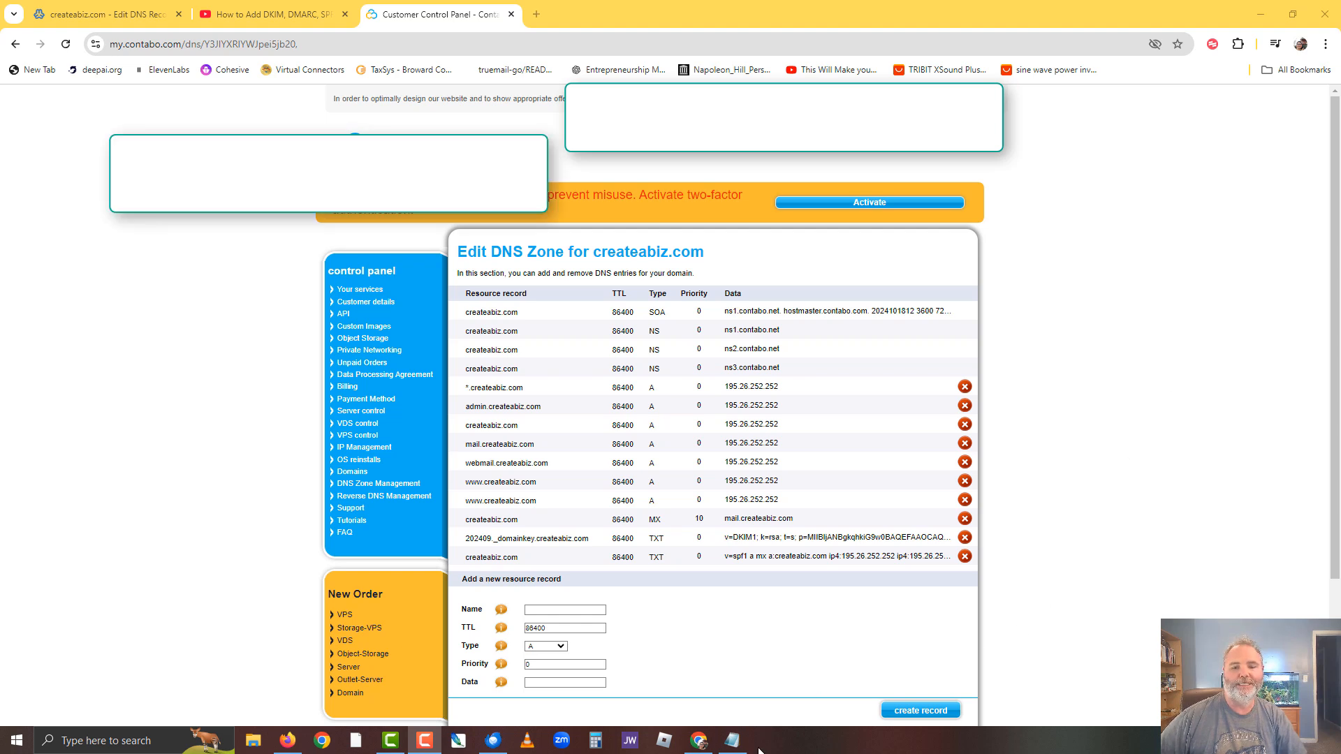
# - Start a new TXT record named _dmarc, copied from the Notepad notes
pyautogui.click(732, 741)
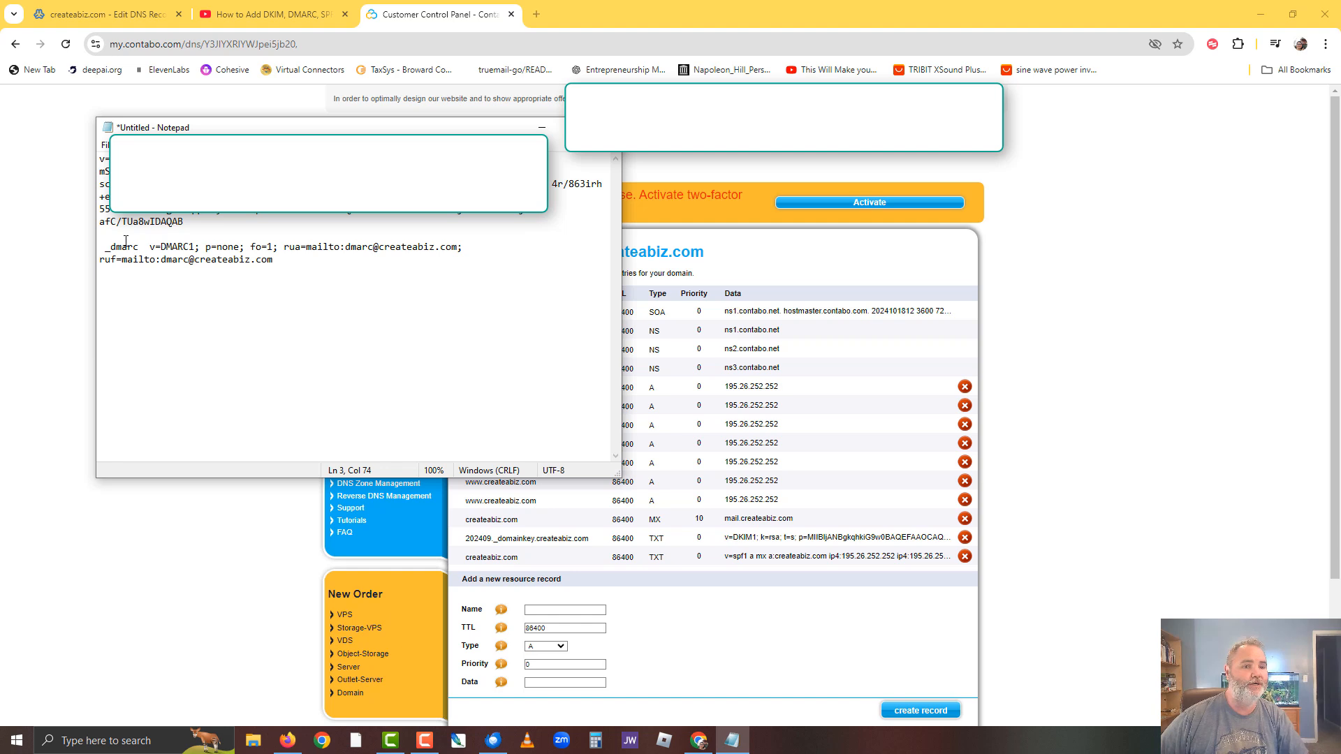
pyautogui.moveTo(140, 248); pyautogui.dragTo(104, 248)
pyautogui.hotkey('ctrl', 'c')
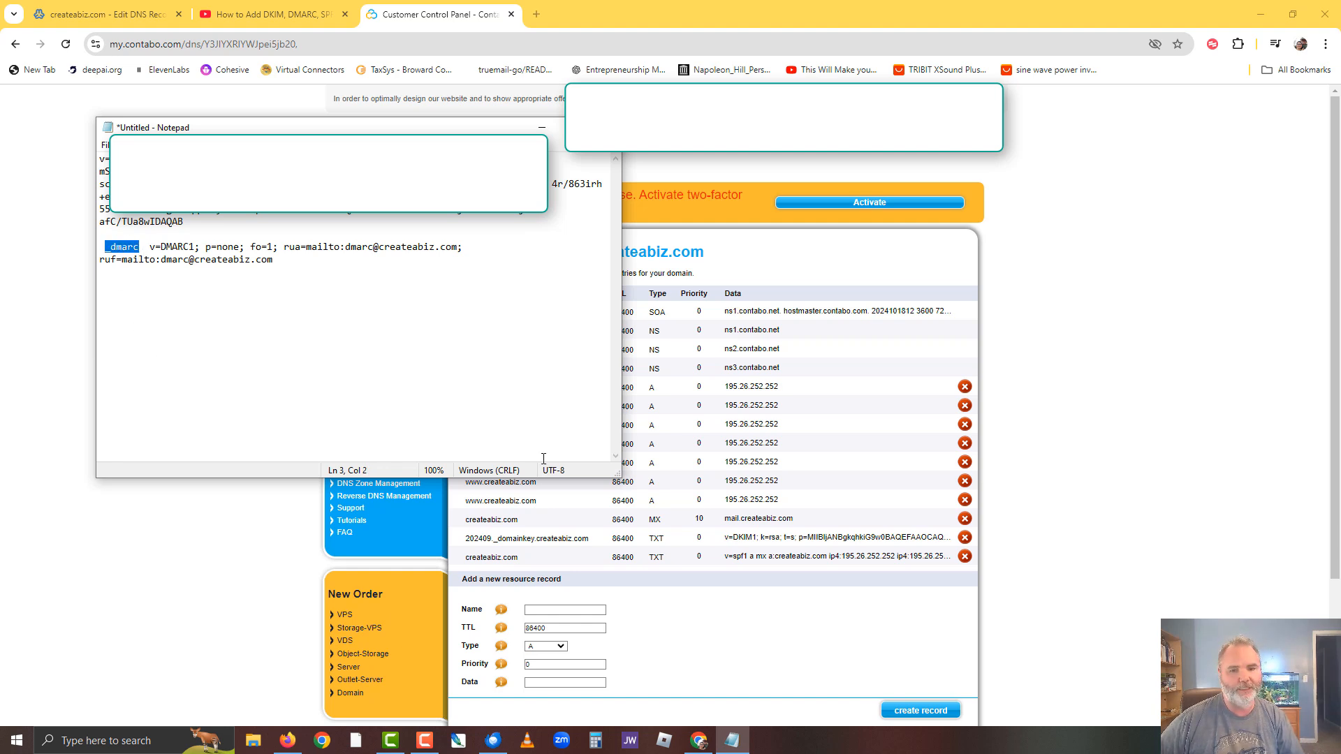
pyautogui.click(1095, 474)
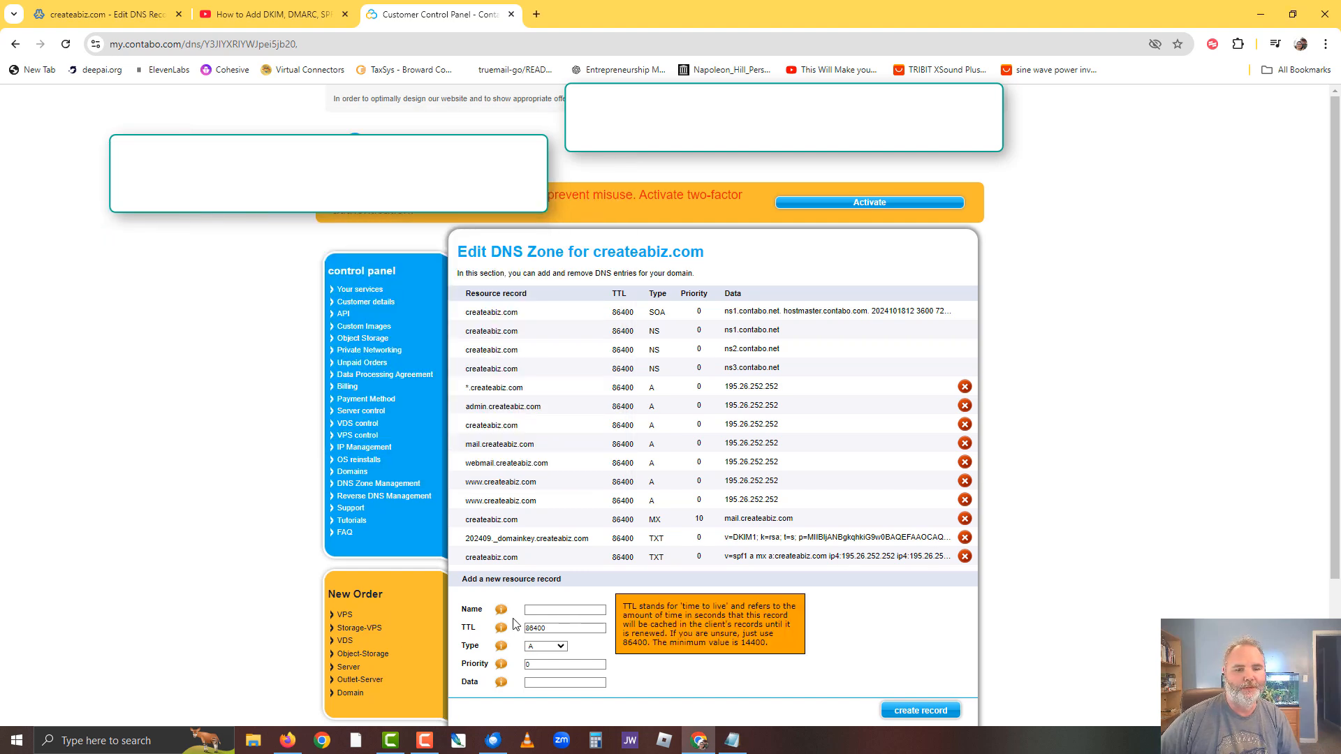
pyautogui.click(538, 610)
pyautogui.rightClick(538, 610)
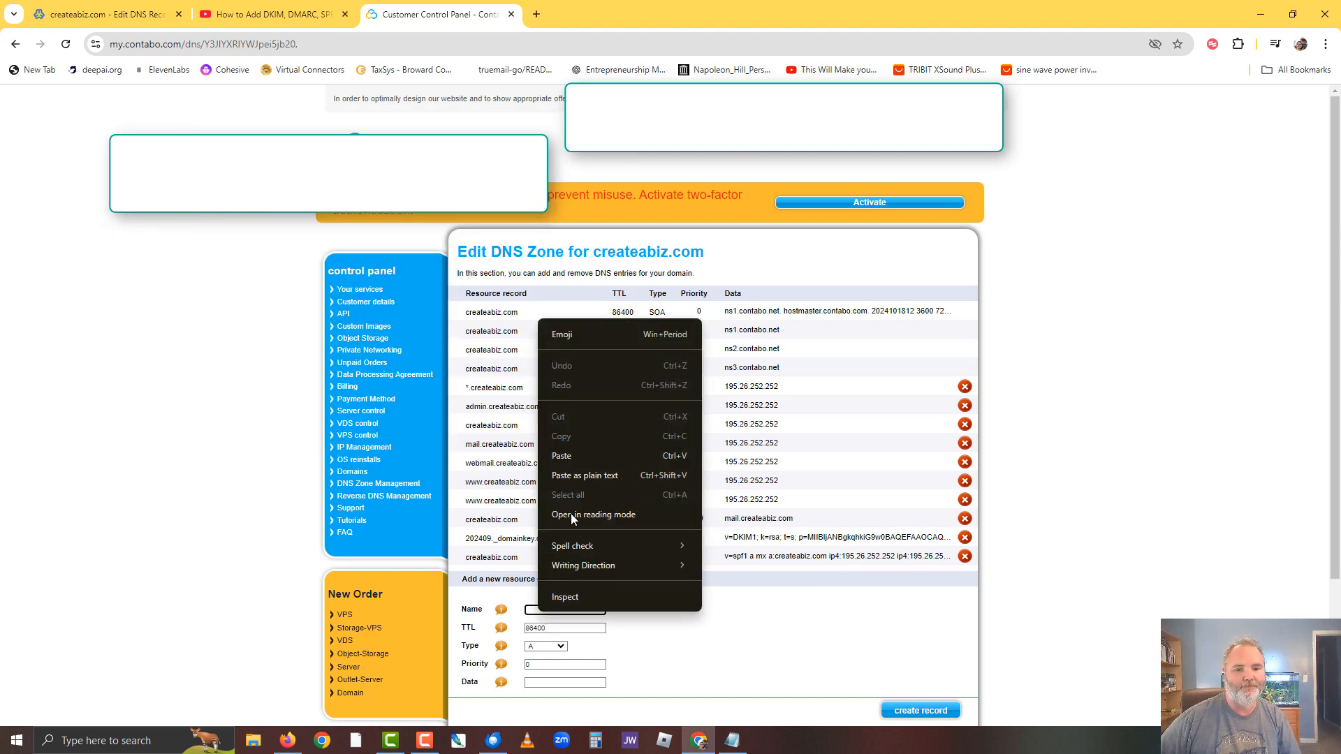
pyautogui.click(585, 474)
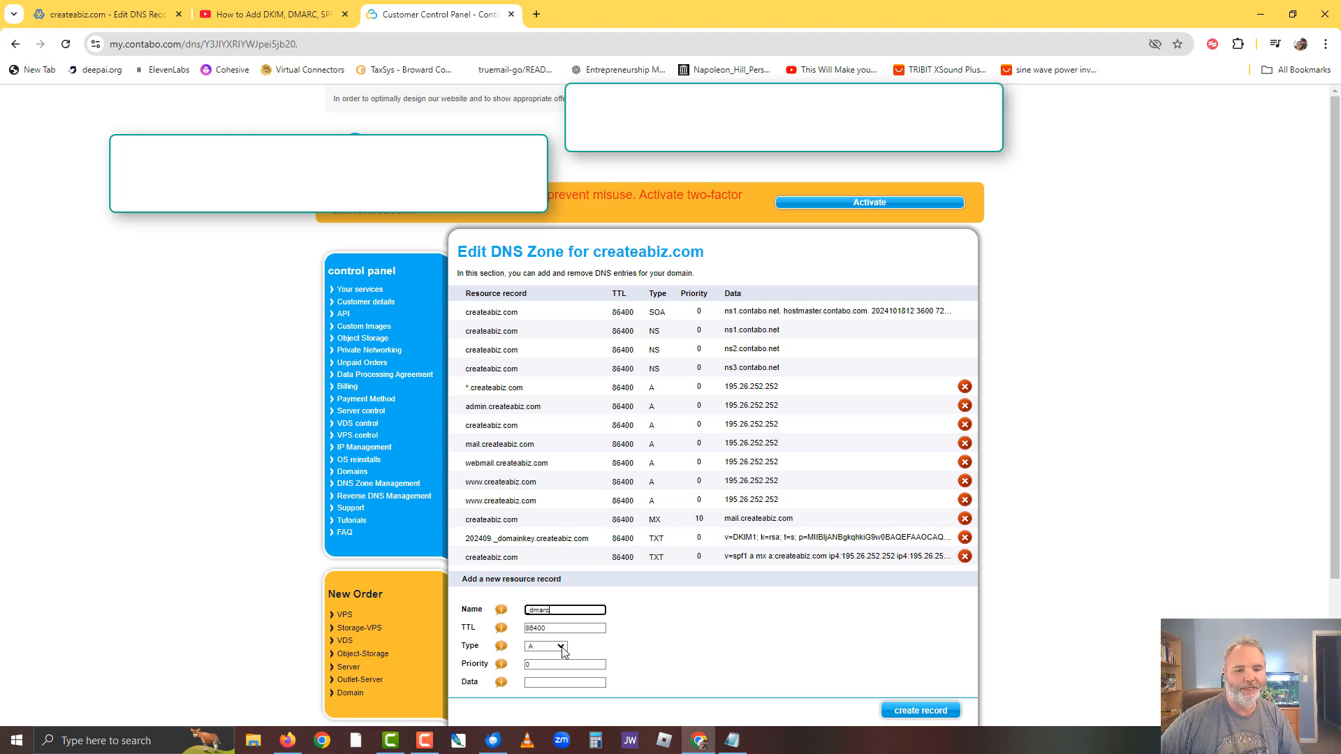
pyautogui.click(562, 649)
pyautogui.click(555, 639)
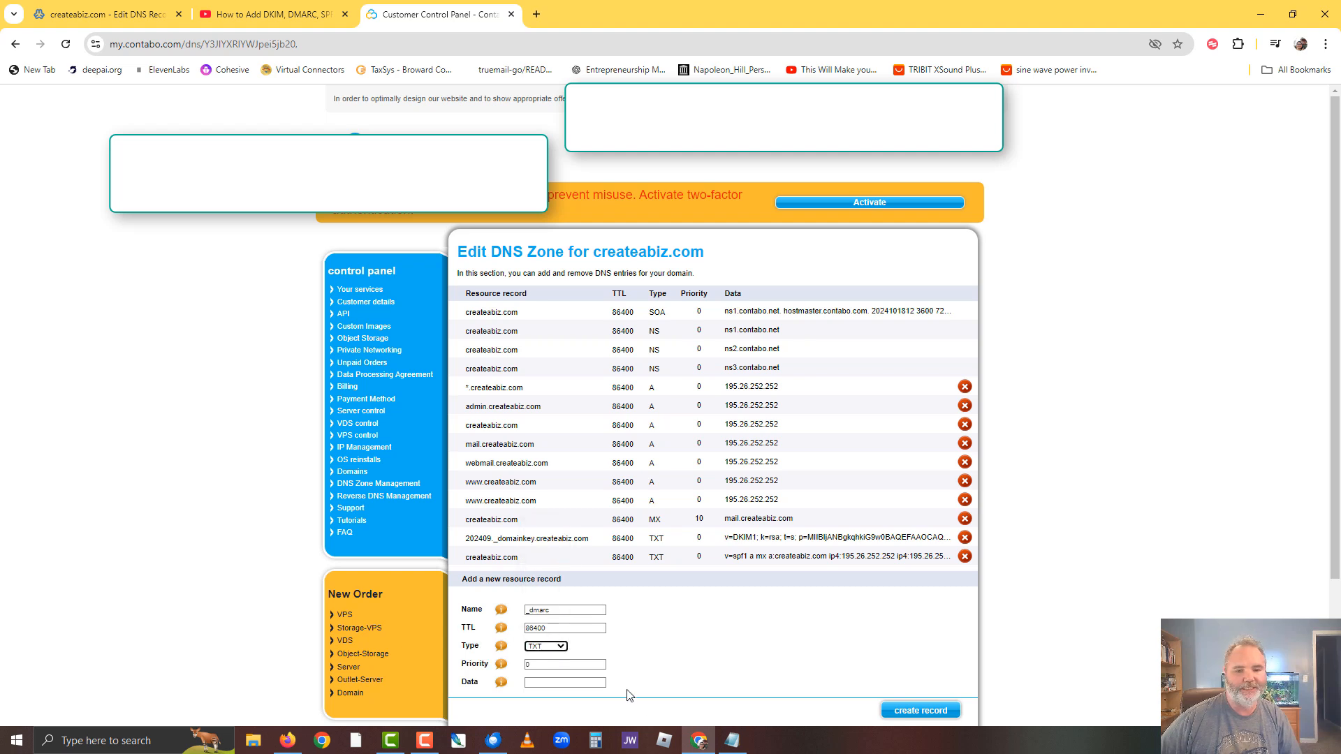
# - Paste the v=DMARC1; p=none; fo=1 policy from Notepad as the data and create the record
pyautogui.click(731, 741)
pyautogui.click(277, 324)
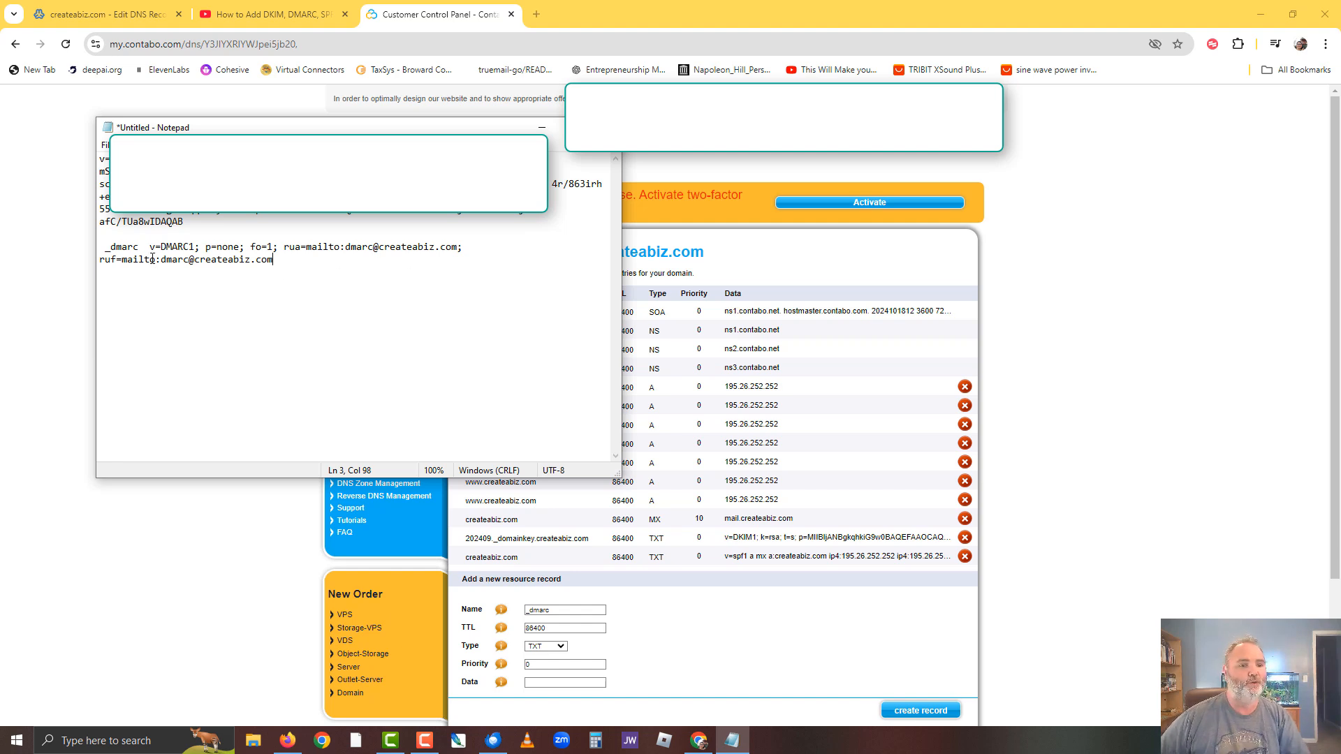
pyautogui.moveTo(152, 247); pyautogui.dragTo(277, 274)
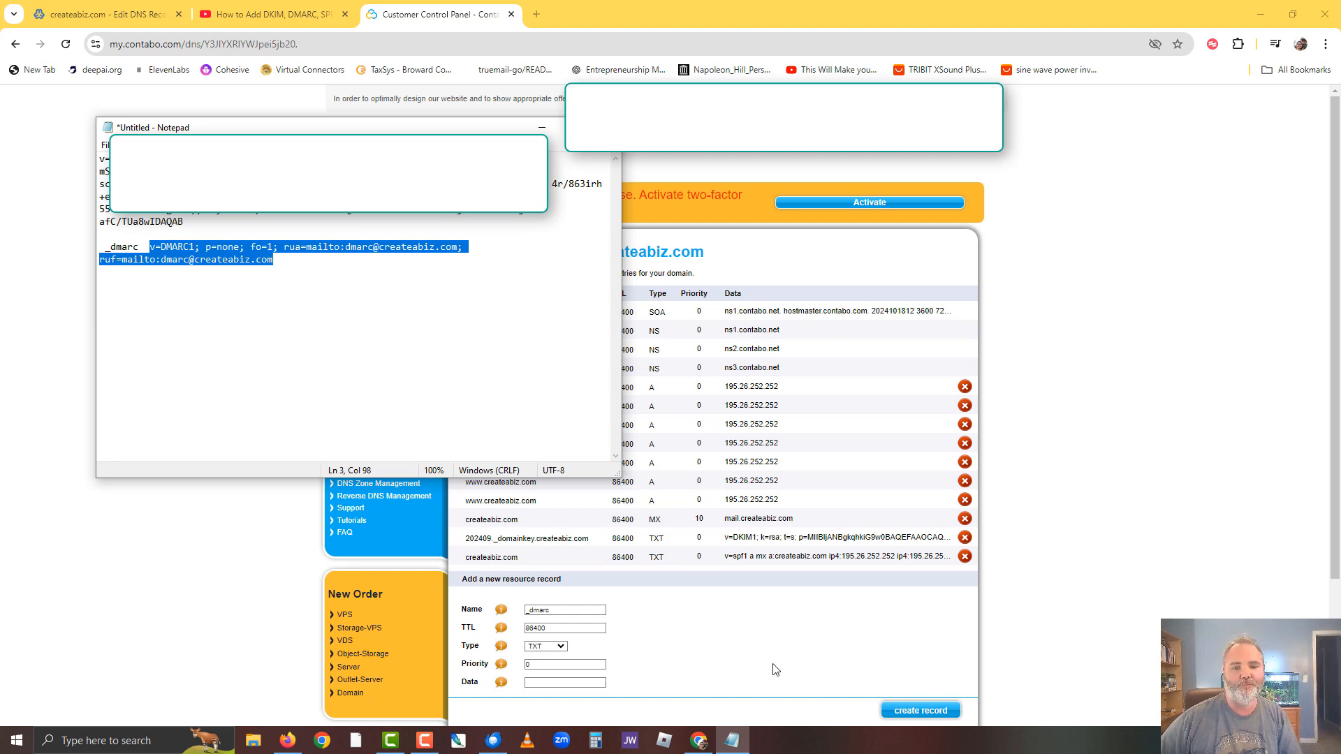
pyautogui.click(737, 661)
pyautogui.click(546, 685)
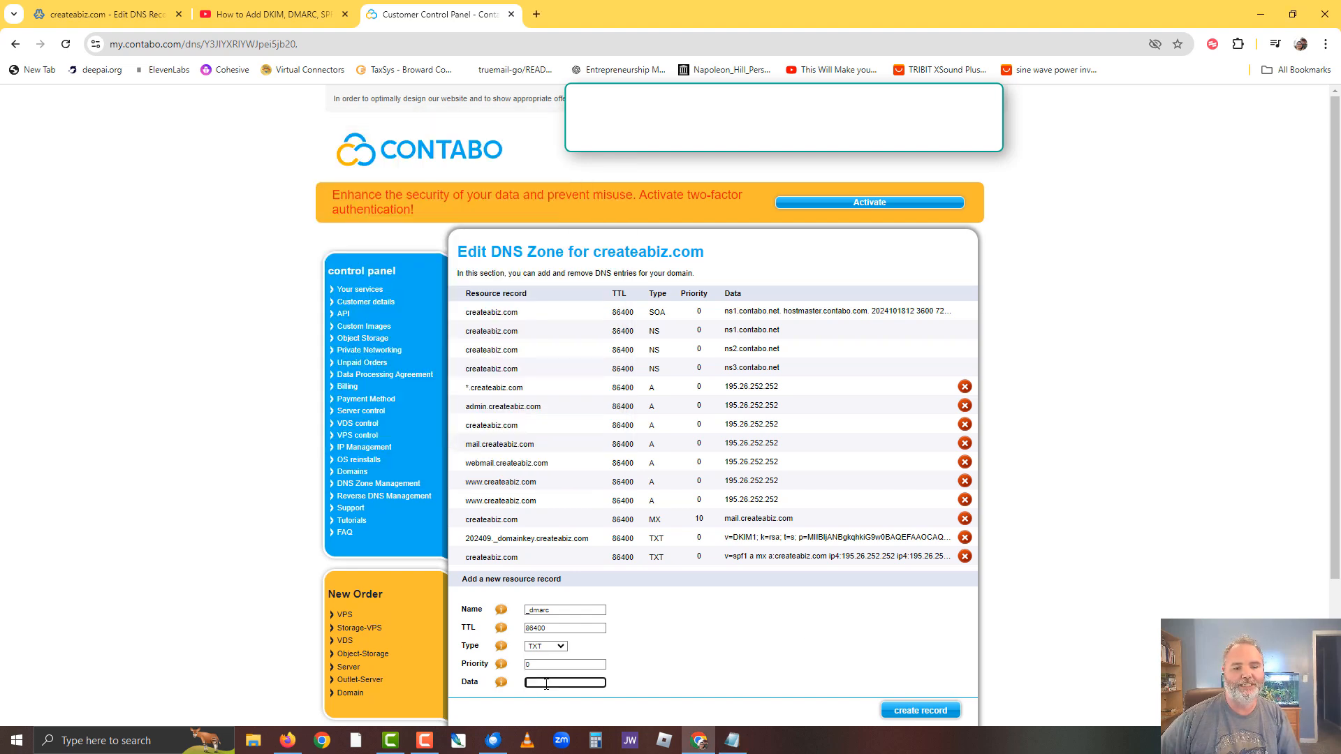
pyautogui.rightClick(546, 685)
pyautogui.click(593, 551)
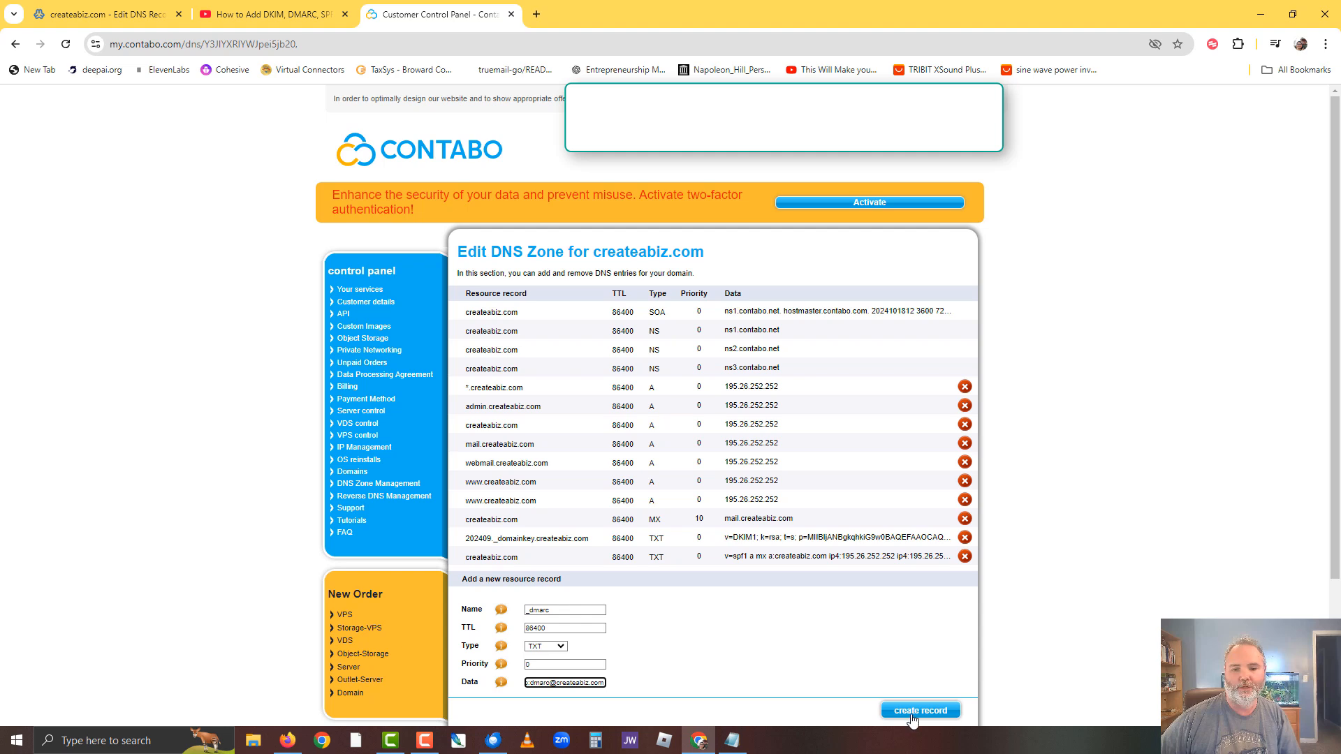
pyautogui.click(914, 711)
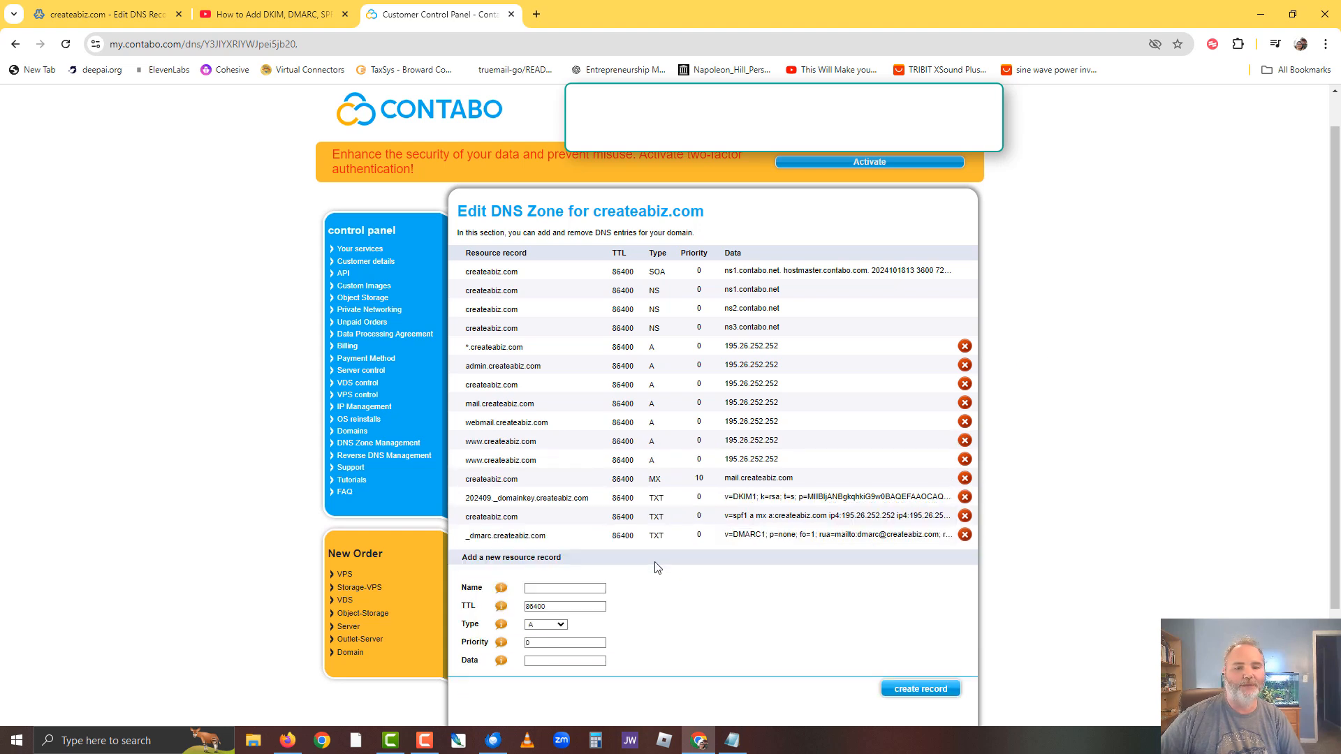
# - Add an MX record for @ with priority 5 pointing to mail.createabiz.com
pyautogui.click(572, 585)
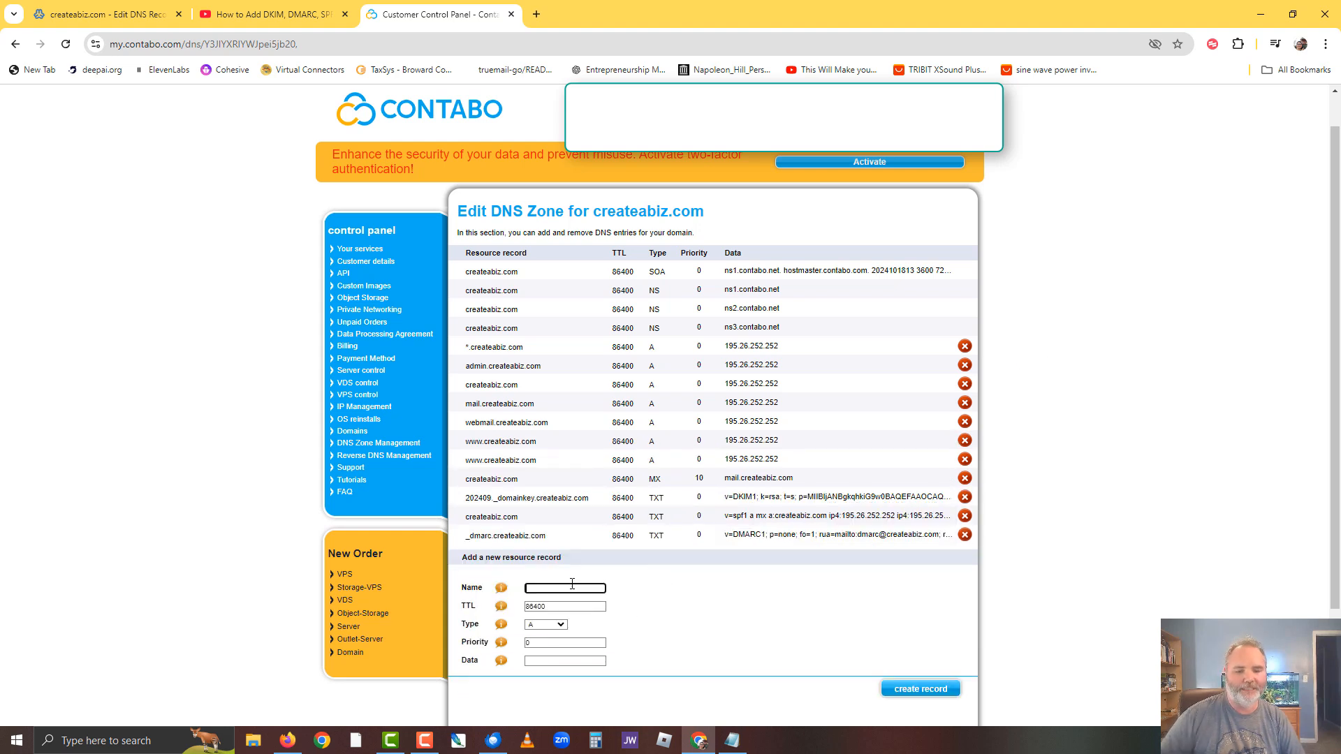
pyautogui.write('@')
pyautogui.click(552, 624)
pyautogui.click(540, 578)
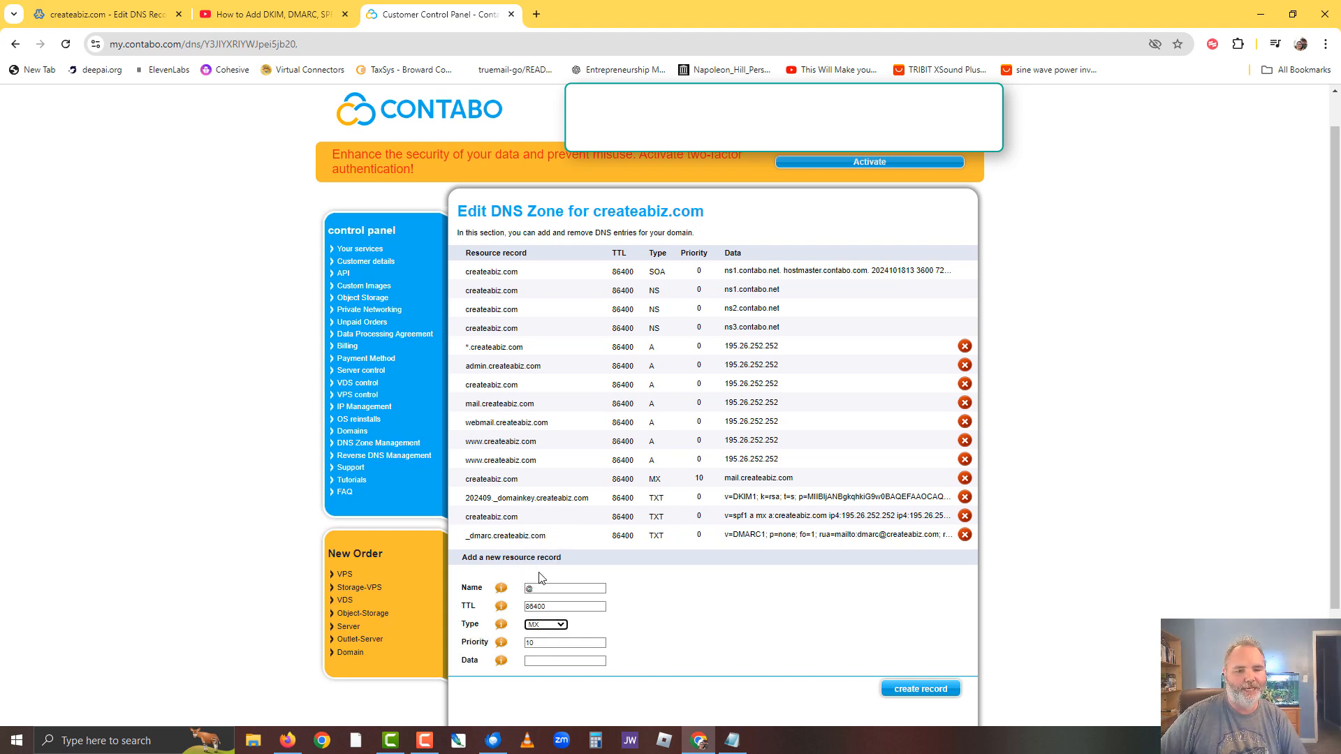
pyautogui.click(541, 642)
pyautogui.press('BackSpace')
pyautogui.press('BackSpace')
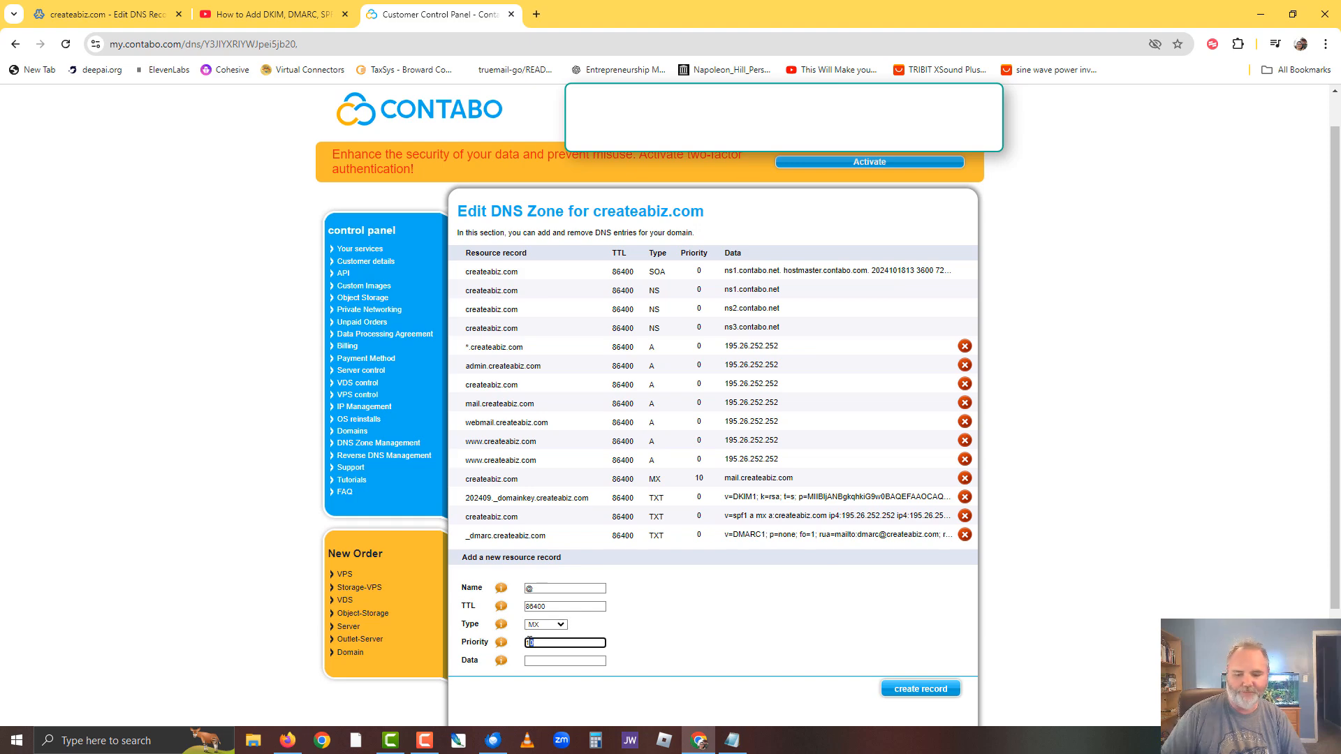
pyautogui.write('5')
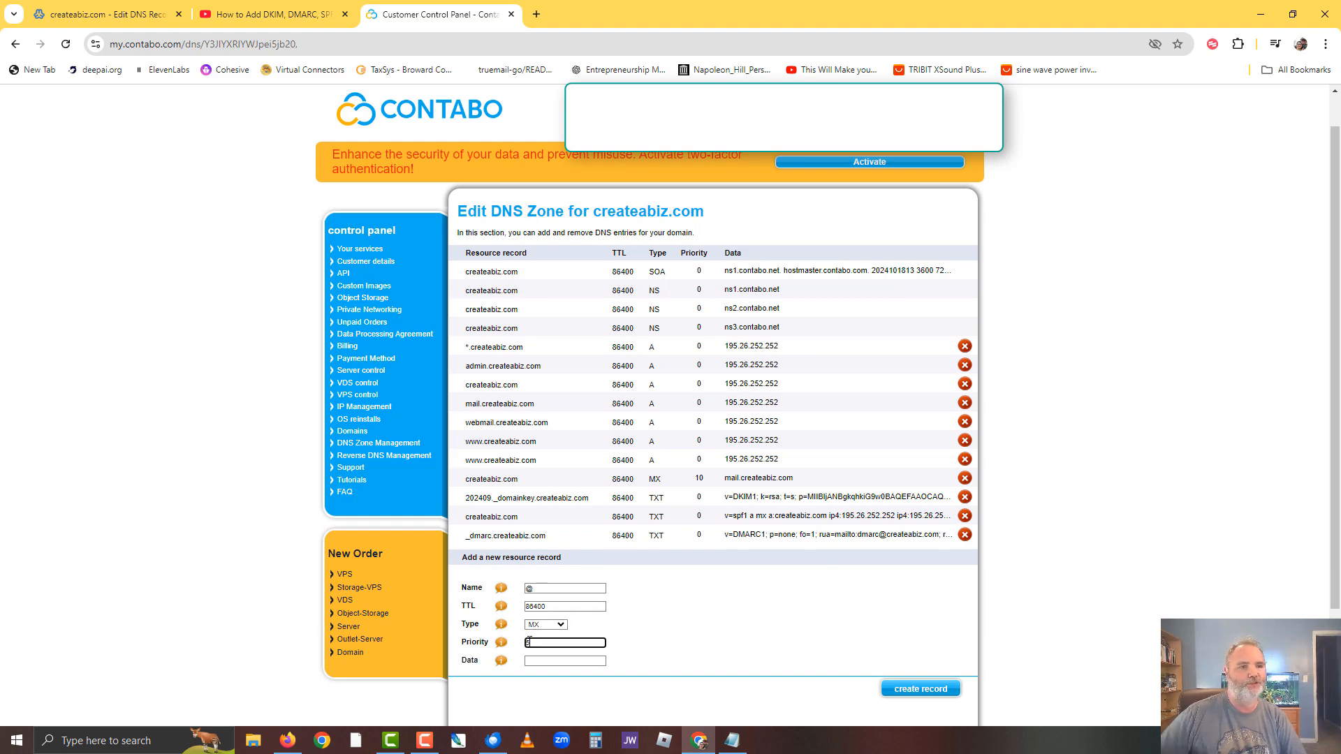
pyautogui.click(117, 8)
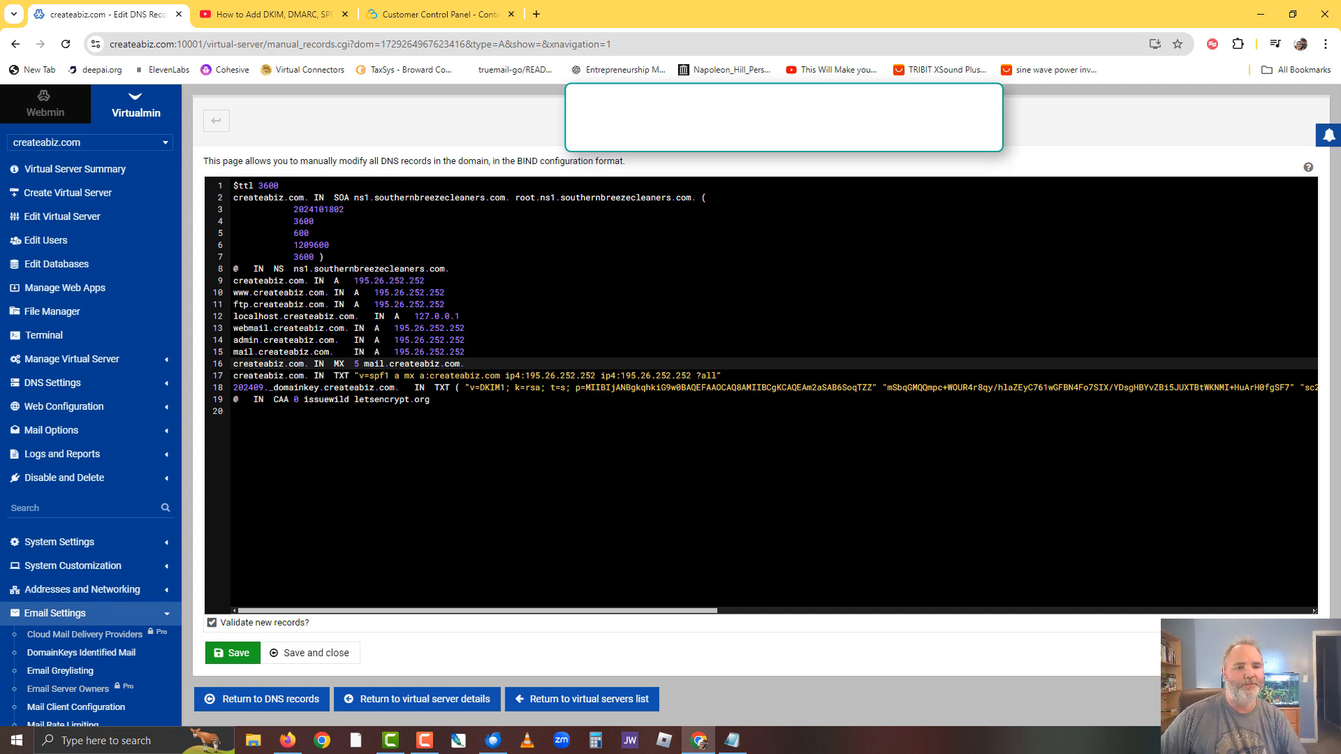
pyautogui.click(433, 14)
pyautogui.click(575, 660)
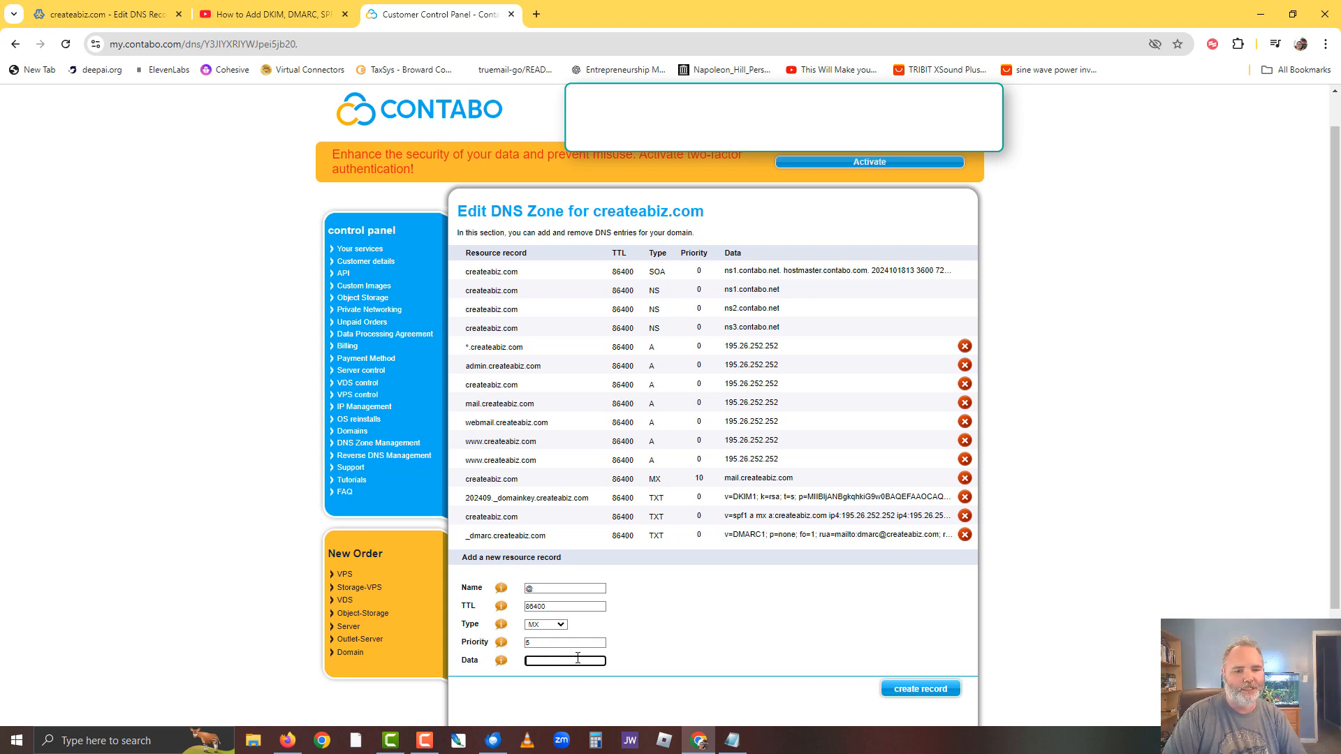
pyautogui.write('mail.createa')
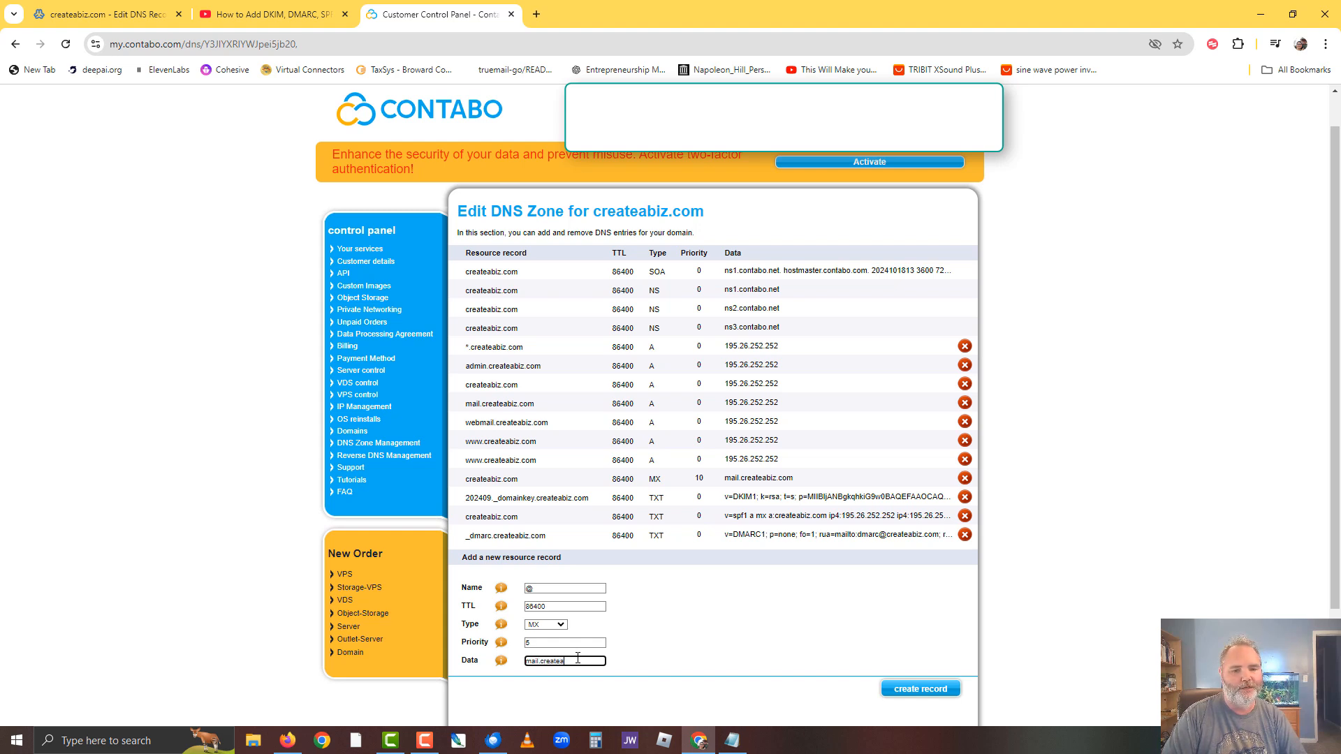
pyautogui.write('biz.com')
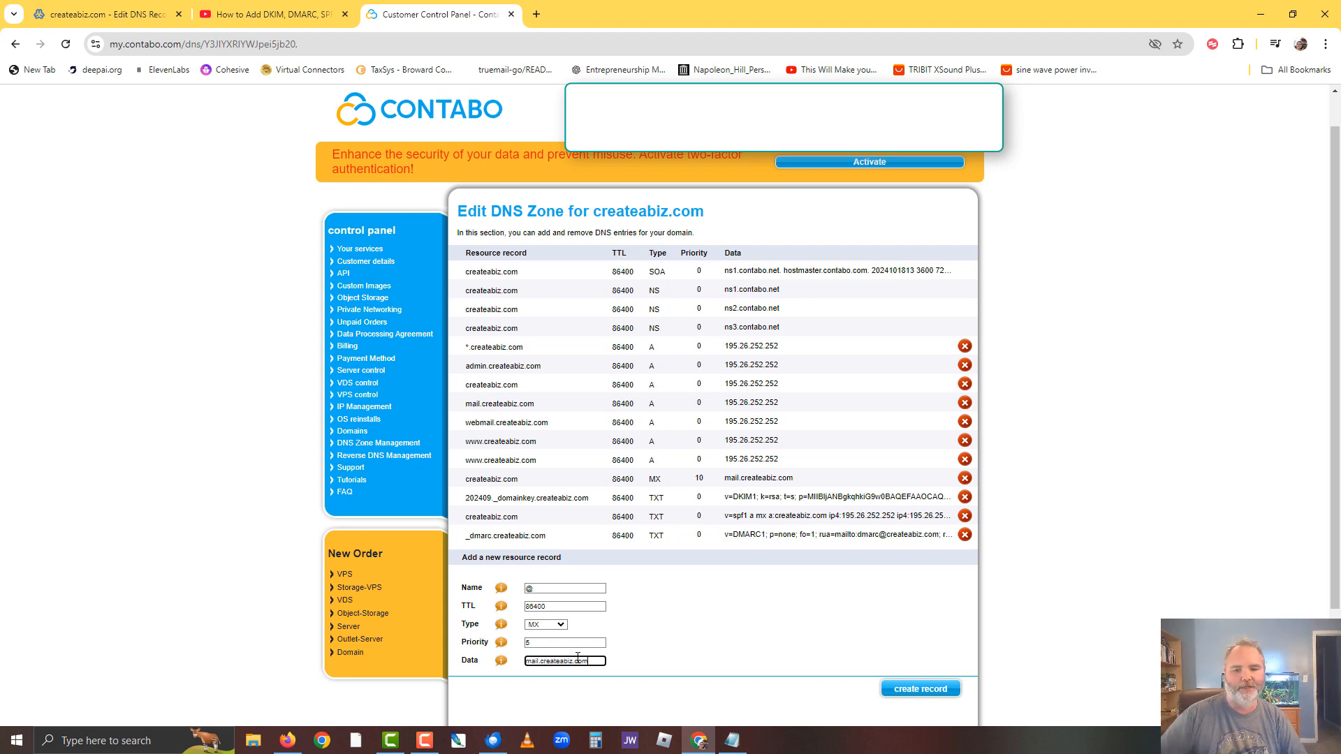
pyautogui.click(931, 686)
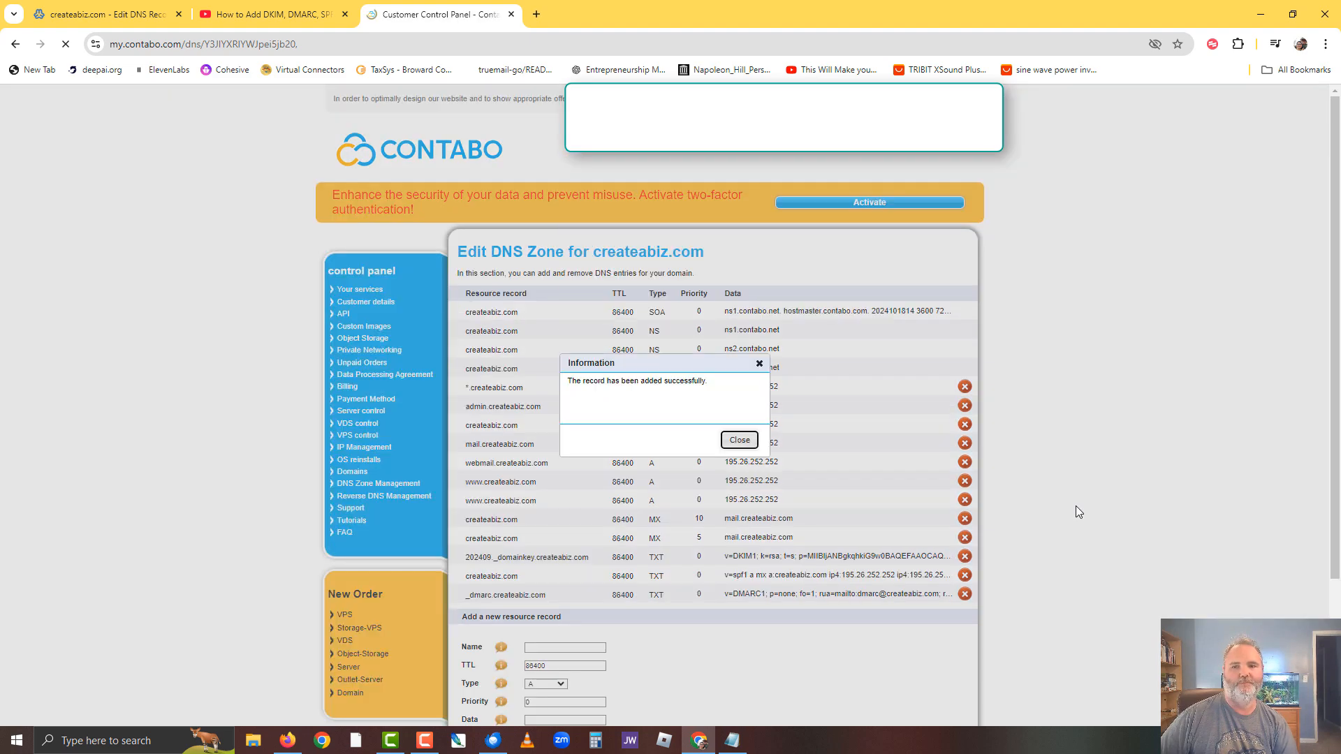
# - Dismiss the Contabo confirmation and copy the mail-tester.com test address
pyautogui.click(740, 441)
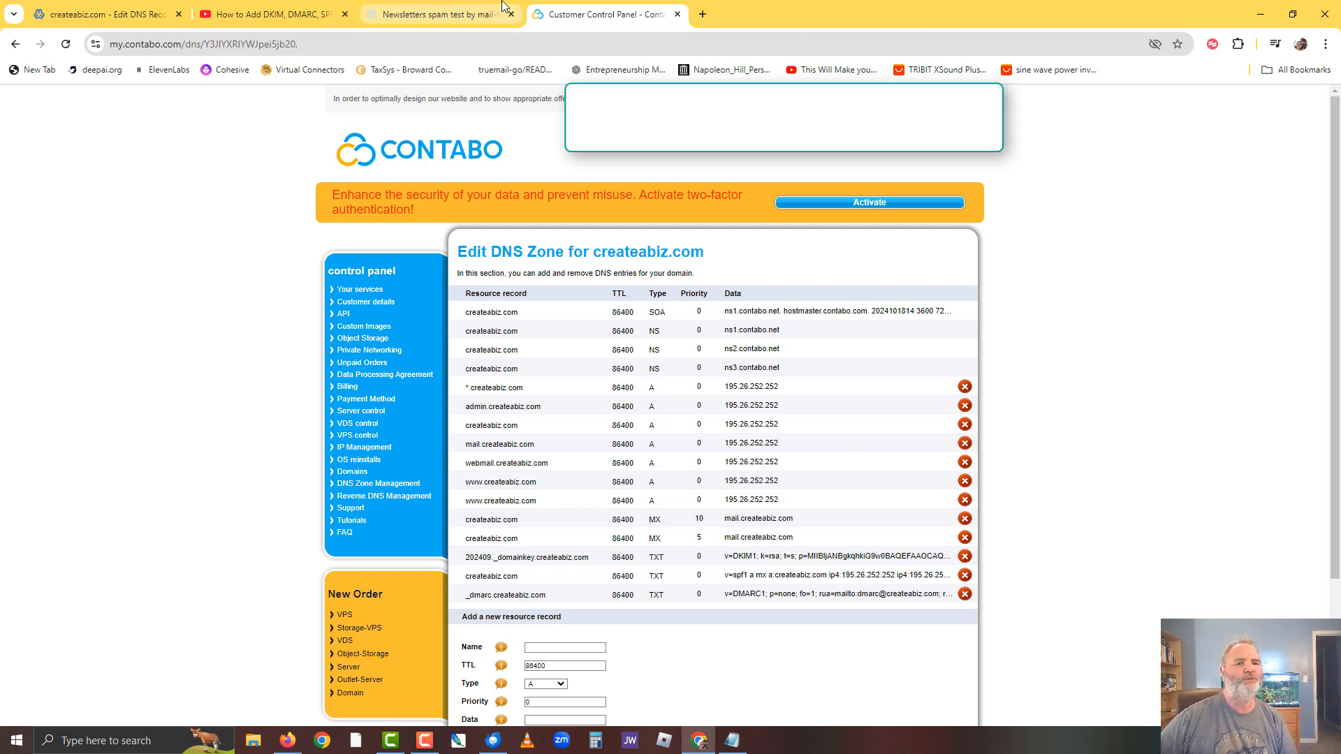
pyautogui.click(453, 15)
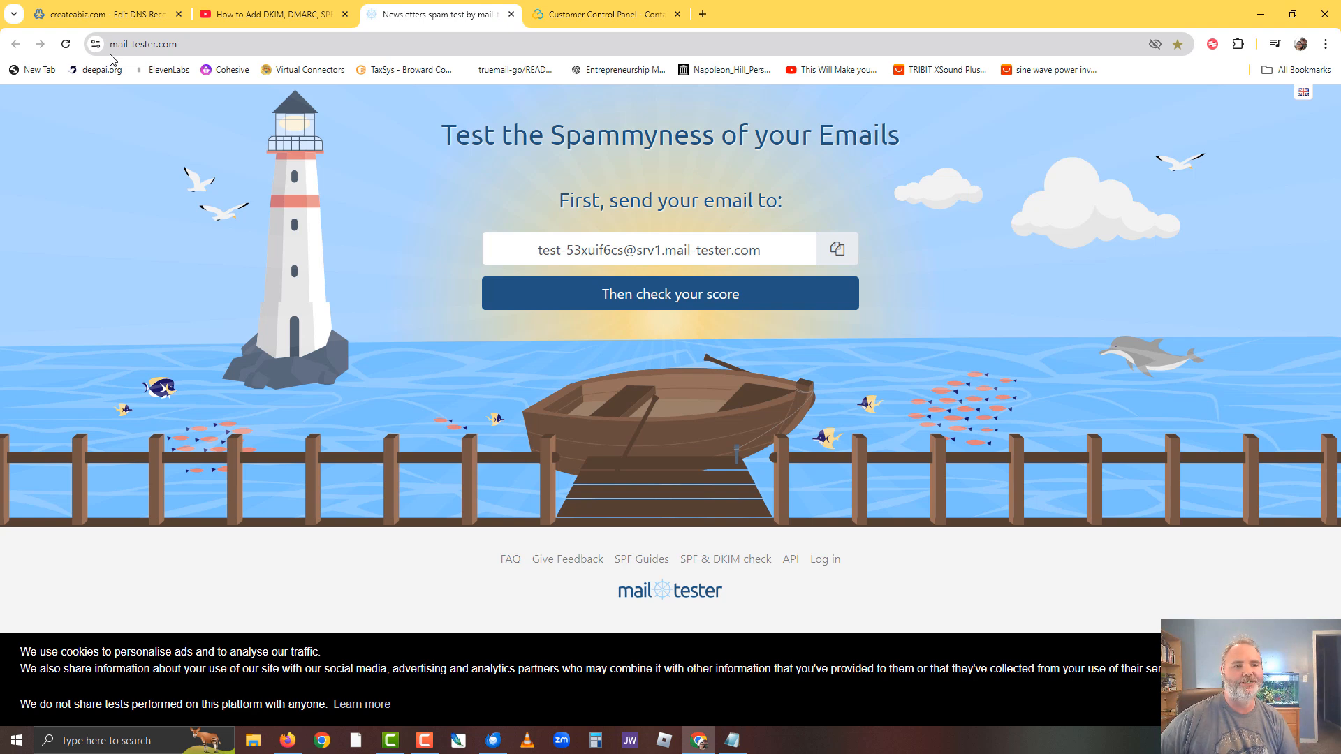
pyautogui.click(836, 252)
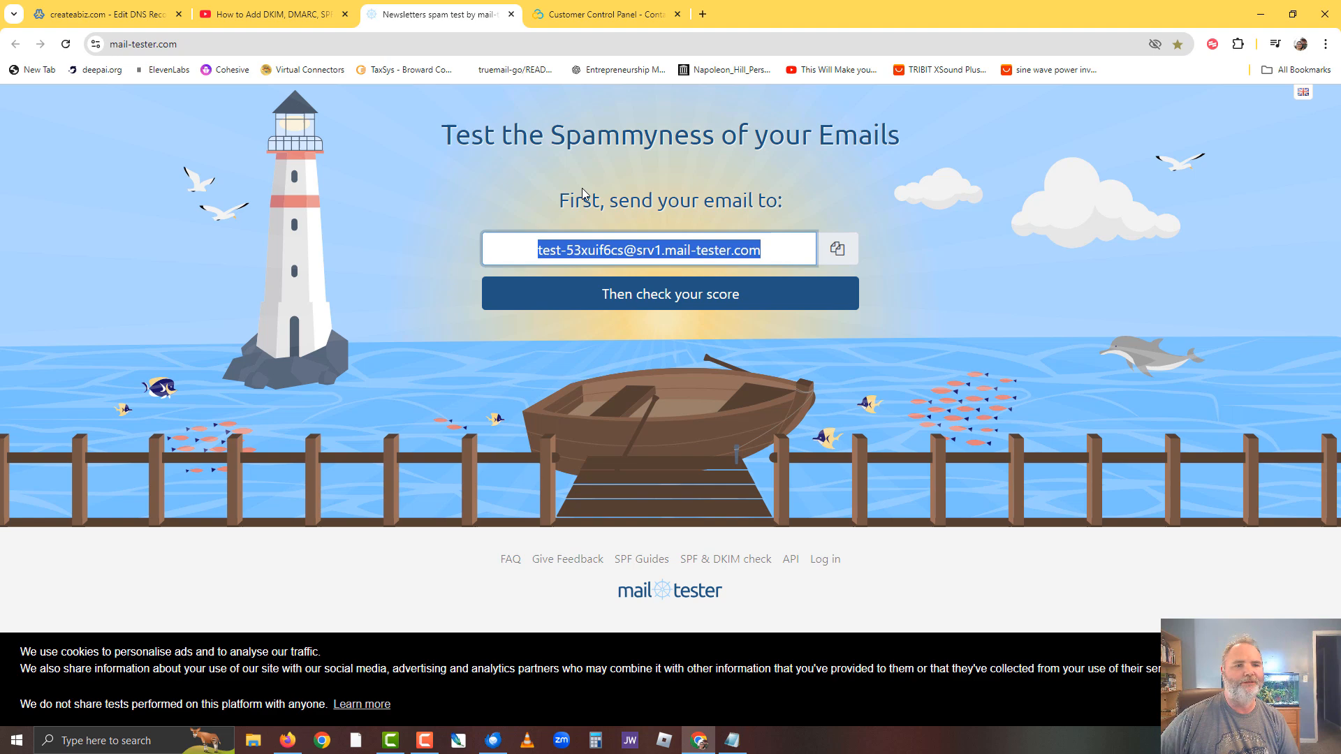
# - From Virtualmin's Edit Users, open the createabiz.com mail user and log into Usermin
pyautogui.click(80, 14)
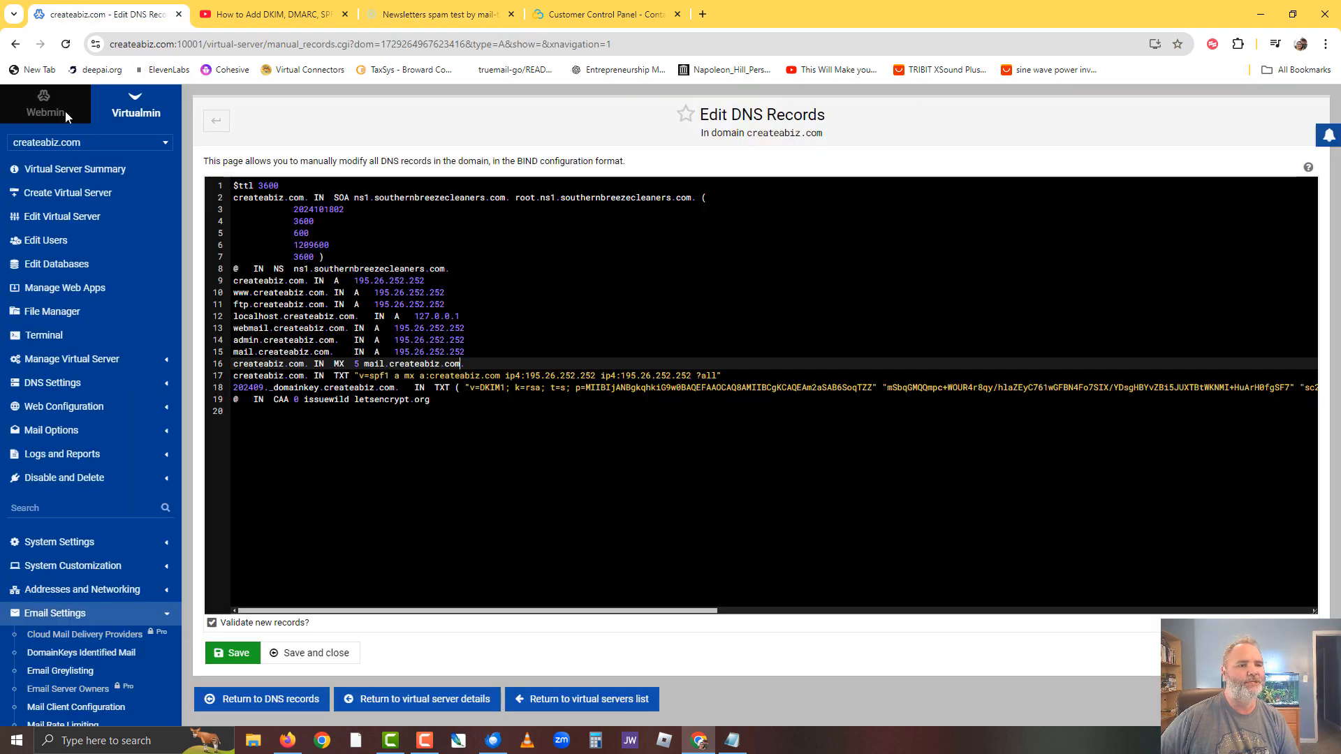
pyautogui.click(42, 247)
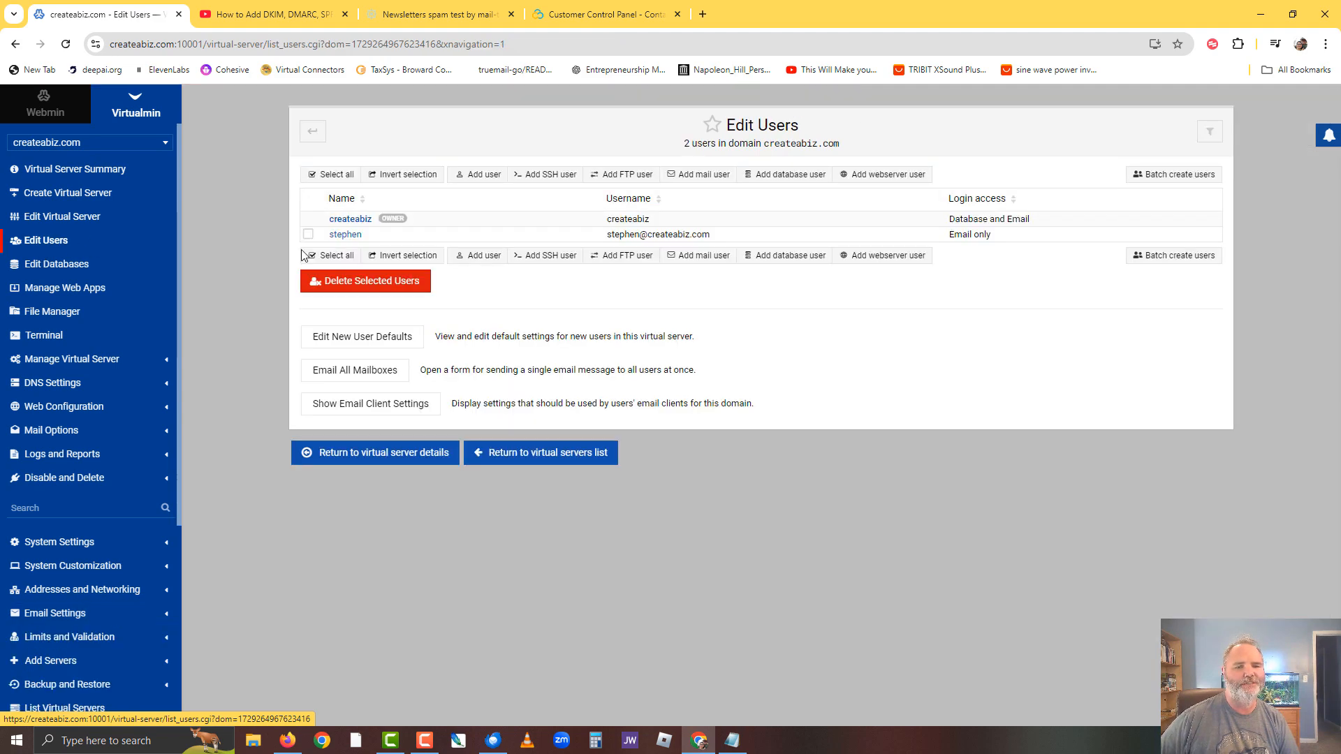
pyautogui.click(344, 238)
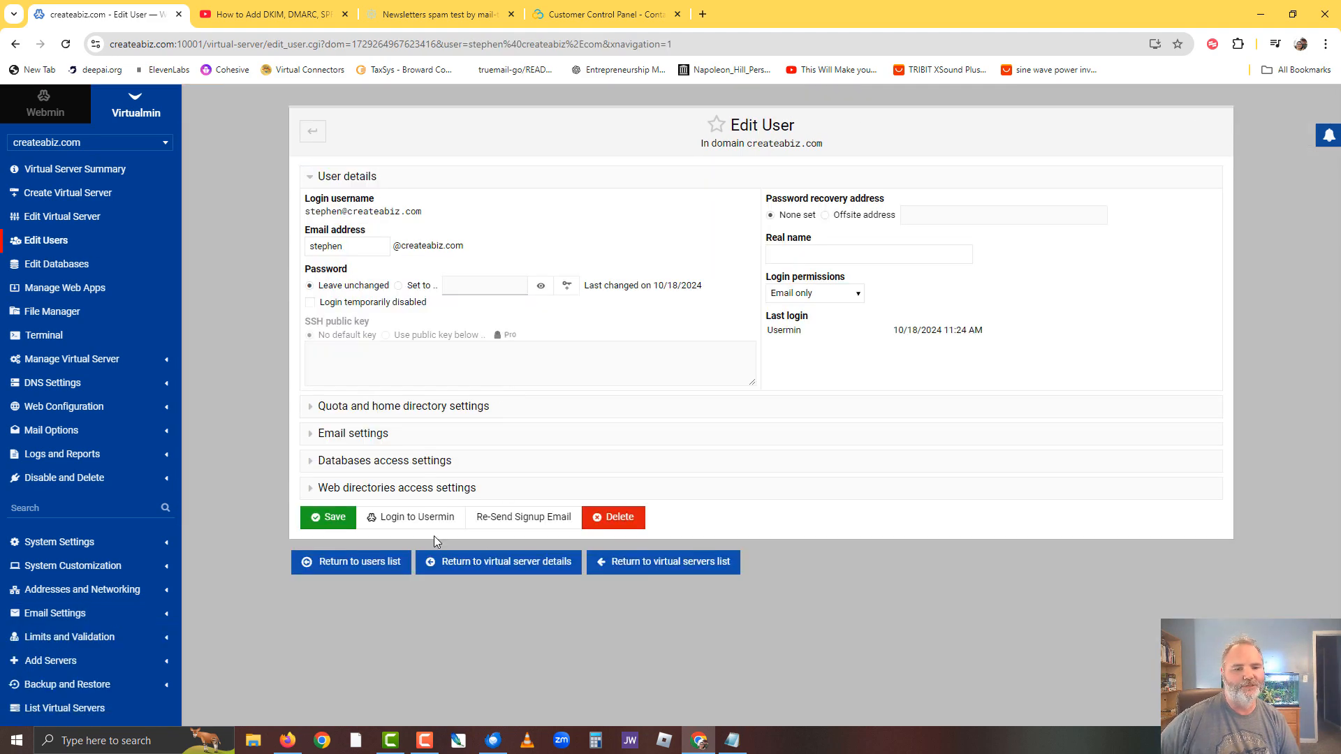
pyautogui.click(404, 518)
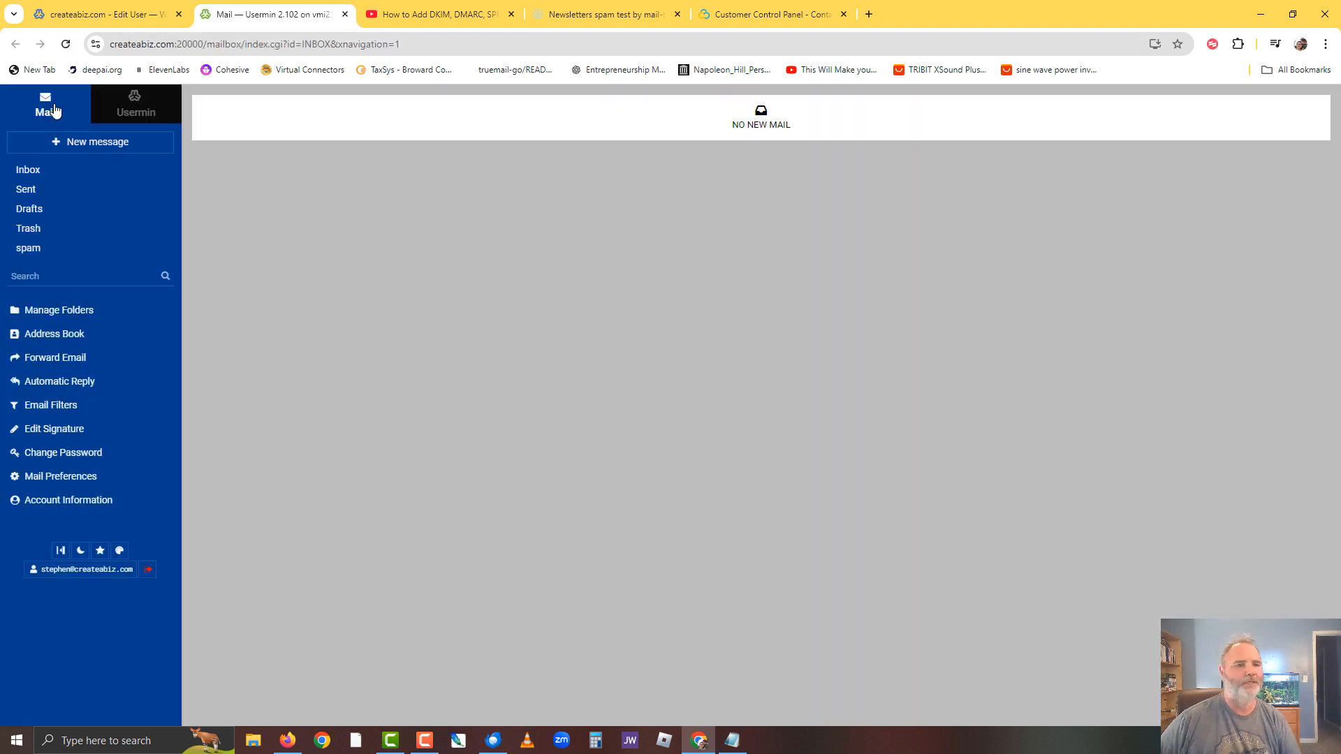
# - Send a new email to the pasted mail-tester address with subject and body 'test'
pyautogui.click(77, 147)
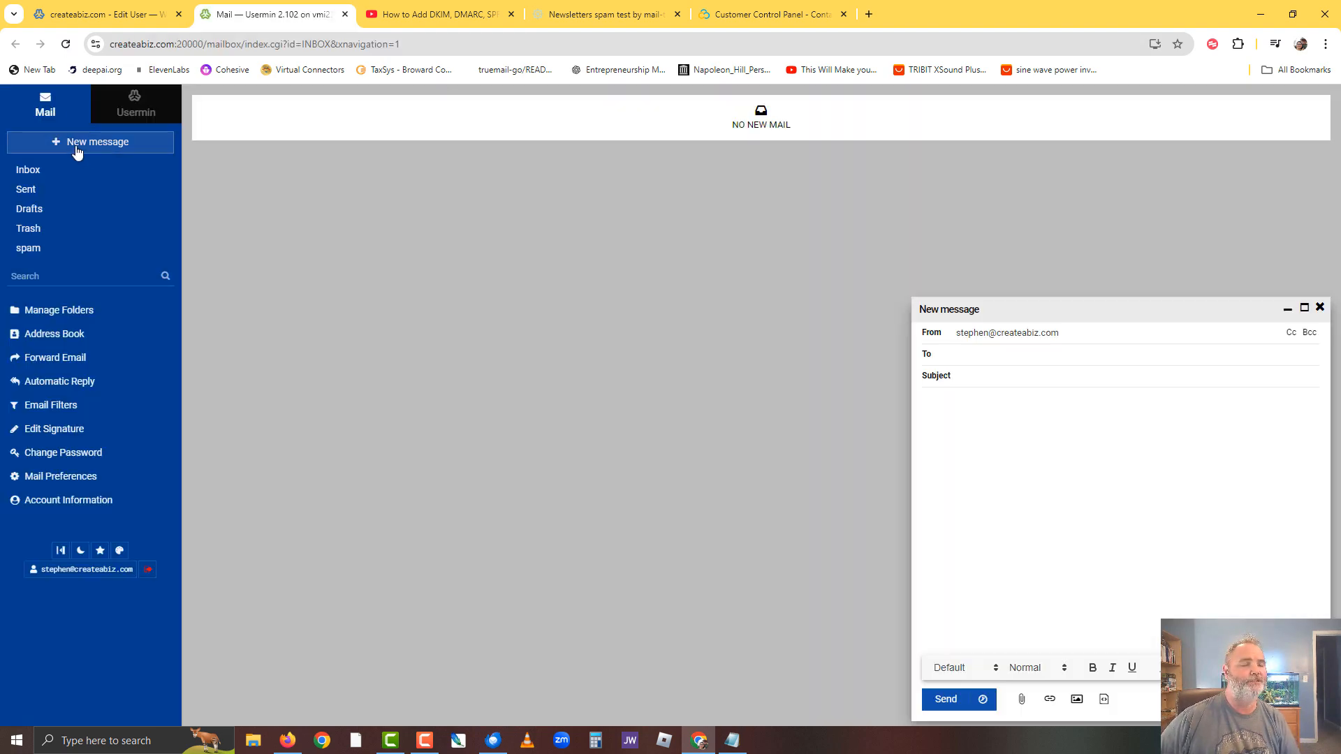
pyautogui.click(991, 362)
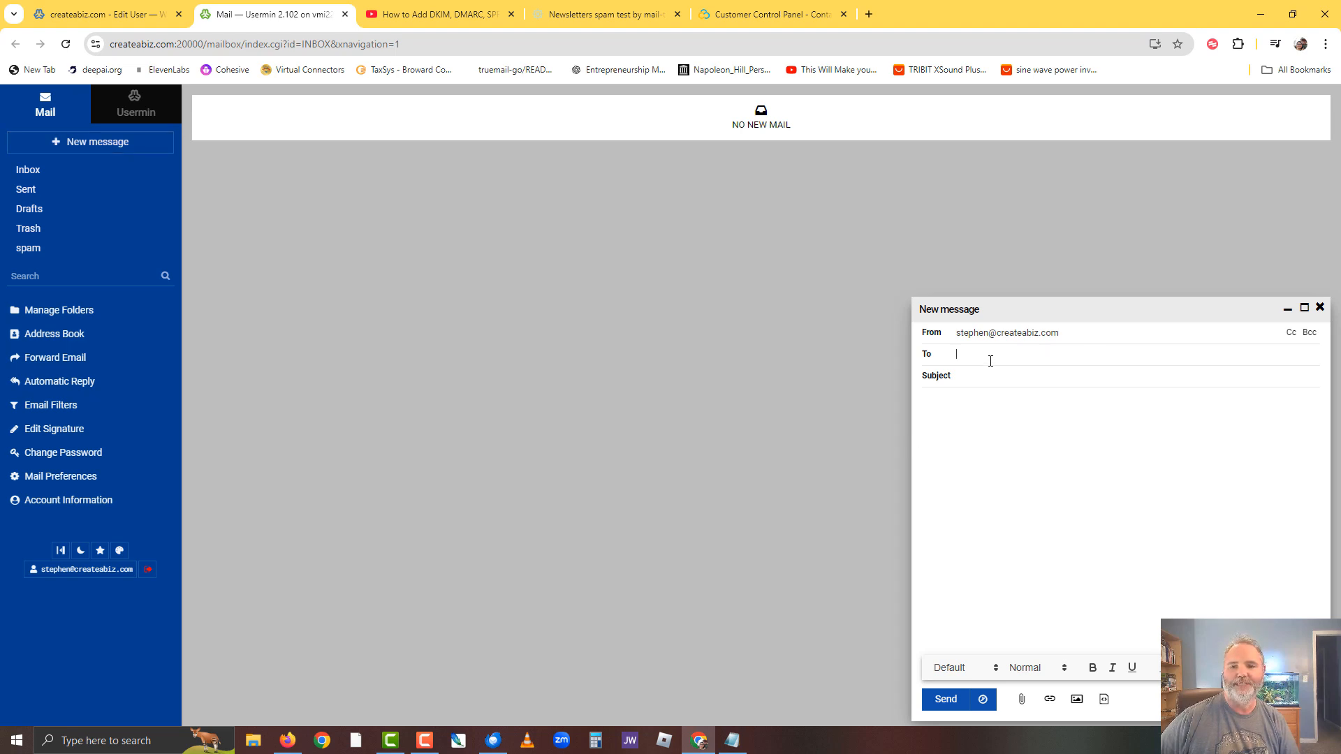
pyautogui.hotkey('ctrl', 'v')
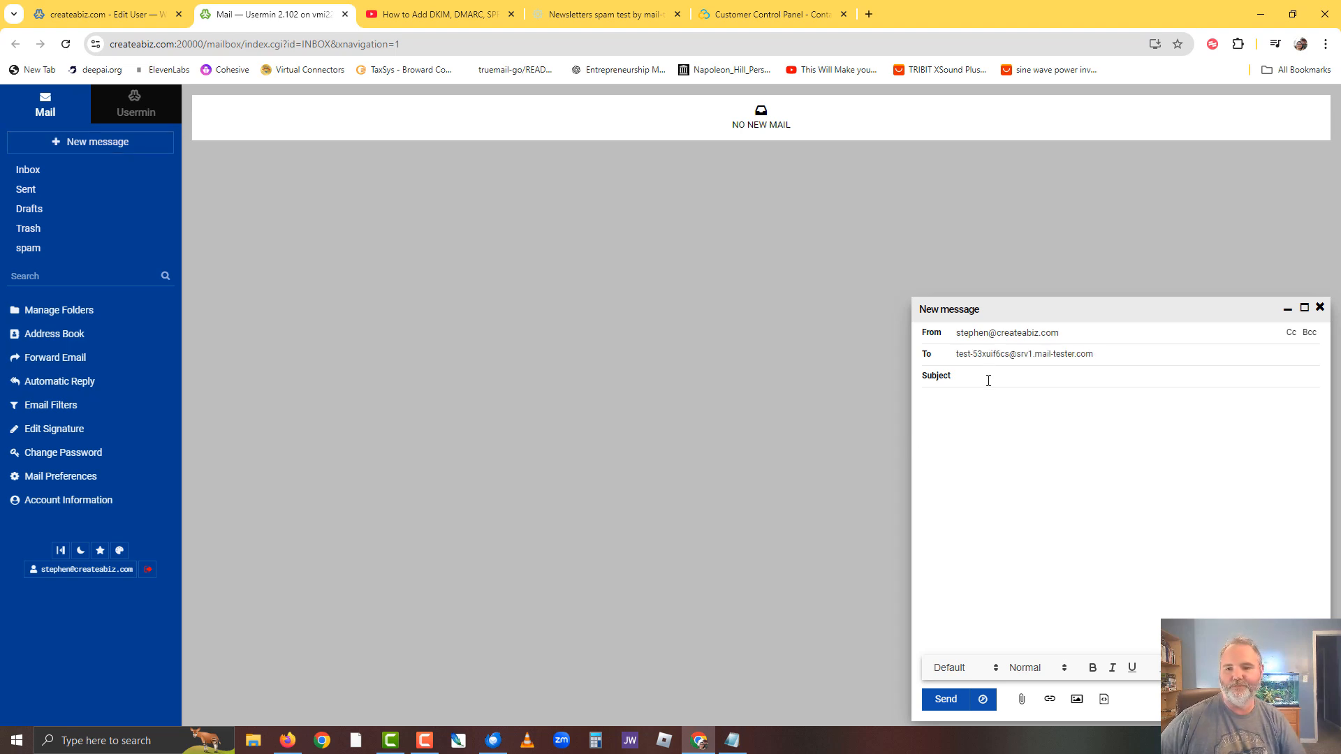
pyautogui.click(989, 374)
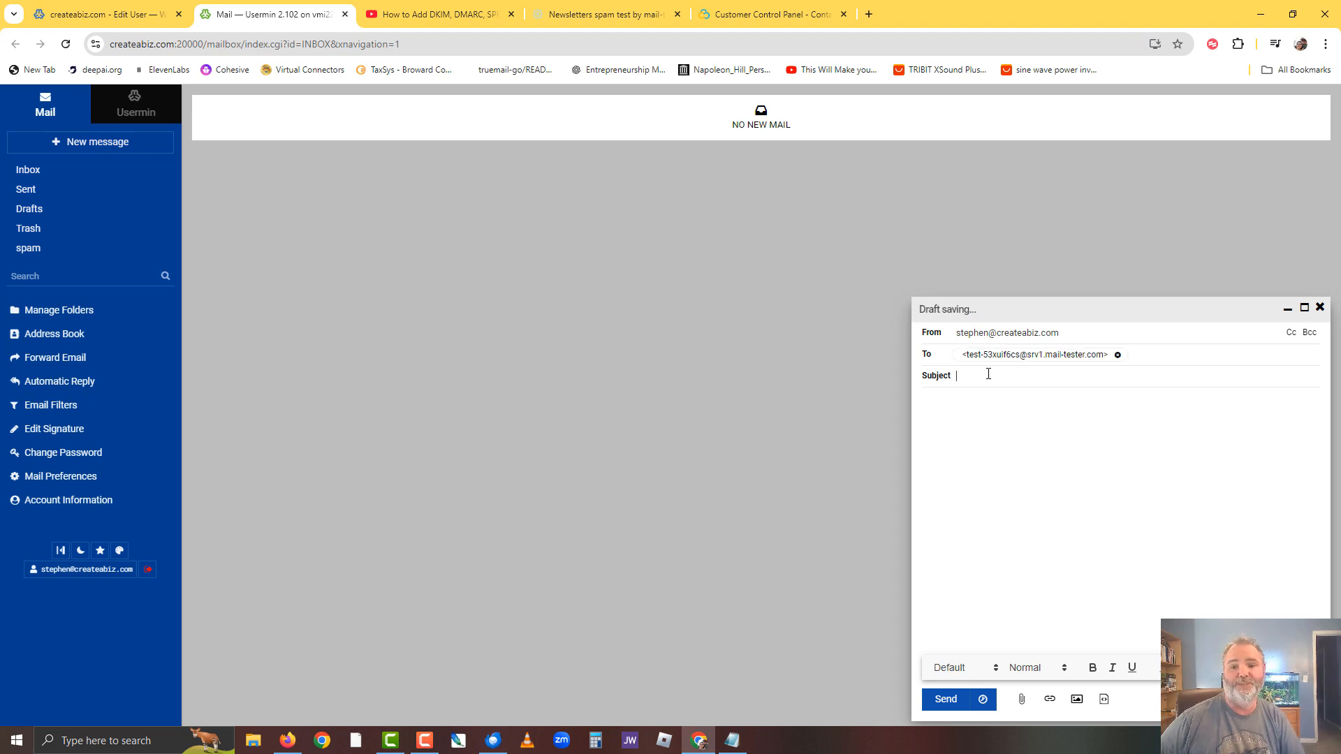
pyautogui.write('test')
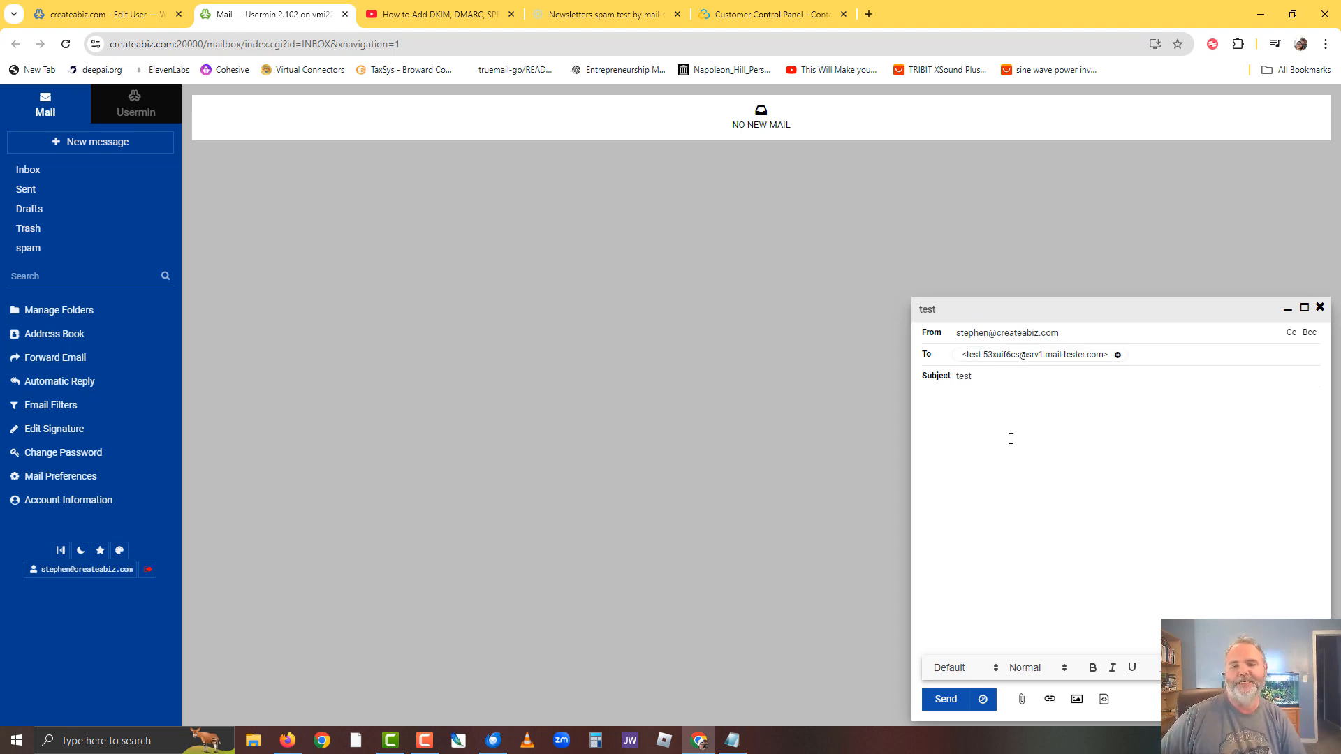
pyautogui.click(1010, 438)
pyautogui.write('test')
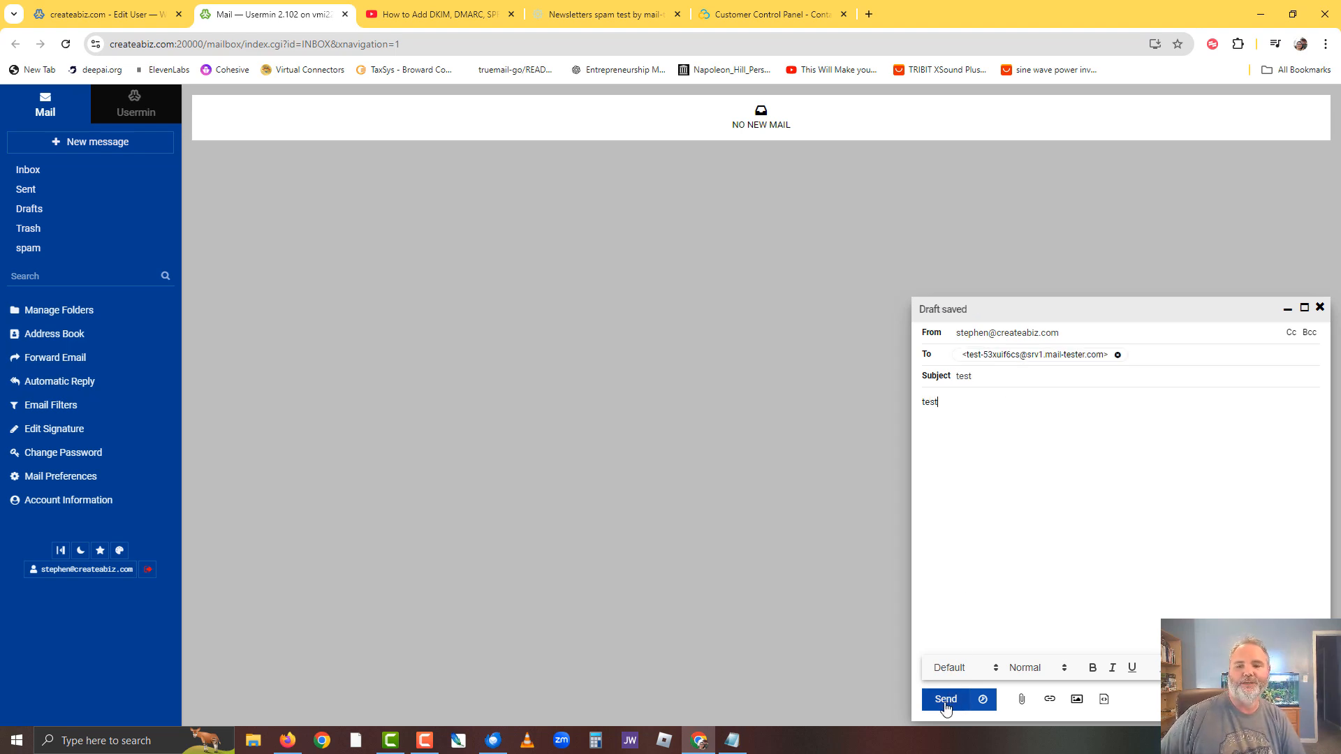
pyautogui.click(946, 701)
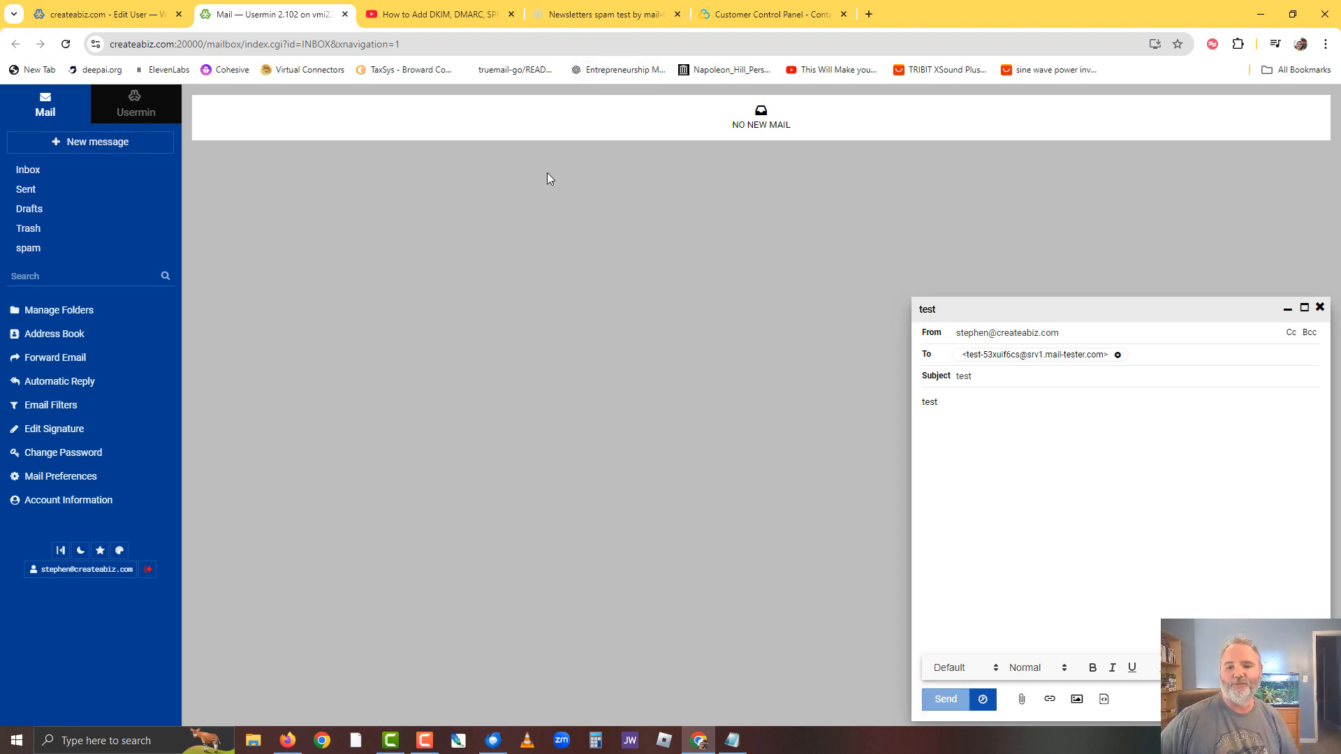
# - Check the test email's mail-tester score and review the 10/10 result
pyautogui.click(626, 16)
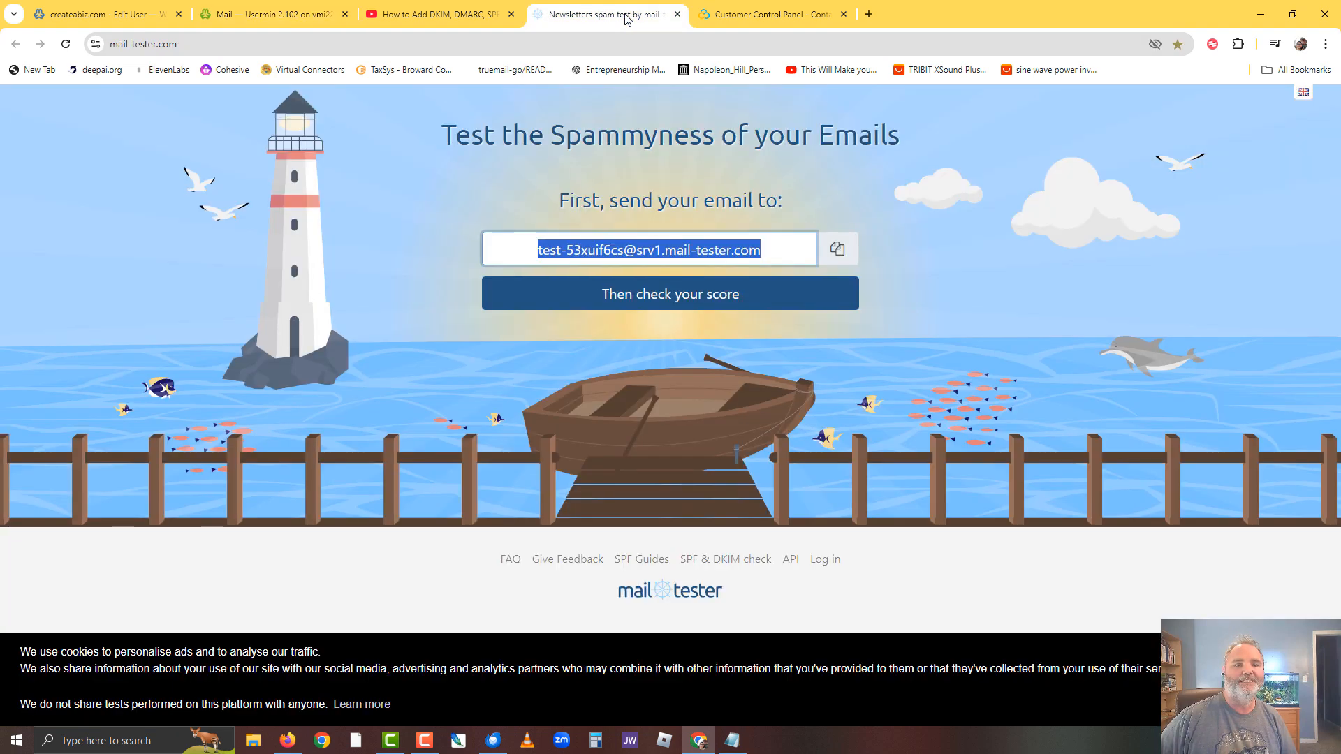
pyautogui.click(604, 296)
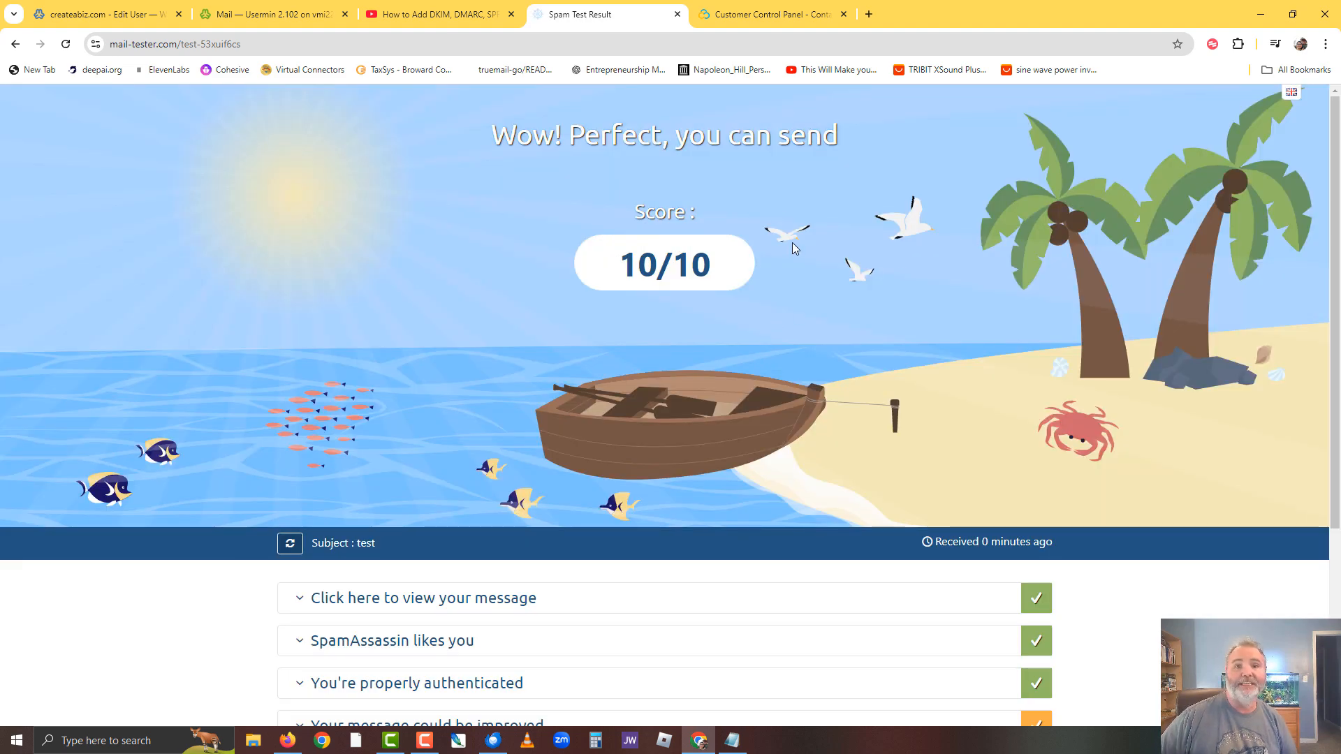
pyautogui.scroll(-2, 793, 248)
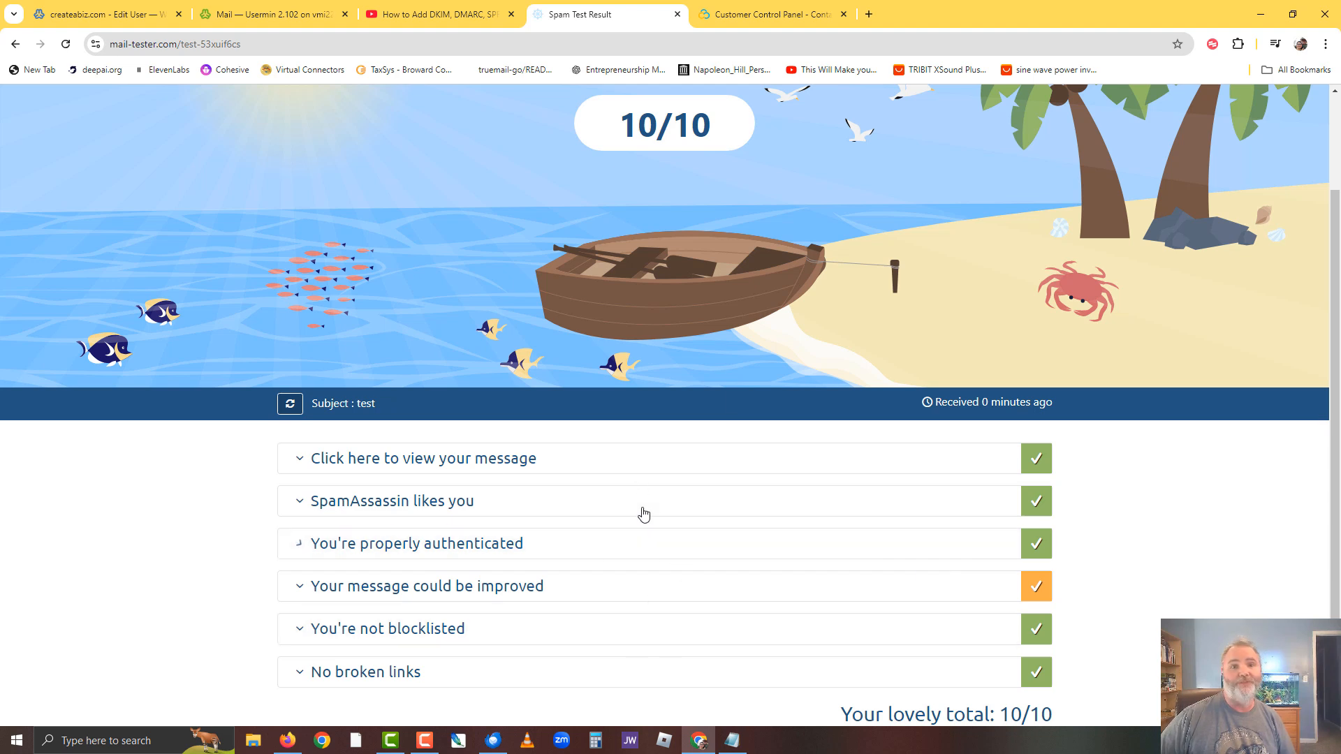
pyautogui.scroll(2, 639, 514)
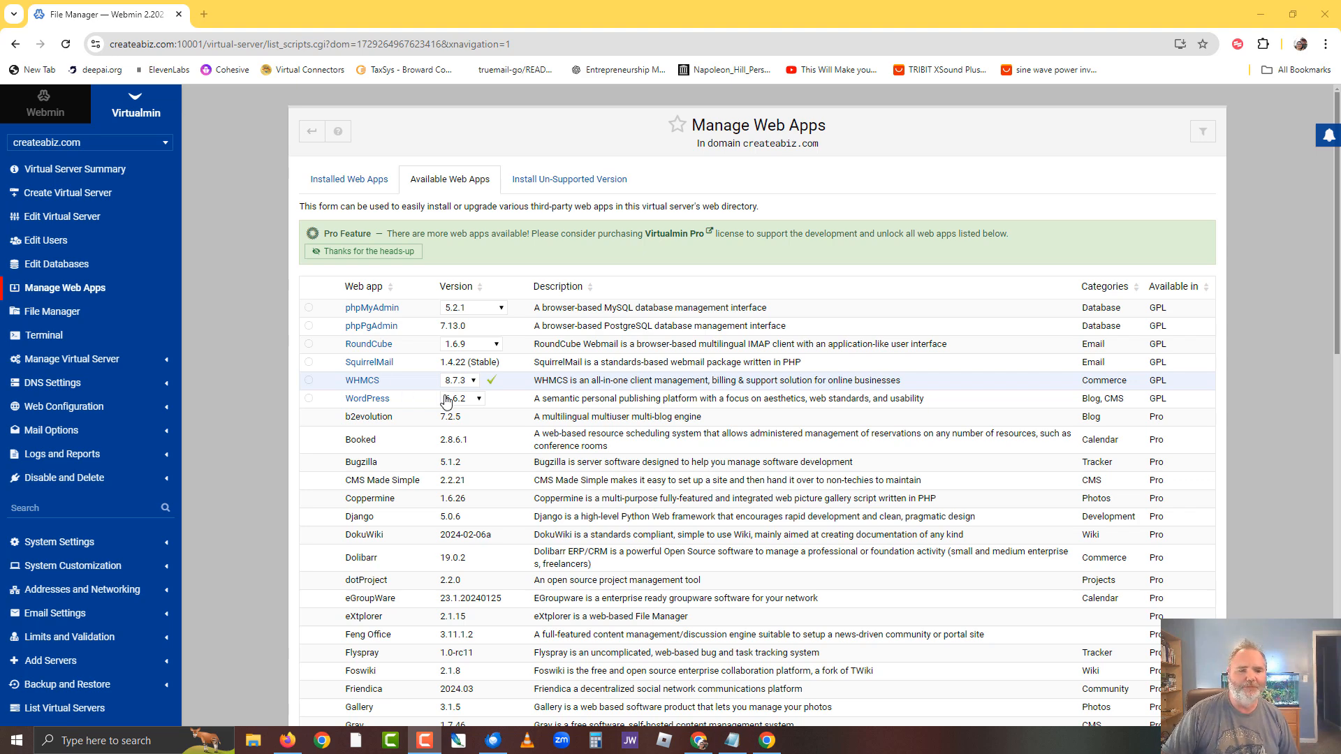
# - Select WordPress 6.6.2 among the available web apps and show its install options
pyautogui.scroll(-5, 461, 389)
pyautogui.scroll(-8, 483, 689)
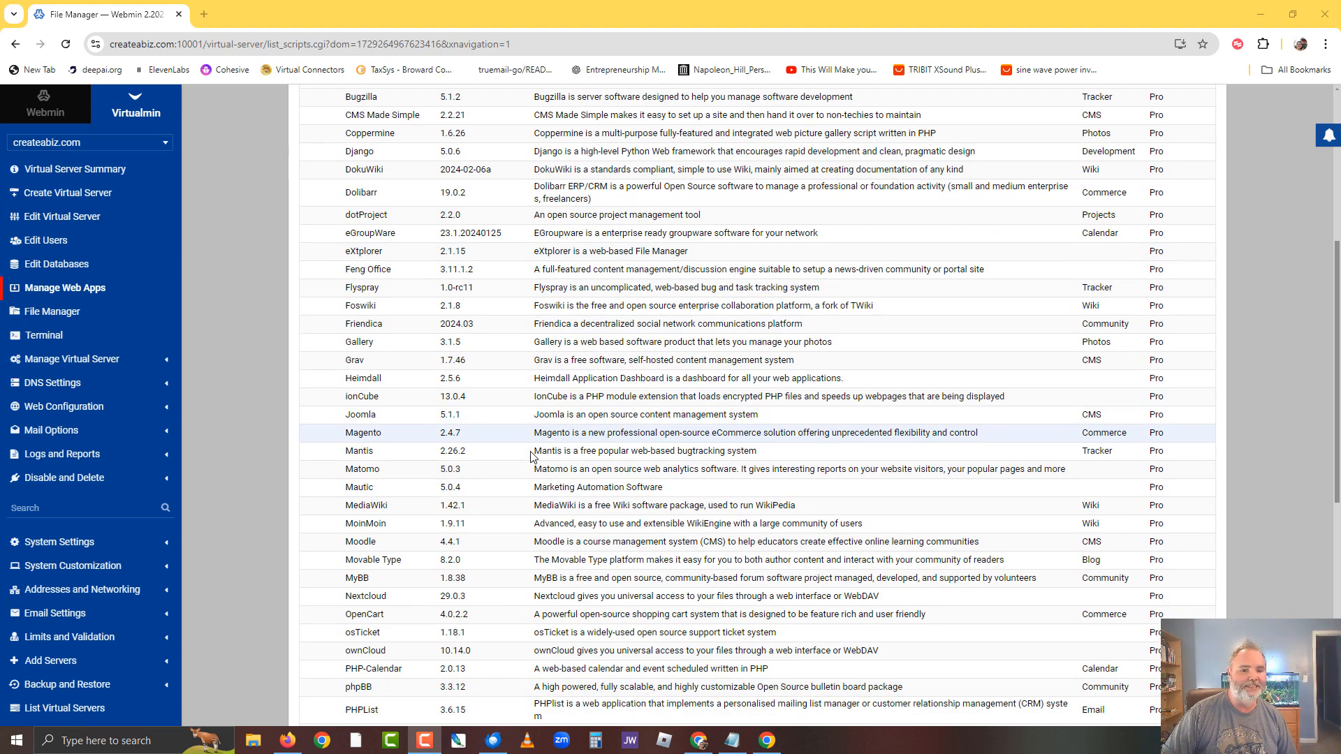
pyautogui.scroll(4, 536, 553)
pyautogui.scroll(10, 536, 553)
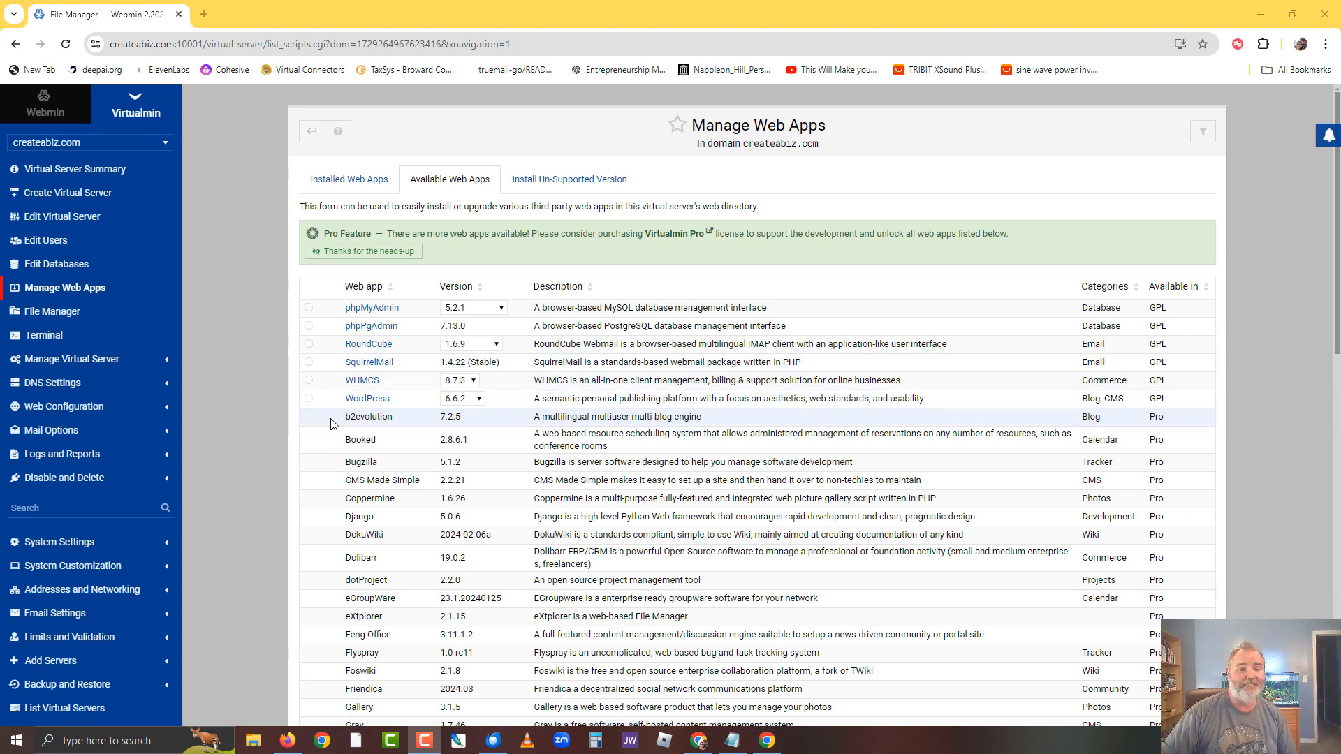
pyautogui.click(309, 398)
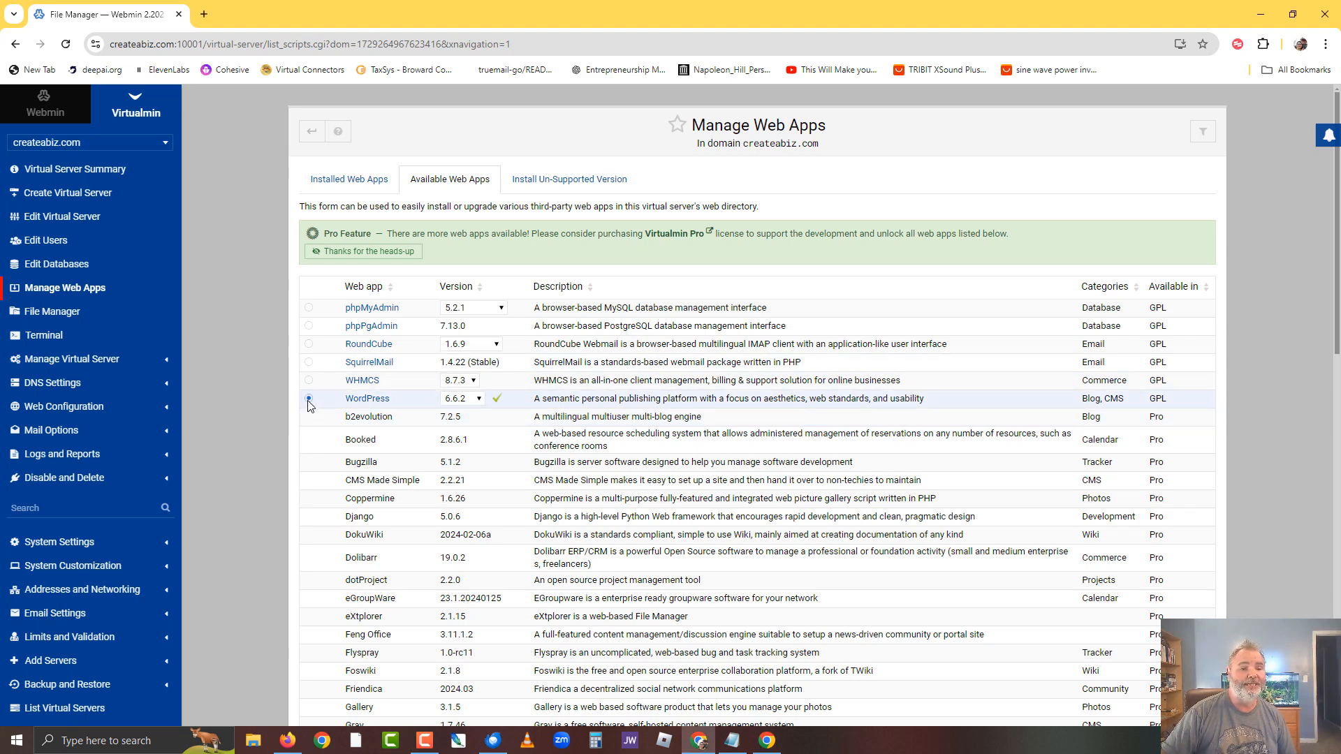
pyautogui.scroll(-20, 389, 458)
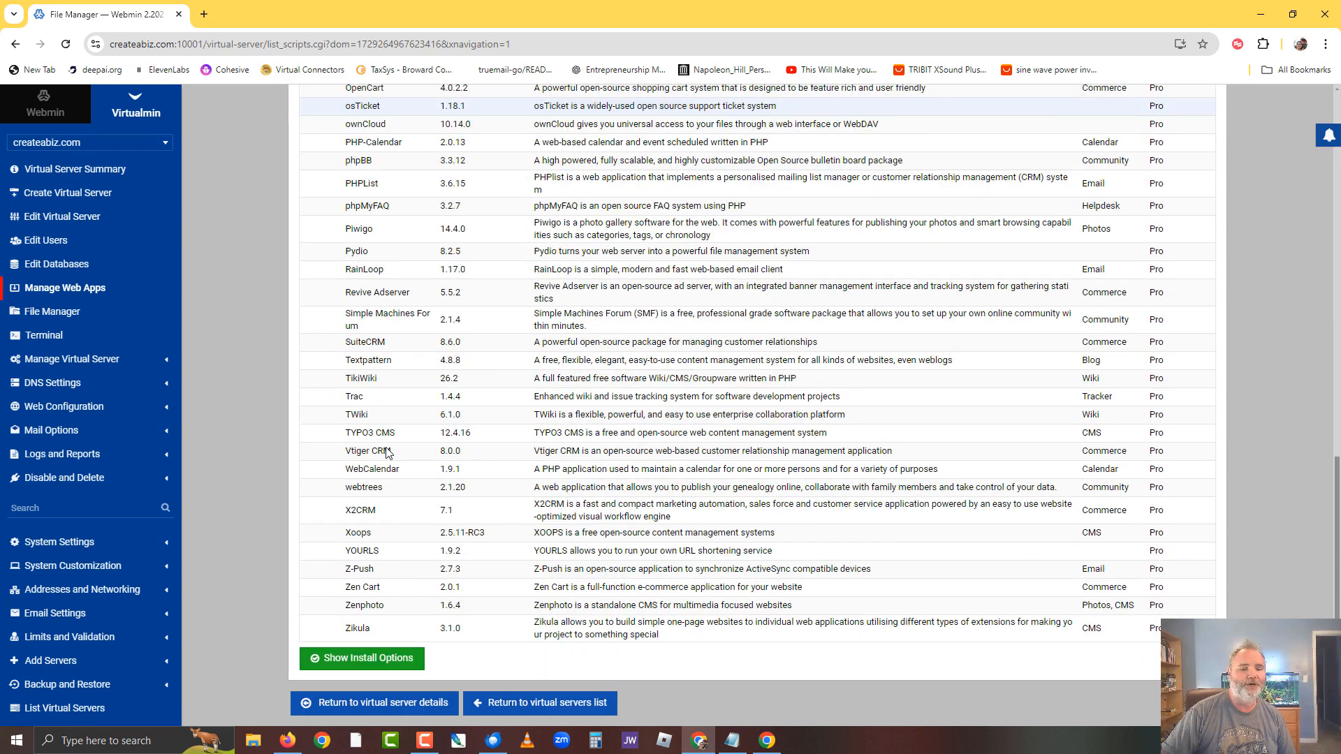
pyautogui.click(361, 664)
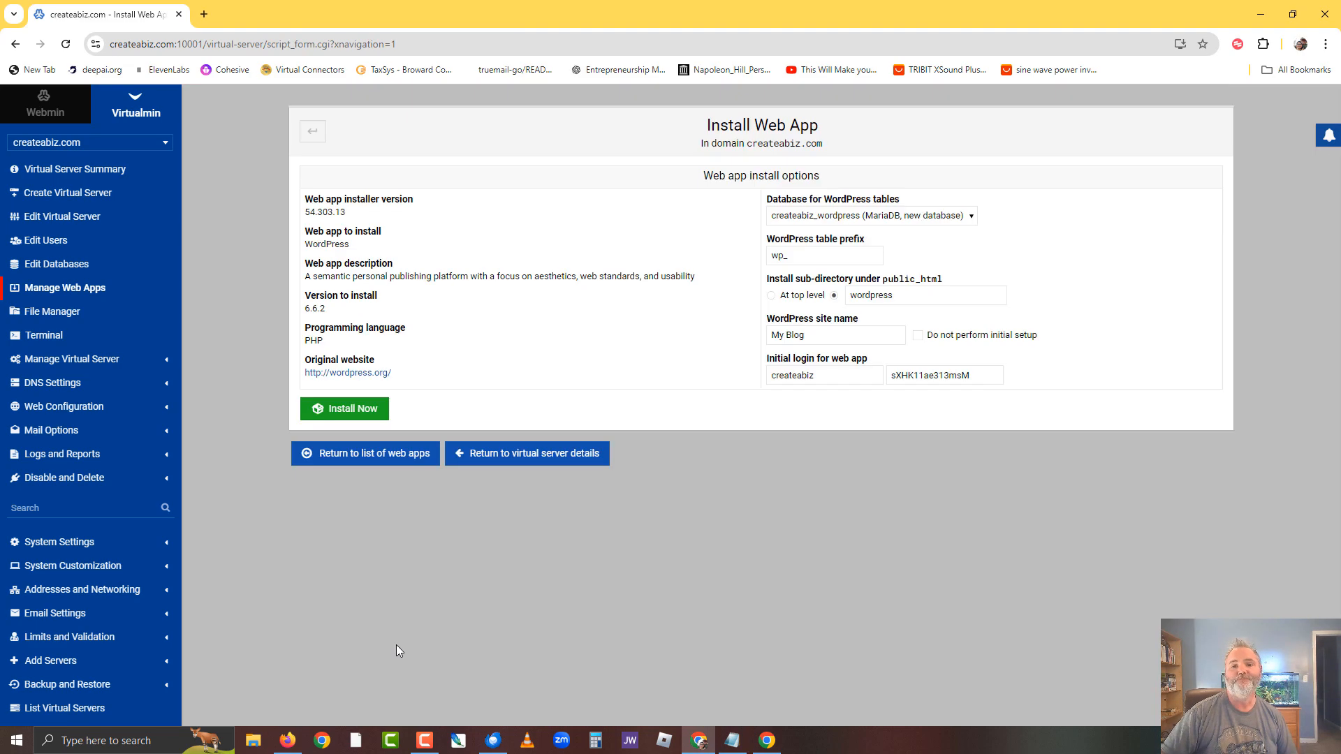
# - Install WordPress at the top level with site name 'Create a Biz', admin login root, copying the generated password
pyautogui.click(772, 297)
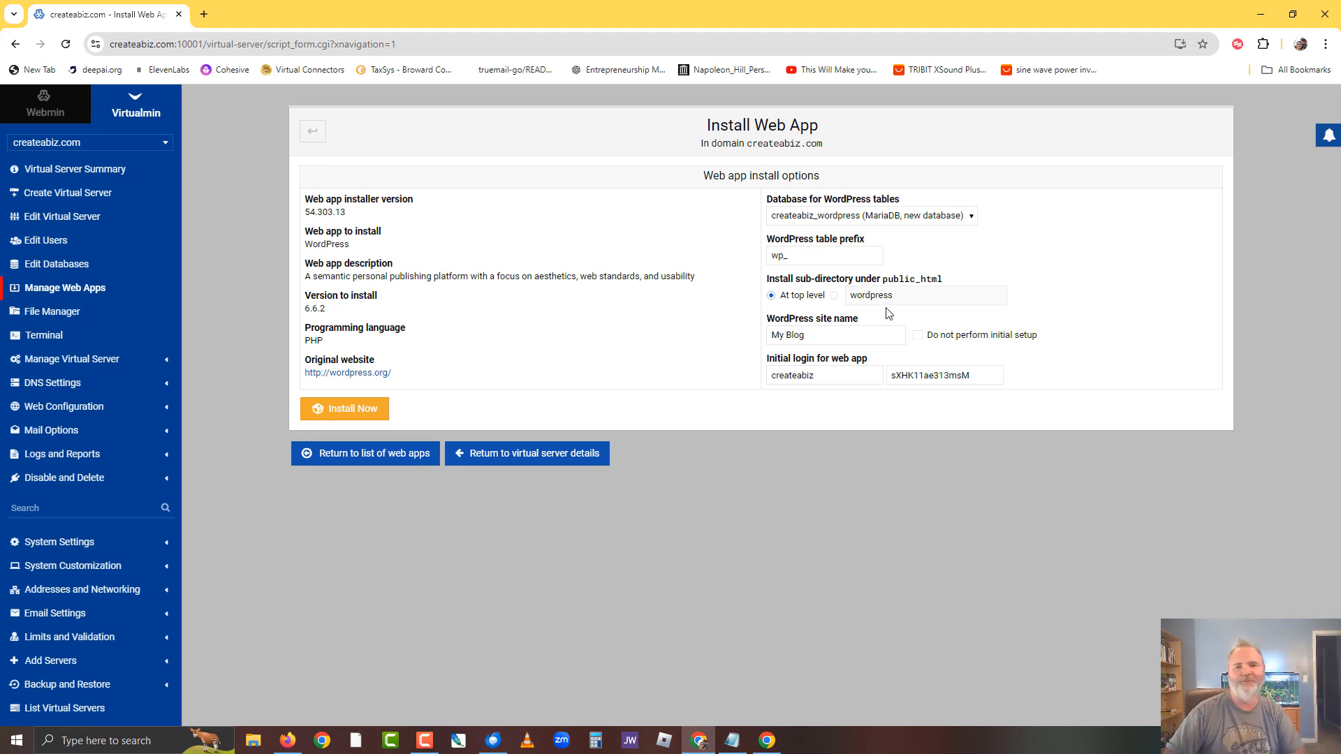
pyautogui.click(839, 335)
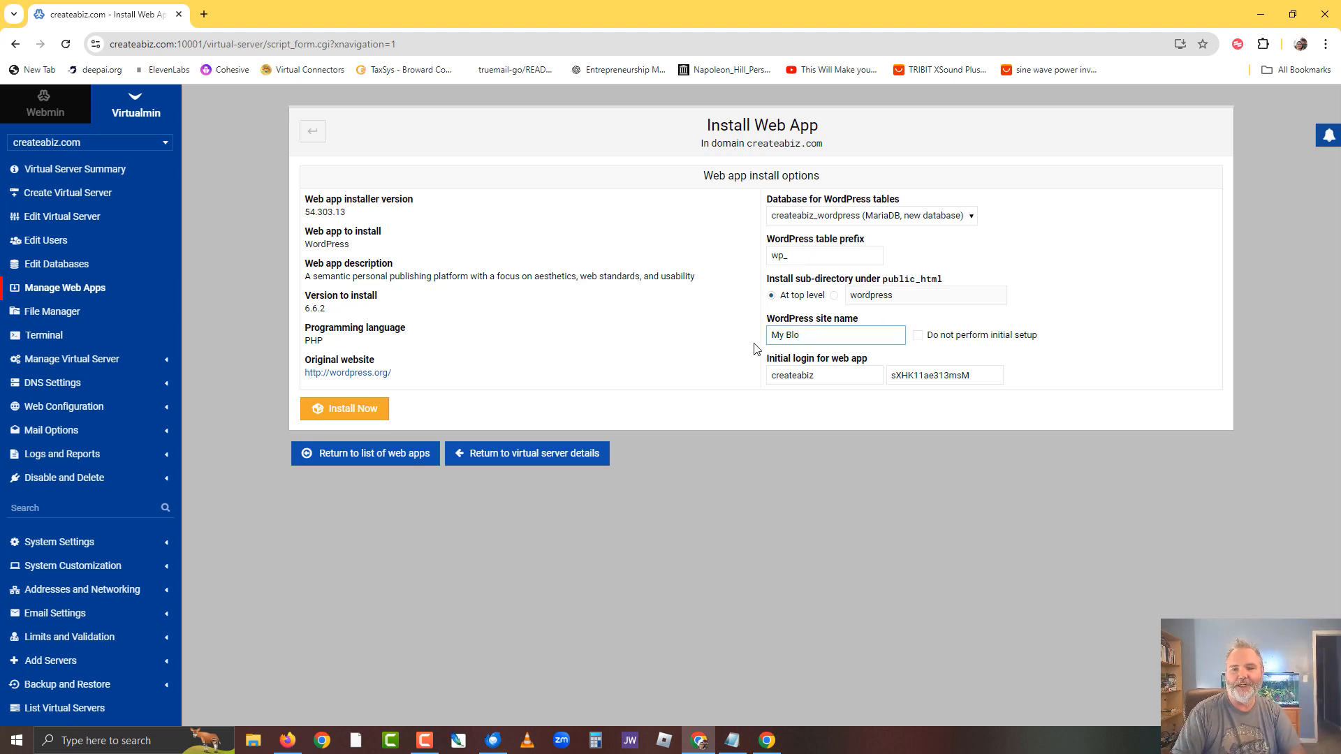
pyautogui.press('BackSpace')
pyautogui.press('BackSpace')
pyautogui.press('BackSpace')
pyautogui.press('BackSpace')
pyautogui.press('BackSpace')
pyautogui.press('BackSpace')
pyautogui.write('Create')
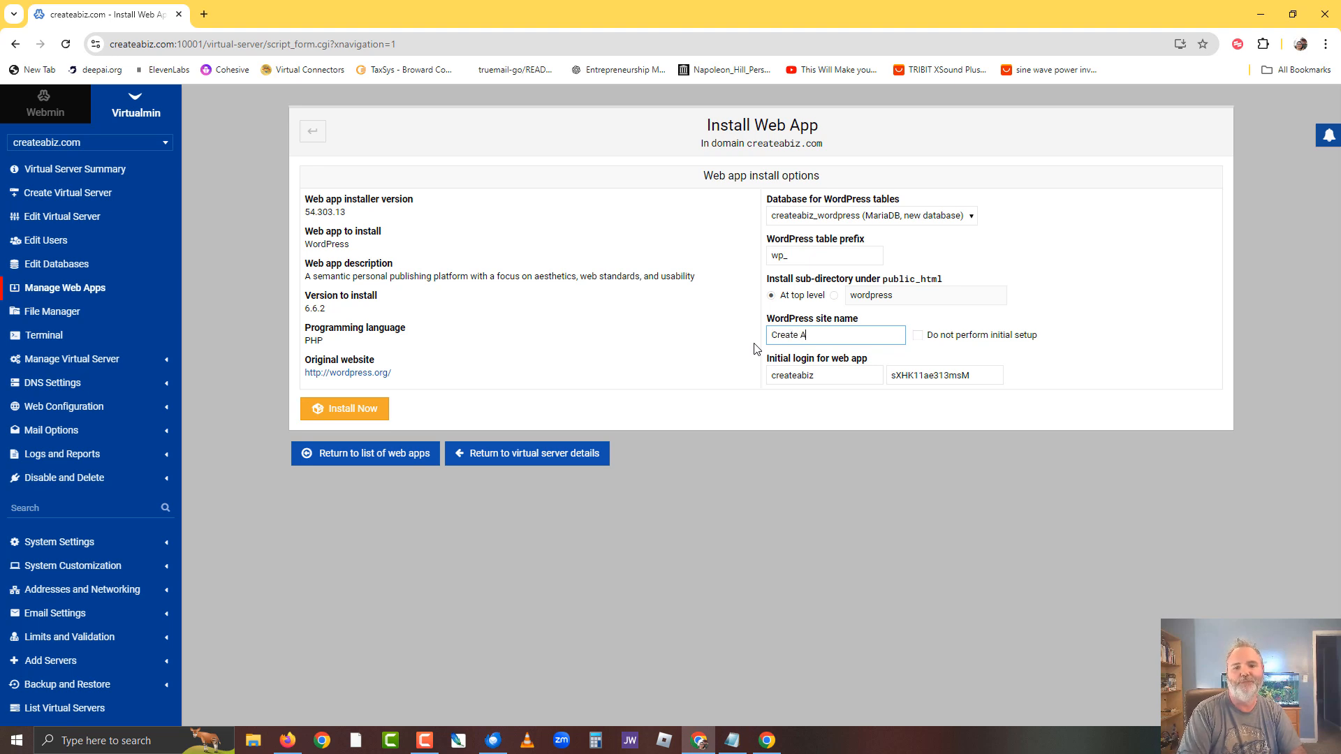
pyautogui.write(' a B')
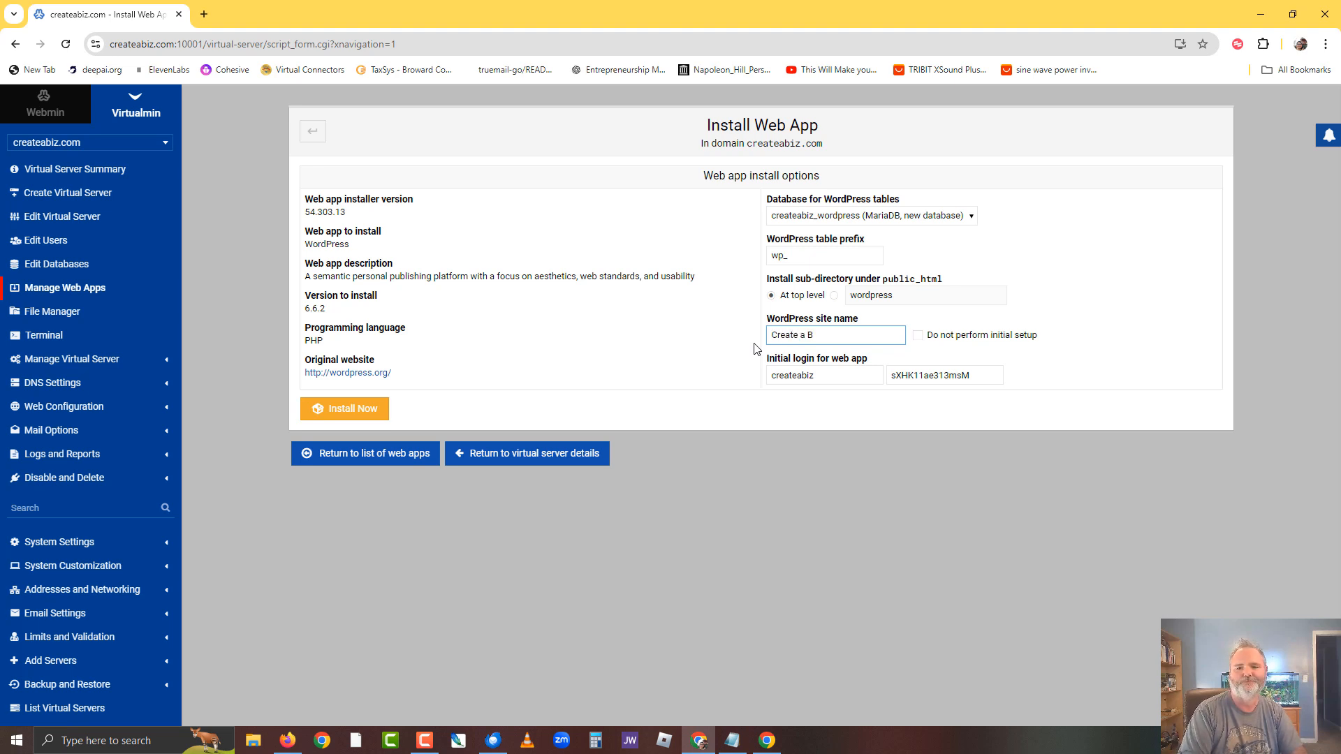
pyautogui.write('iz')
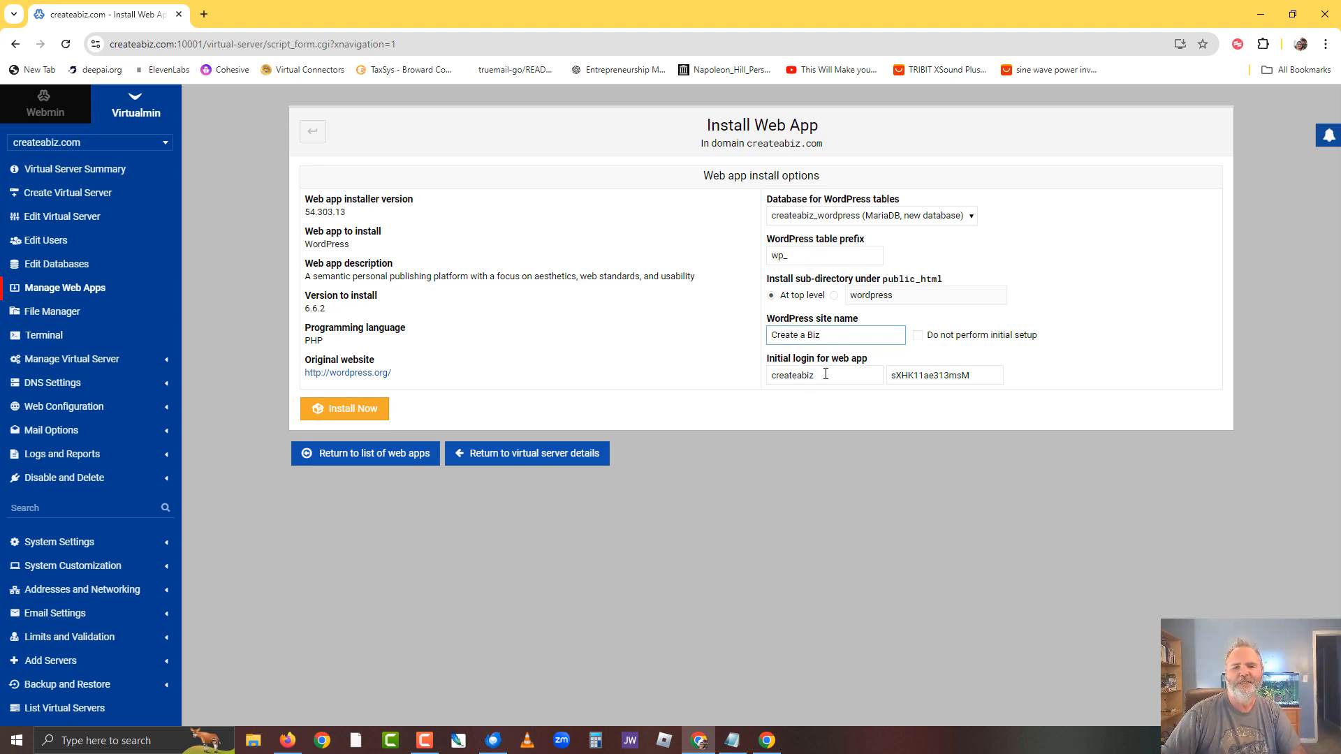
pyautogui.click(826, 374)
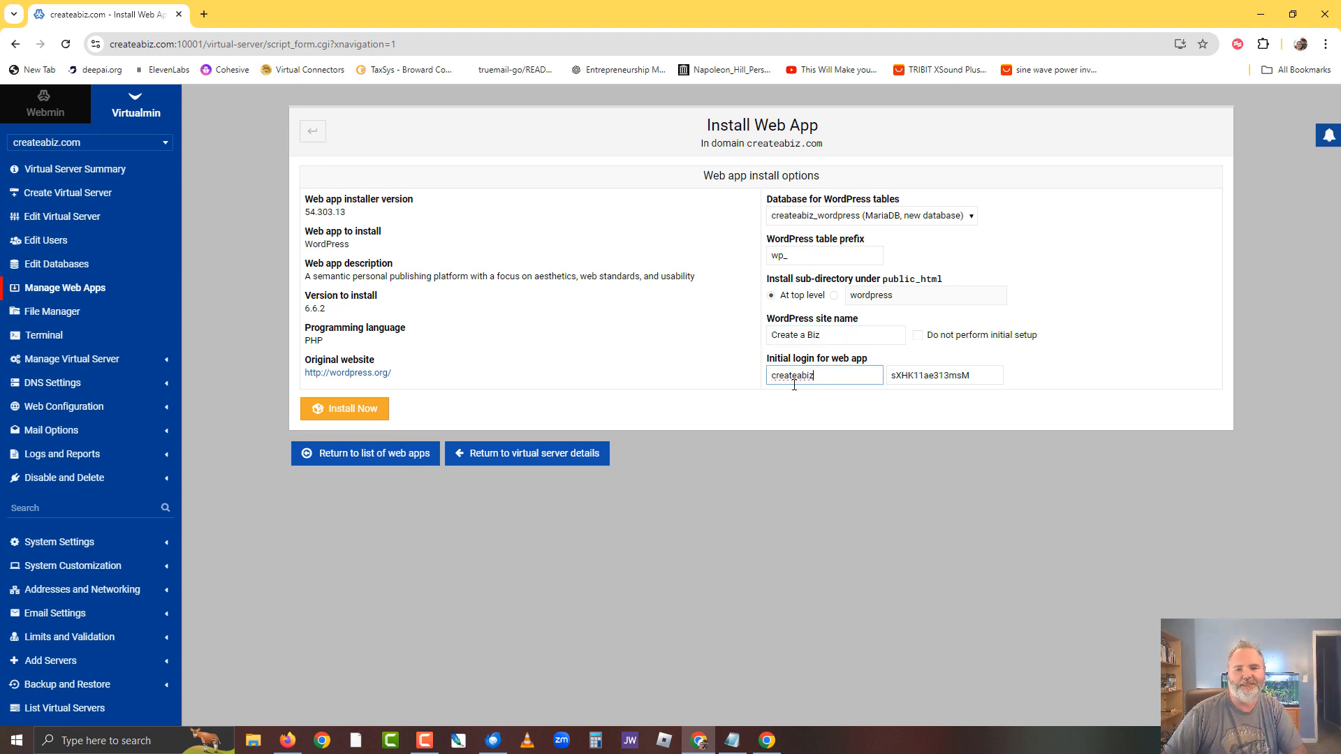
pyautogui.press('BackSpace')
pyautogui.press('BackSpace')
pyautogui.press('BackSpace')
pyautogui.press('BackSpace')
pyautogui.press('BackSpace')
pyautogui.press('BackSpace')
pyautogui.press('BackSpace')
pyautogui.press('BackSpace')
pyautogui.press('BackSpace')
pyautogui.press('BackSpace')
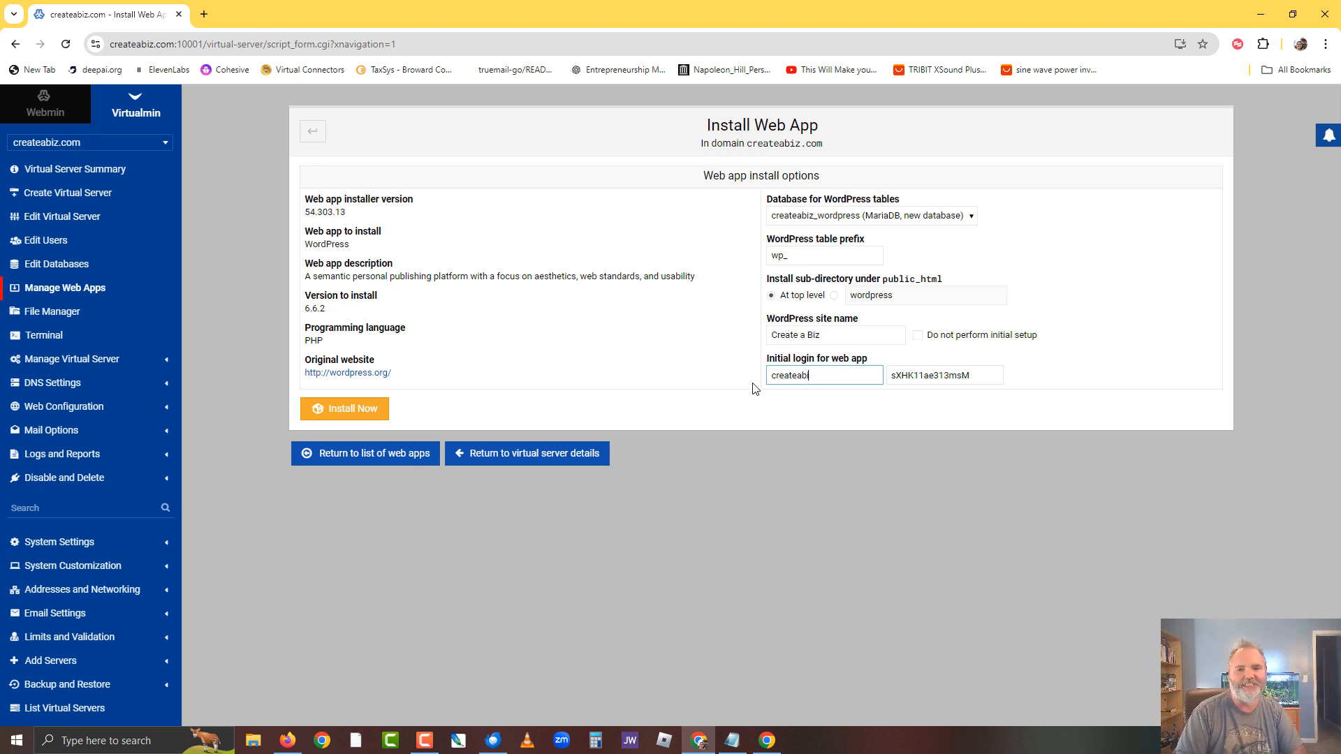
pyautogui.write('root')
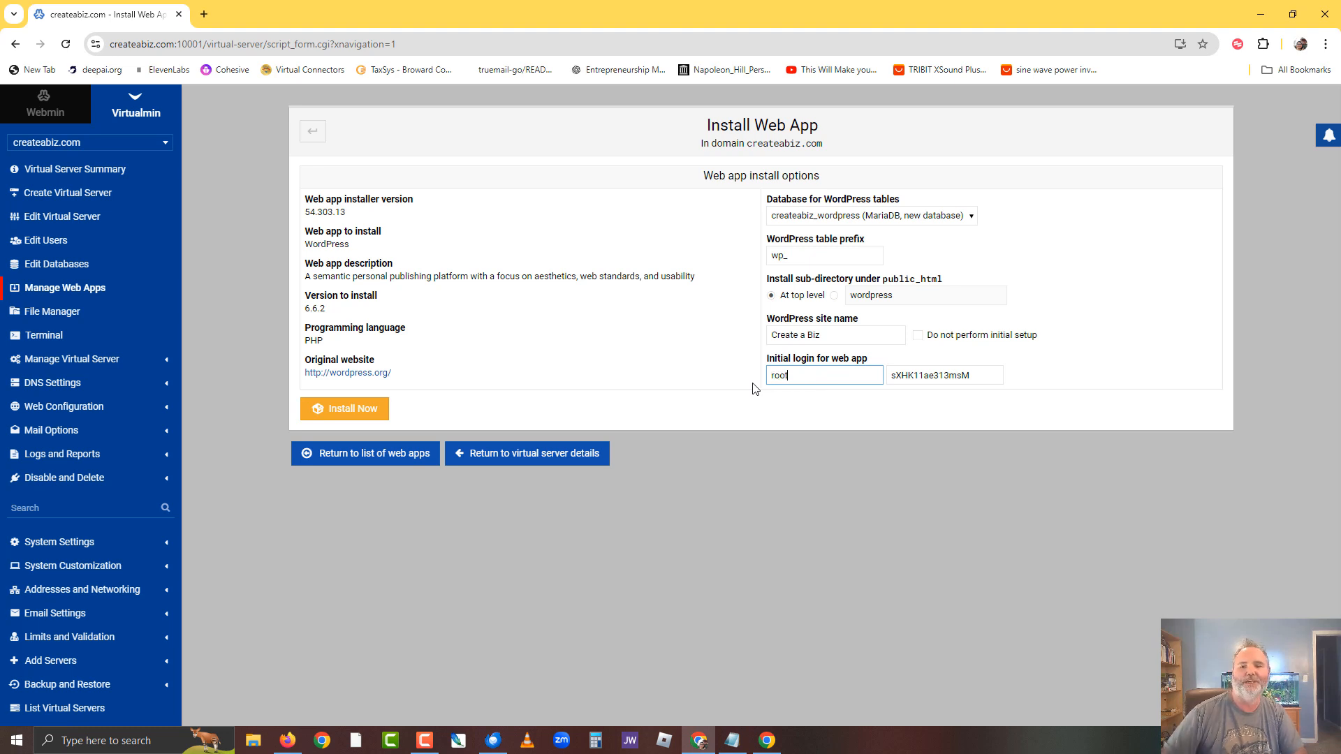
pyautogui.doubleClick(911, 383)
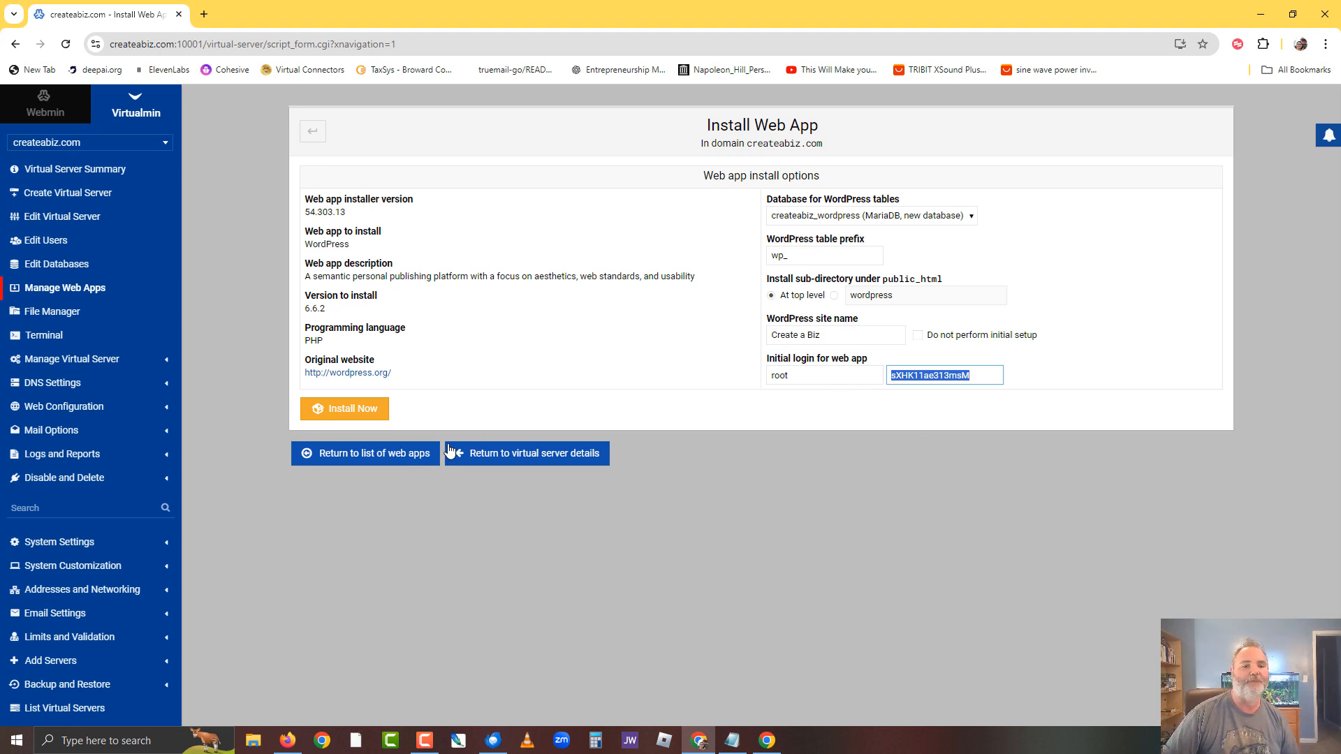
pyautogui.click(361, 415)
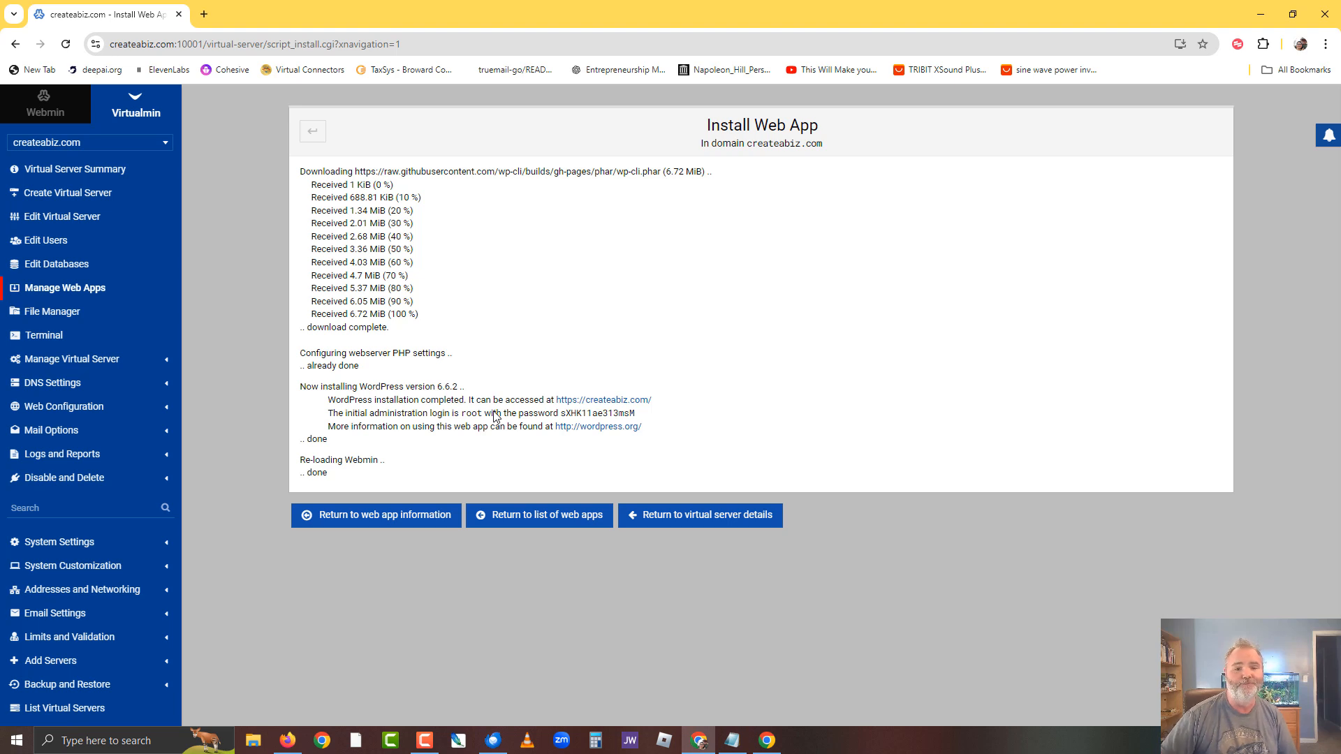
pyautogui.click(590, 400)
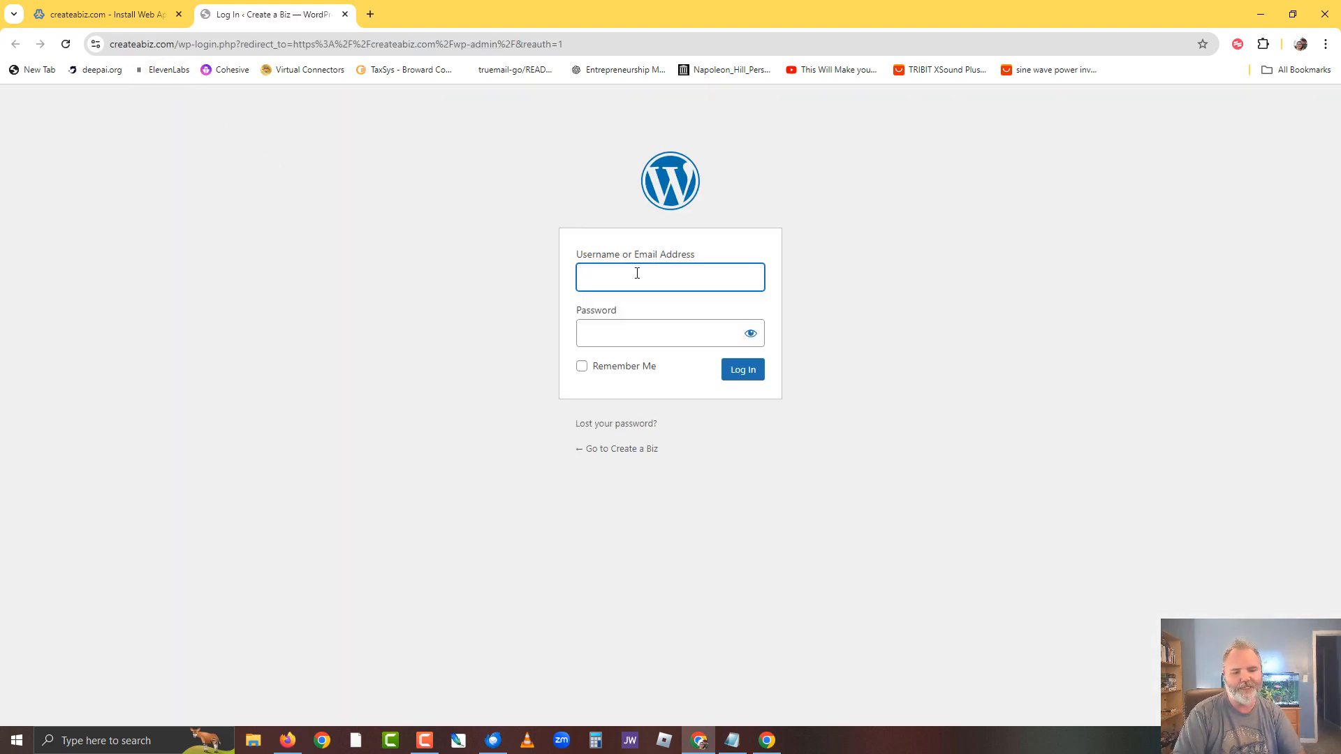
pyautogui.write('root')
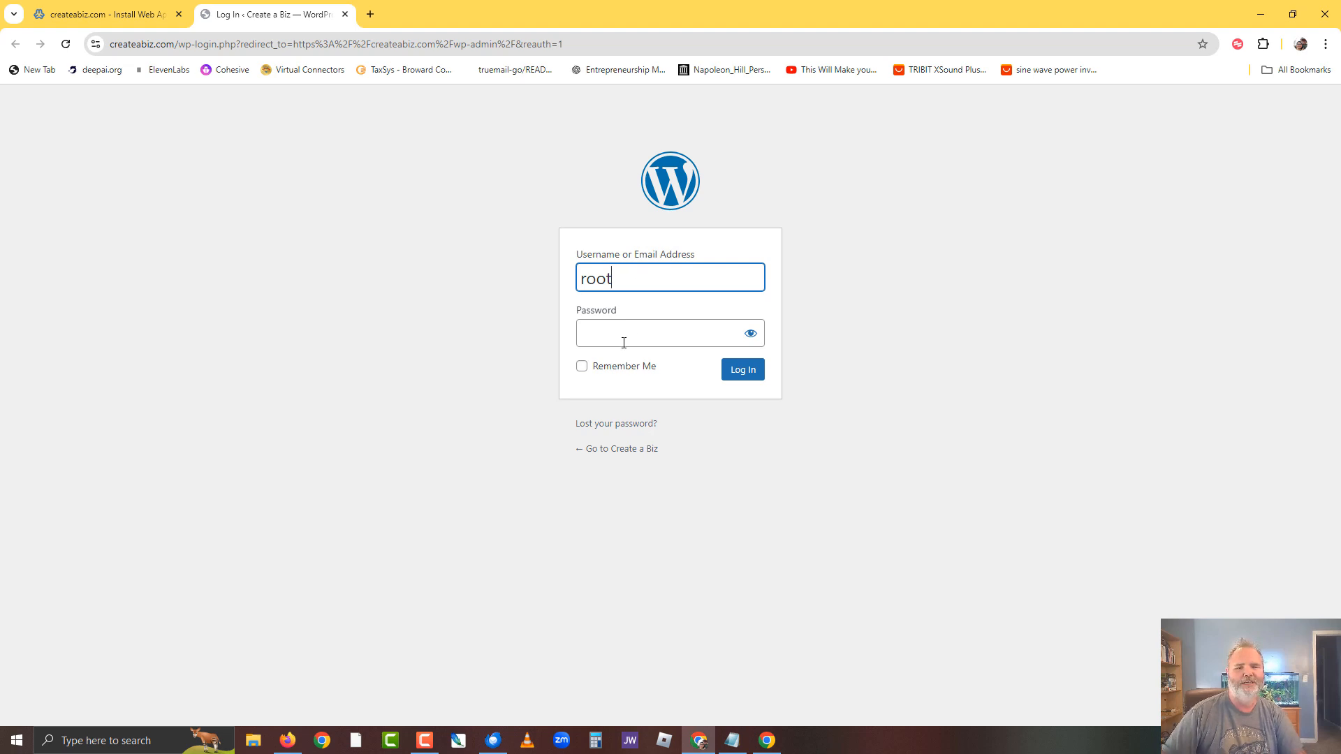
pyautogui.click(619, 341)
pyautogui.hotkey('ctrl', 'v')
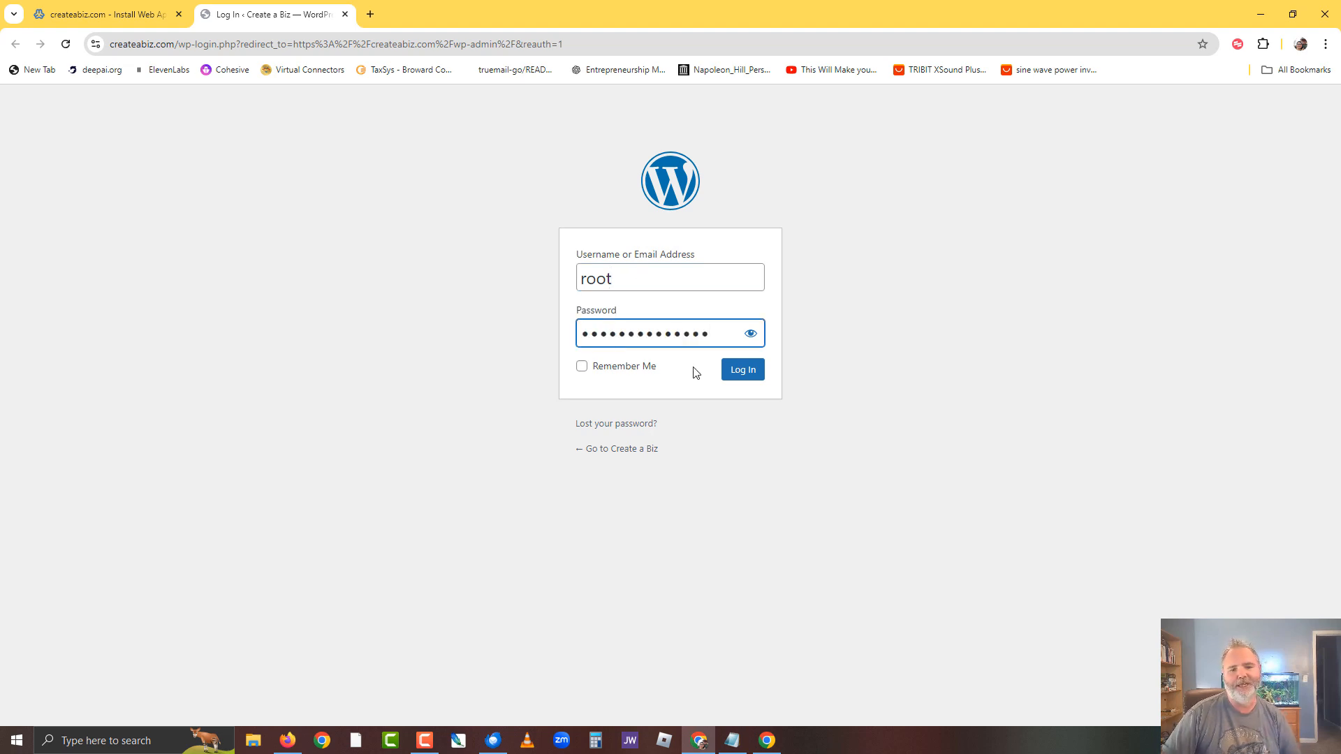
pyautogui.click(733, 374)
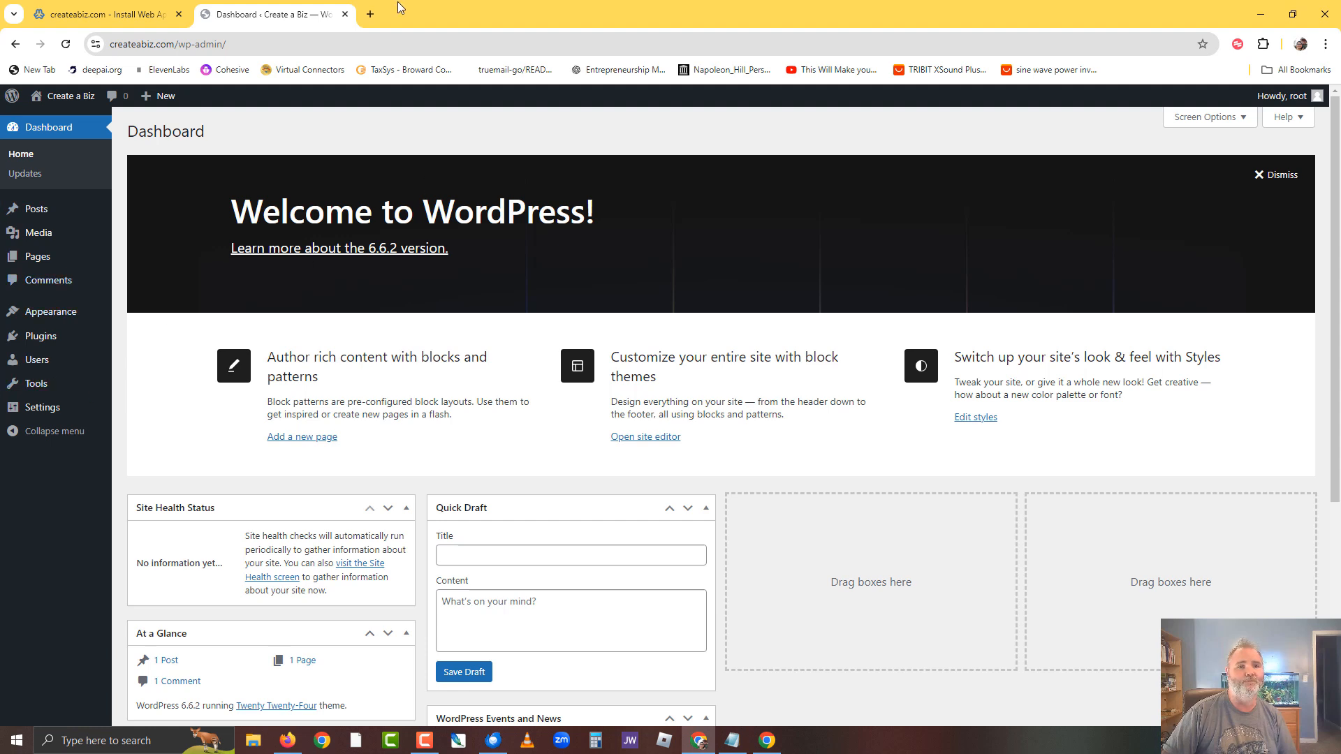
# - Load createabiz.com in a new browser tab to view the live Create a Biz homepage
pyautogui.click(368, 16)
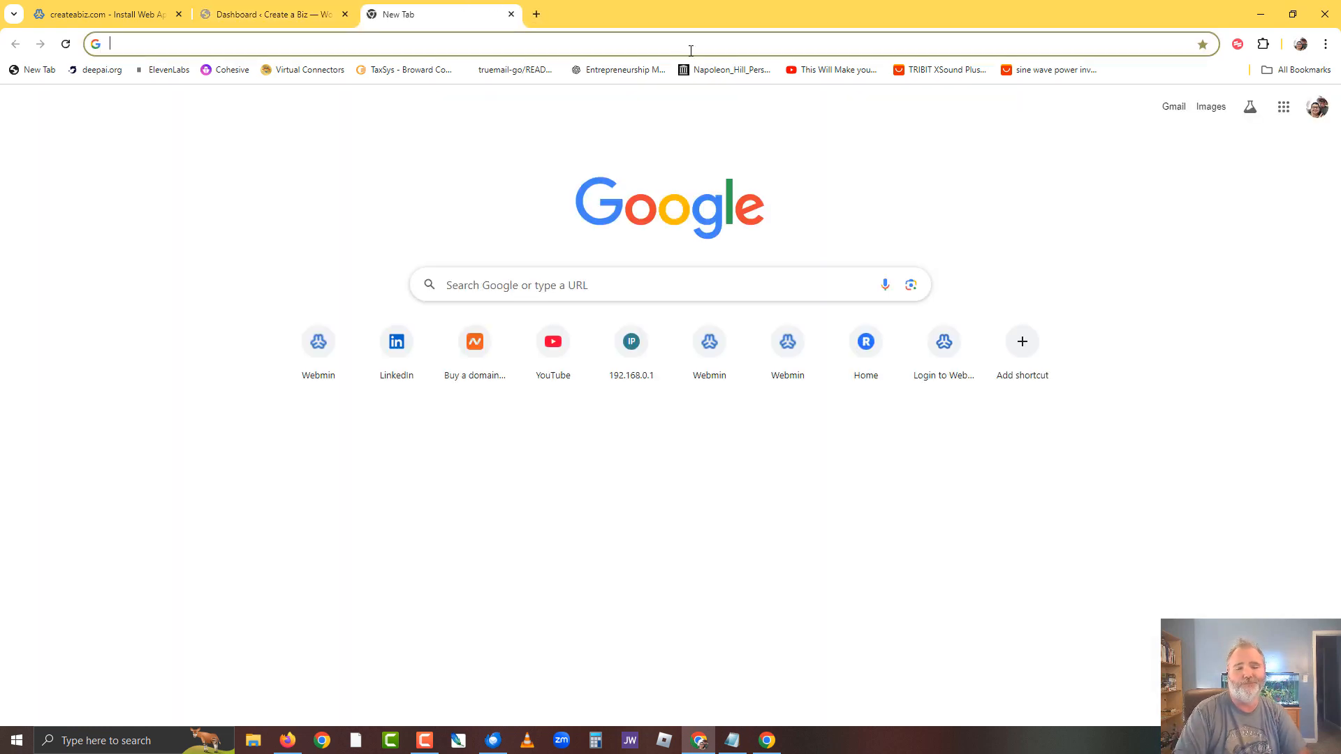
pyautogui.write('c')
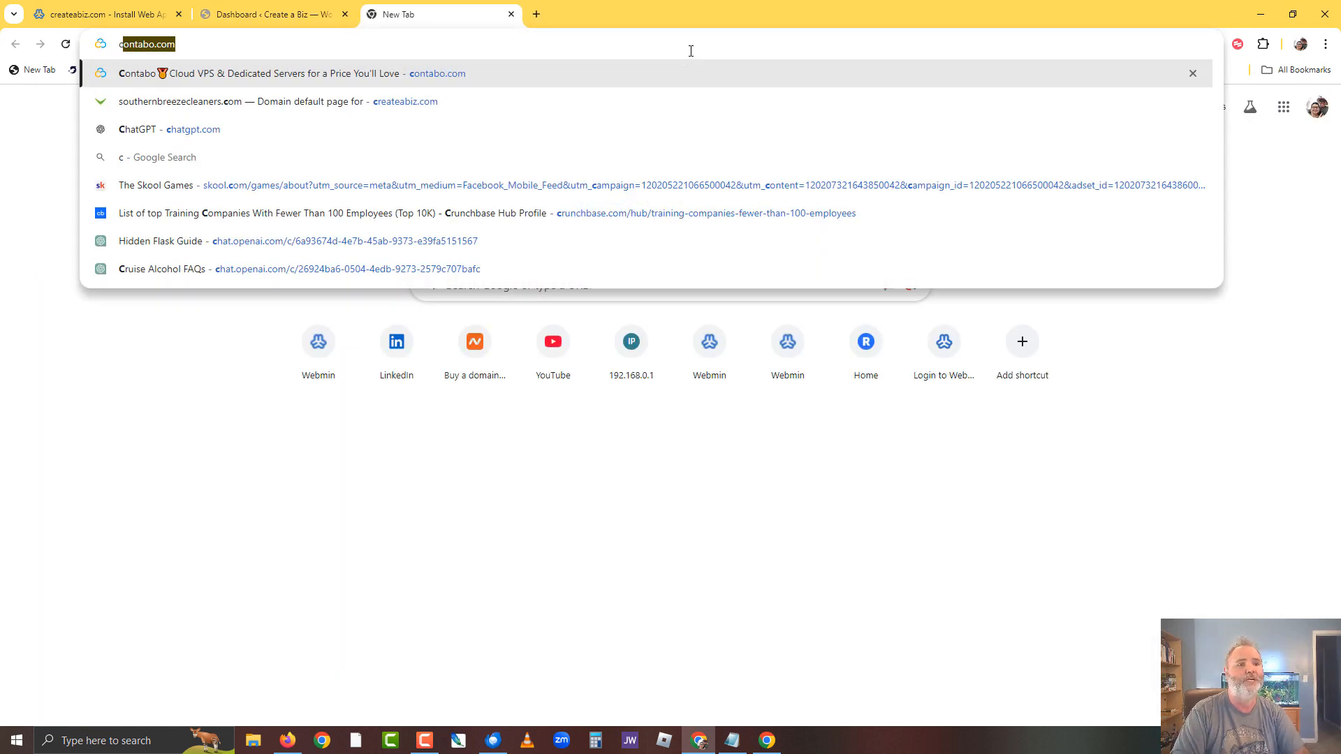
pyautogui.write('reeate')
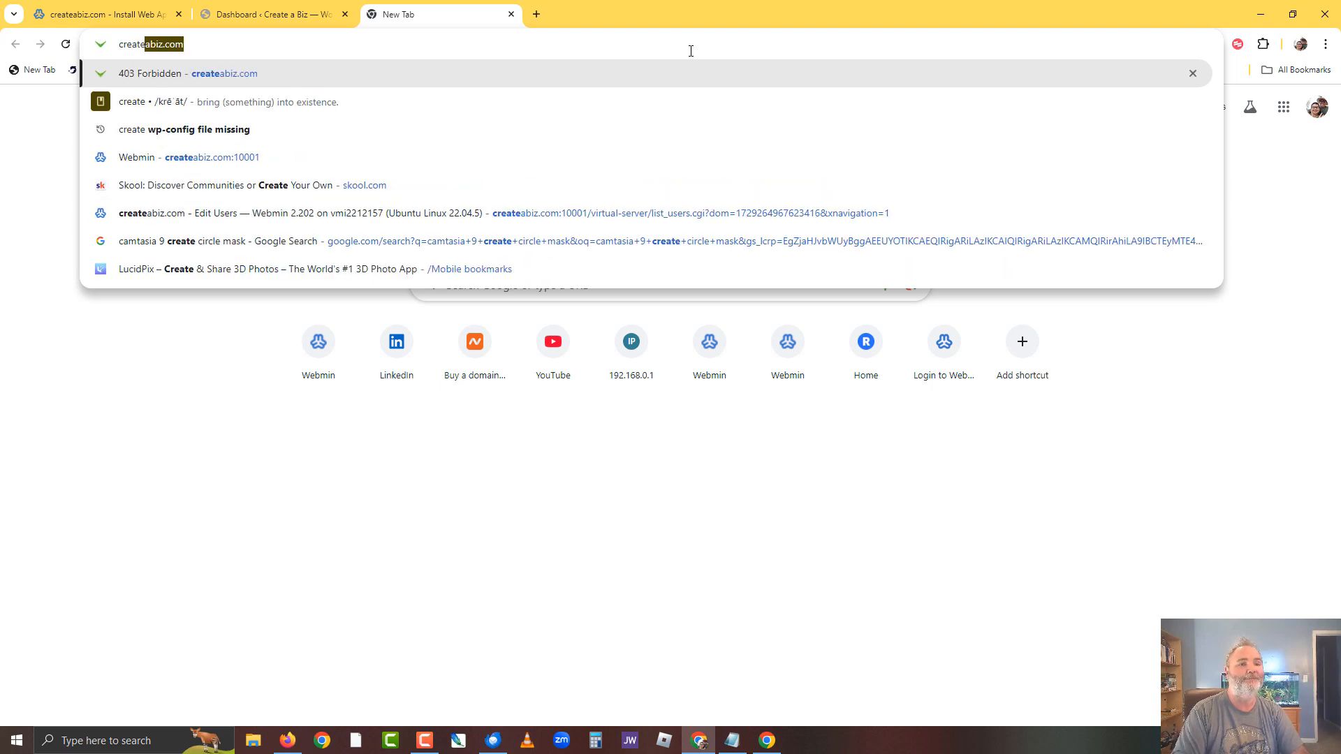
pyautogui.press('Return')
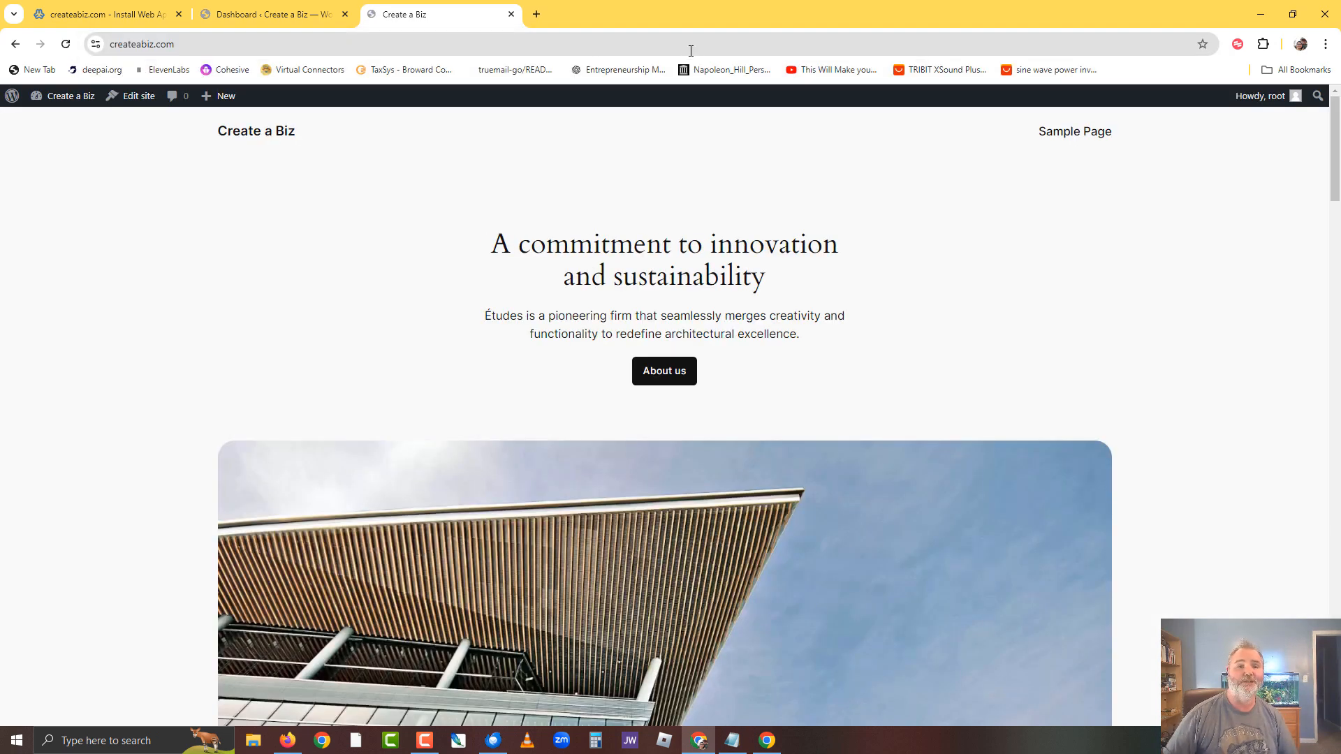